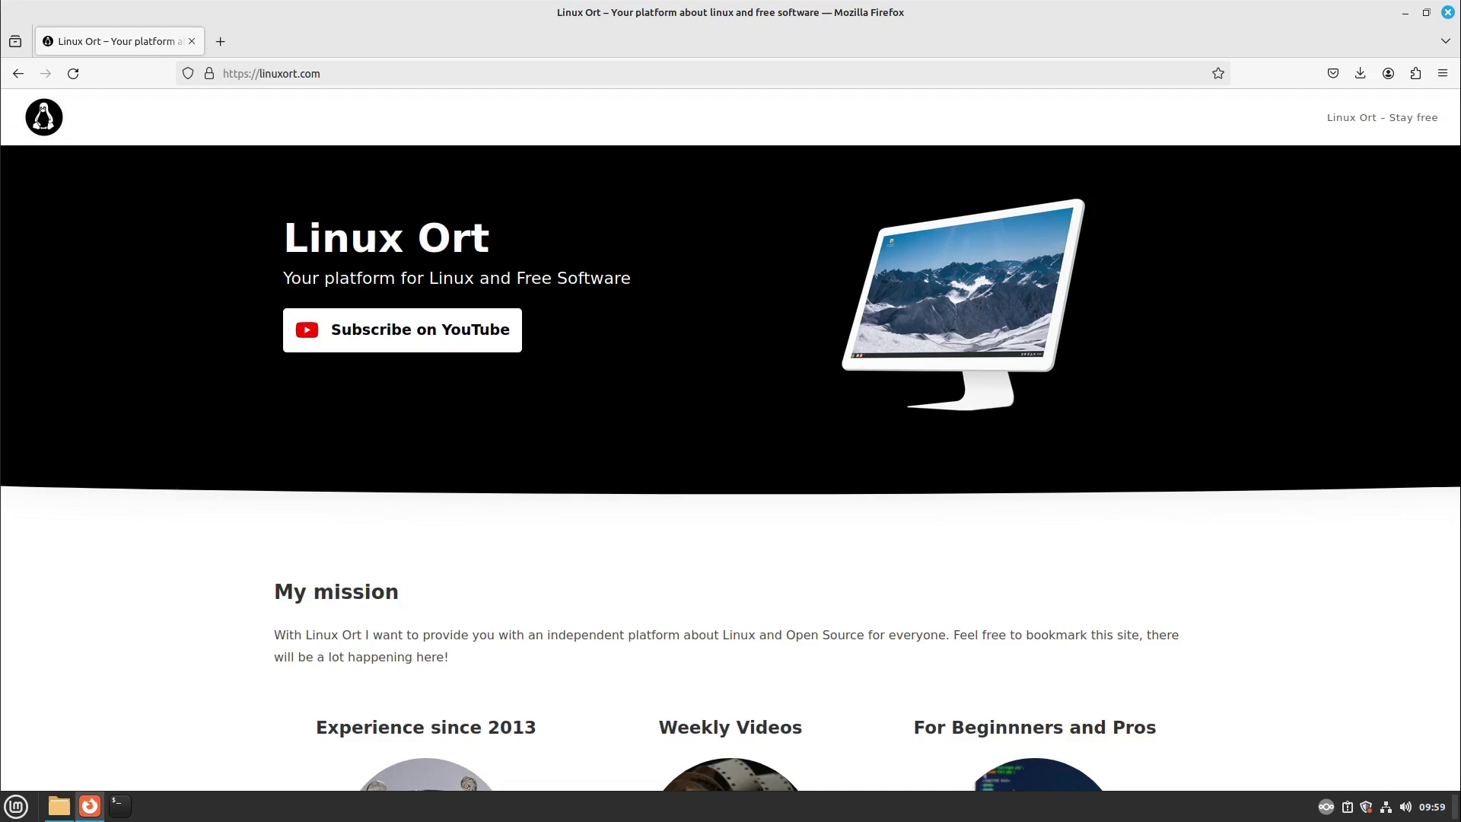
- Switch from Firefox to the Downloads folder holding the Linux Mint PDF guides
key(alt+Tab)
- Open the Linux Mint Installation Guide PDF and jump to the chapter starting on page 9
double_click(347, 159)
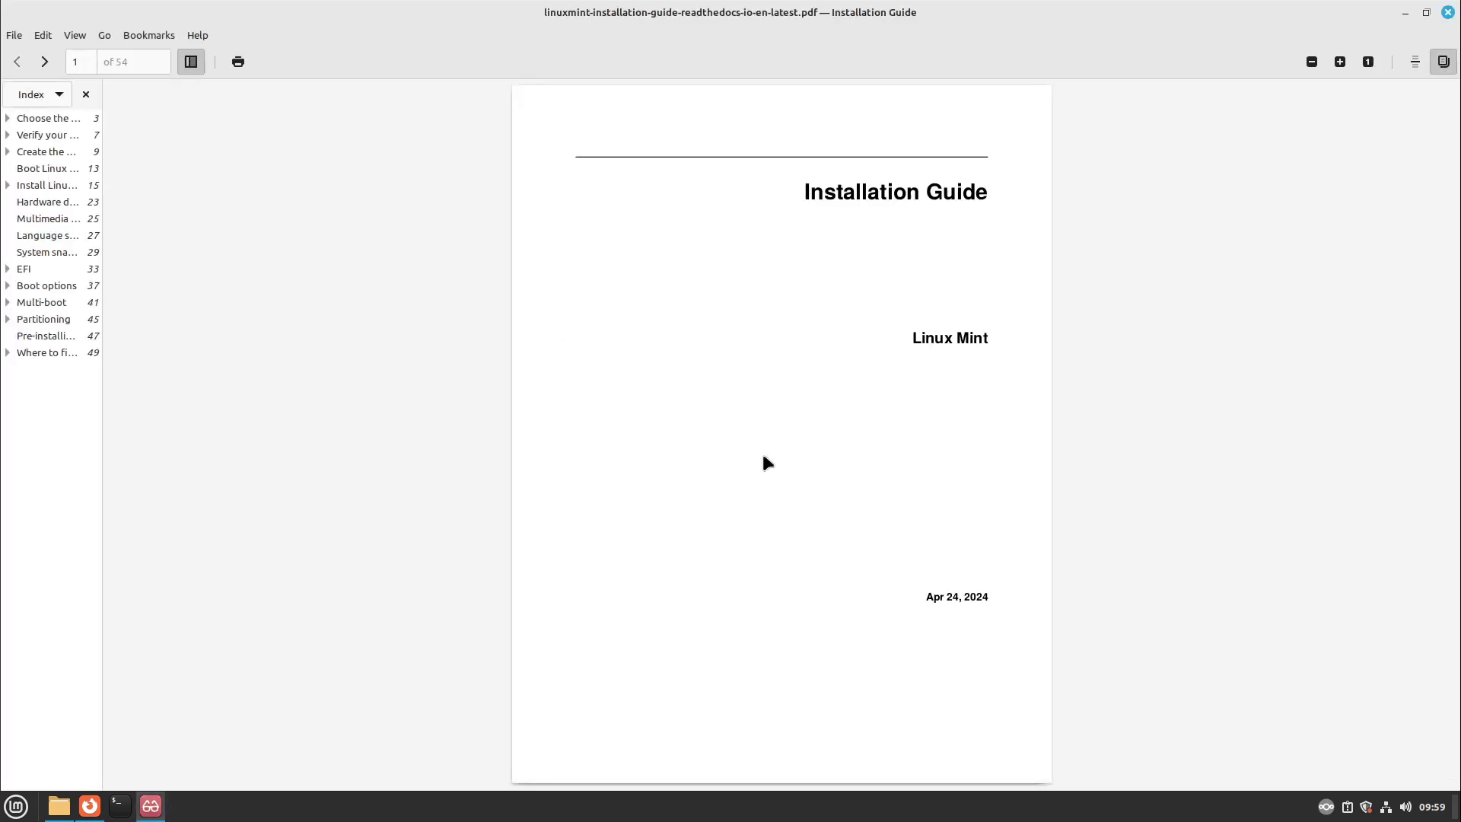
click(61, 151)
scroll(666, 363, down, 5)
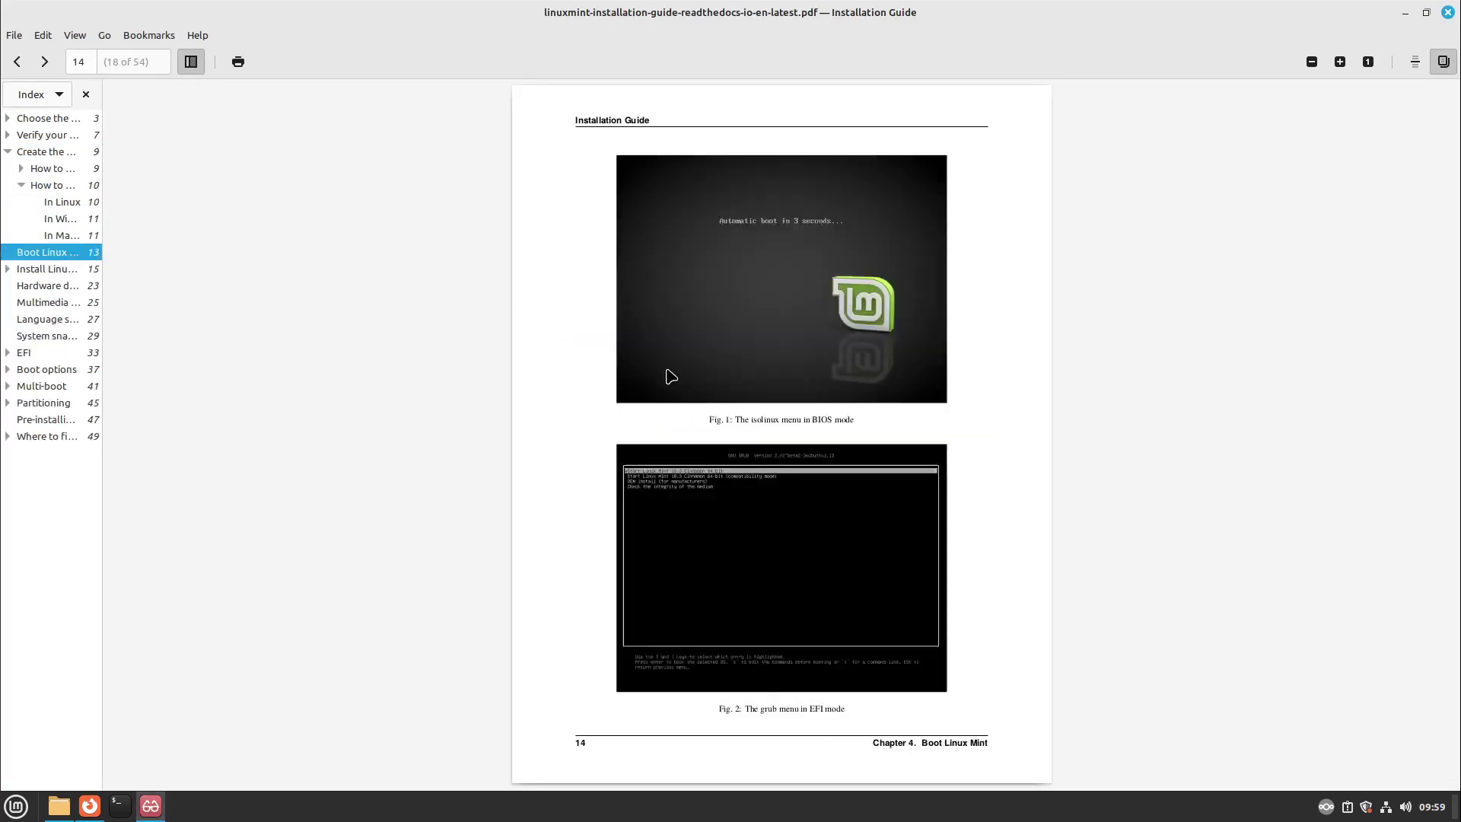
scroll(662, 373, down, 3)
- Open the Linux Mint Developer Guide PDF from Downloads and scroll through it
key(alt+Tab)
double_click(244, 156)
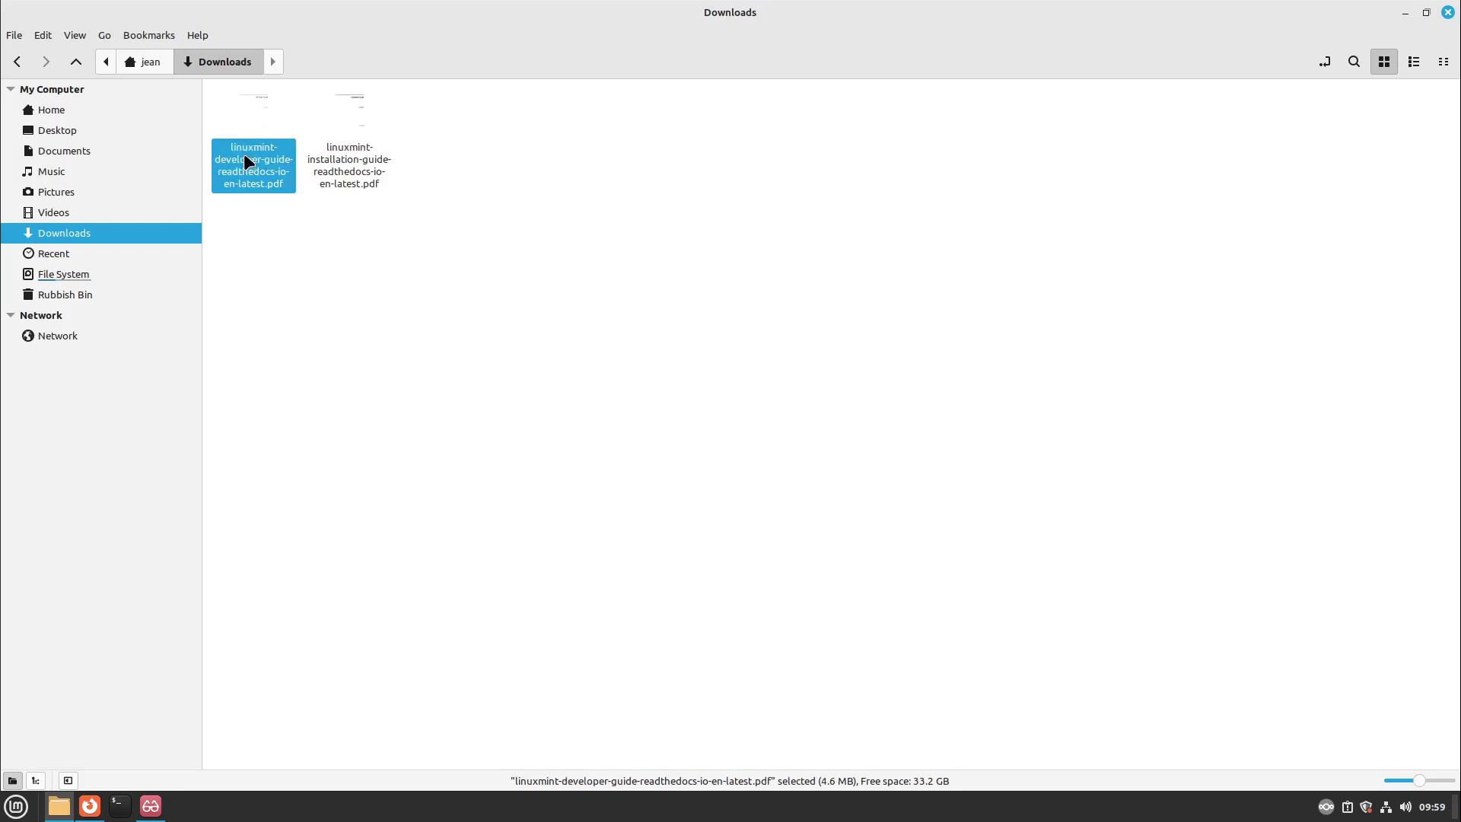
scroll(580, 428, down, 4)
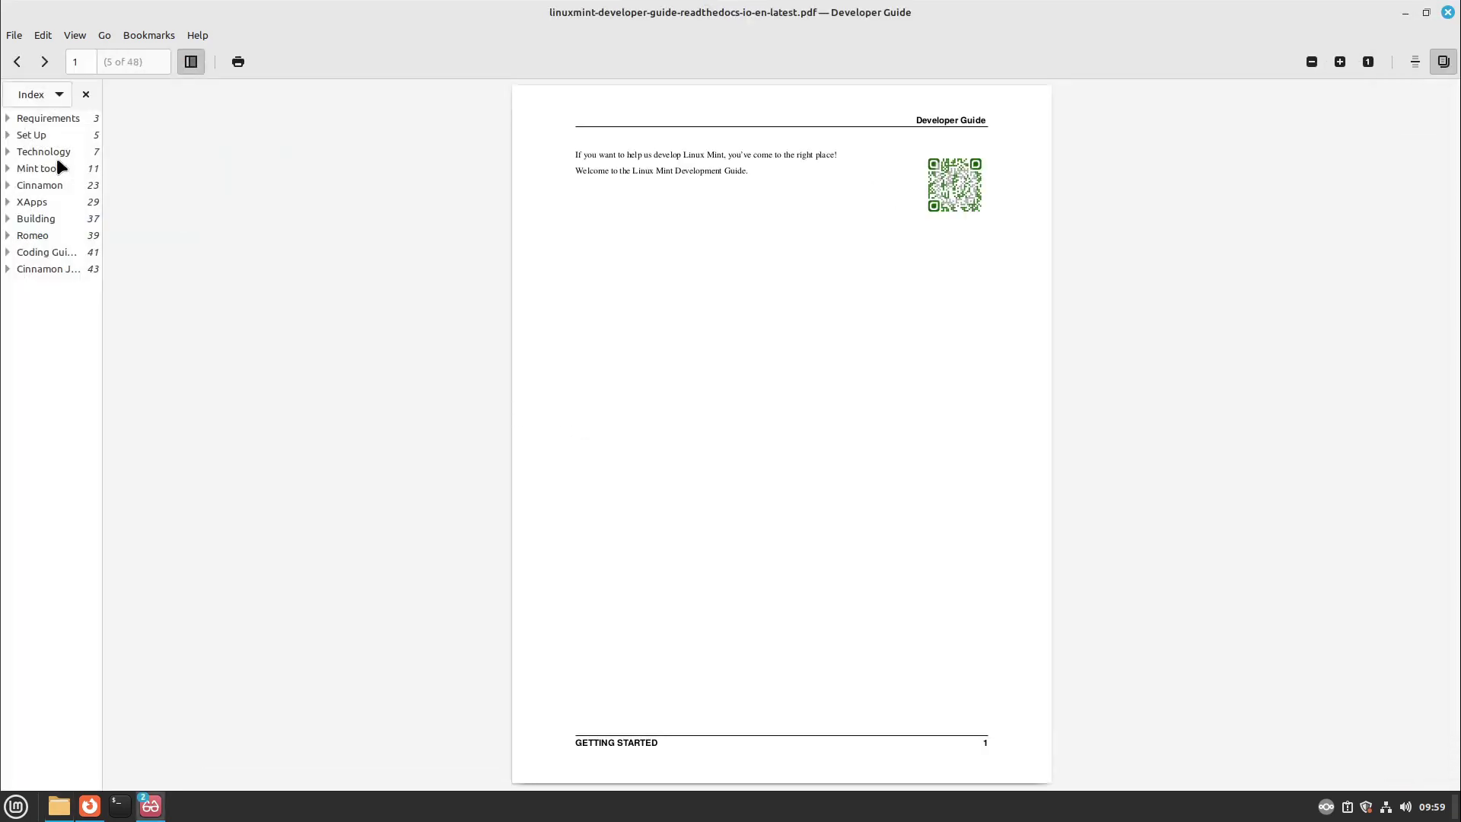
scroll(835, 298, up, 4)
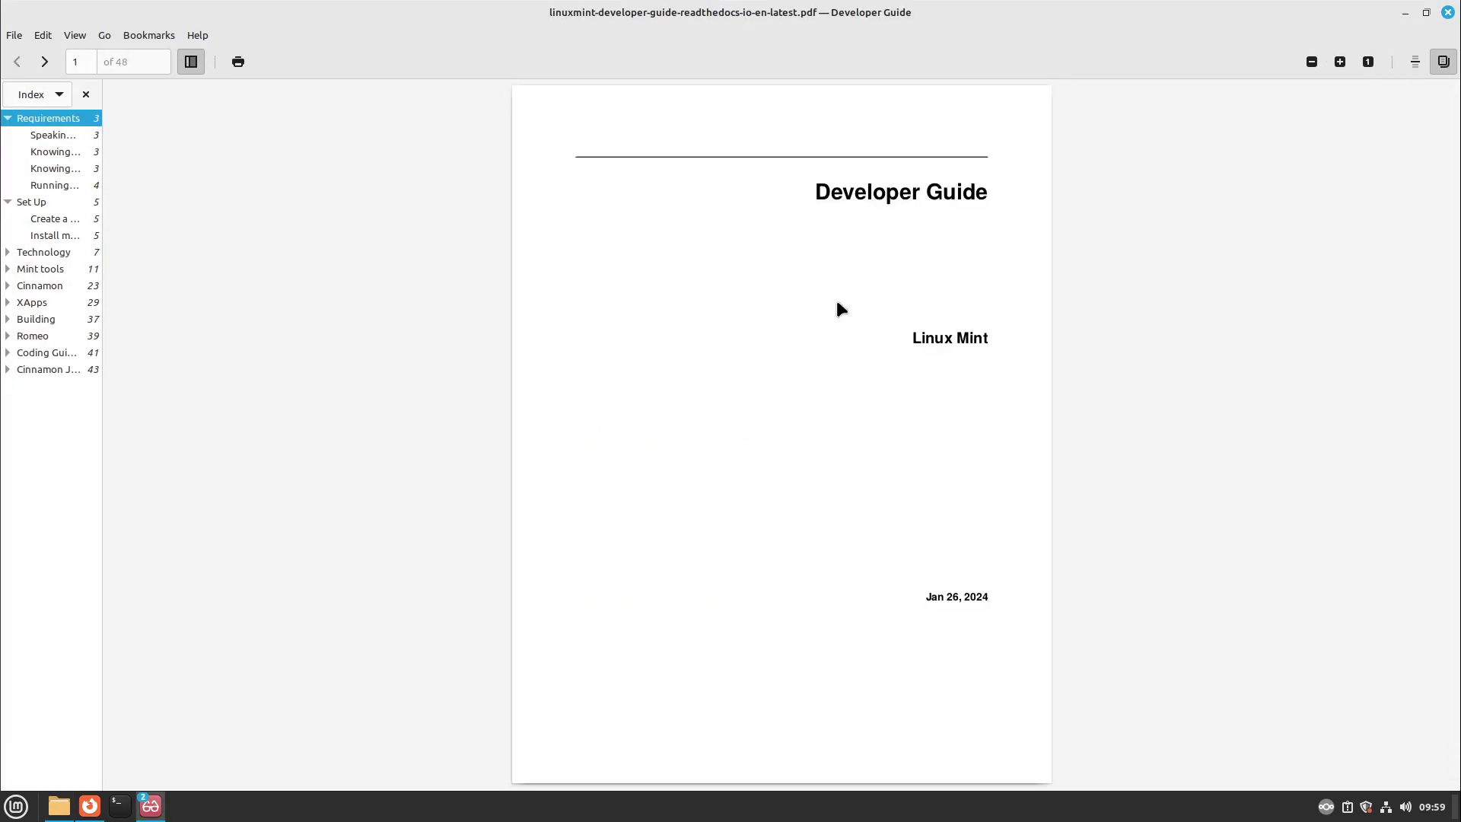
- Reopen the Installation Guide, select the USB stick phrase, and bring up Linux Assistant
key(alt+Tab)
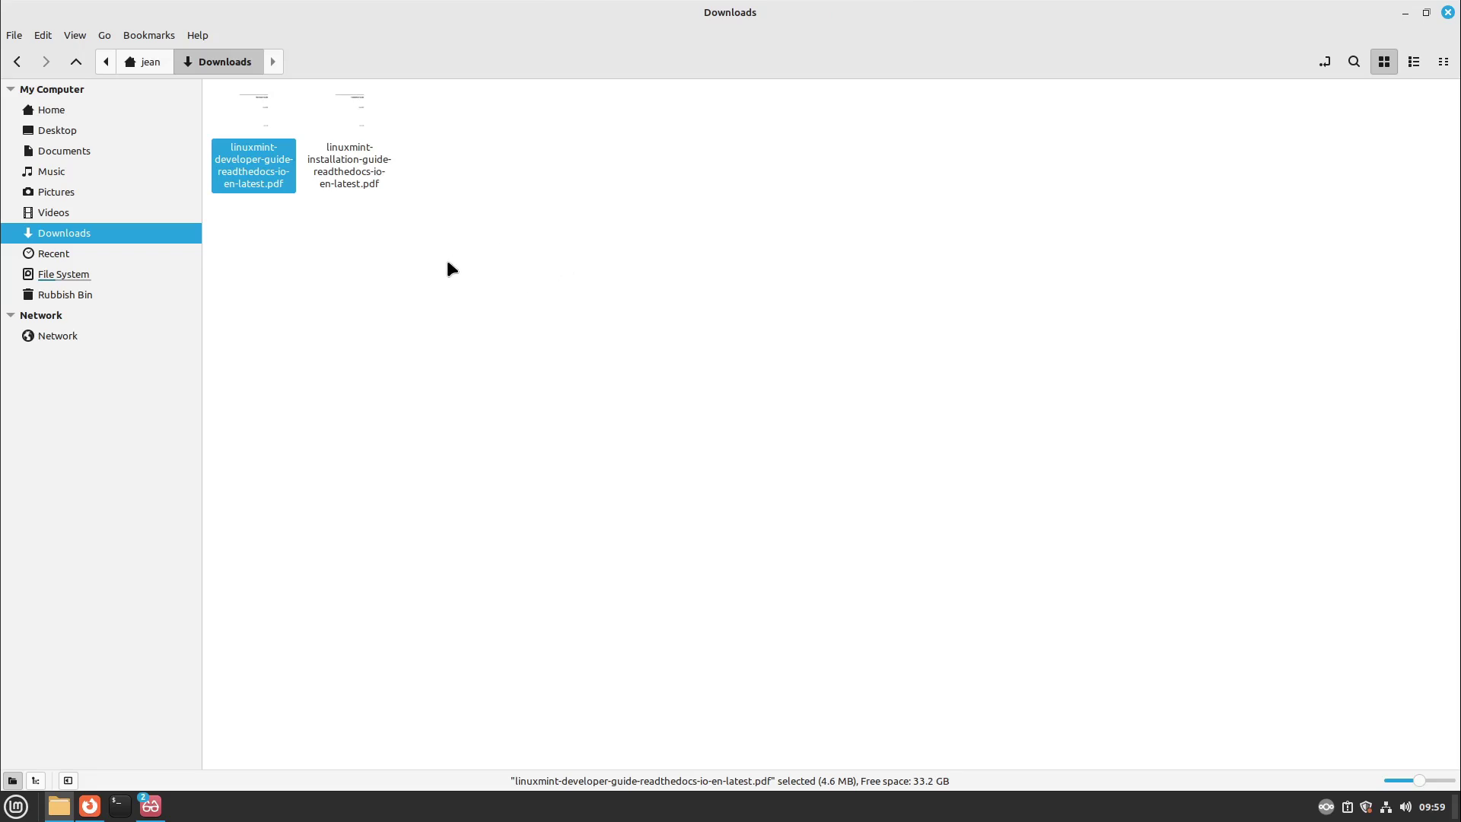
double_click(349, 162)
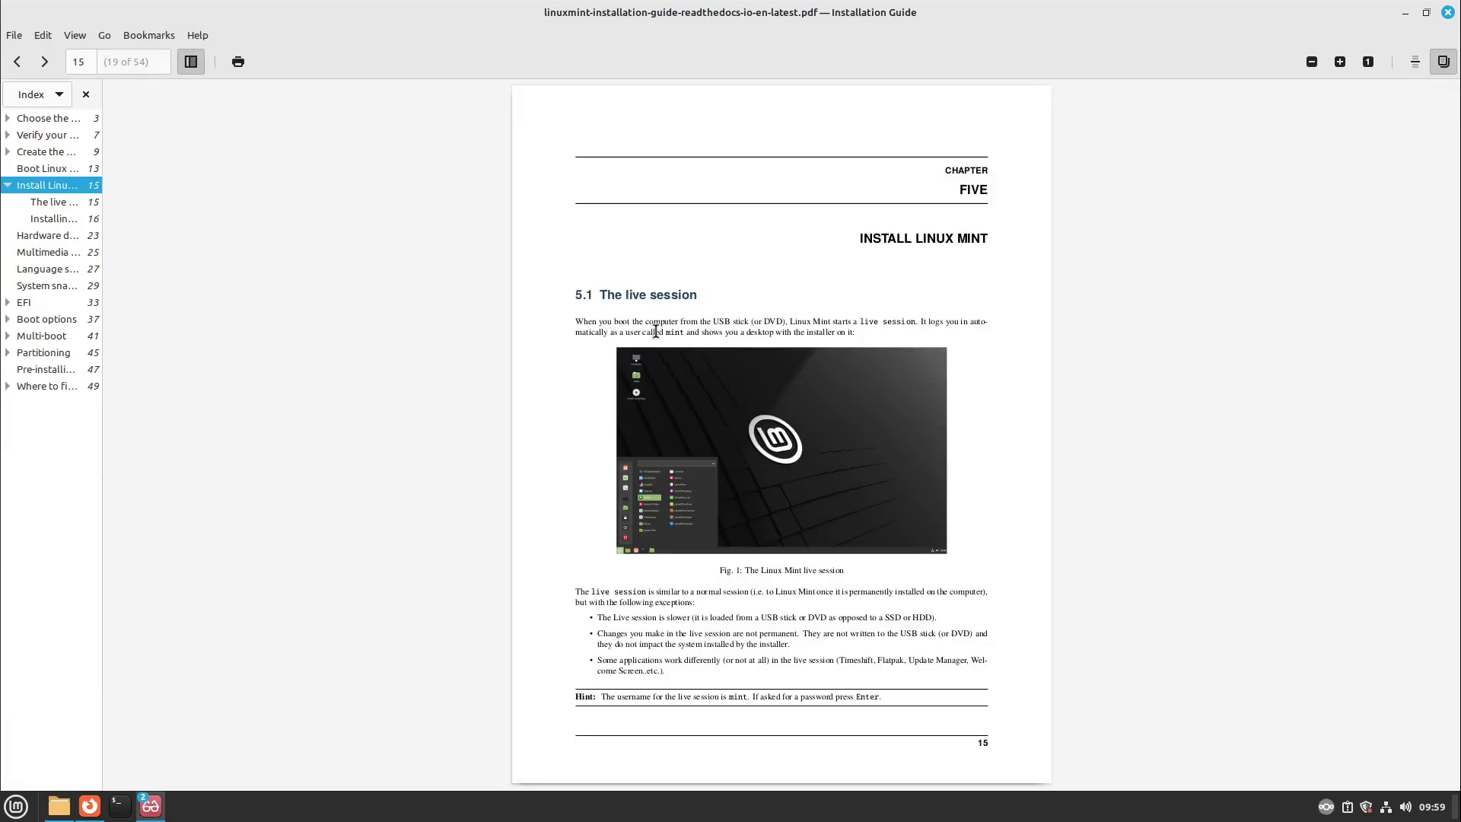
drag(646, 322, 764, 321)
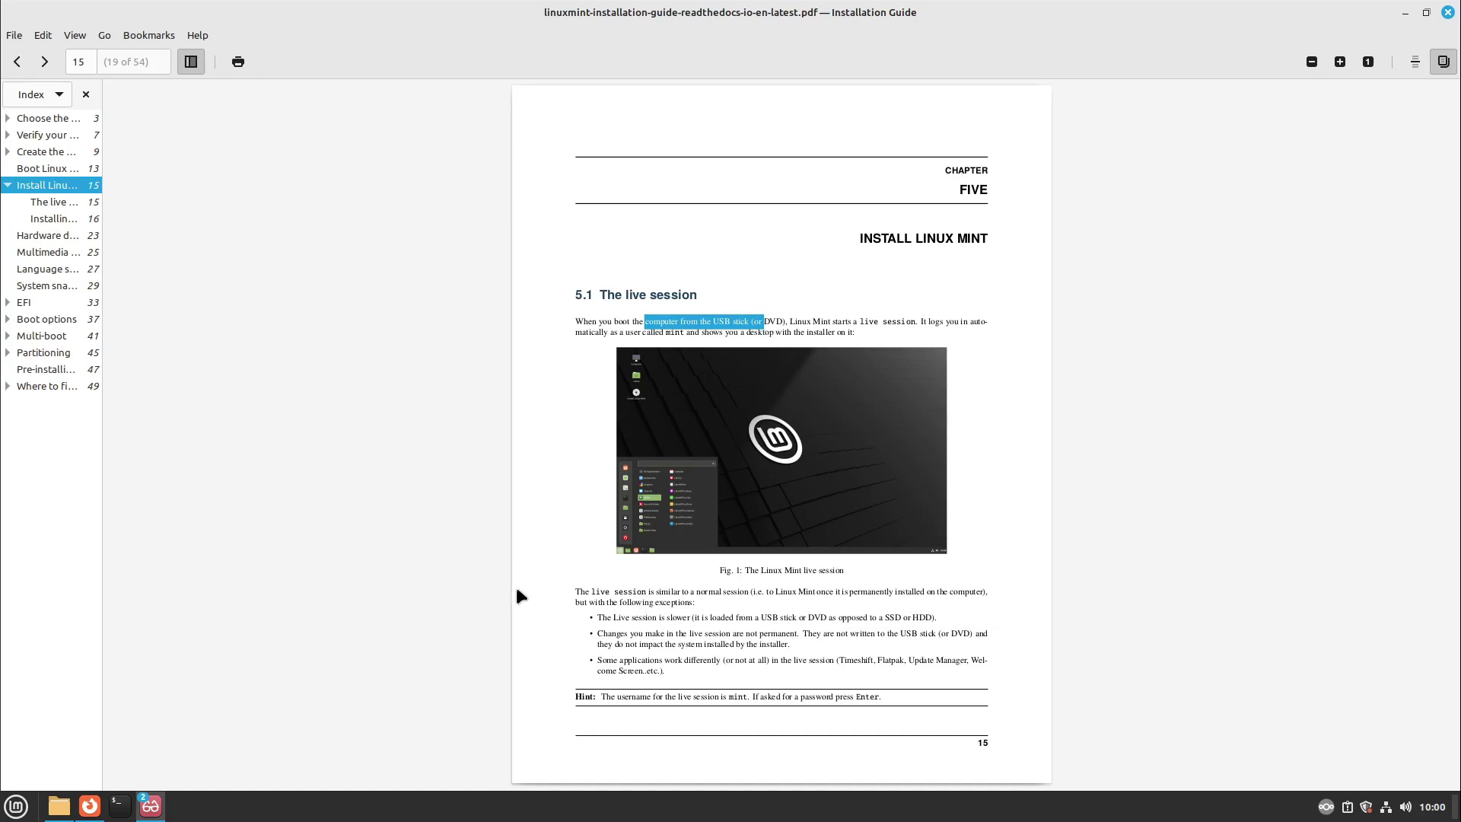
key(super+q)
- Search 'xourn' and install xournalpp via apt, authenticating with the account password
text(xourn)
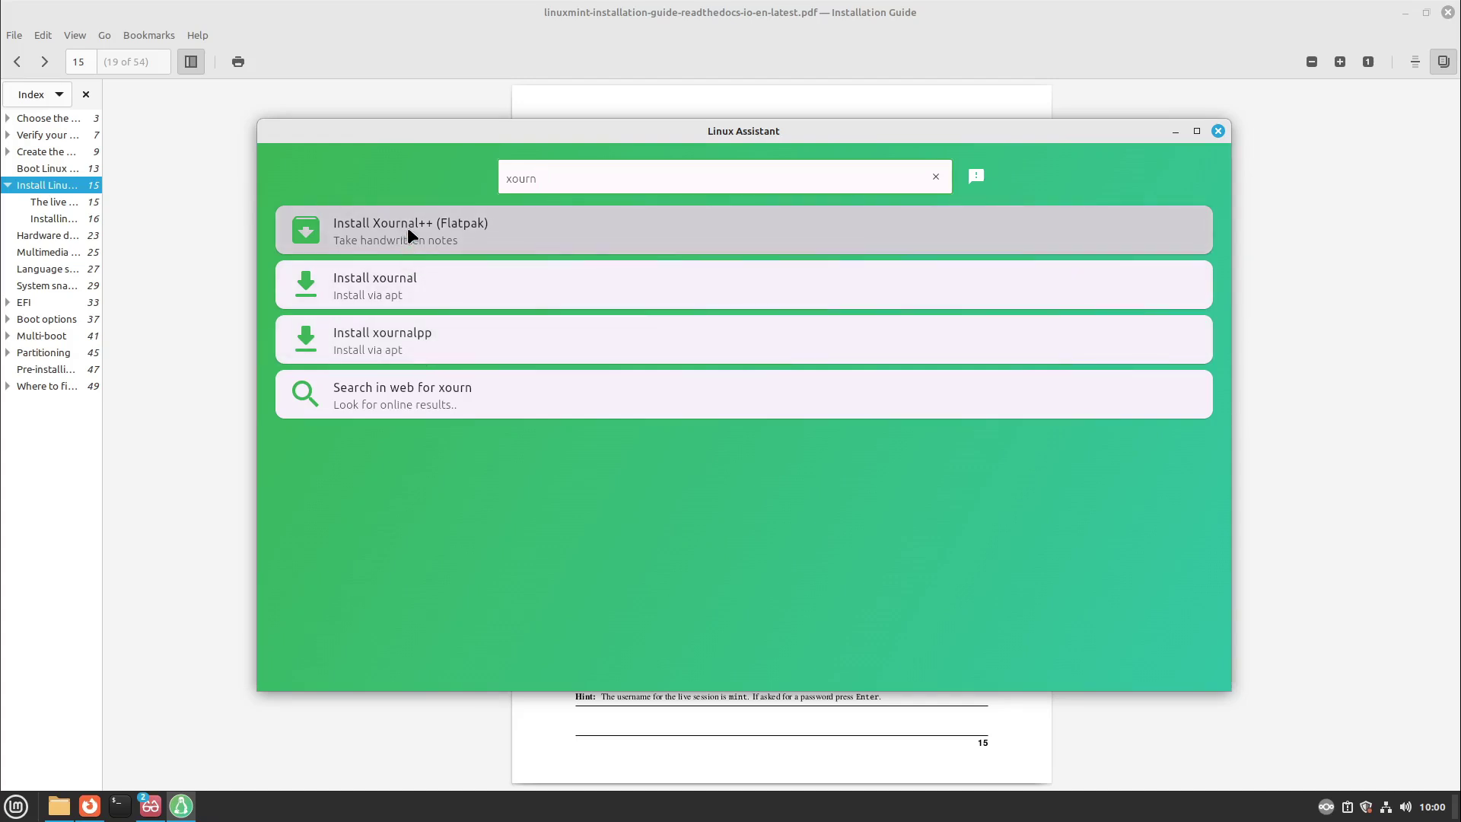
click(396, 342)
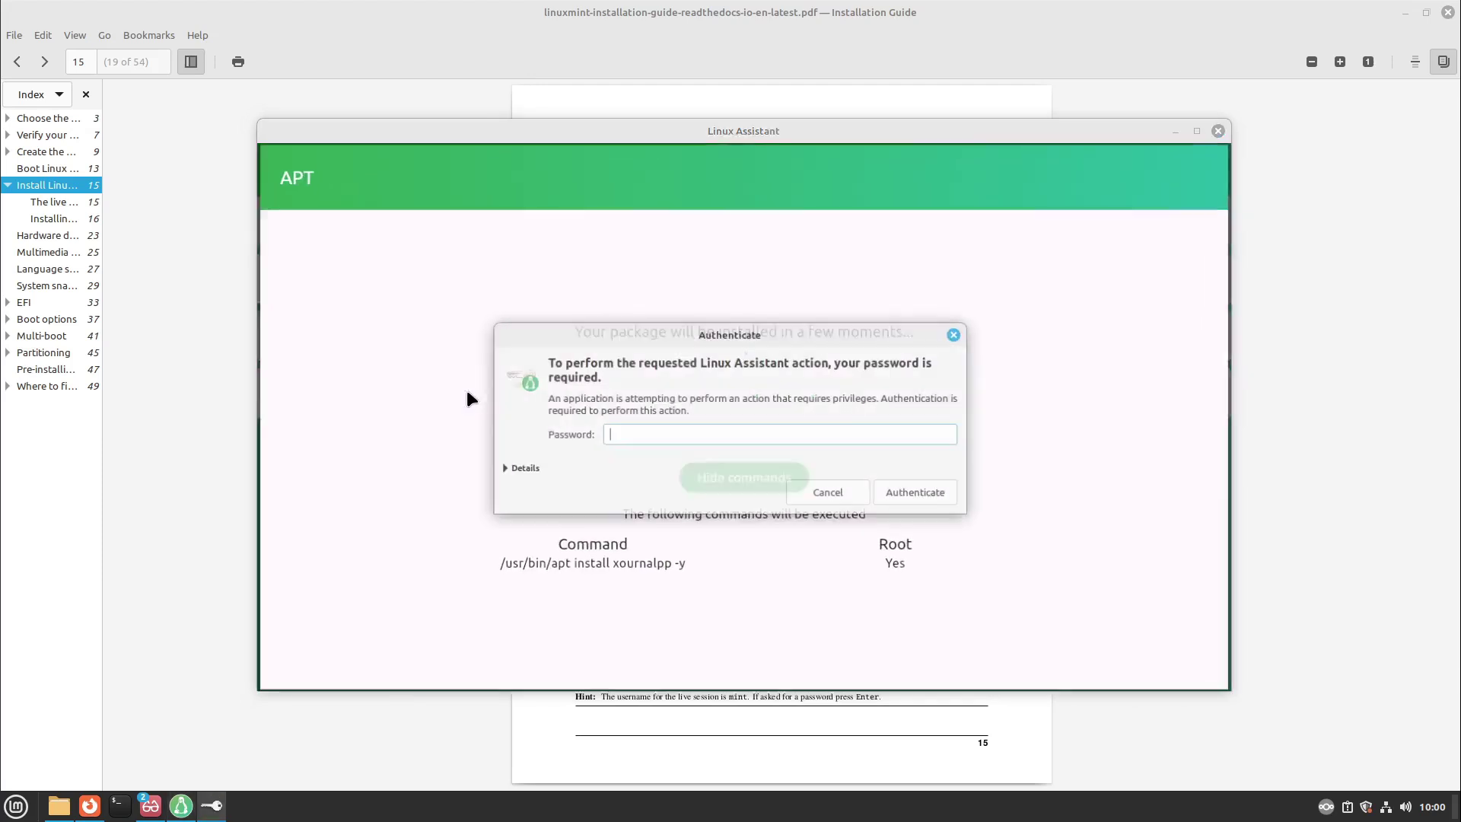
key(Return)
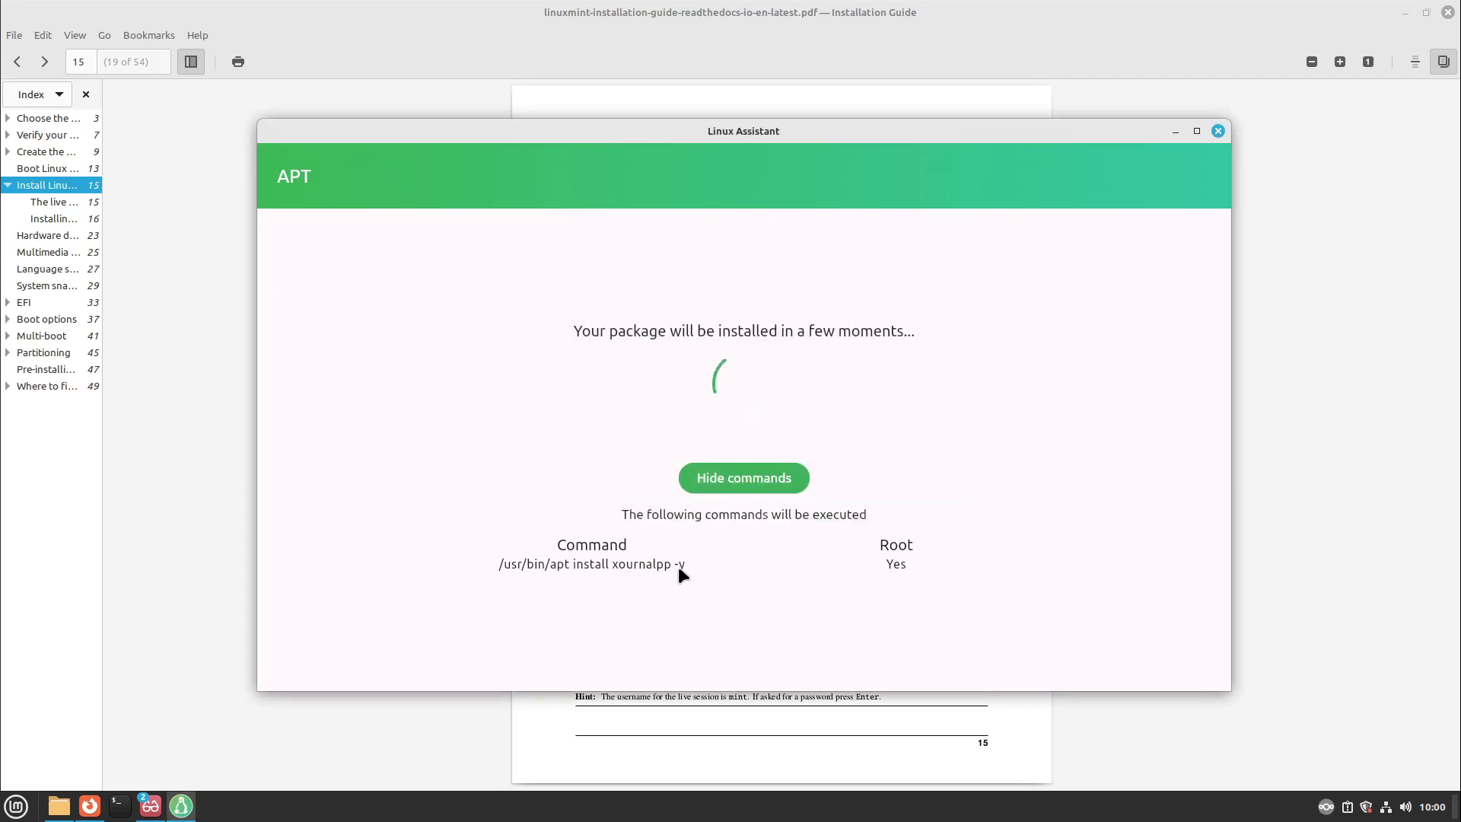
click(799, 655)
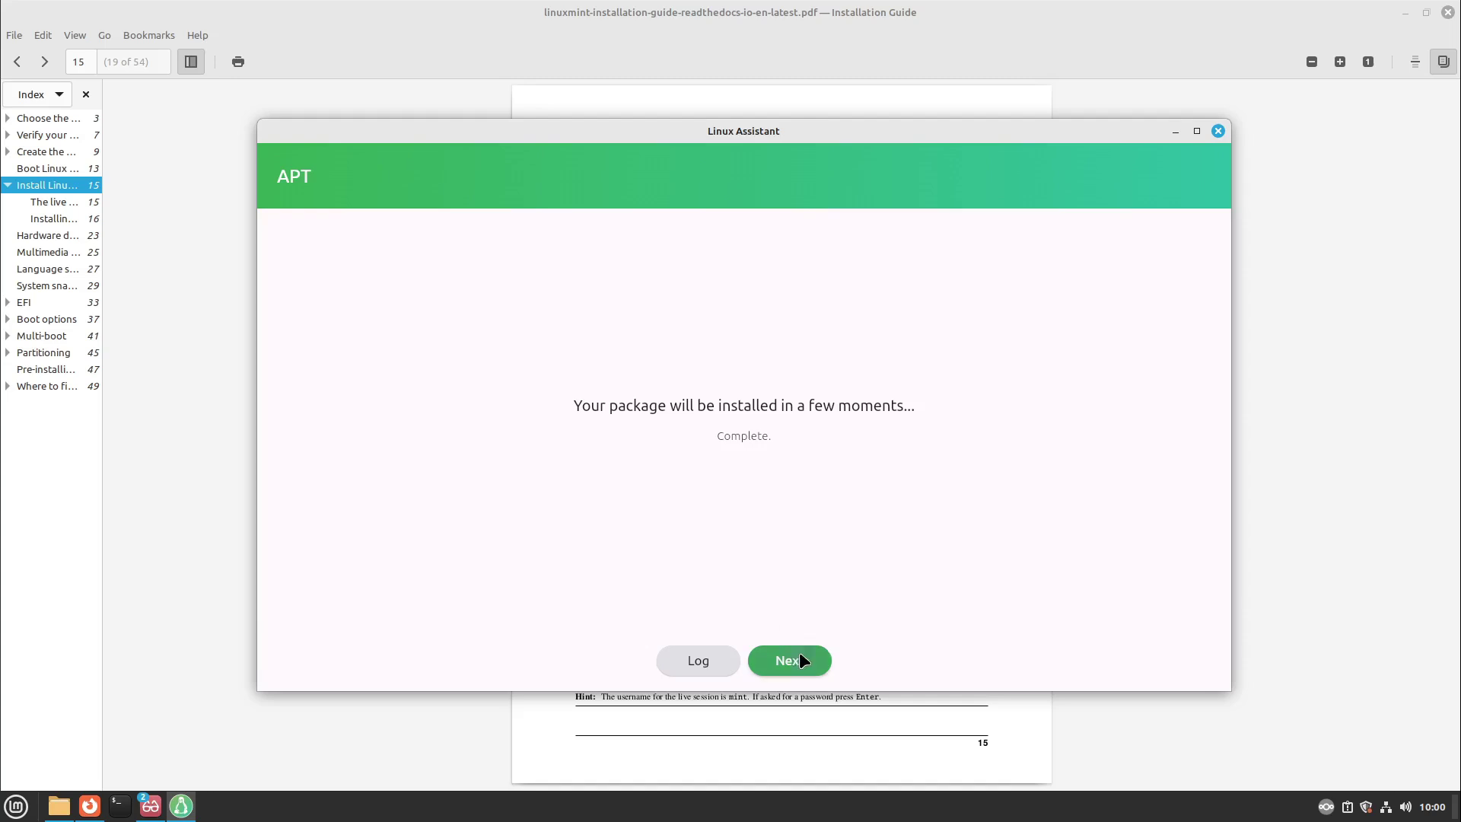
click(1283, 261)
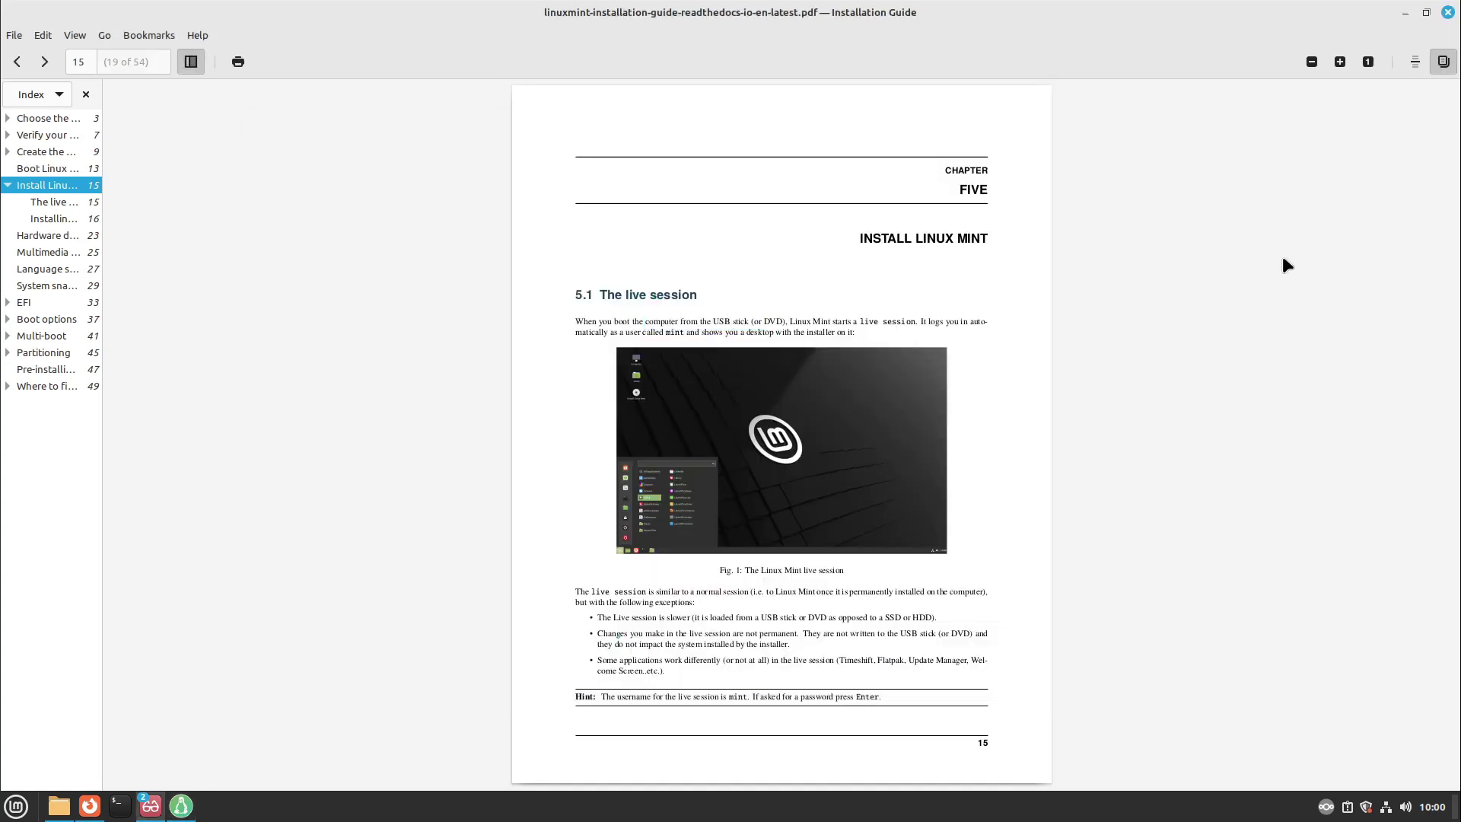
- Open the Linux Mint installation guide PDF from Downloads with Xournal++
click(59, 806)
drag(377, 228, 334, 151)
right_click(357, 157)
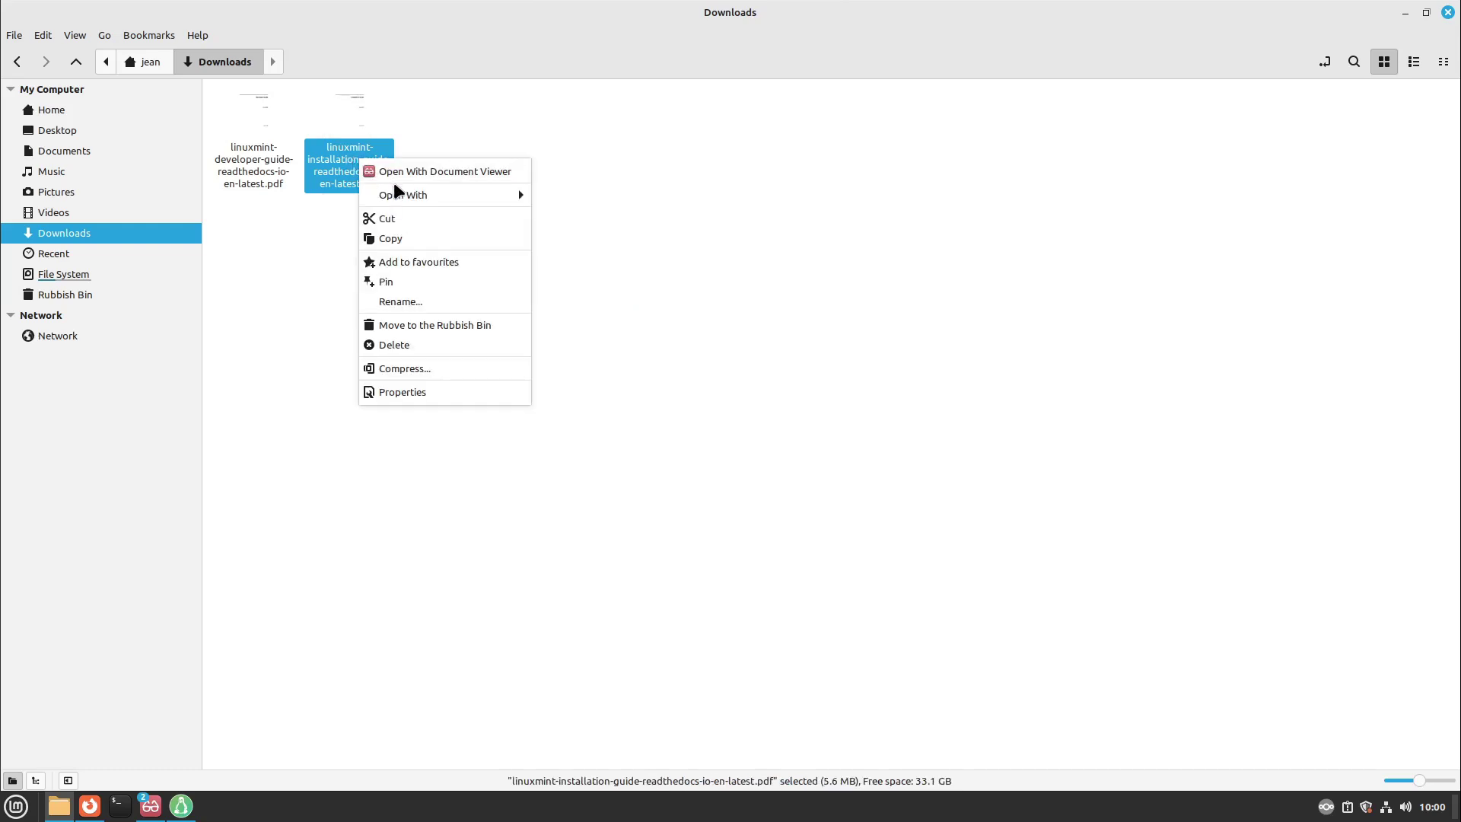
mouse_move(443, 196)
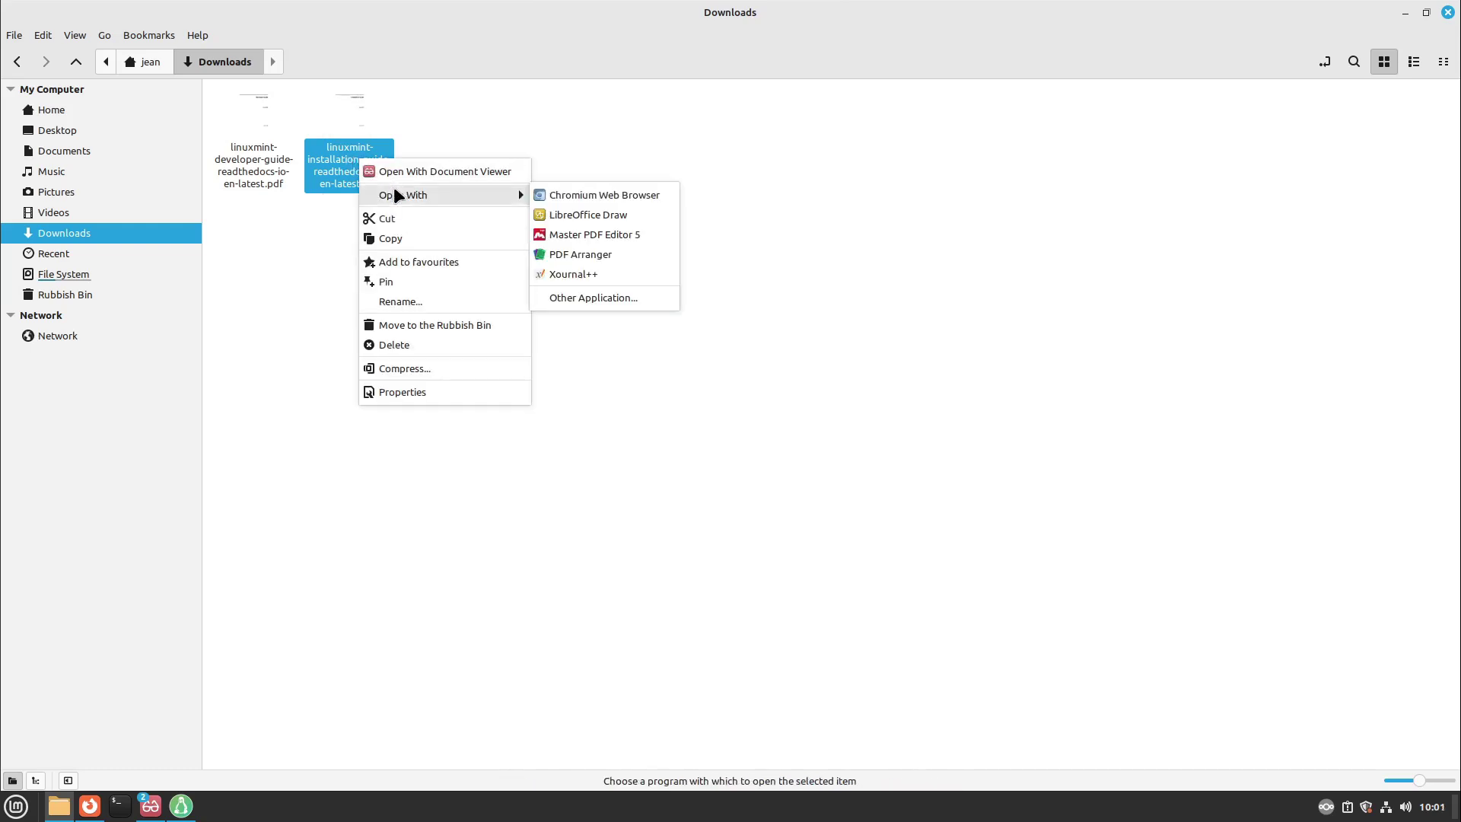
click(615, 274)
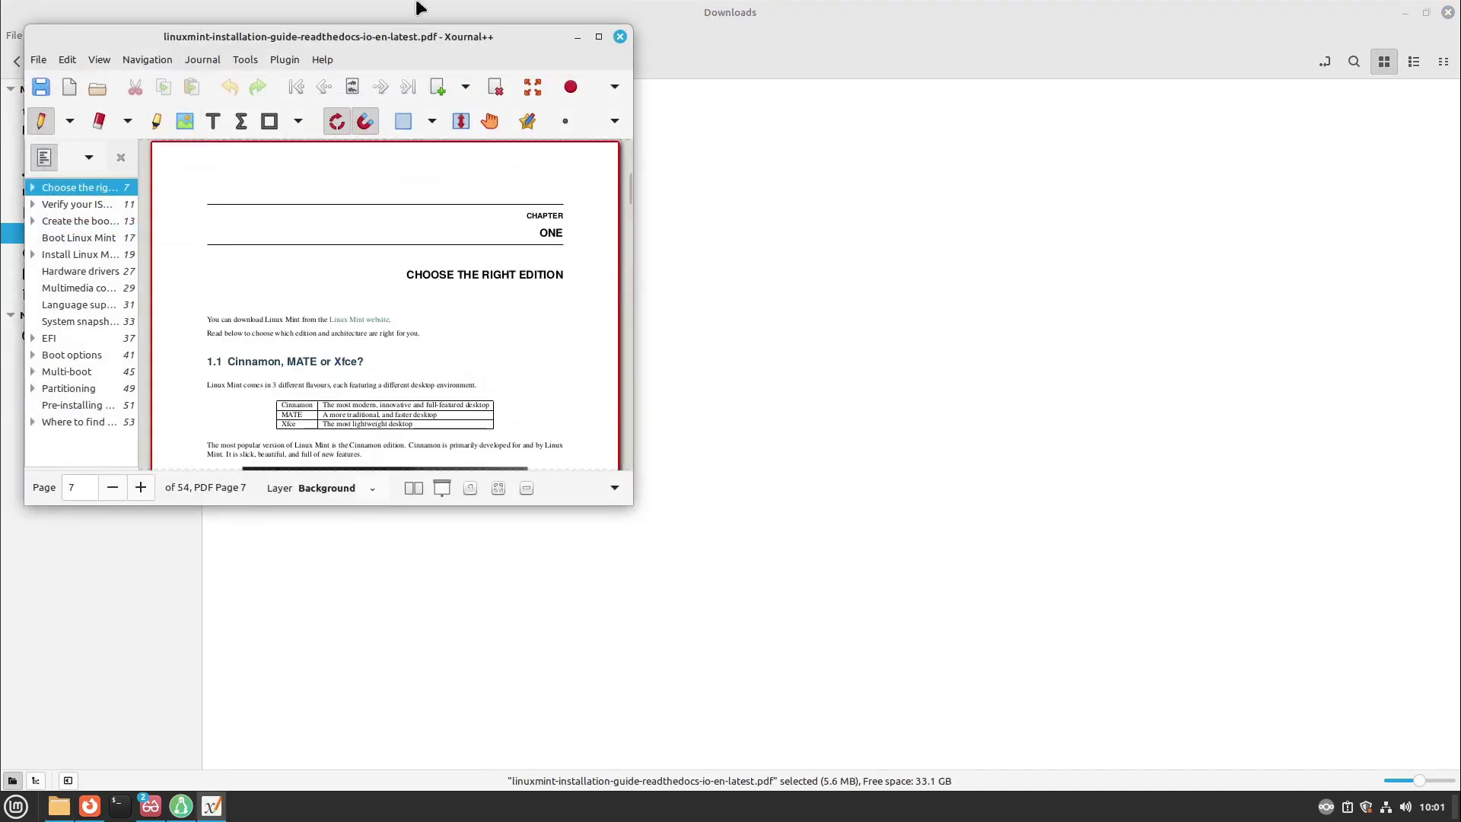
- Maximize the Xournal++ window and zoom in on page 8 below Fig. 2: MATE
double_click(412, 33)
scroll(691, 354, down, 10)
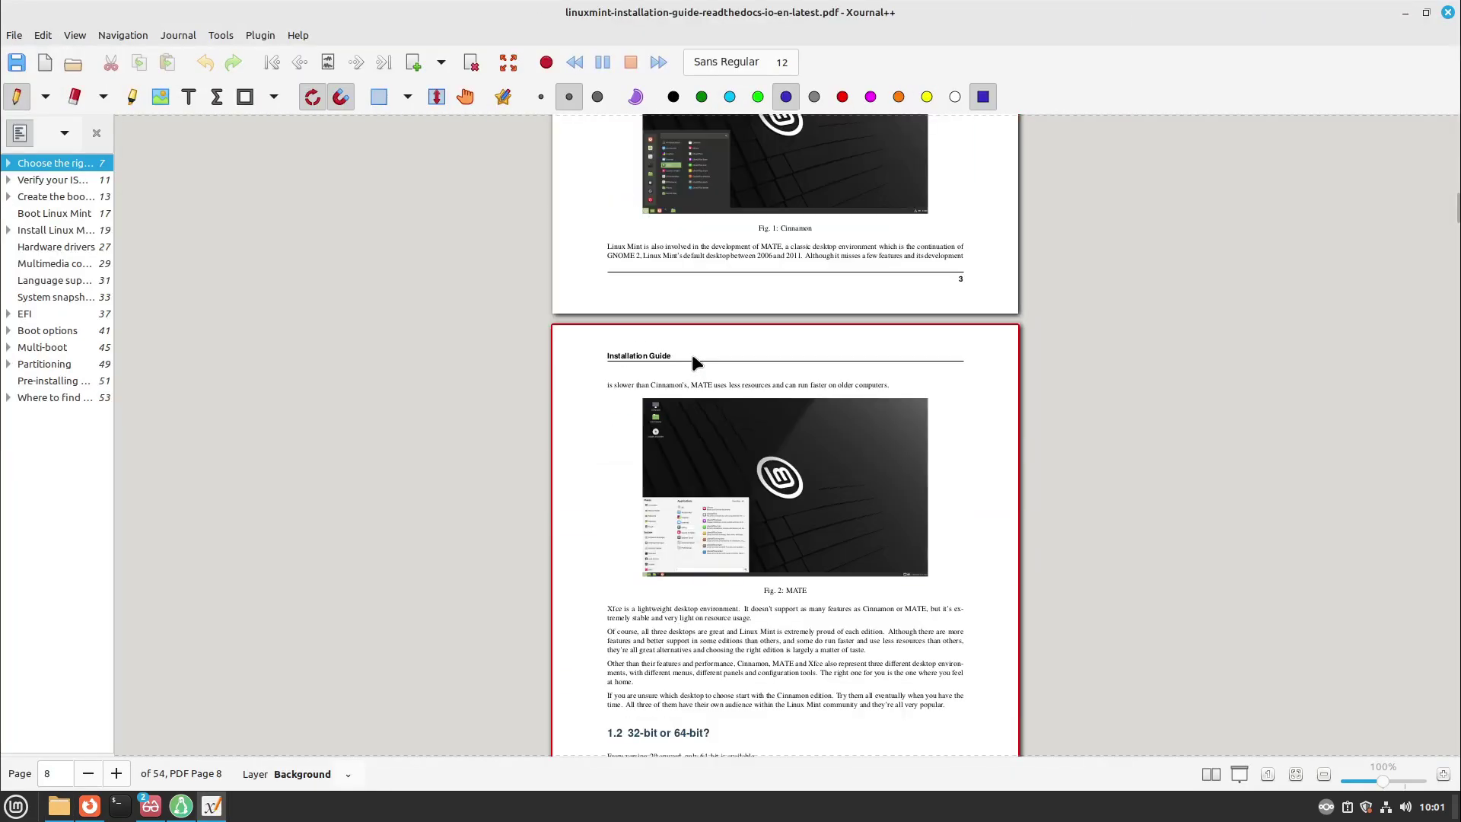
scroll(692, 358, up, 3)
scroll(769, 426, down, 4)
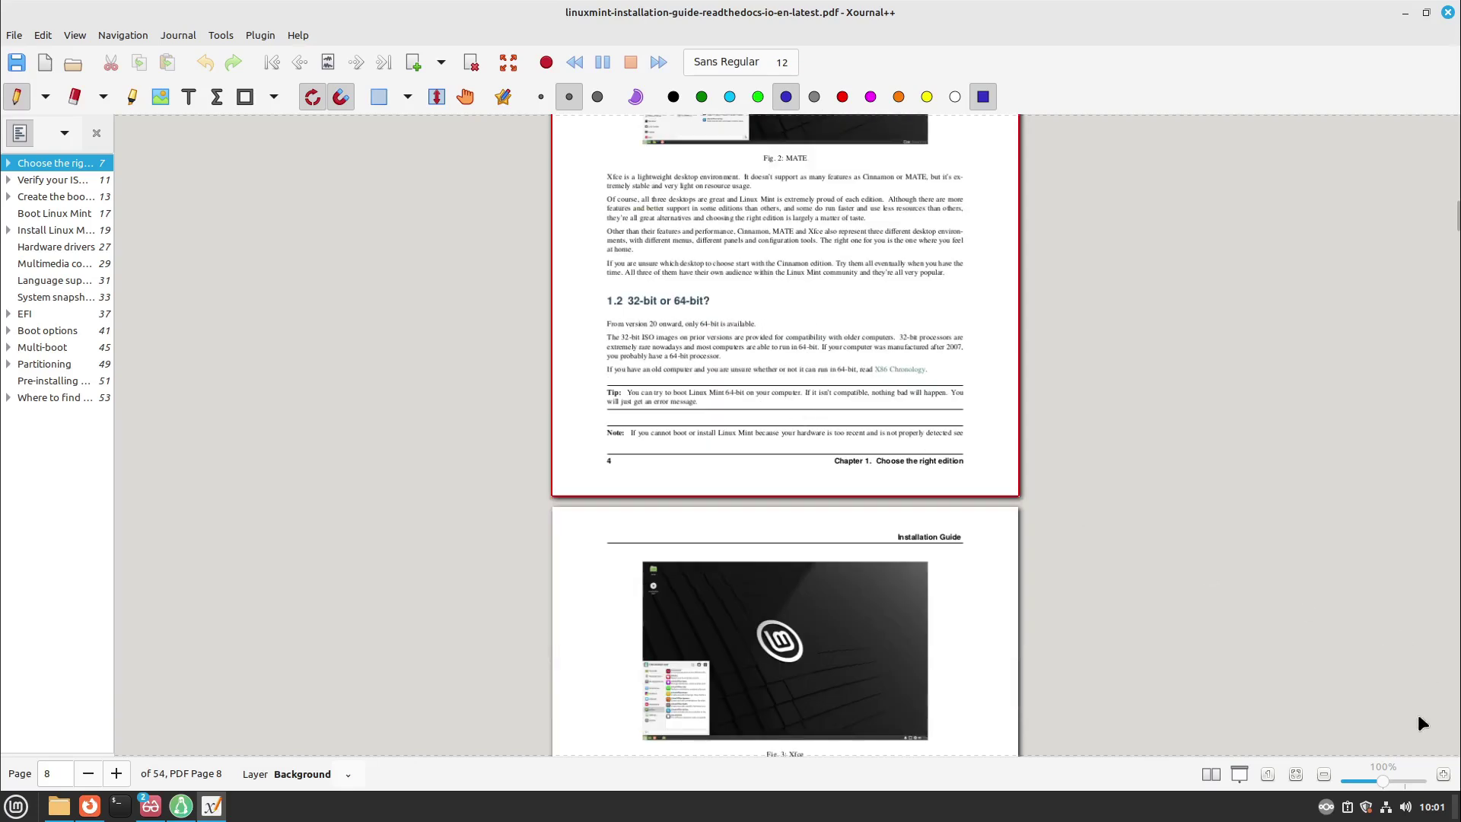
drag(1381, 788, 1399, 784)
scroll(660, 457, up, 6)
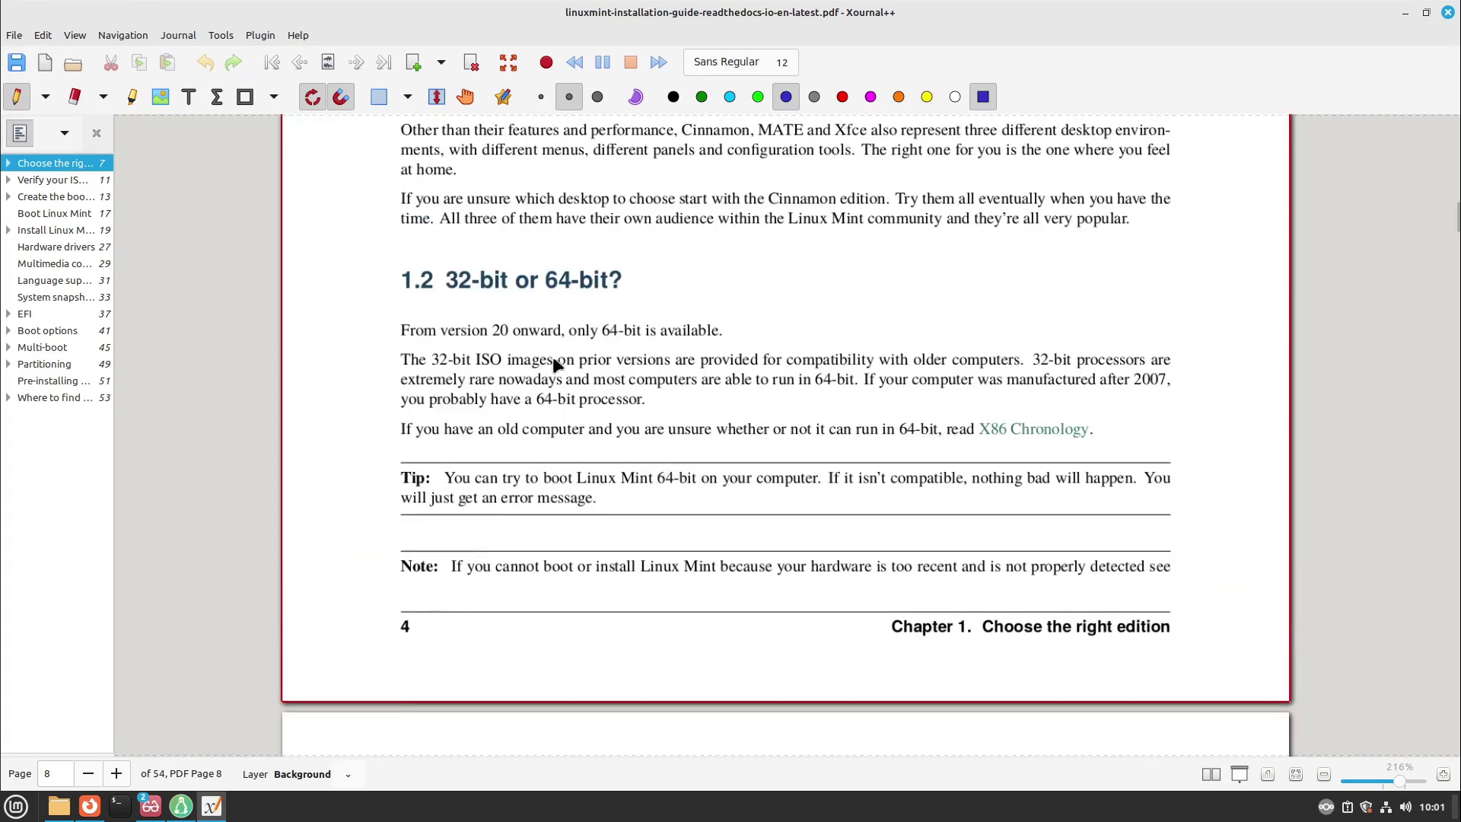
- Highlight the Xfce sentence and the 'Of course, all three desktops' line in yellow
click(132, 97)
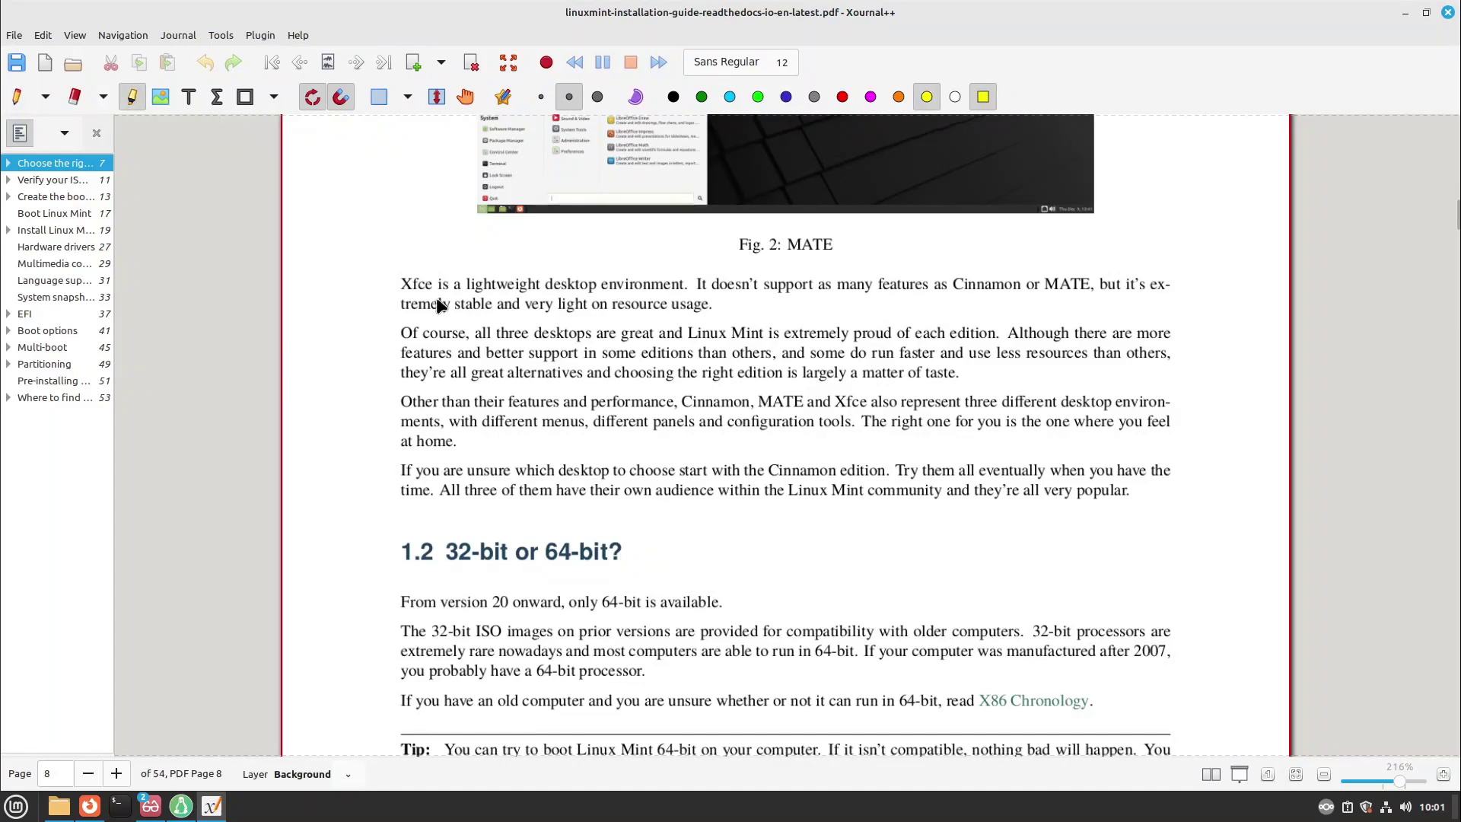
drag(402, 284, 685, 285)
mouse_move(401, 304)
mouse_down()
mouse_move(712, 305)
mouse_move(730, 284)
mouse_up()
mouse_move(819, 281)
mouse_down()
mouse_move(1165, 286)
mouse_move(728, 293)
mouse_up()
drag(401, 333, 767, 333)
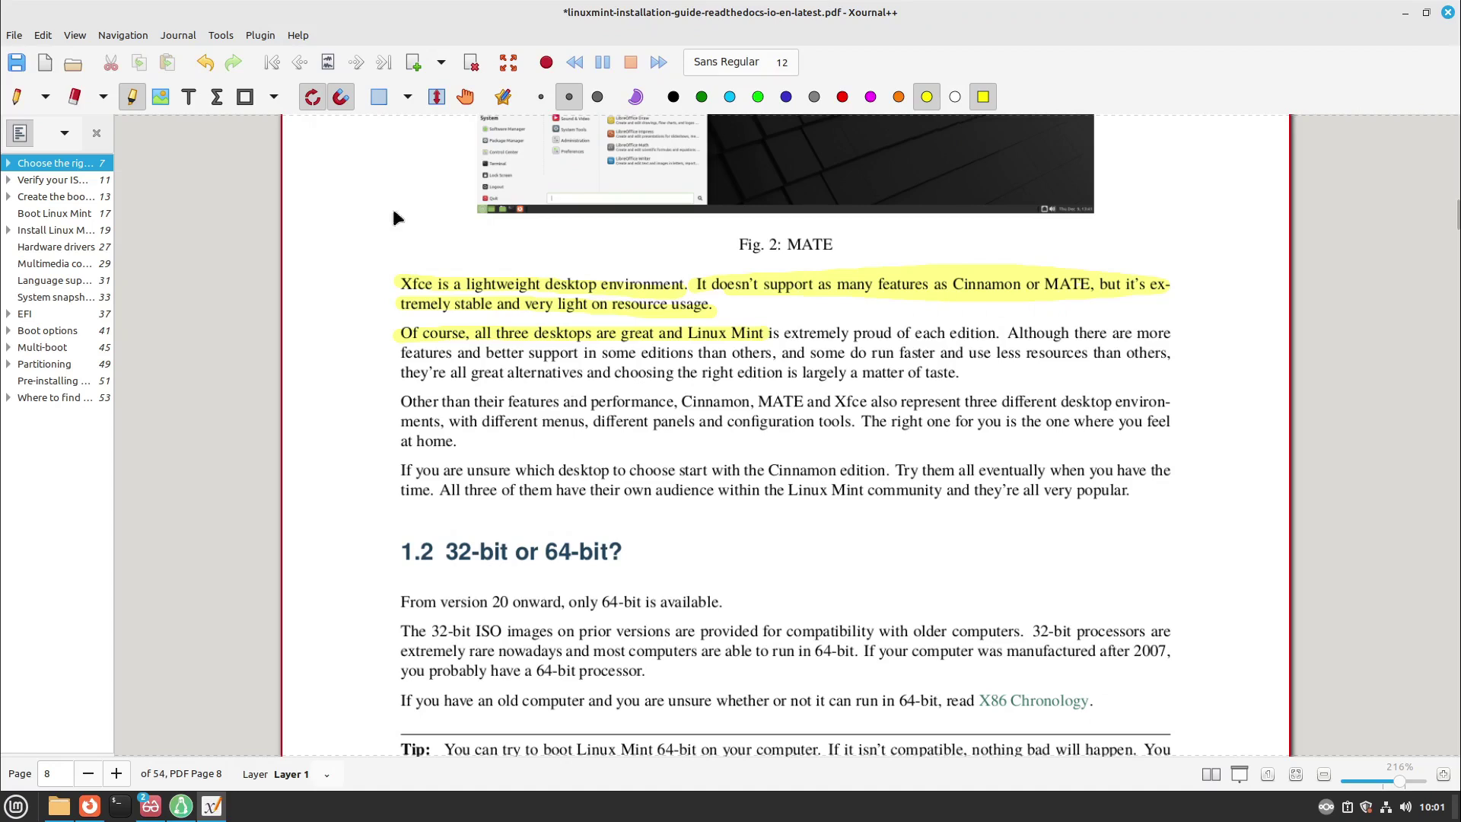
click(14, 38)
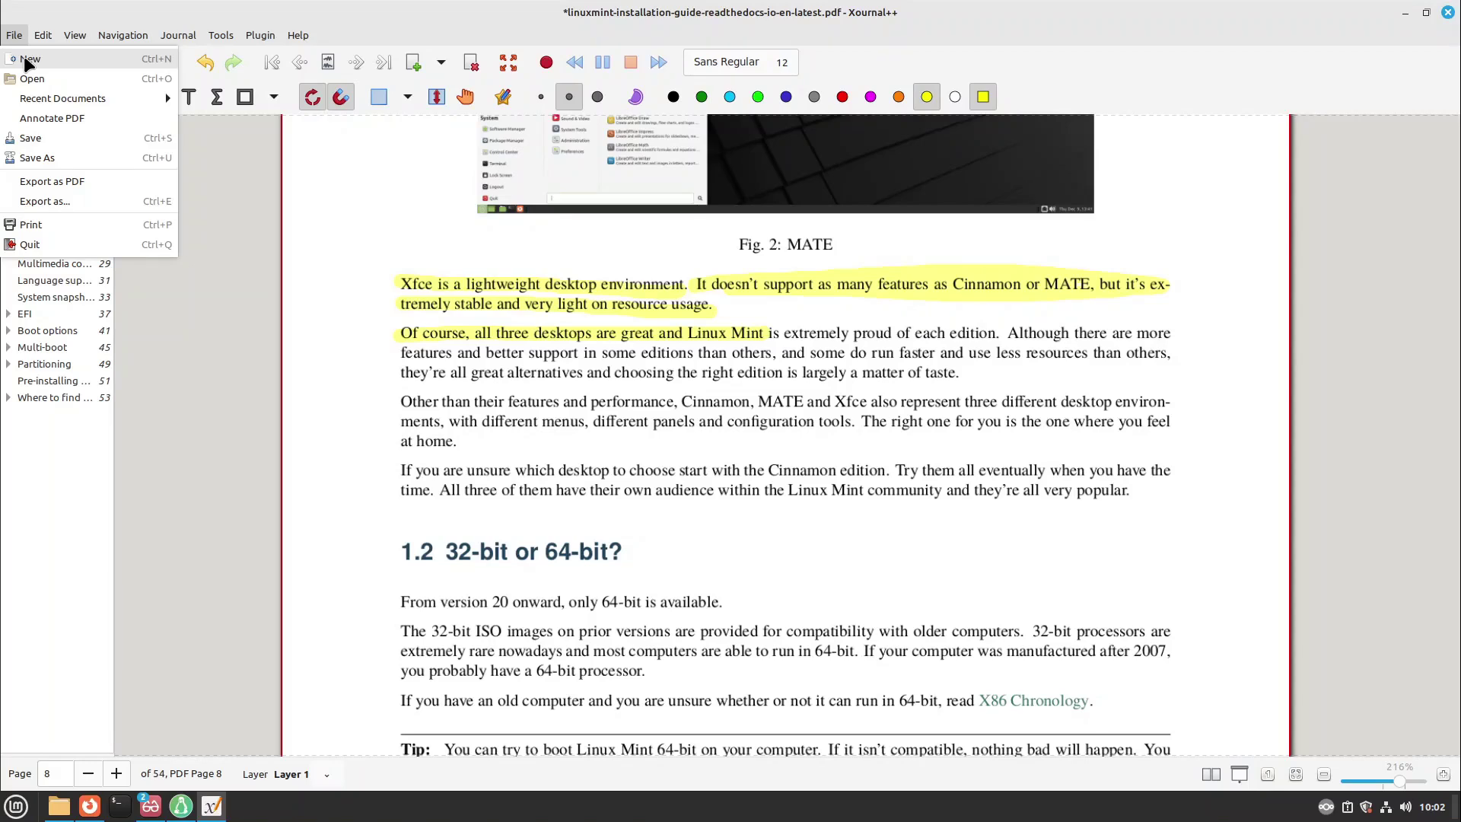
- Add the text 'Hello World!' to the right of the Fig. 2: MATE caption
click(370, 15)
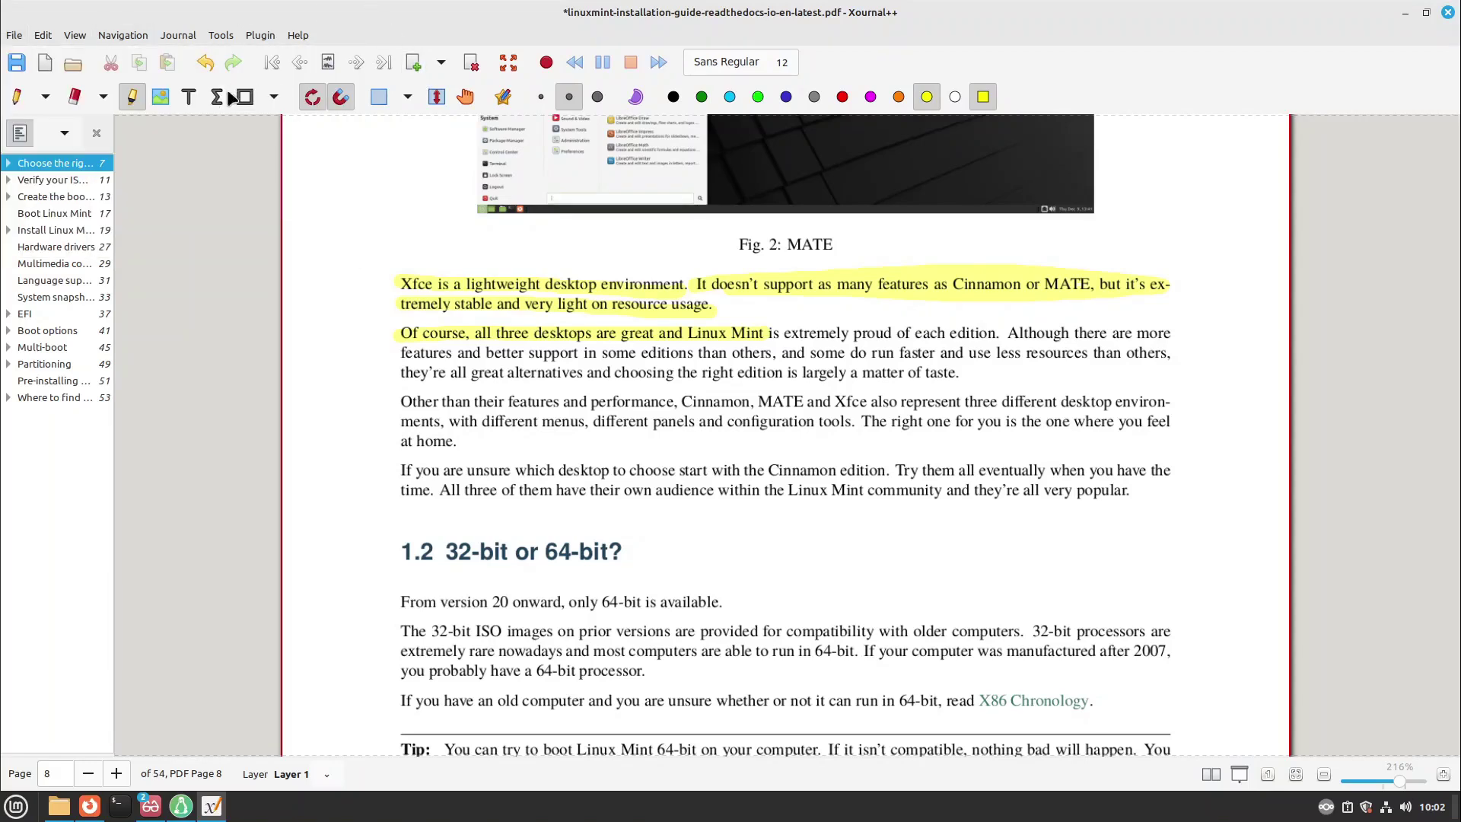
click(199, 100)
click(920, 232)
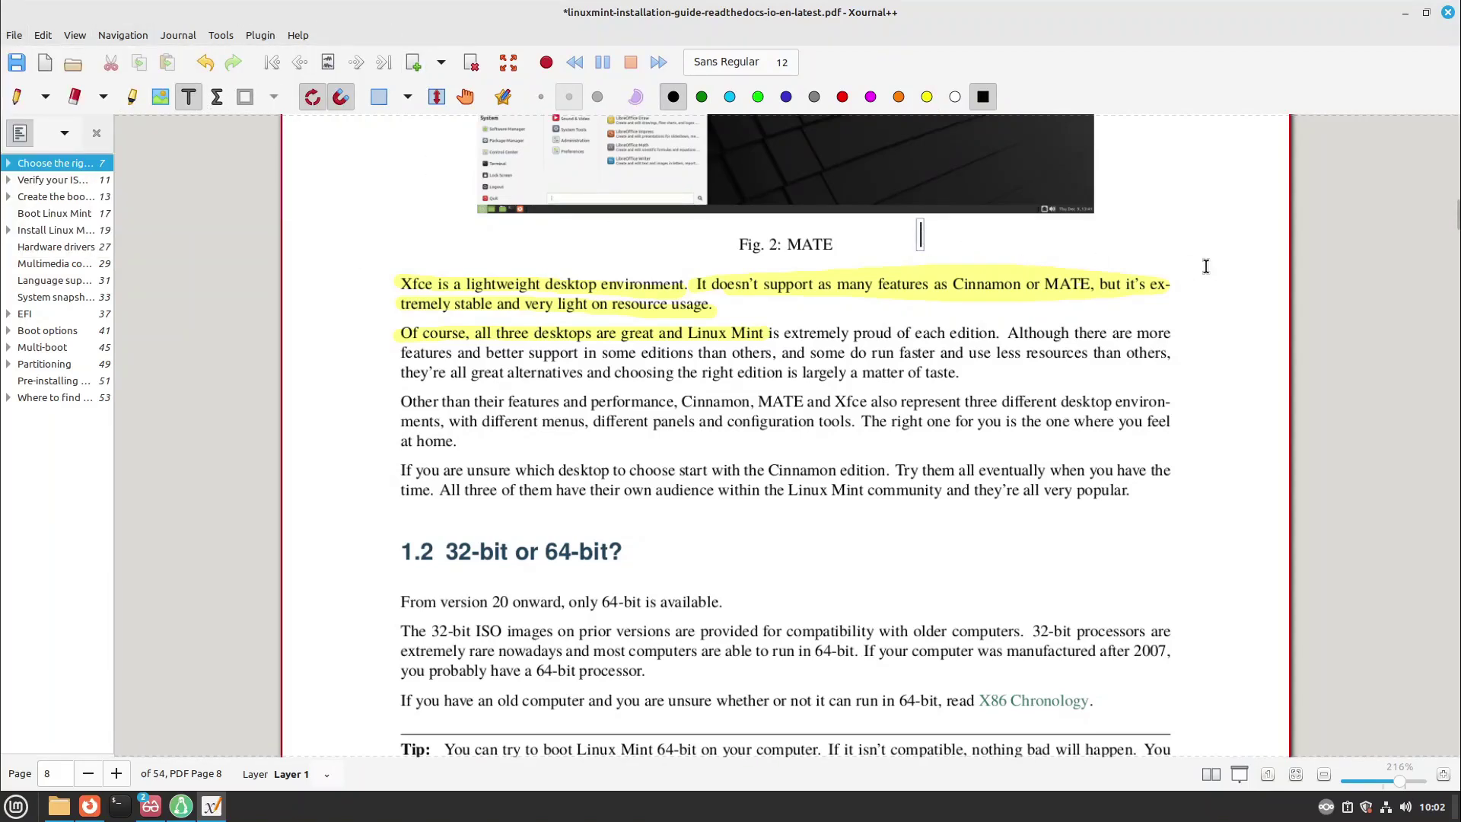
text(Hello World!)
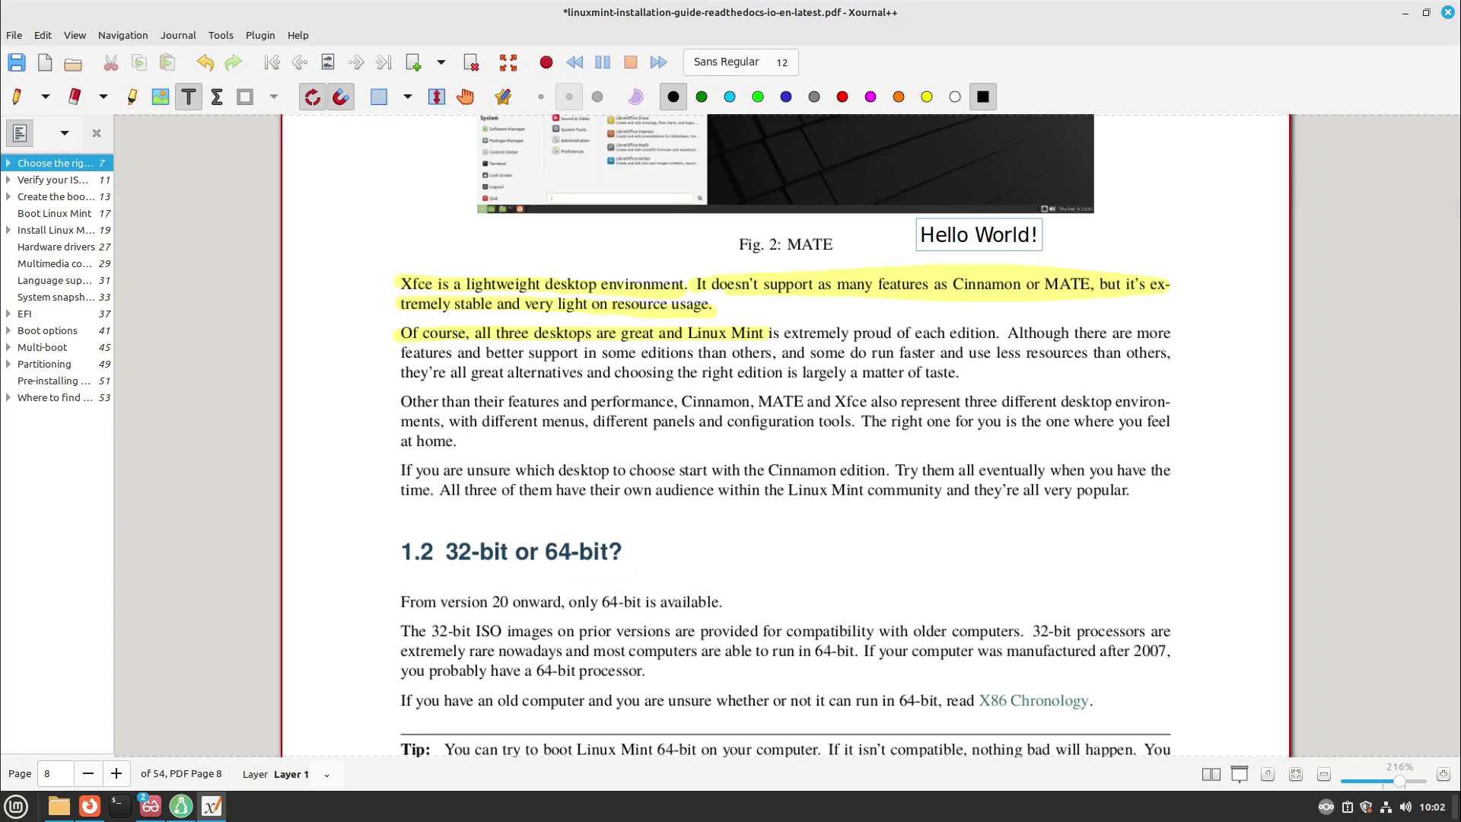
- Draw a blue wavy pen line under the Cinnamon sentence, then bring page 8's bottom into view
click(16, 96)
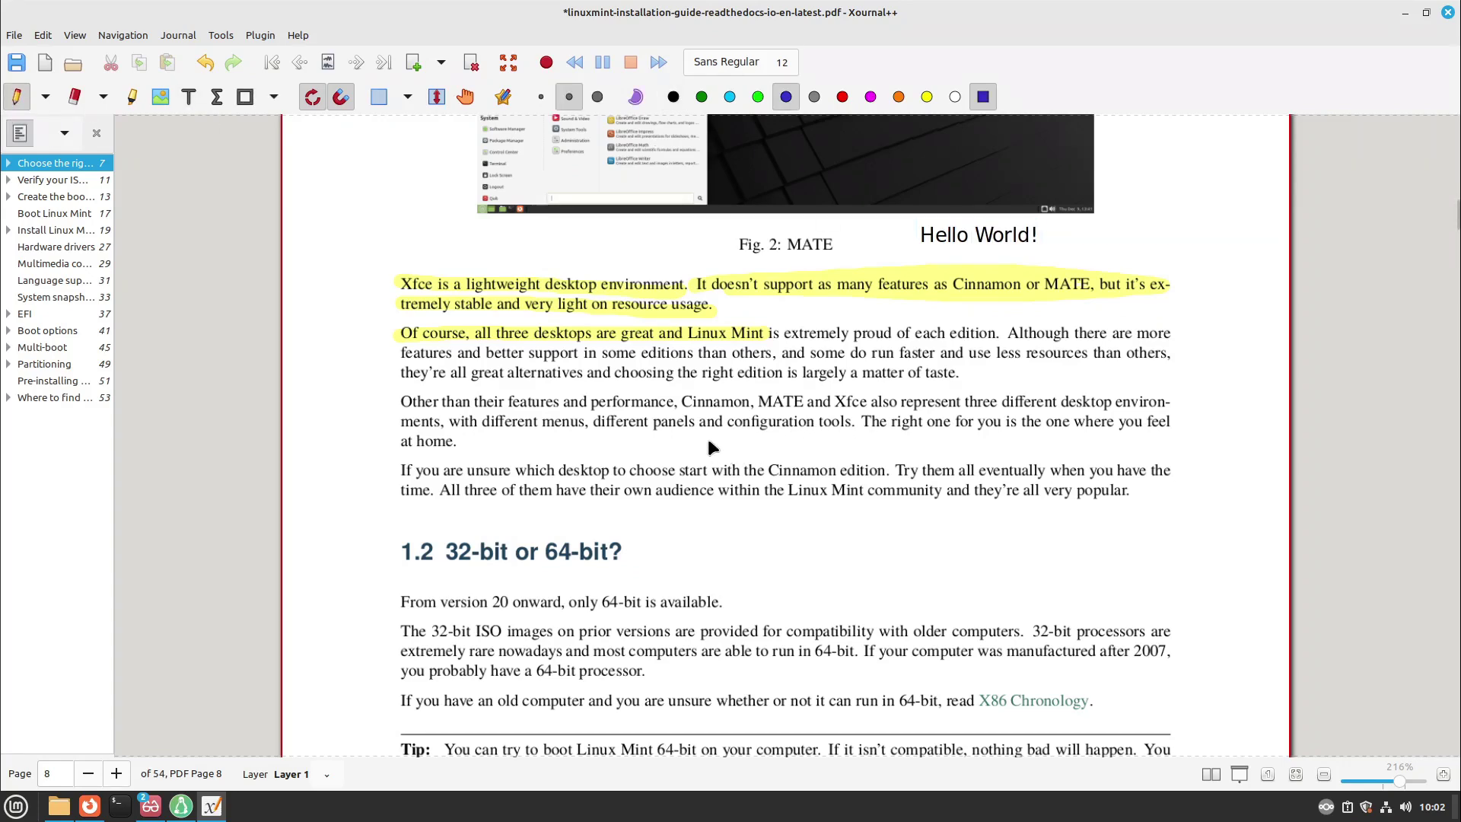
mouse_move(707, 441)
mouse_down()
mouse_move(955, 475)
mouse_move(1127, 451)
mouse_up()
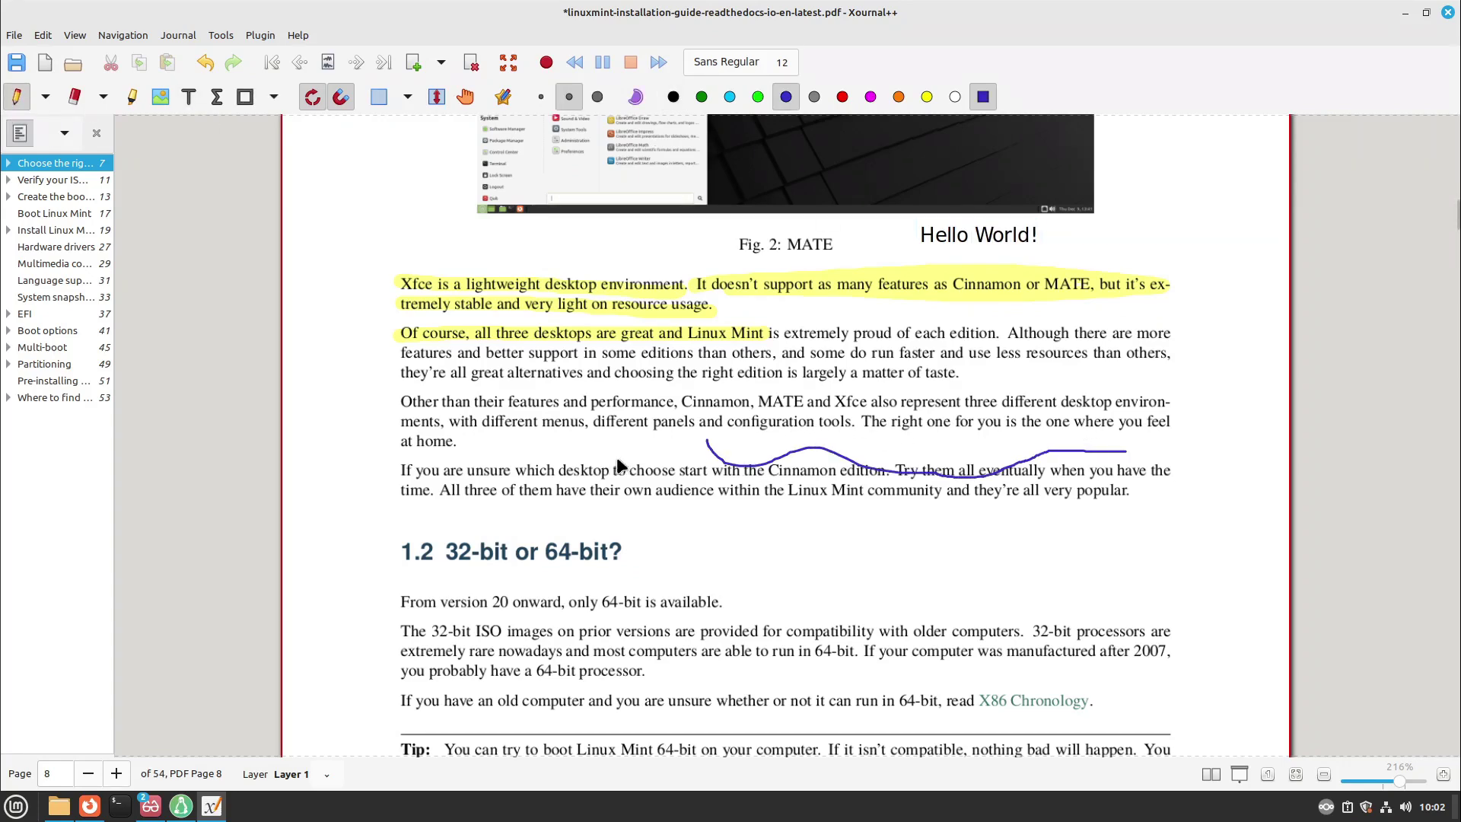
scroll(617, 457, up, 3)
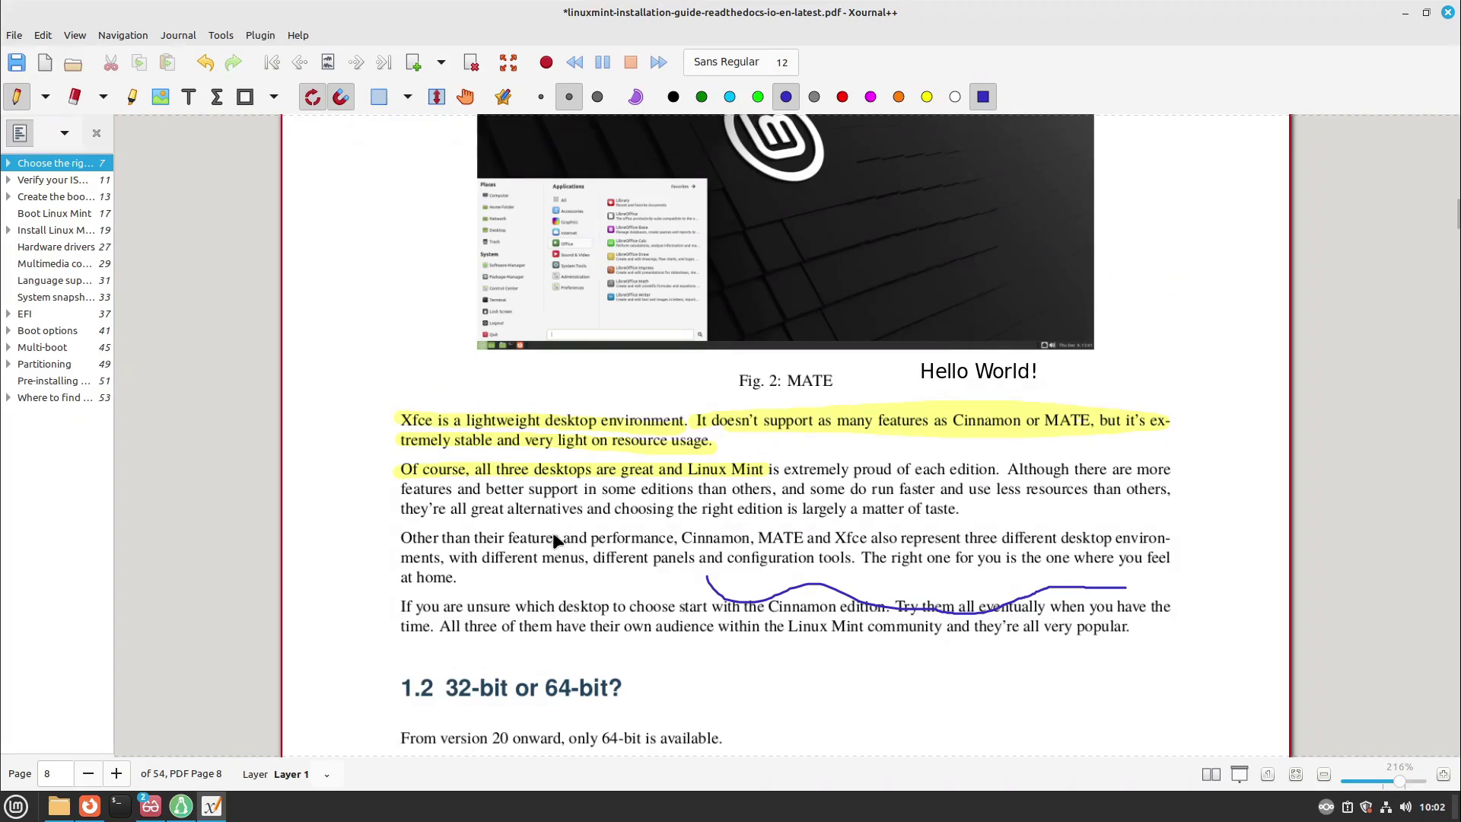
scroll(536, 578, down, 3)
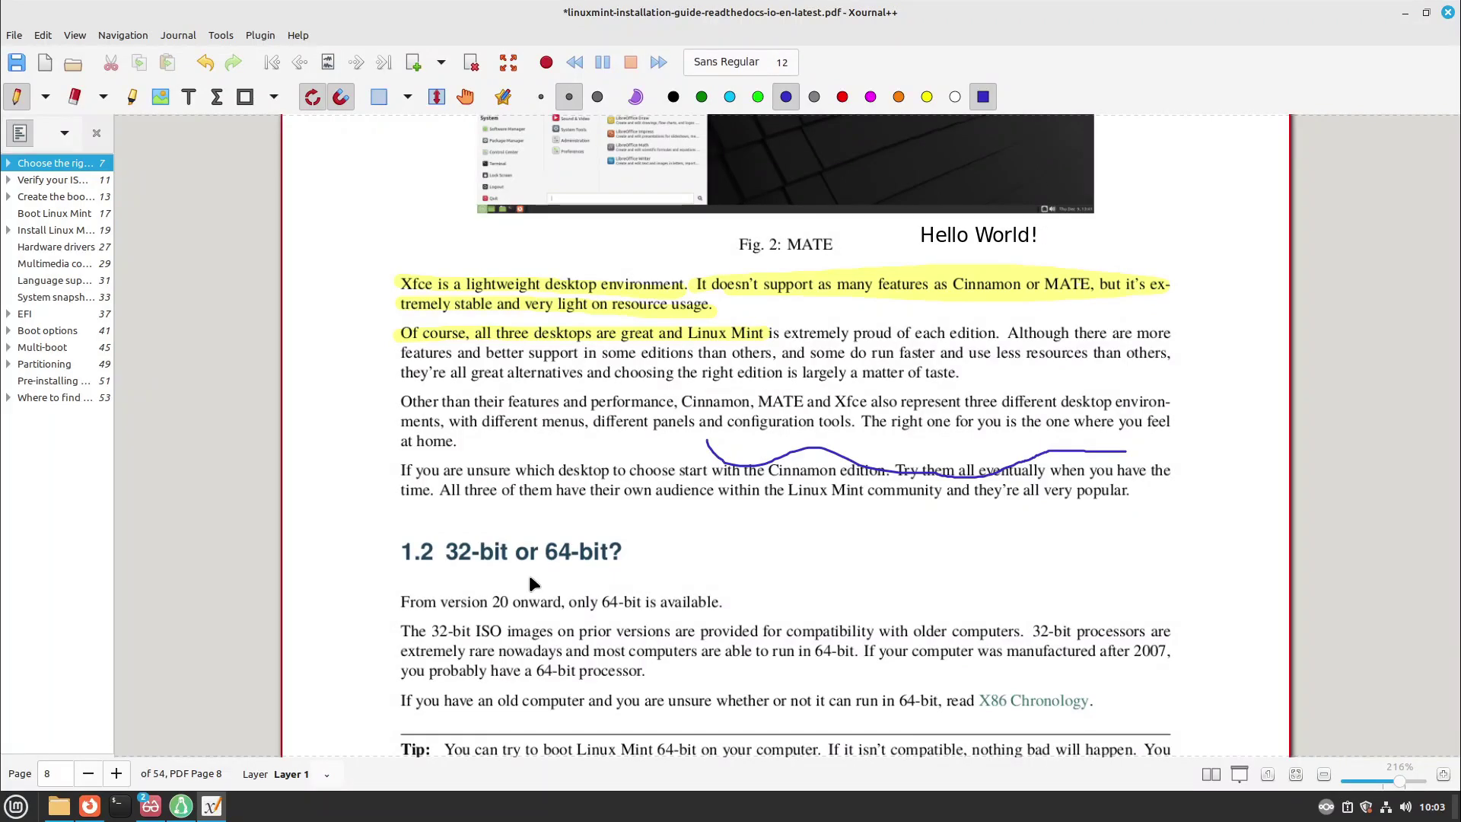
scroll(528, 574, down, 12)
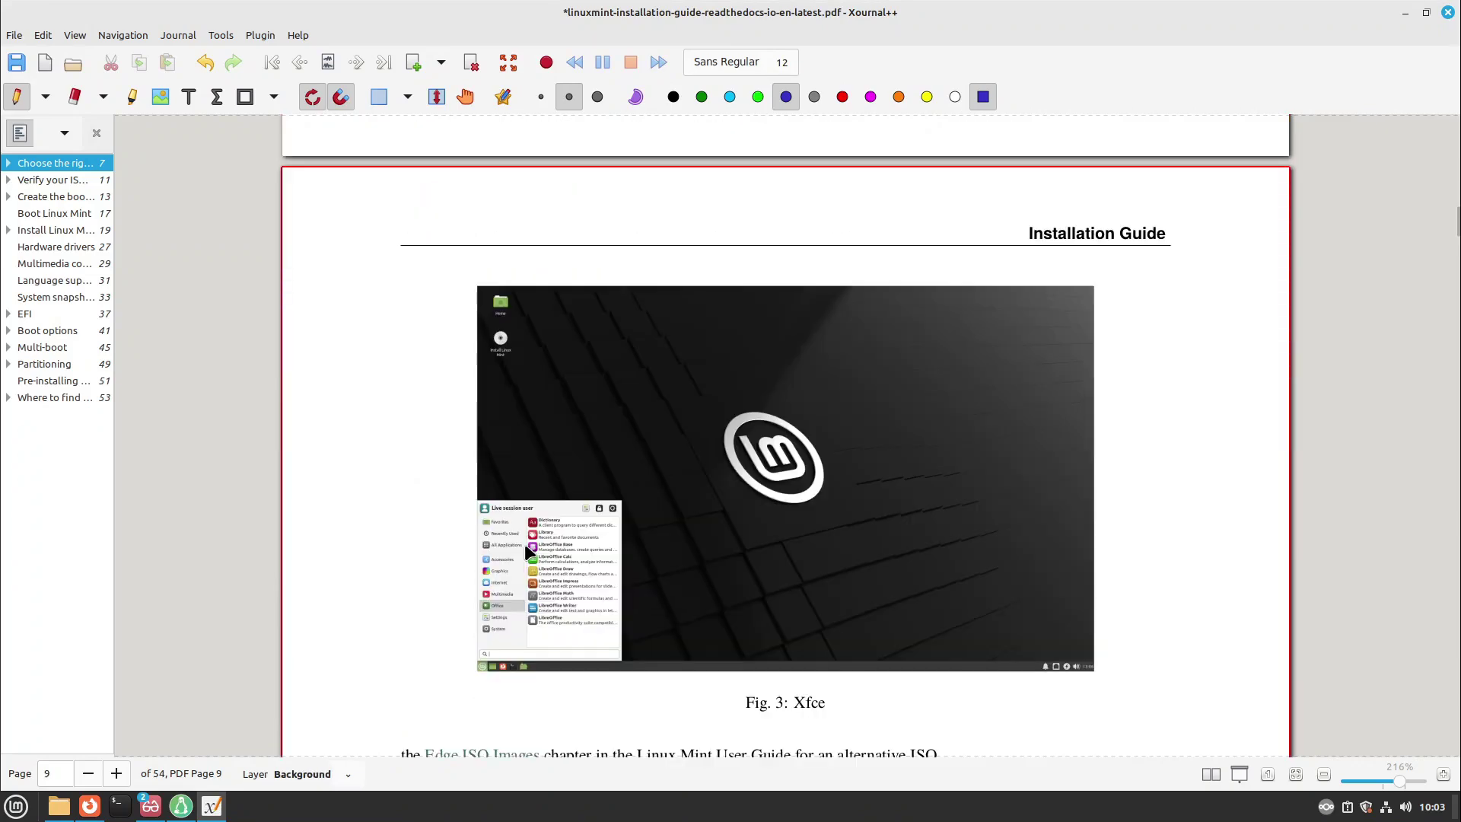
scroll(525, 549, up, 4)
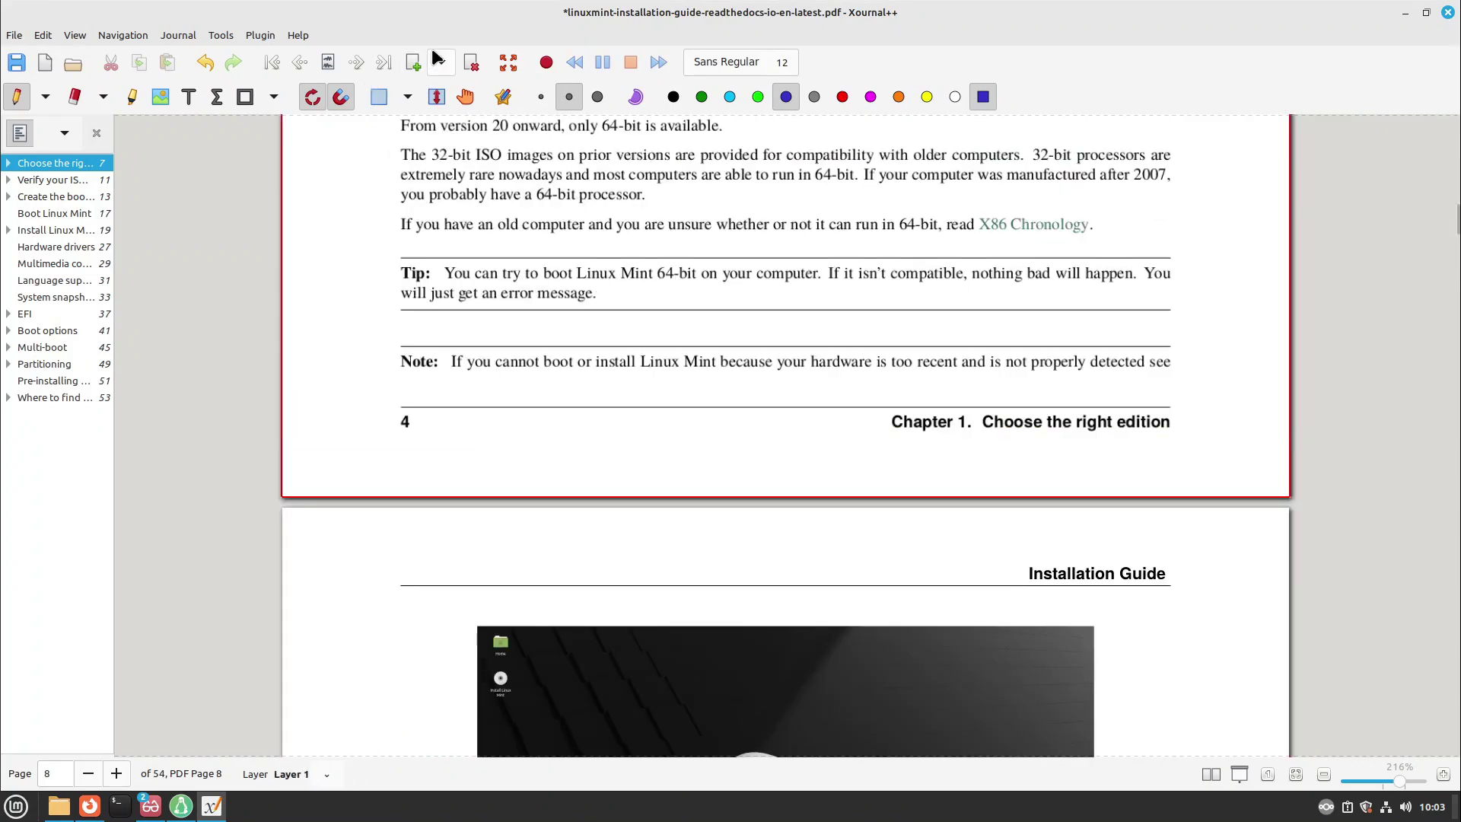
- Insert a blank graph-paper page after page 8
click(441, 63)
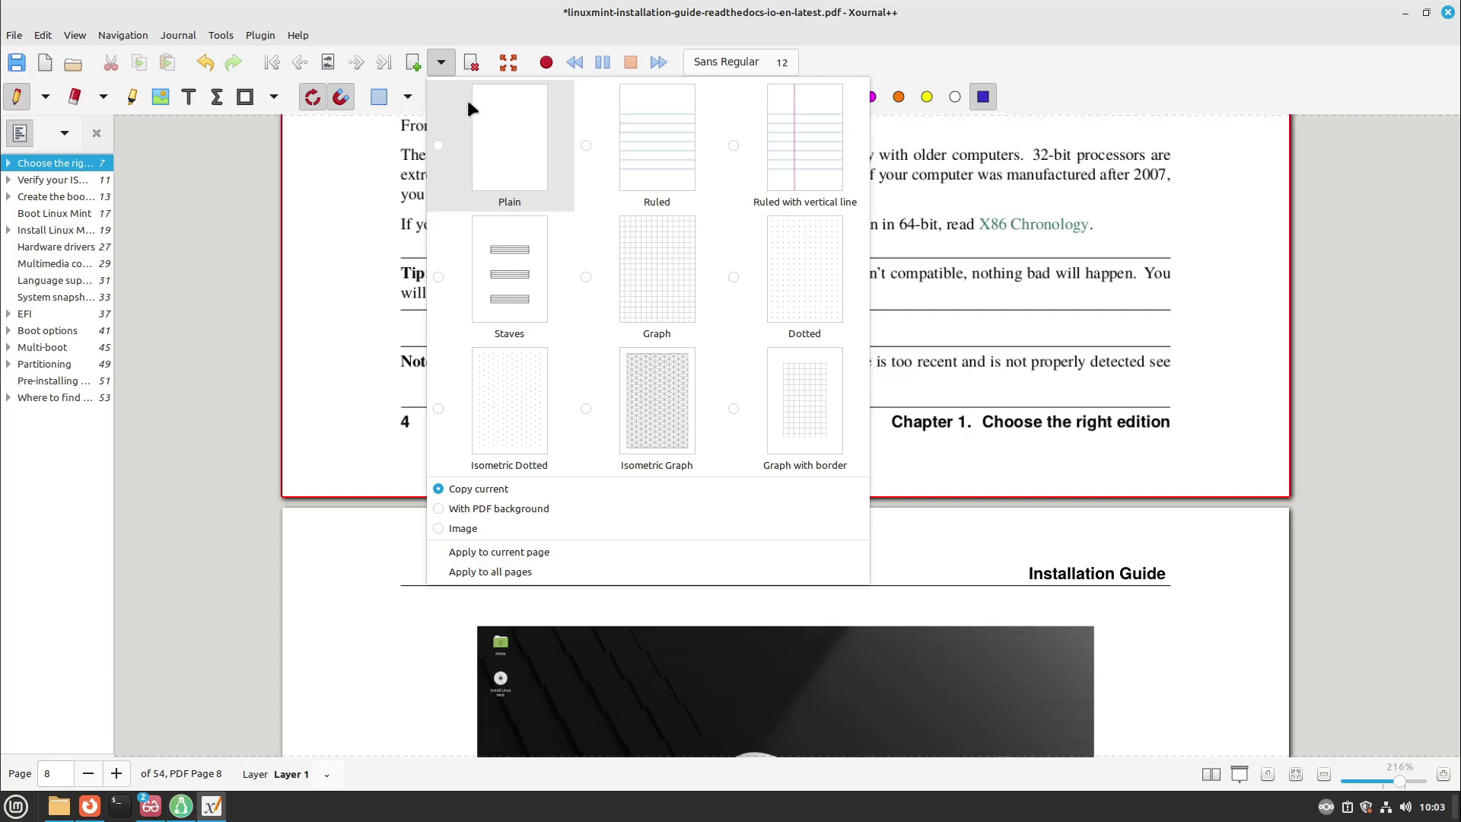
click(628, 262)
click(441, 63)
click(440, 63)
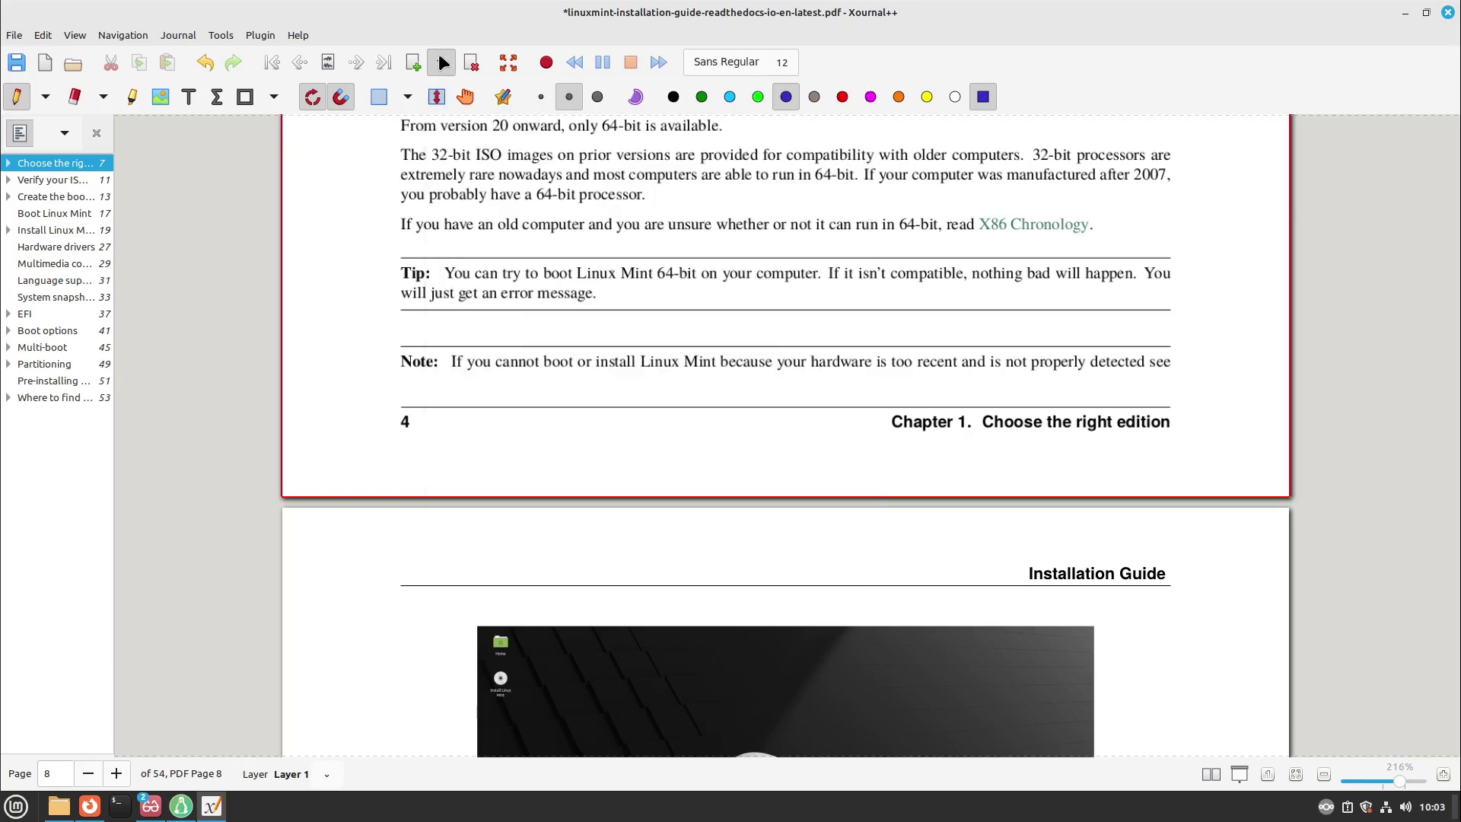
click(414, 62)
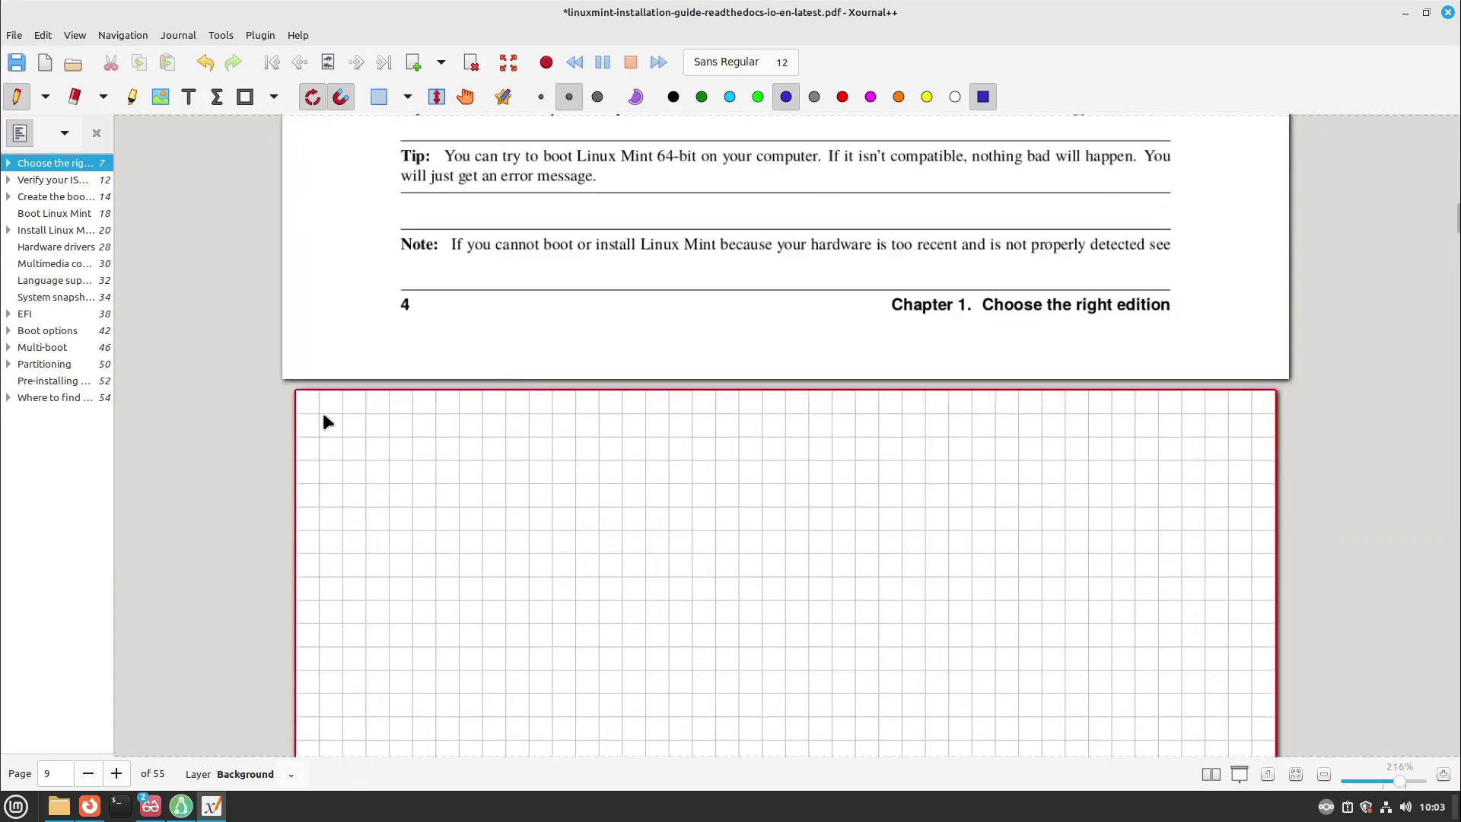
- Handwrite 2+2=4 in blue ink at the top of the new grid page
mouse_move(323, 416)
mouse_down()
mouse_move(322, 434)
mouse_move(338, 435)
mouse_up()
drag(349, 428, 362, 427)
drag(355, 420, 355, 434)
drag(369, 418, 383, 435)
drag(396, 421, 408, 421)
drag(397, 430, 431, 434)
- Save the journal as linuxmint-installation-guide-readthedocs-io-en-latest.xopp in Downloads and check it in Nemo
key(ctrl+s)
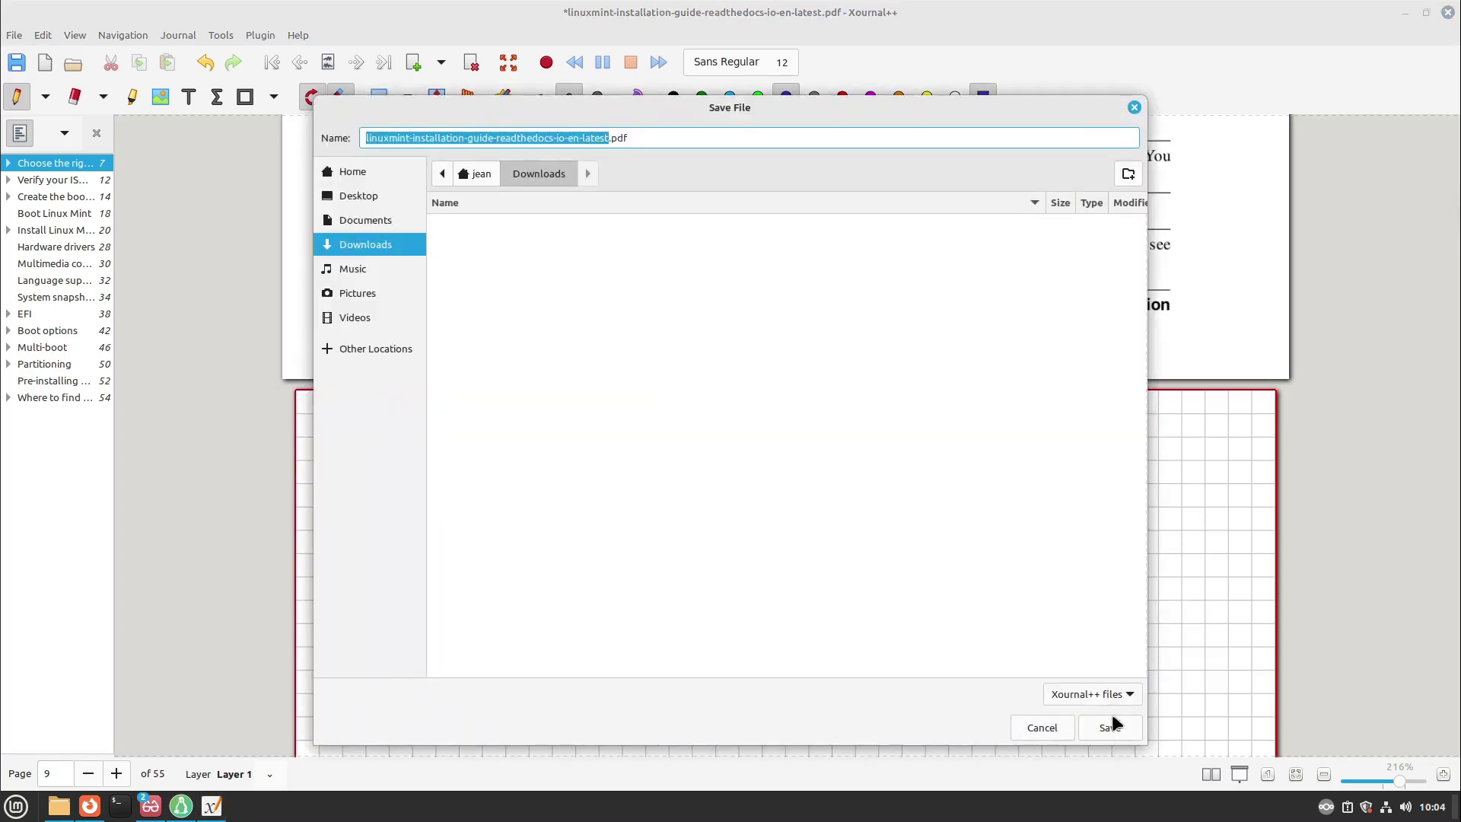
click(1115, 723)
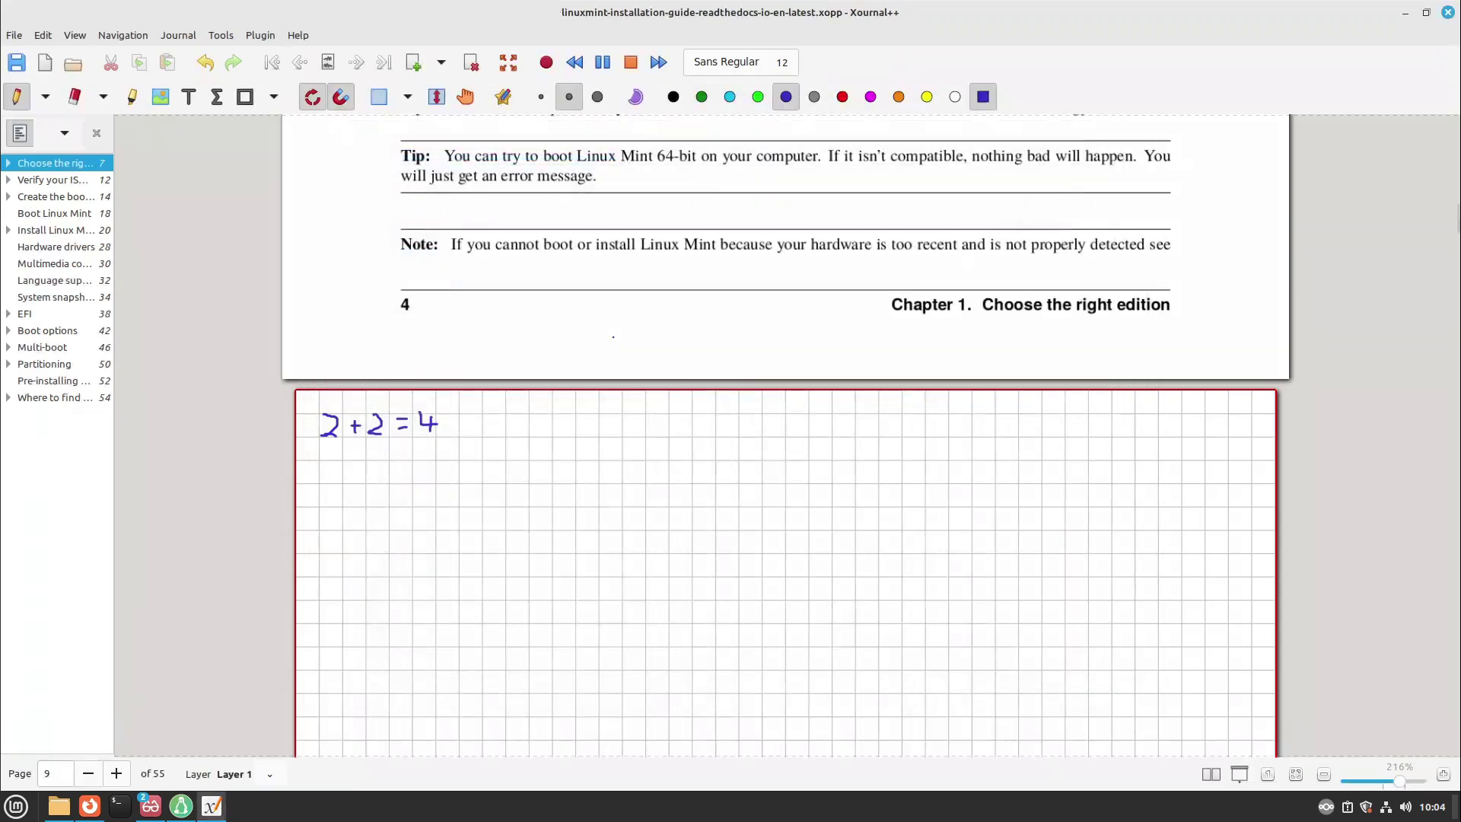
click(58, 806)
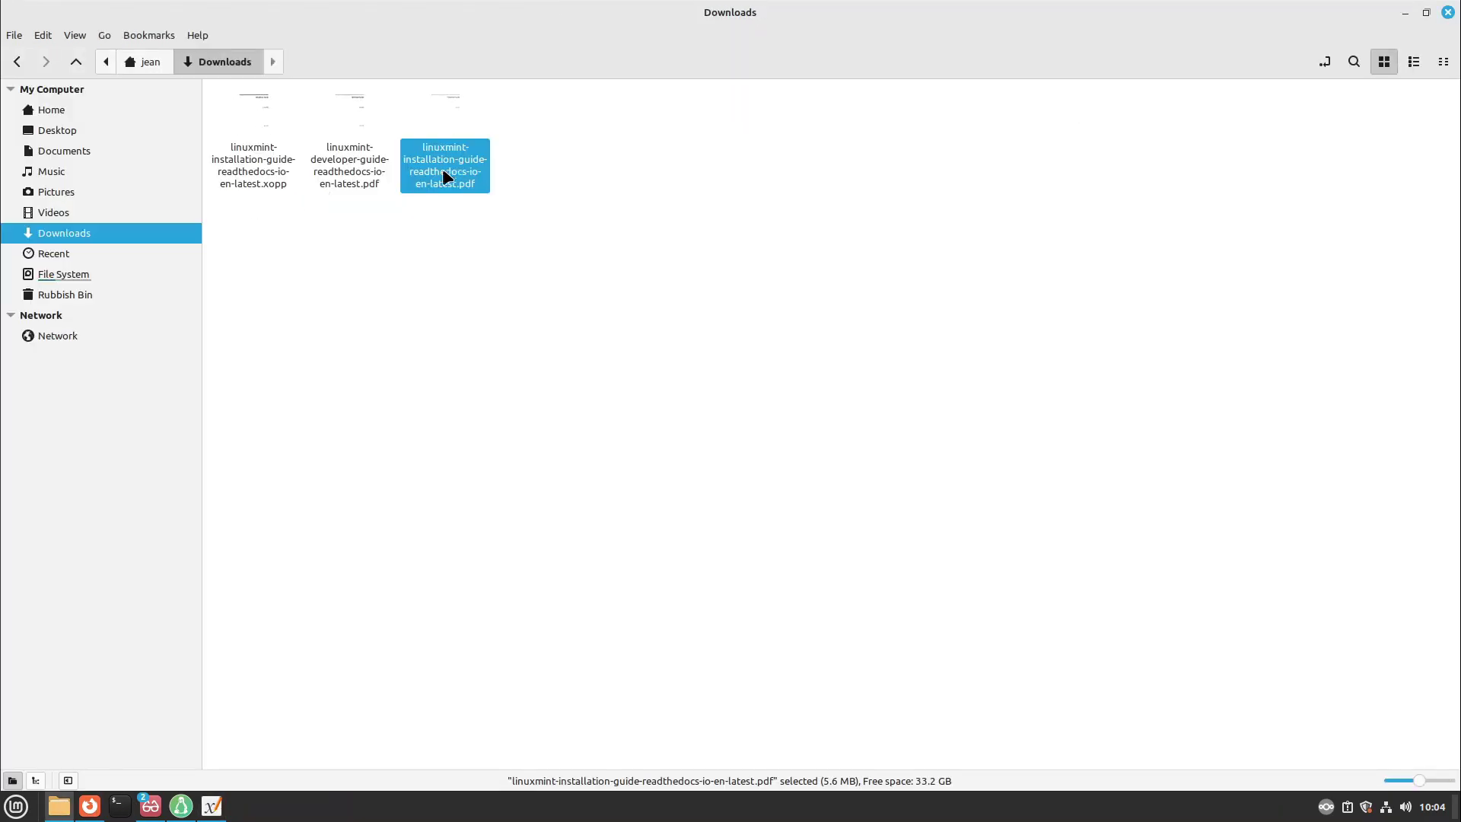
key(alt+Tab)
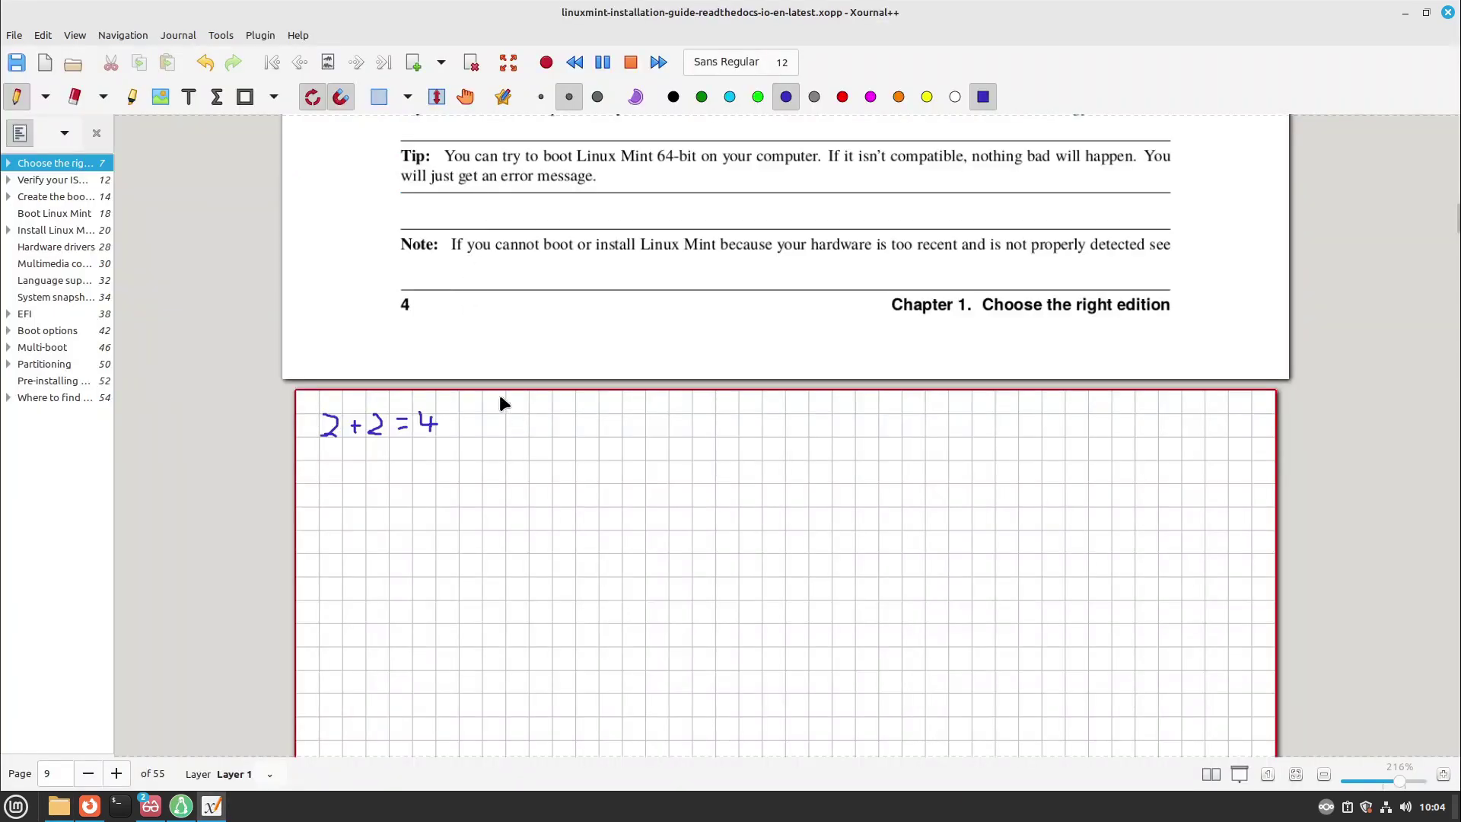
scroll(494, 396, down, 5)
- Export the journal as a PDF named linuxmint-installation-guide-readthedocs-io-en-latest_commented
scroll(472, 363, up, 4)
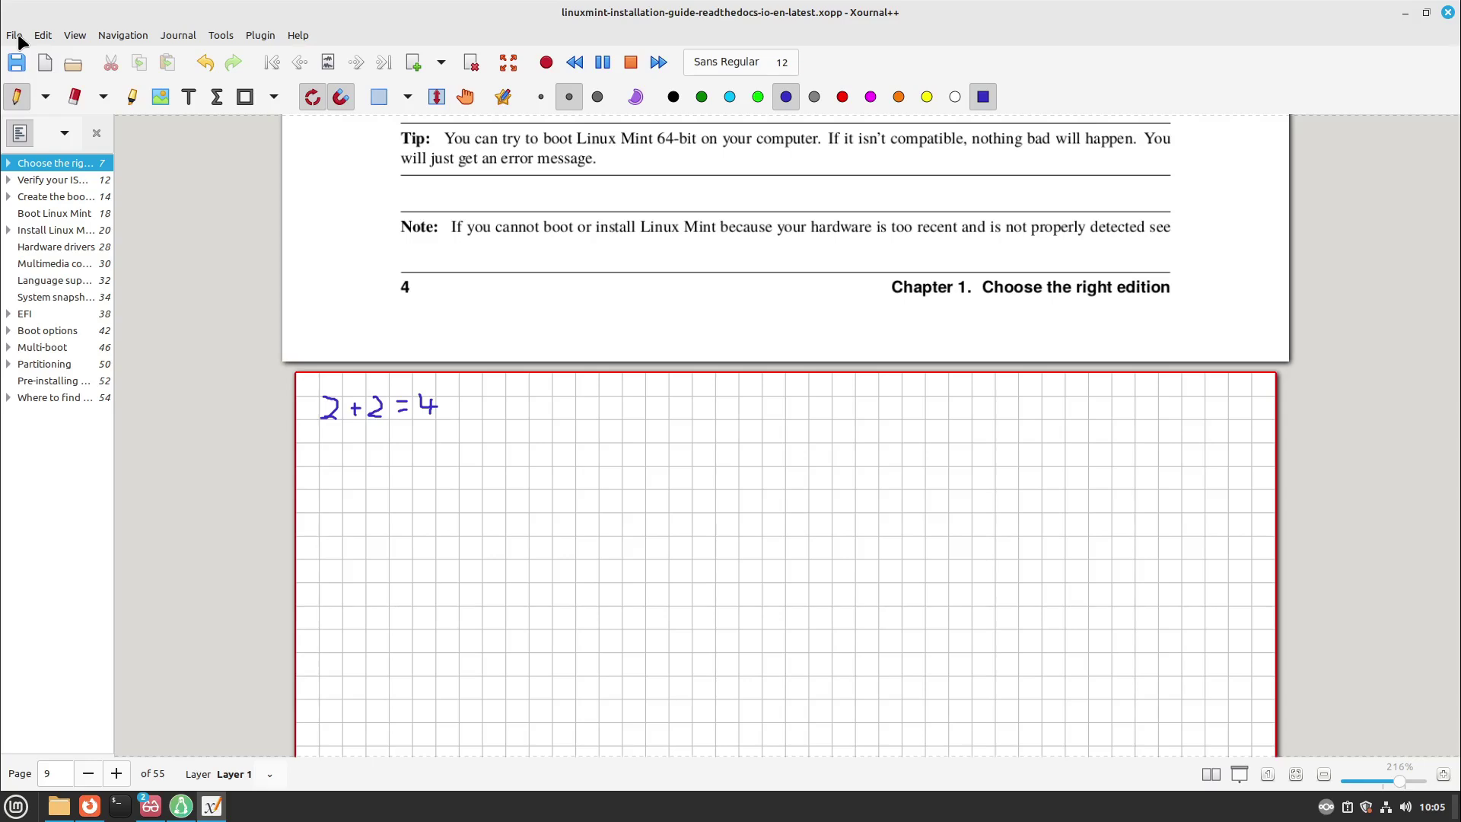
click(14, 35)
click(67, 179)
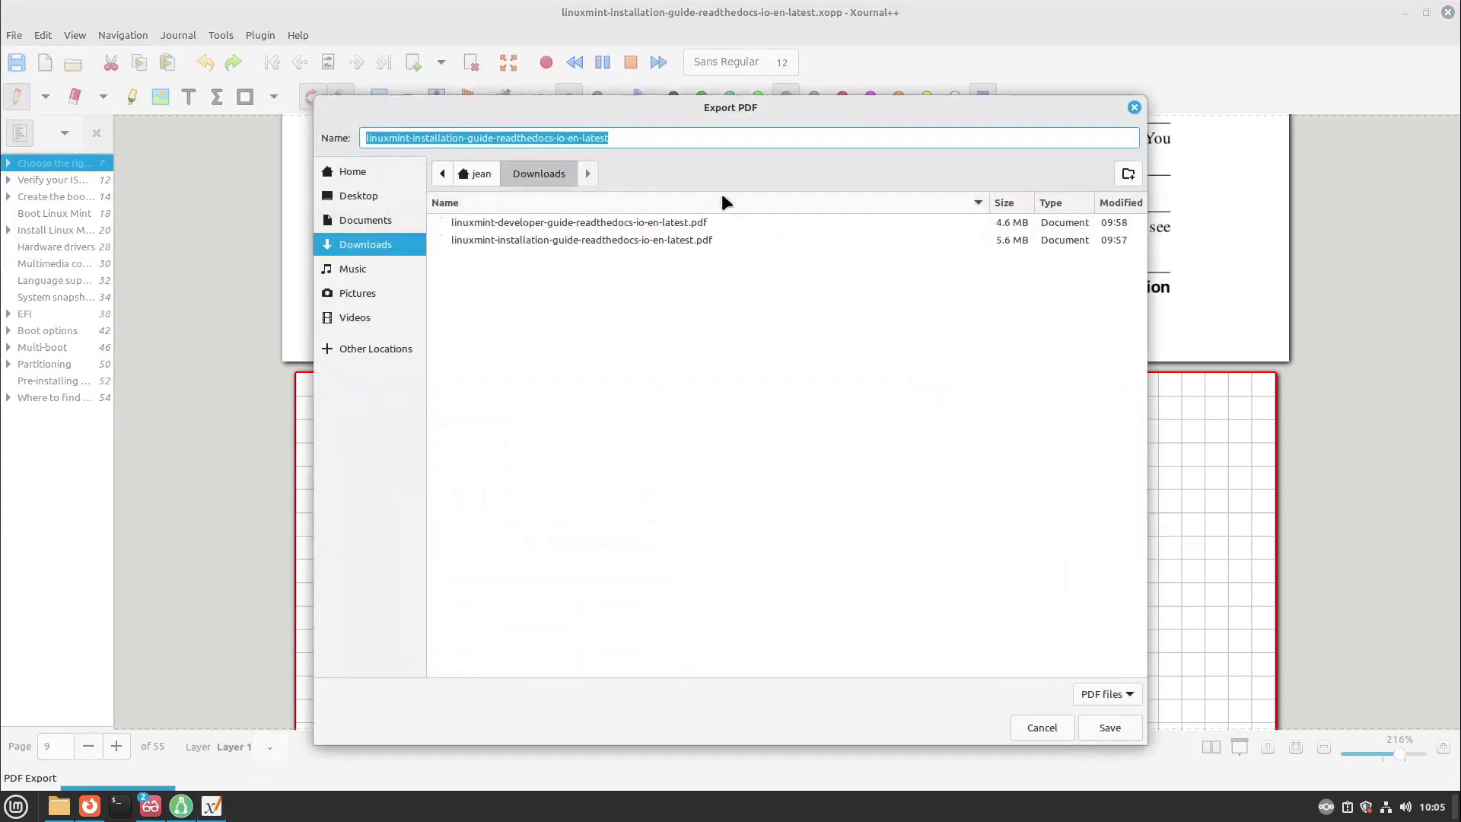
key(End)
text(_filled)
key(BackSpace)
key(BackSpace)
key(BackSpace)
key(BackSpace)
key(BackSpace)
key(BackSpace)
text(commented)
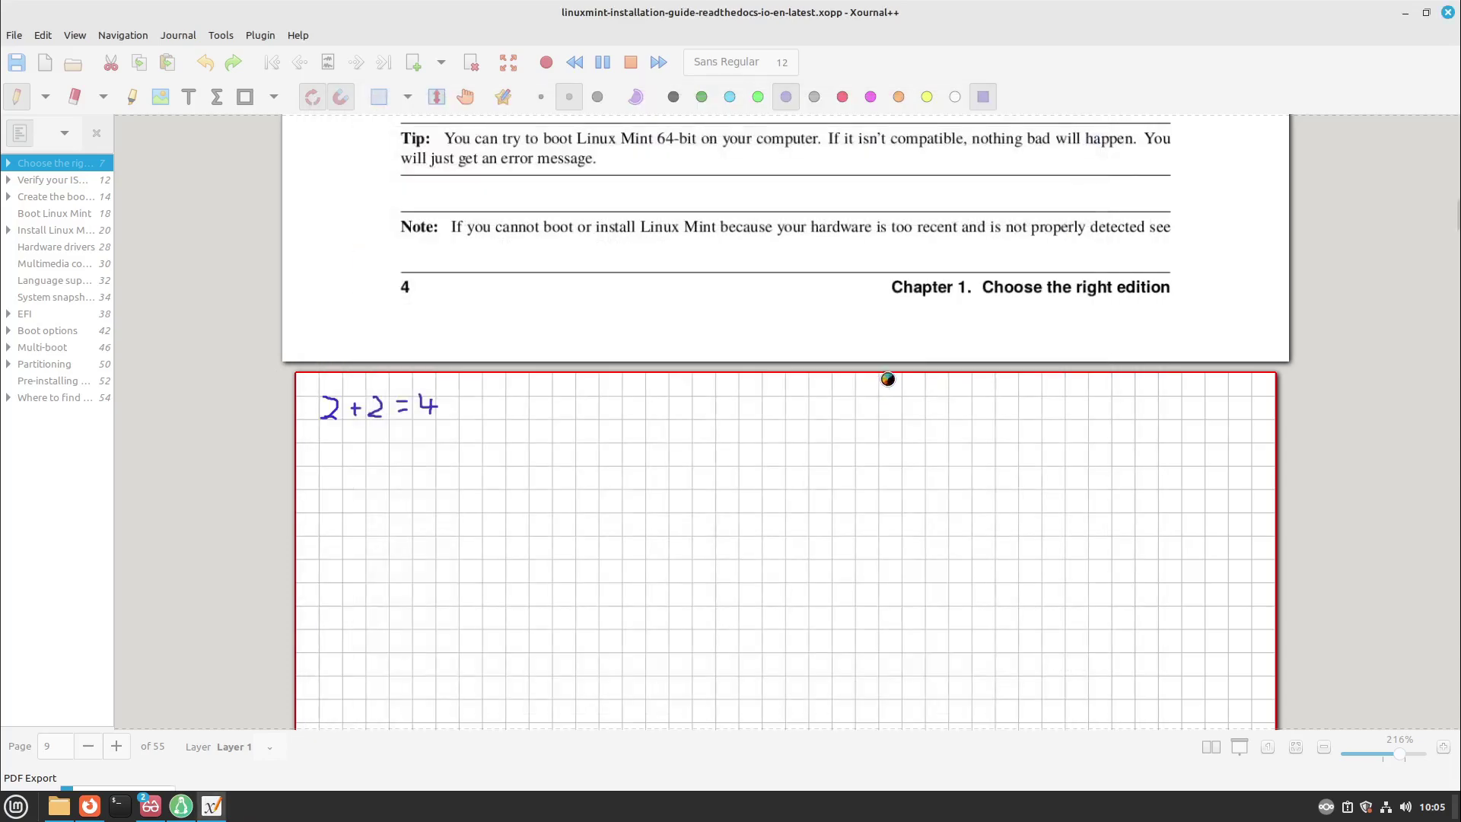
- Close Xournal++ and open the _commented PDF in LibreOffice Draw
click(1447, 12)
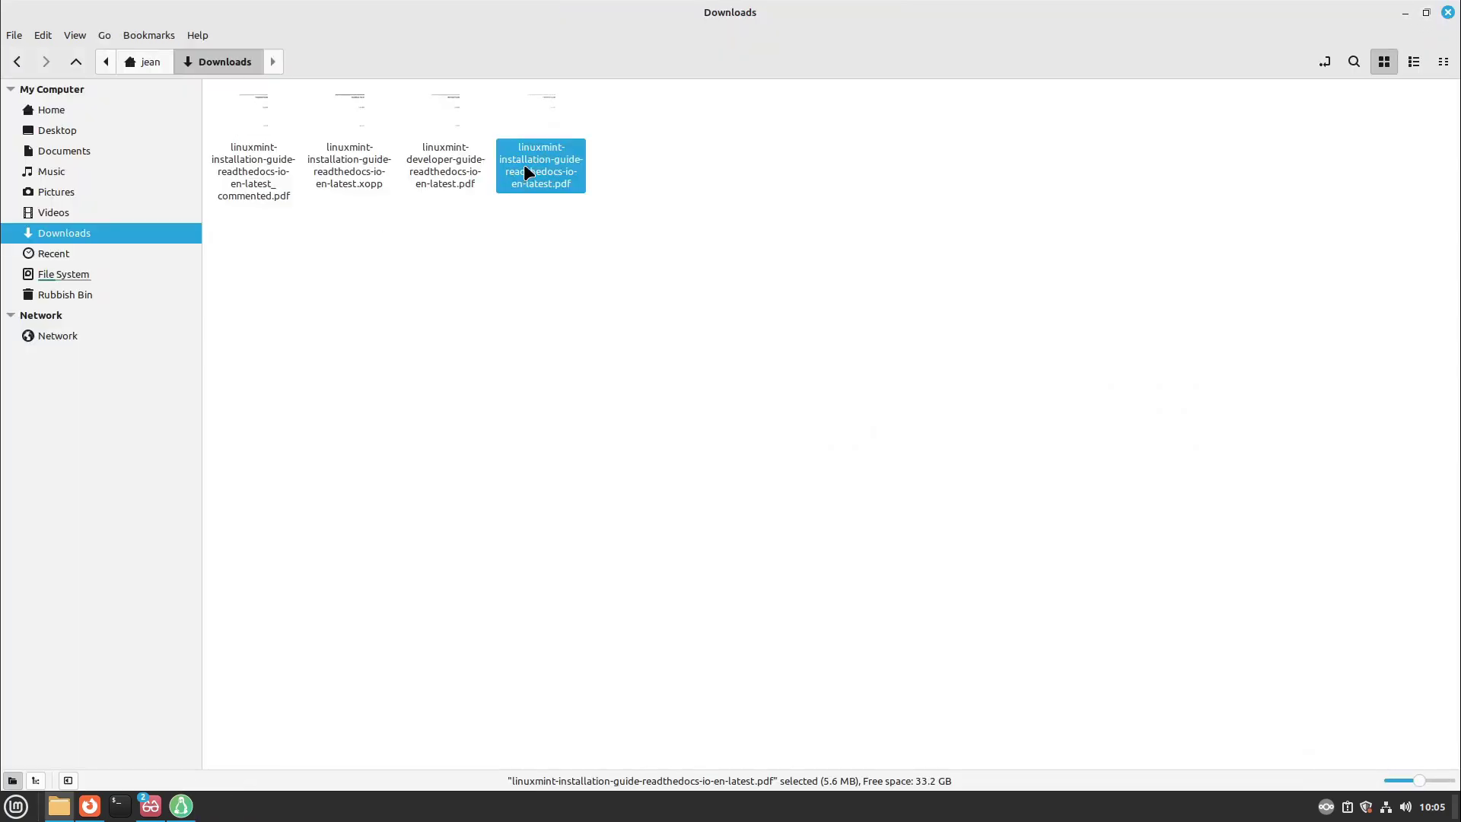
click(254, 165)
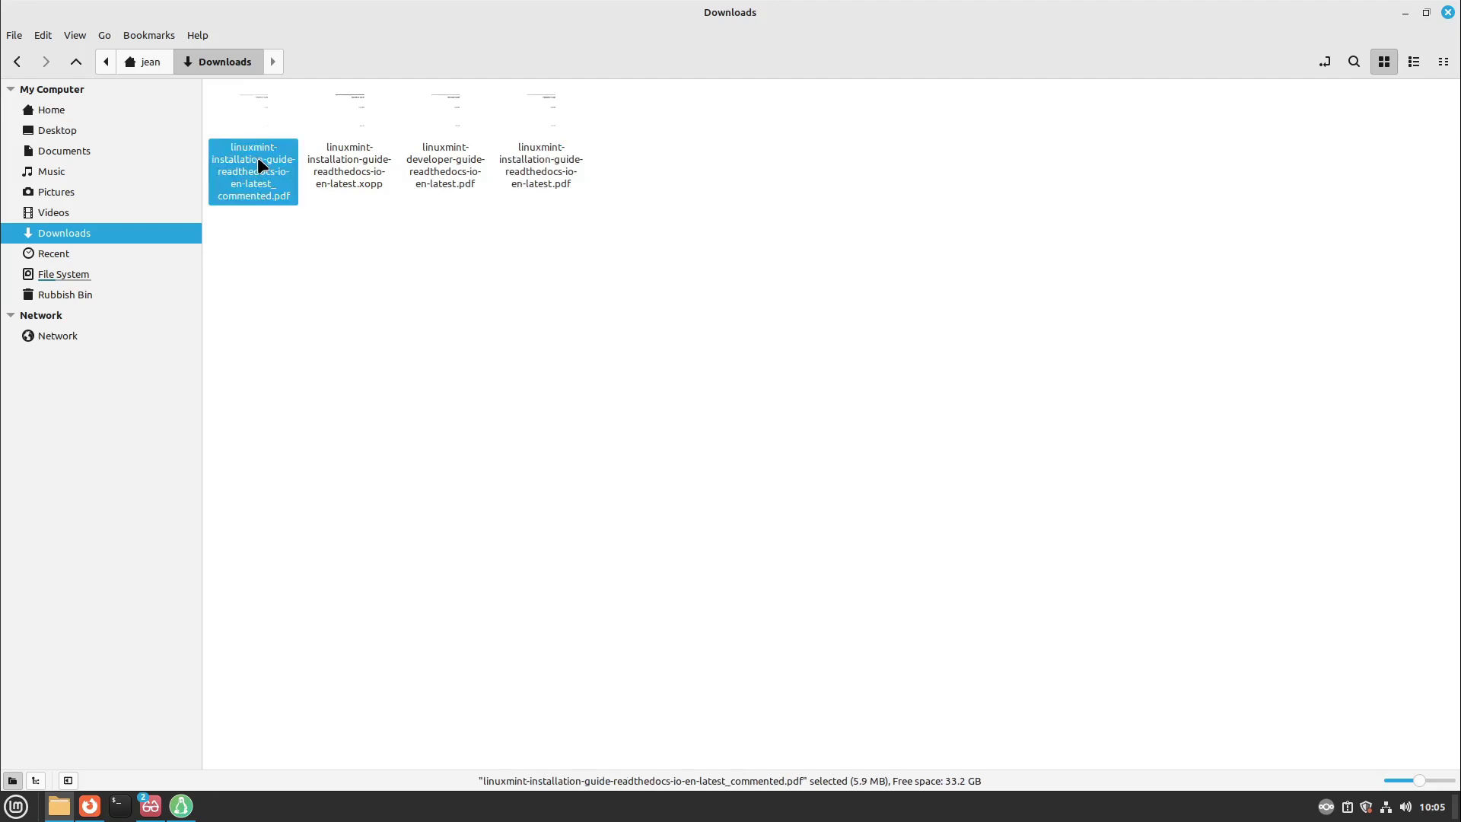
right_click(259, 164)
mouse_move(402, 192)
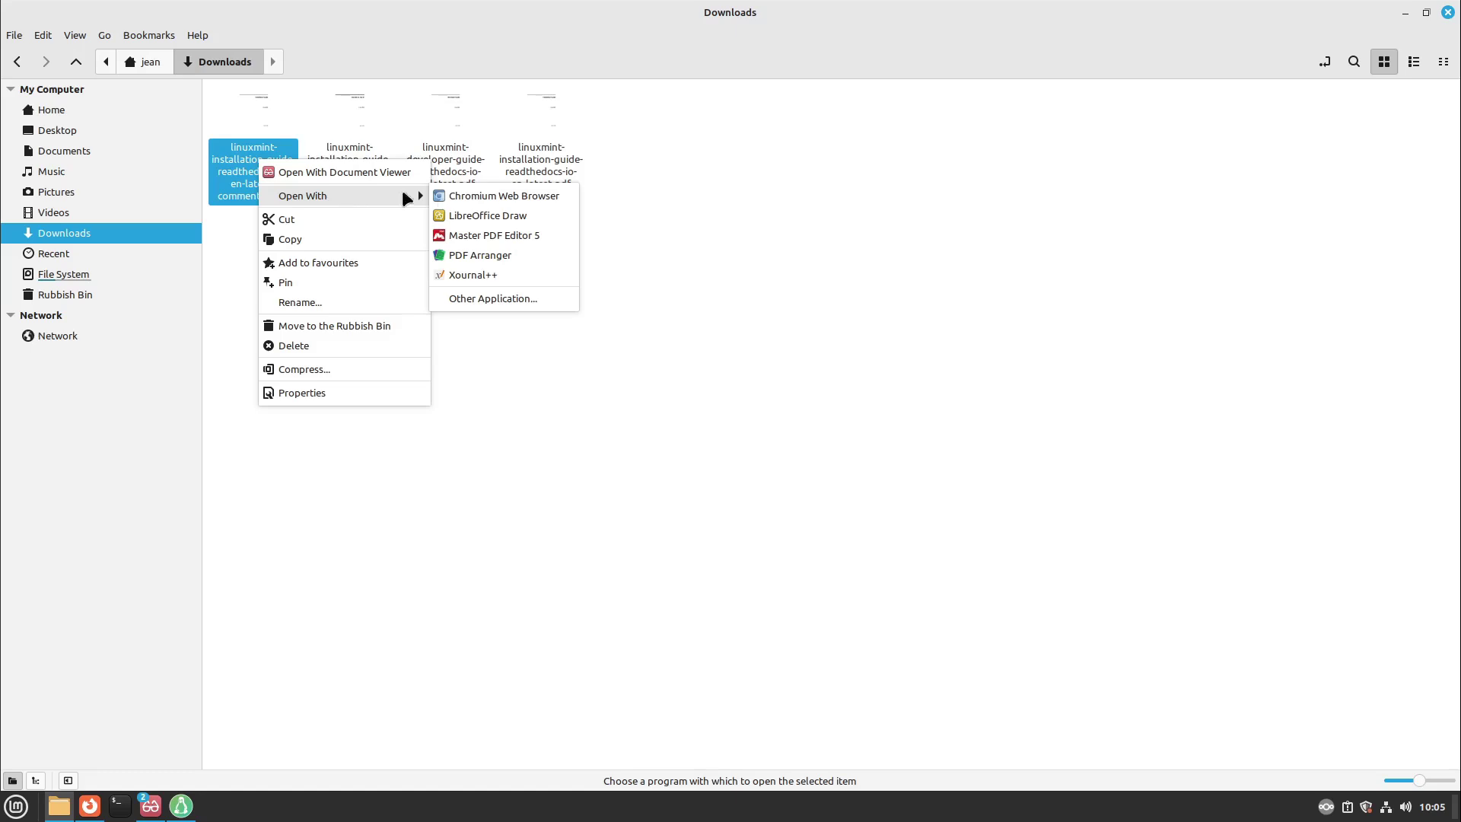
click(480, 217)
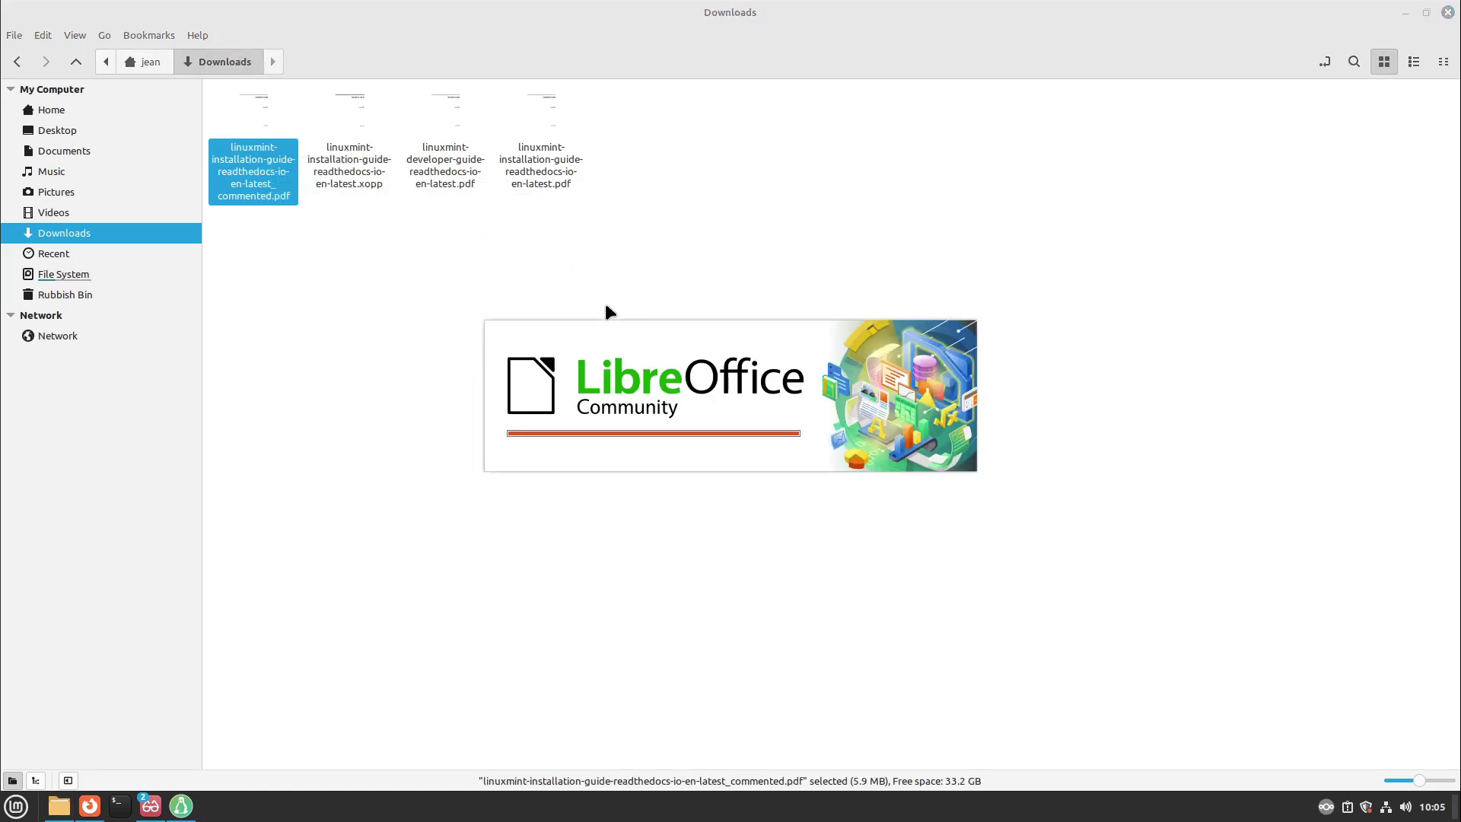
- Append '++' to the cover title so it reads Installation Guide++
scroll(737, 369, down, 5)
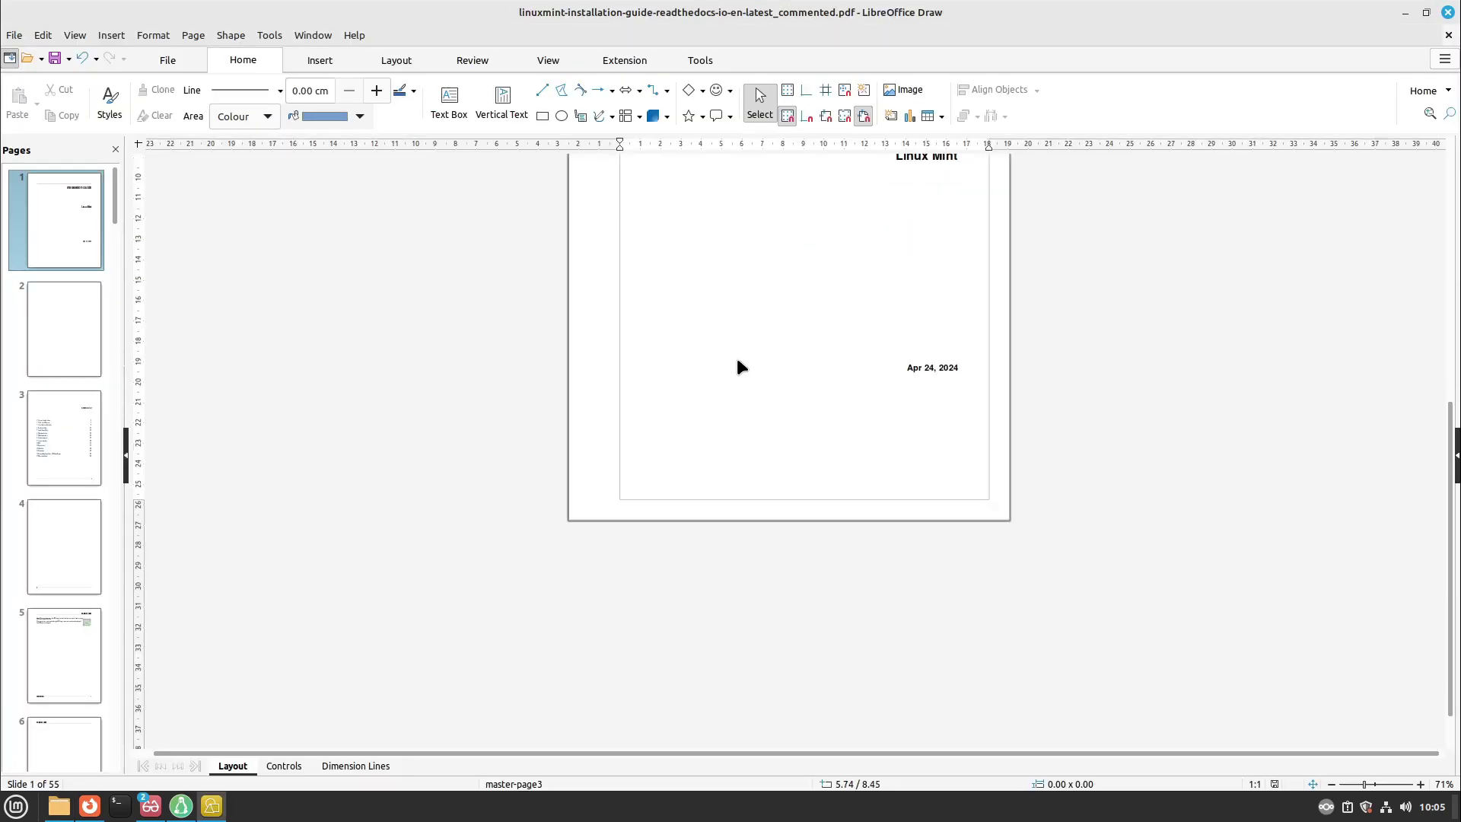
scroll(761, 349, up, 3)
scroll(76, 487, down, 8)
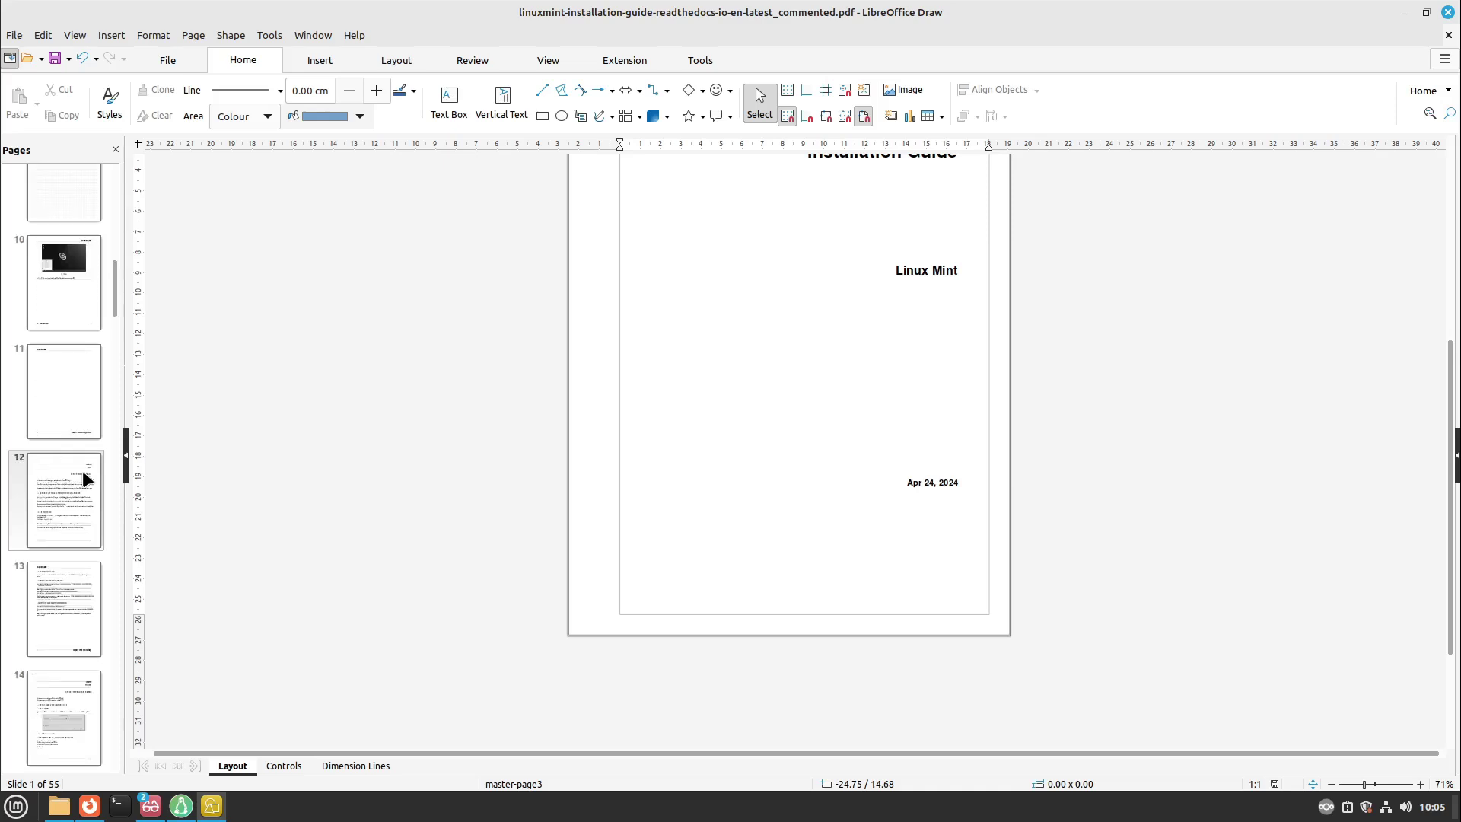
scroll(796, 375, up, 2)
double_click(875, 322)
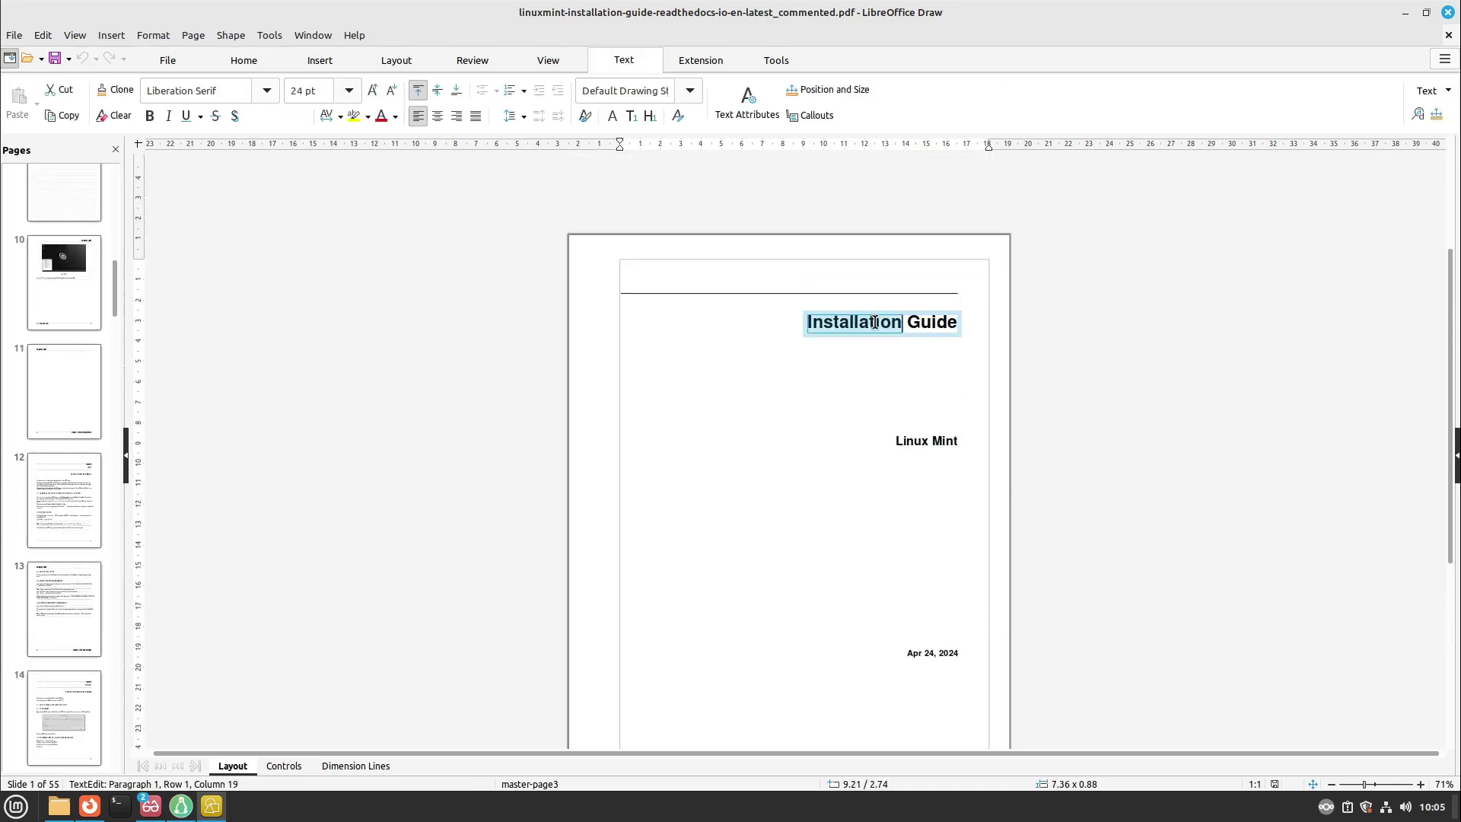
text(++)
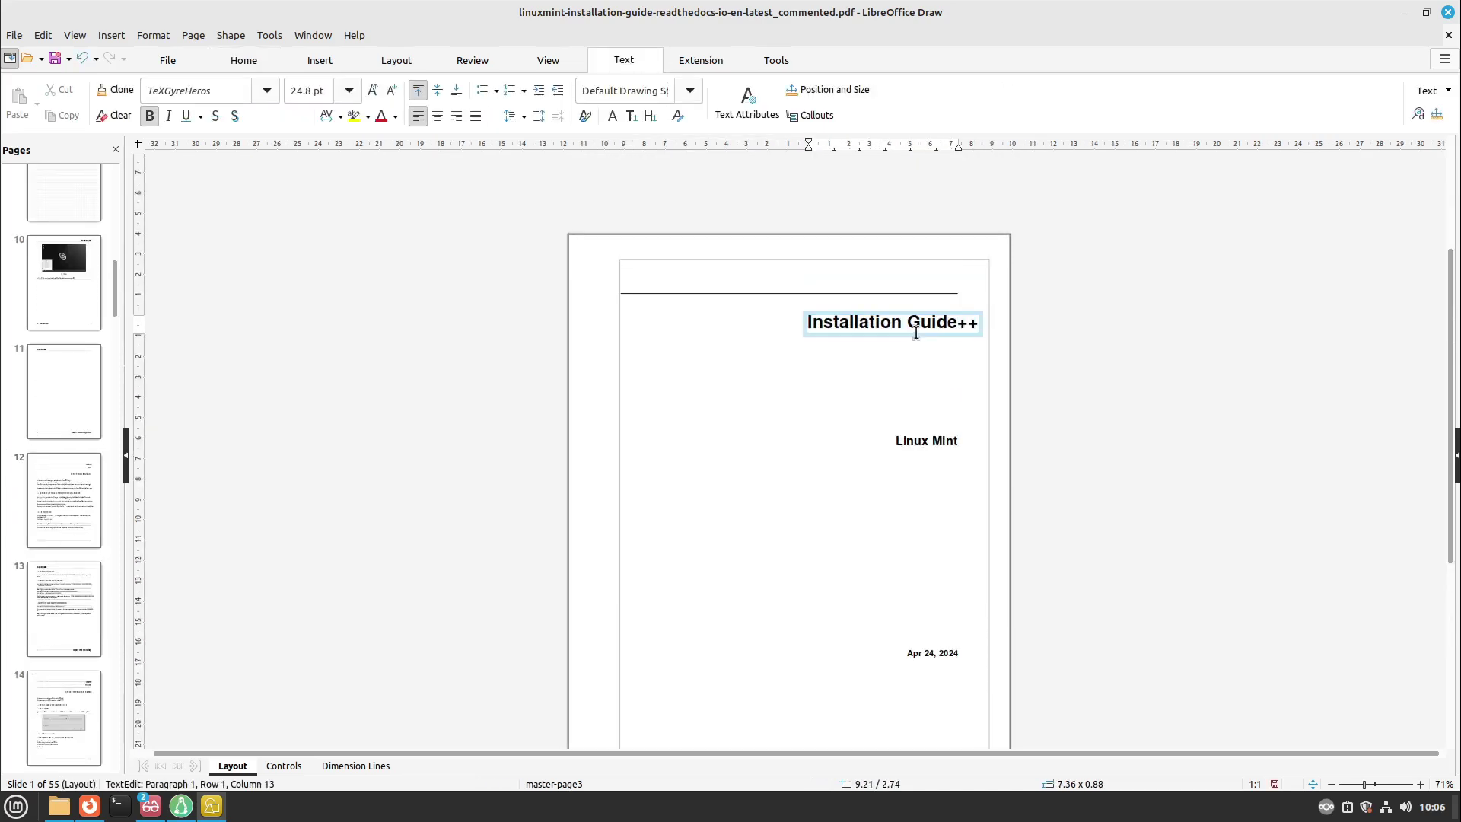
key(Escape)
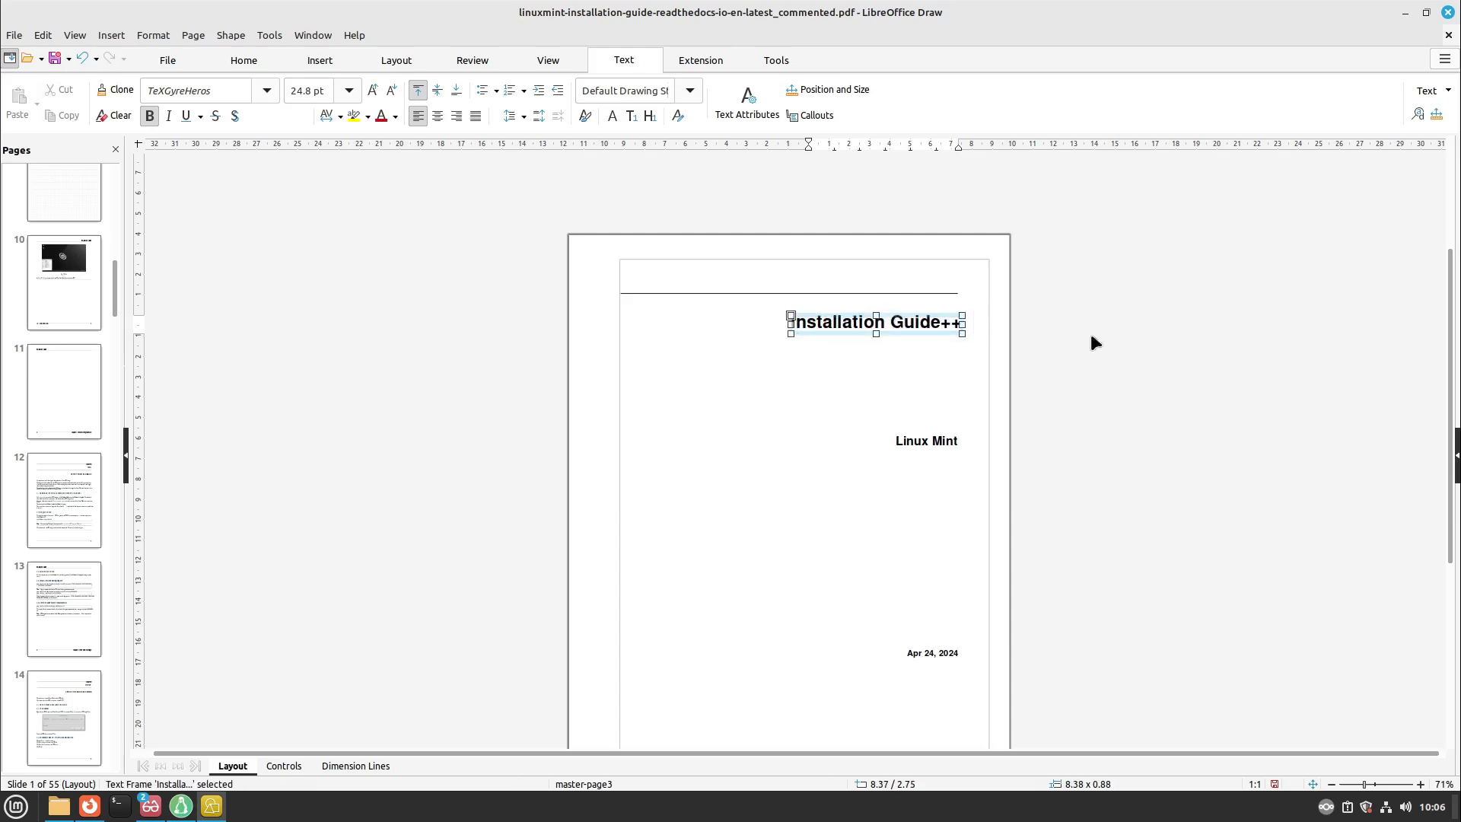
click(730, 461)
- Move page 12 (Verify Your ISO Image) further down the document, then return to the title page
scroll(70, 499, down, 3)
click(70, 499)
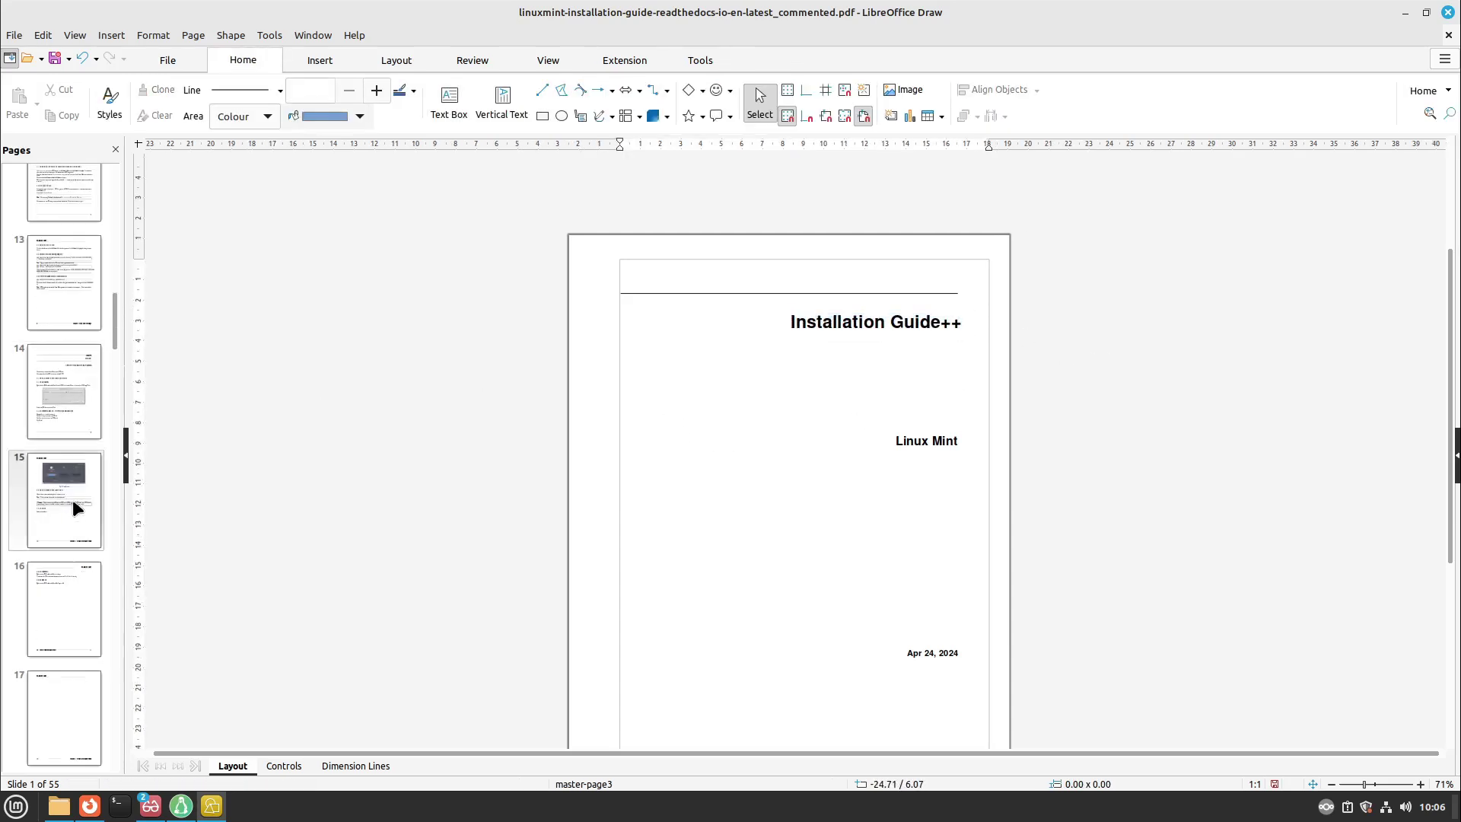
scroll(75, 497, up, 3)
click(76, 502)
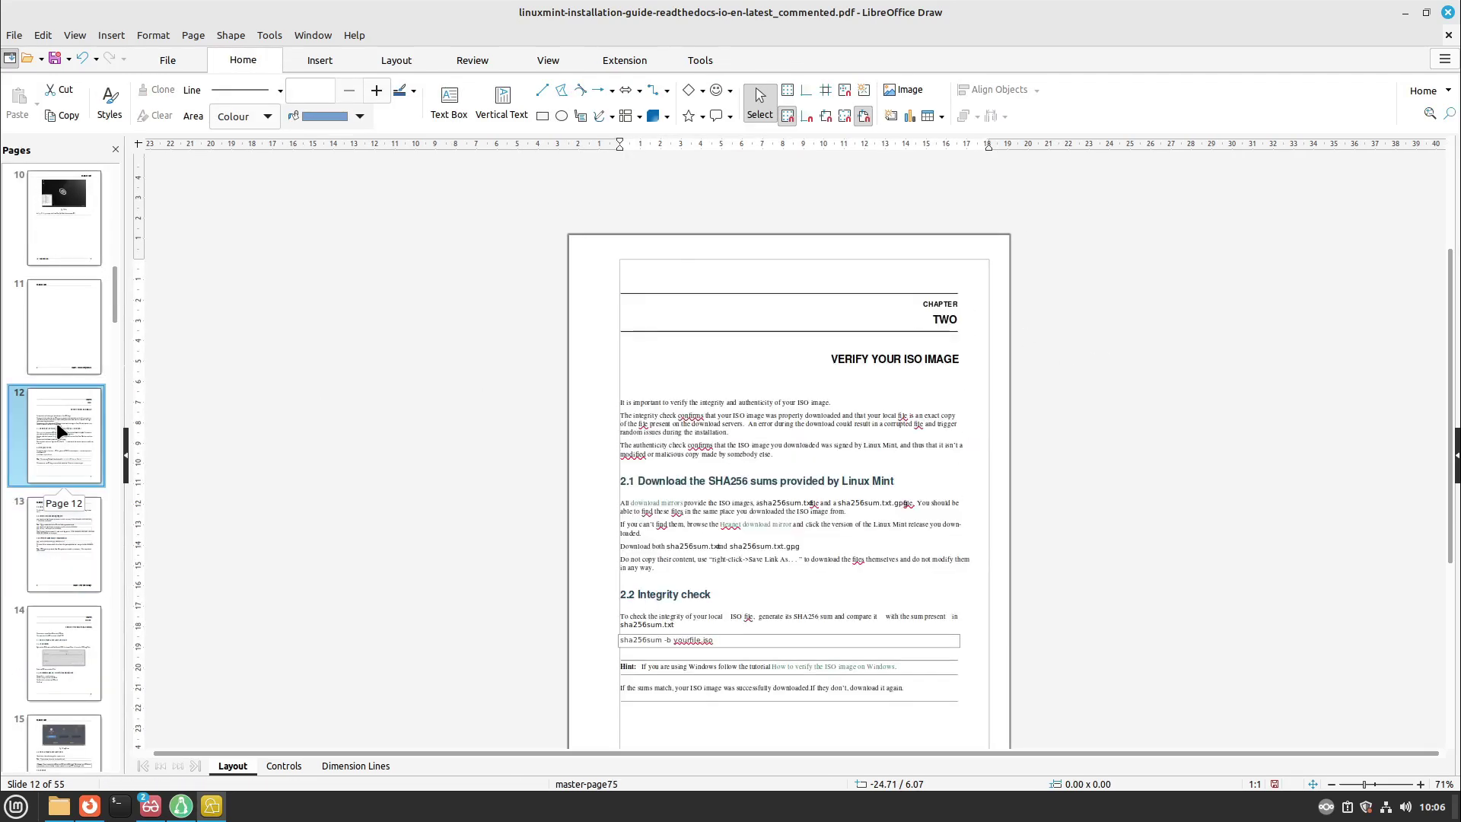
drag(56, 423, 52, 487)
scroll(41, 443, up, 5)
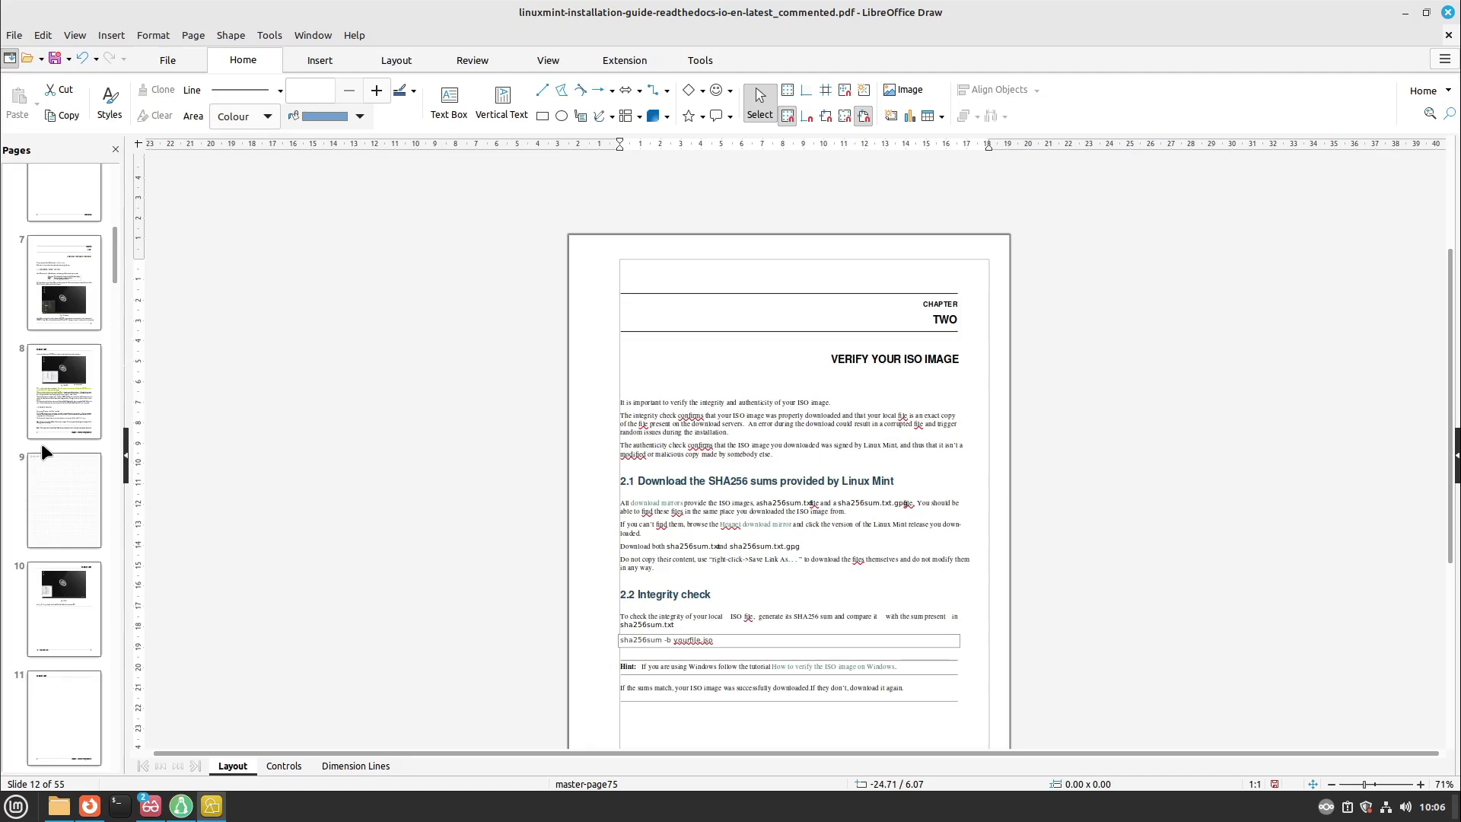
scroll(41, 441, up, 3)
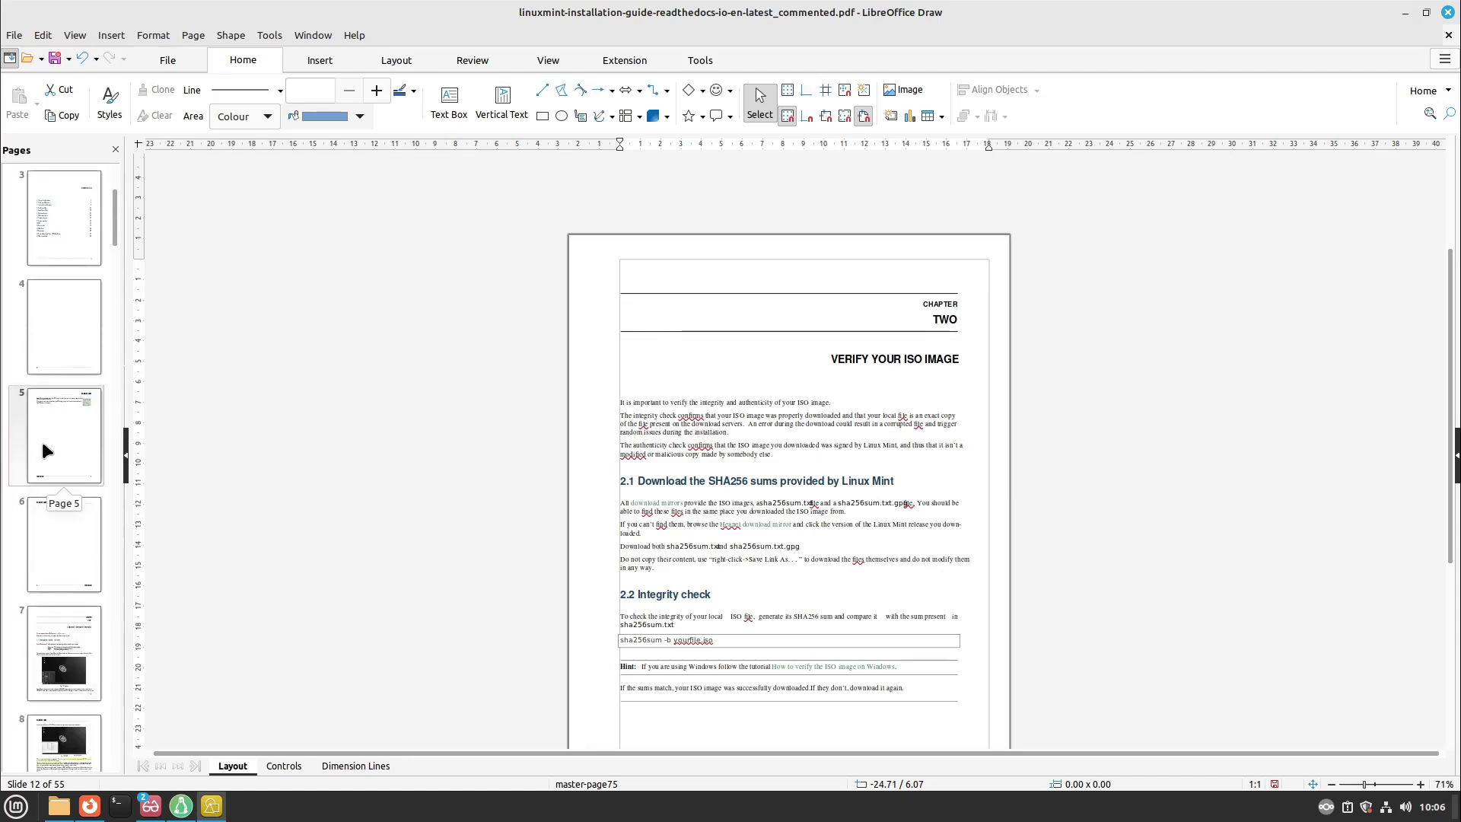
scroll(44, 441, up, 2)
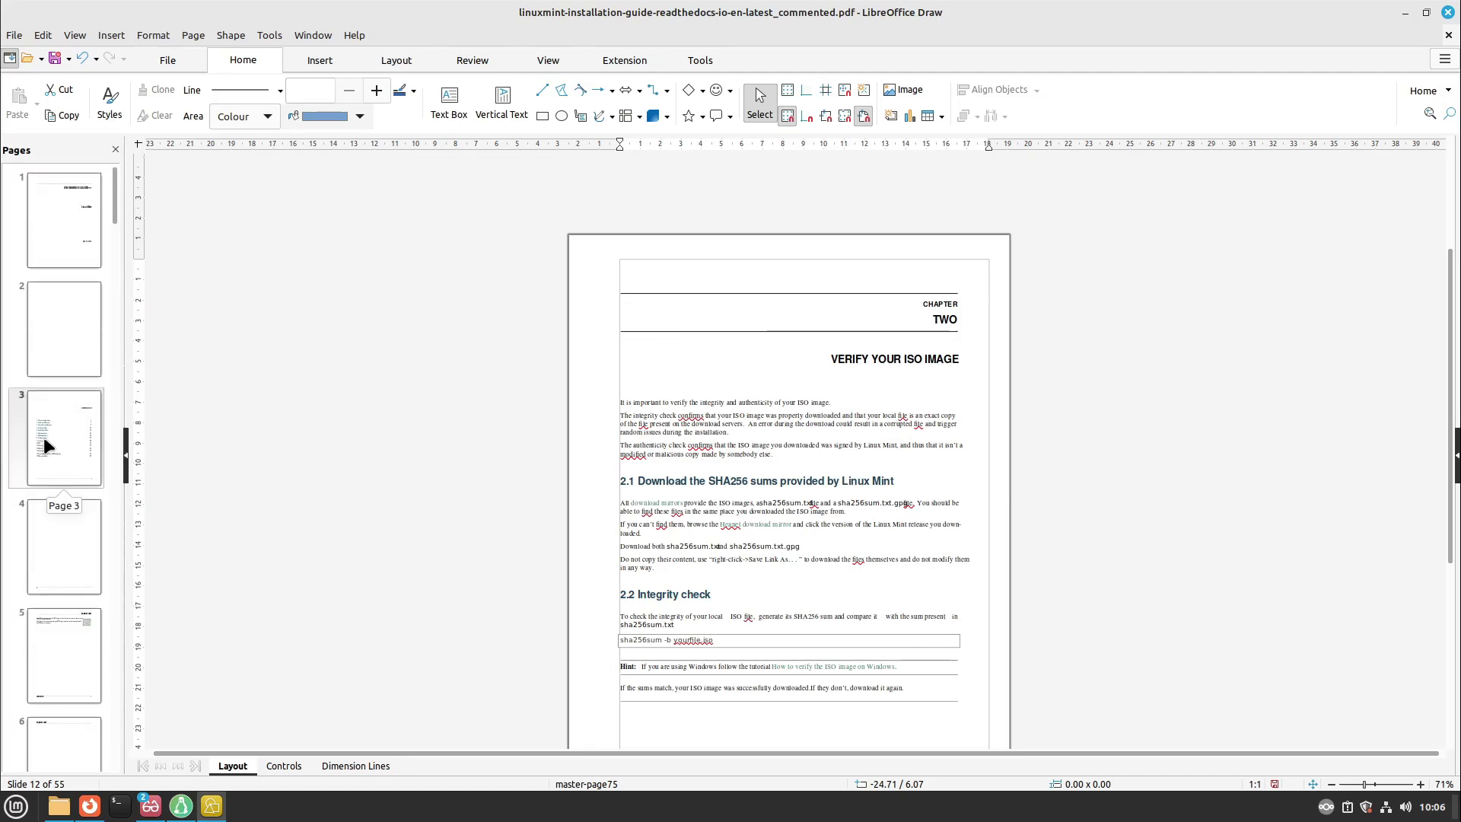
click(69, 251)
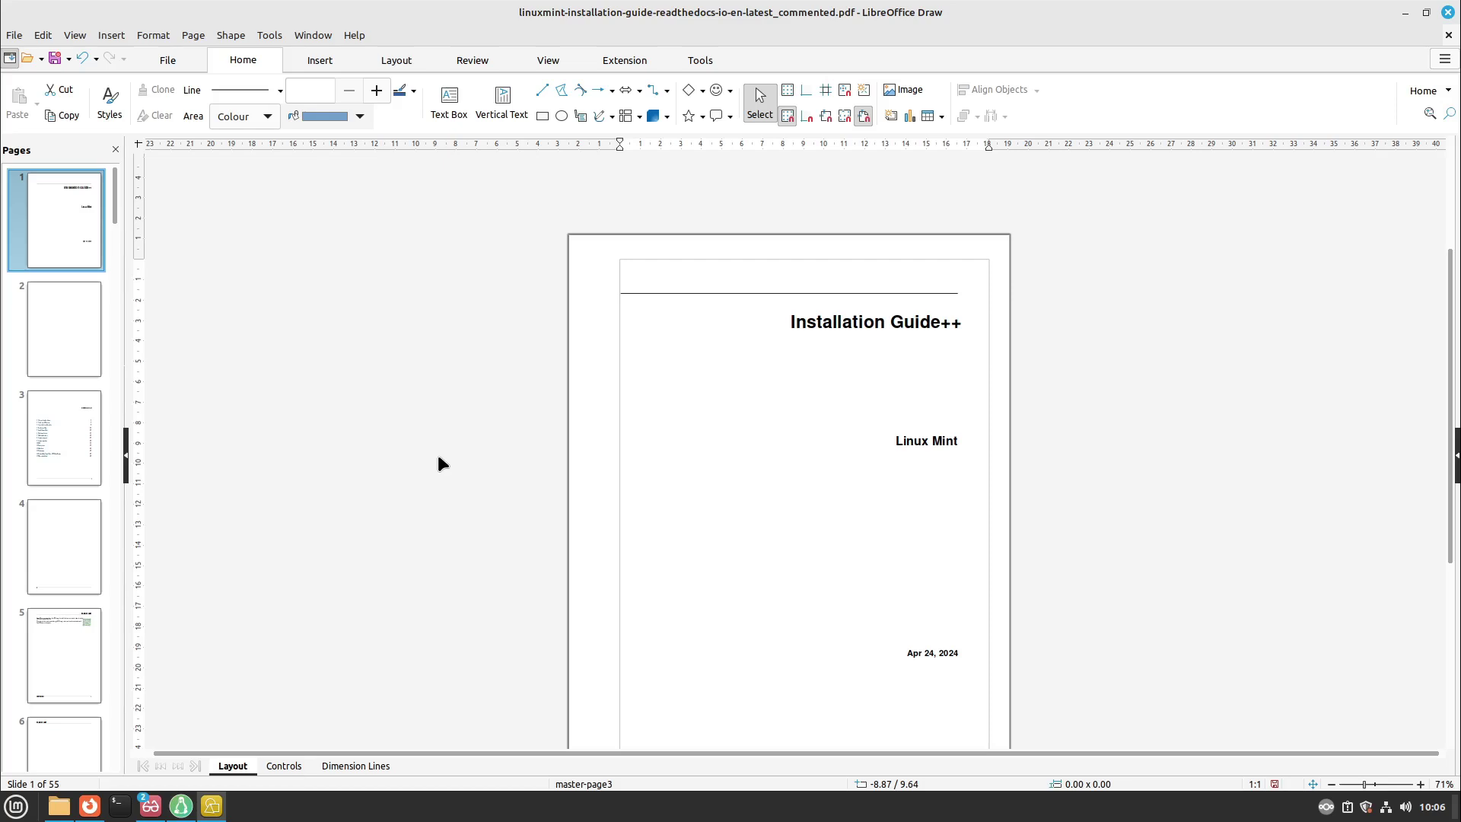
- Export the guide as linuxmint-installation-guide-readthedocs-io-en-latest_commented_LO.pdf, then close Draw without saving
click(55, 57)
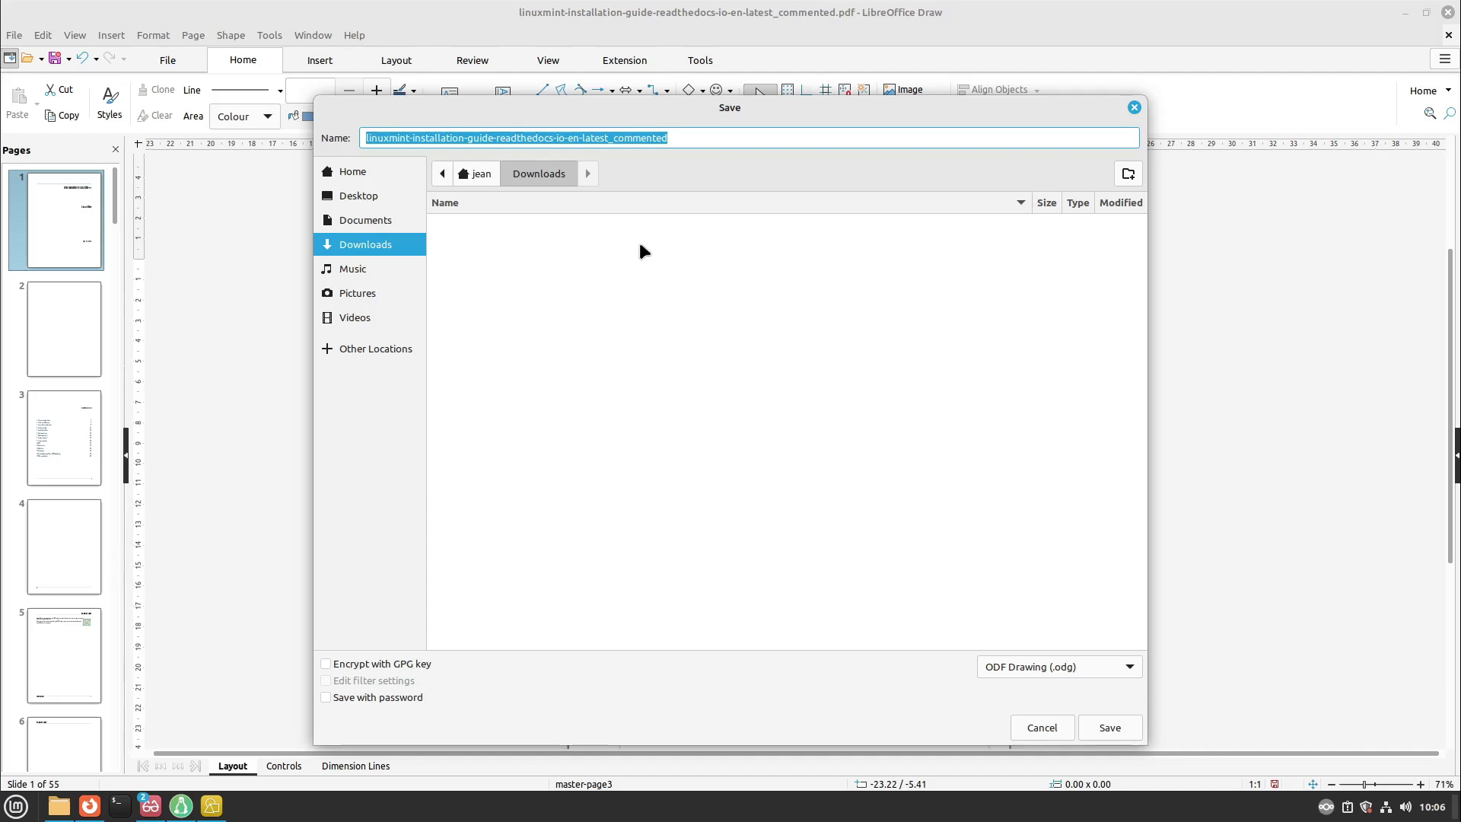
key(Escape)
click(159, 65)
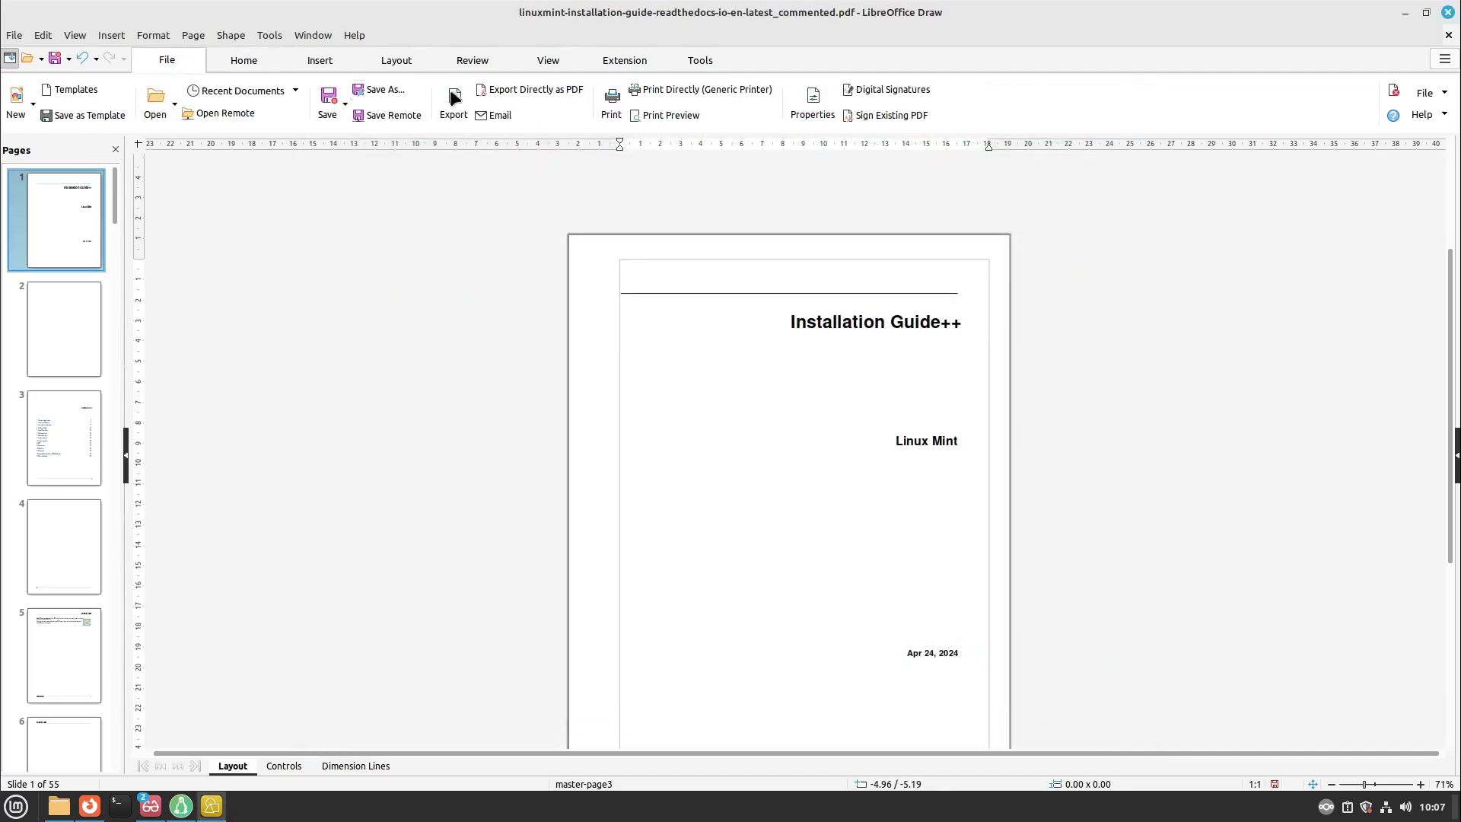
click(514, 93)
click(761, 138)
key(Return)
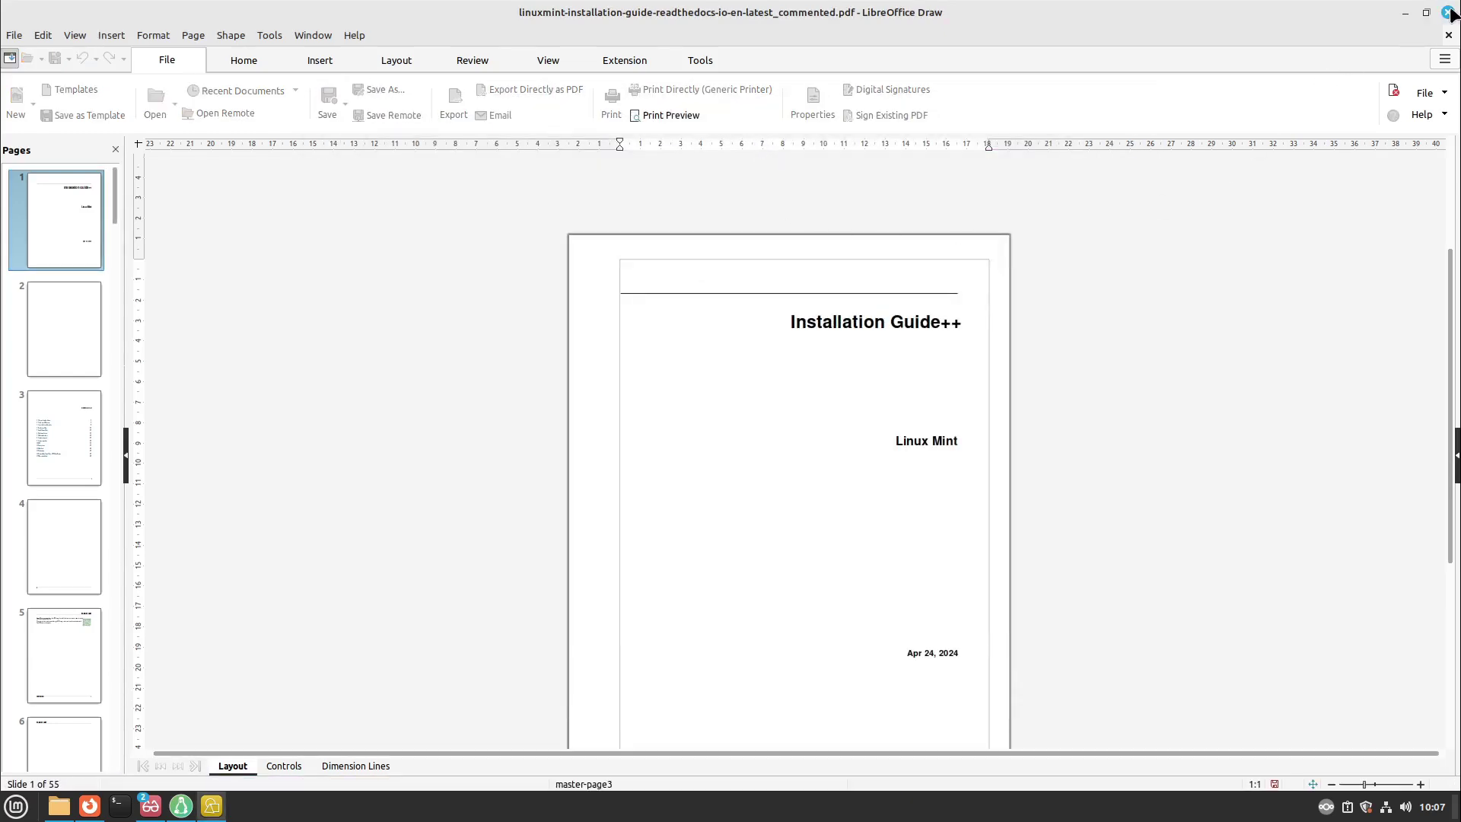
click(1448, 35)
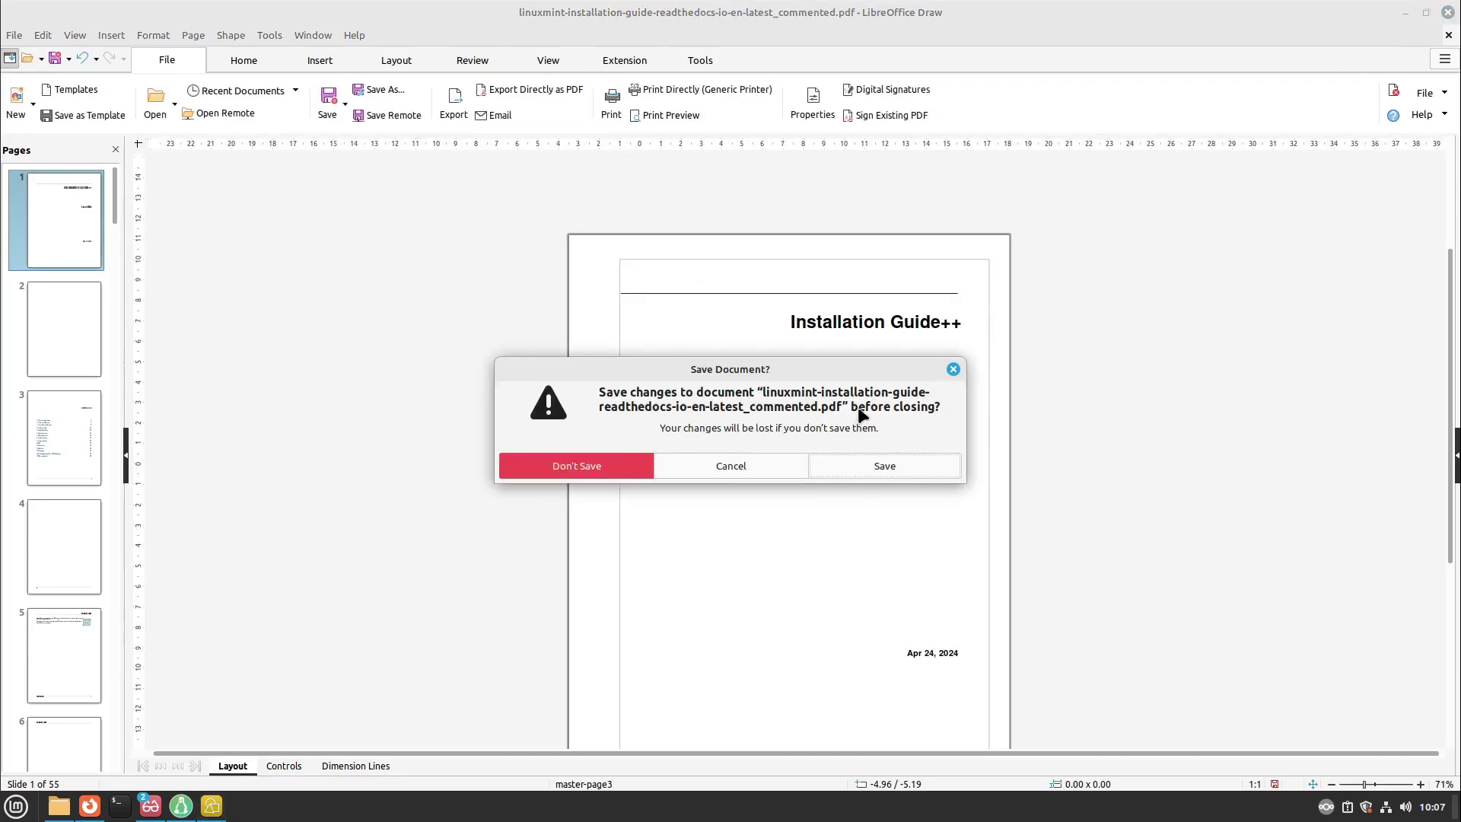
click(589, 463)
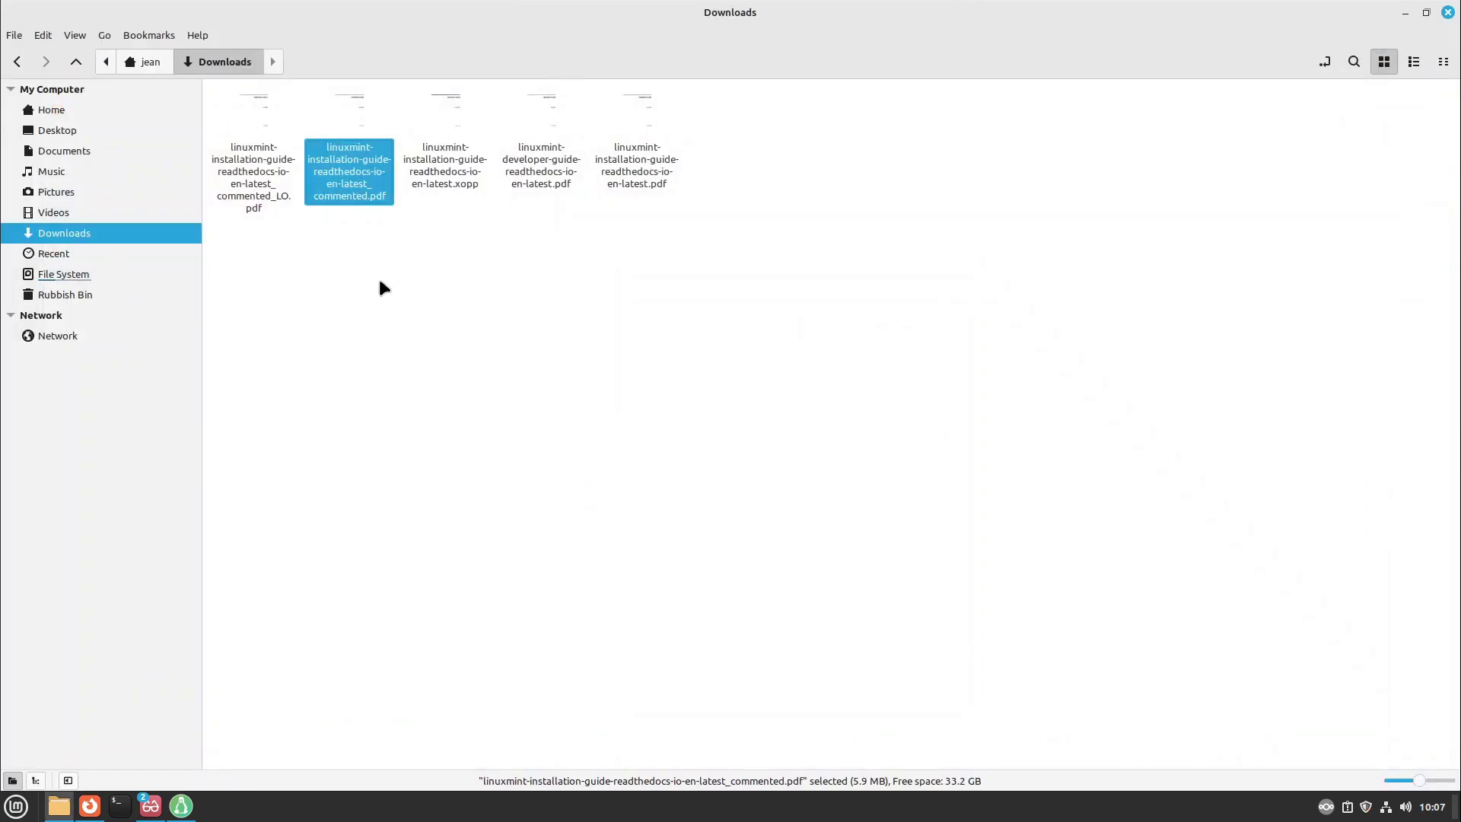
- Open the _commented_LO.pdf from the Downloads folder with PDF Arranger
key(Left)
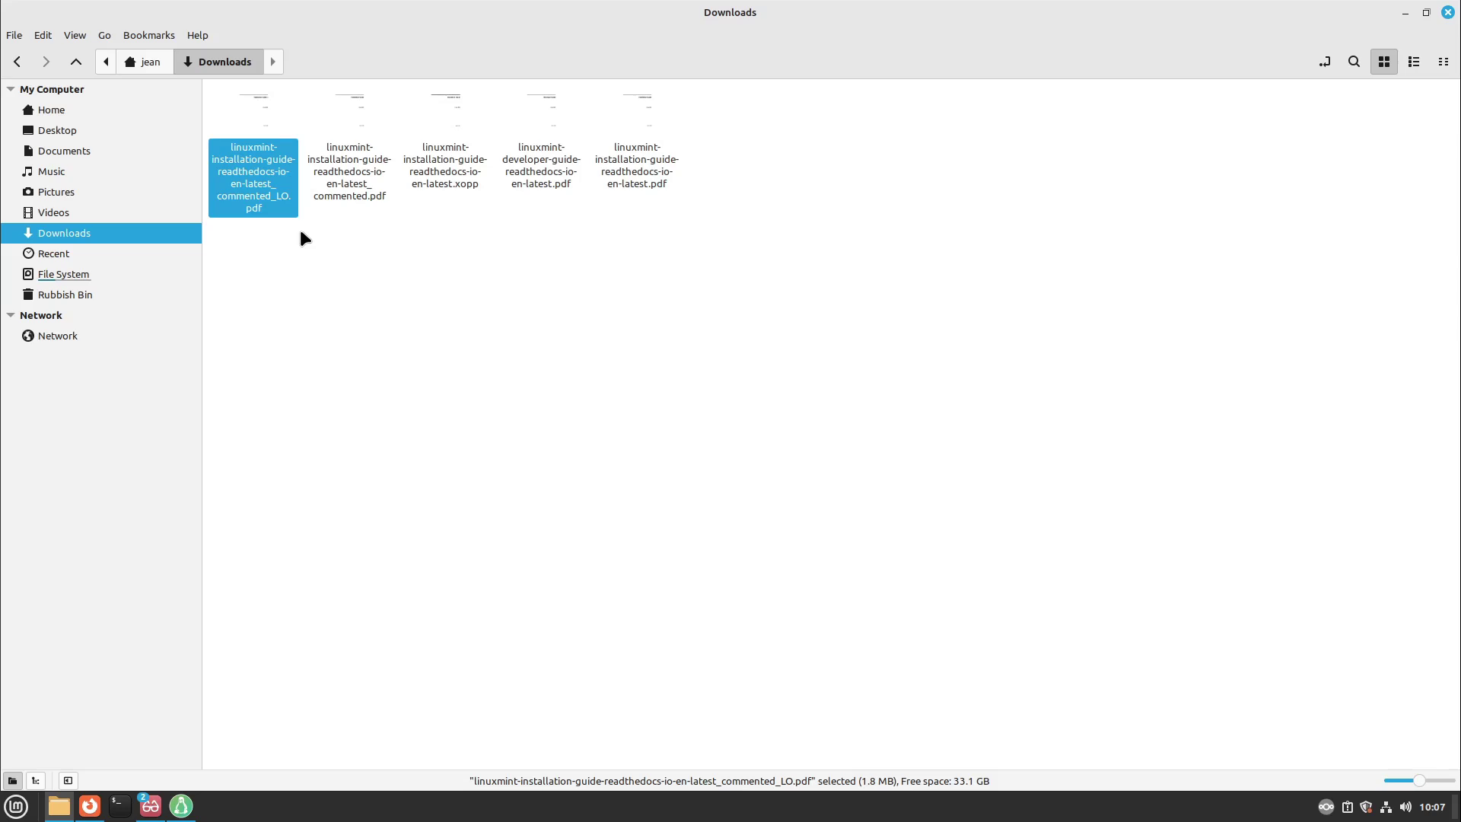
right_click(266, 170)
mouse_move(347, 206)
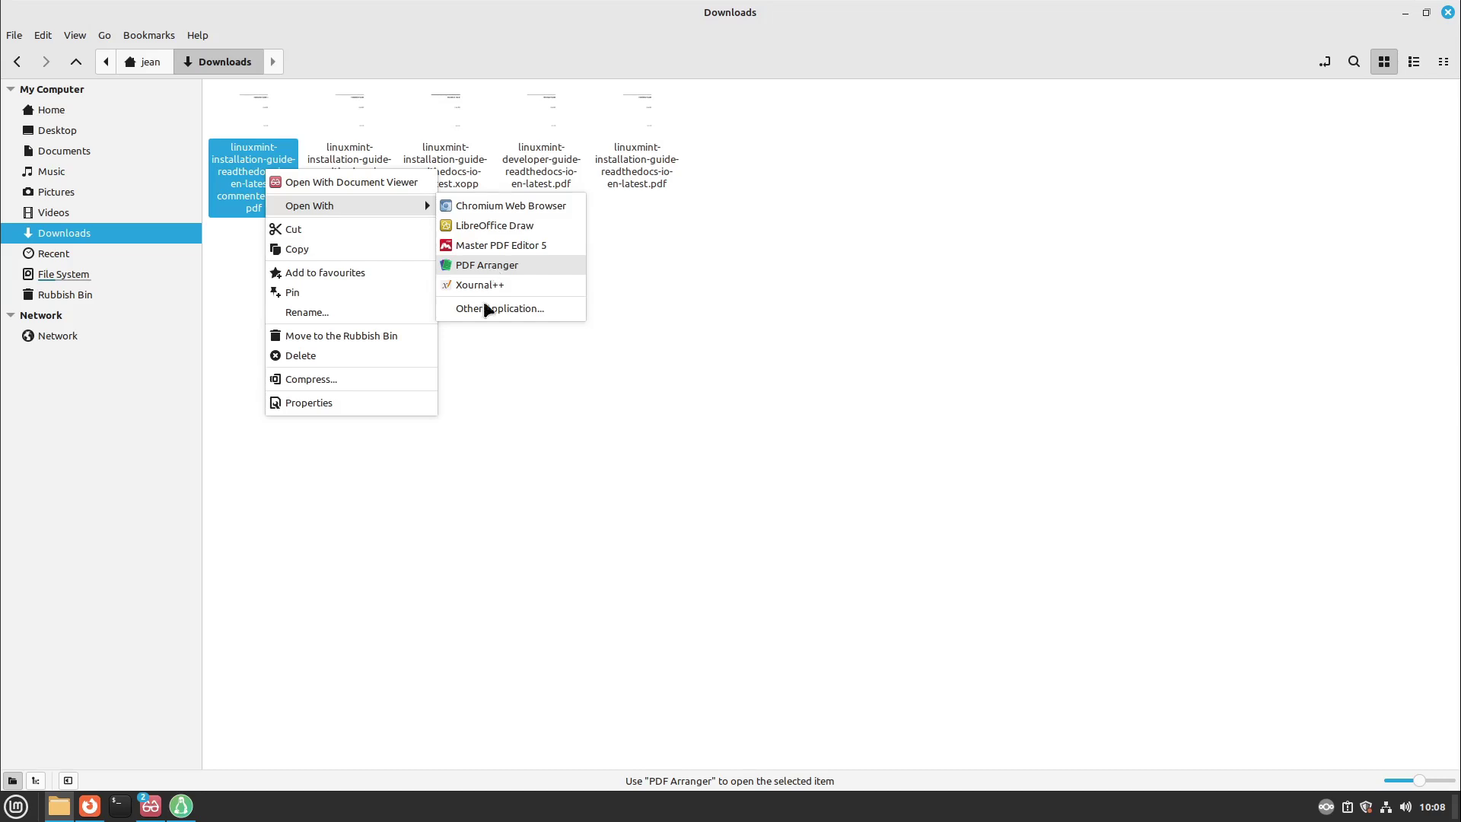
click(376, 668)
click(180, 806)
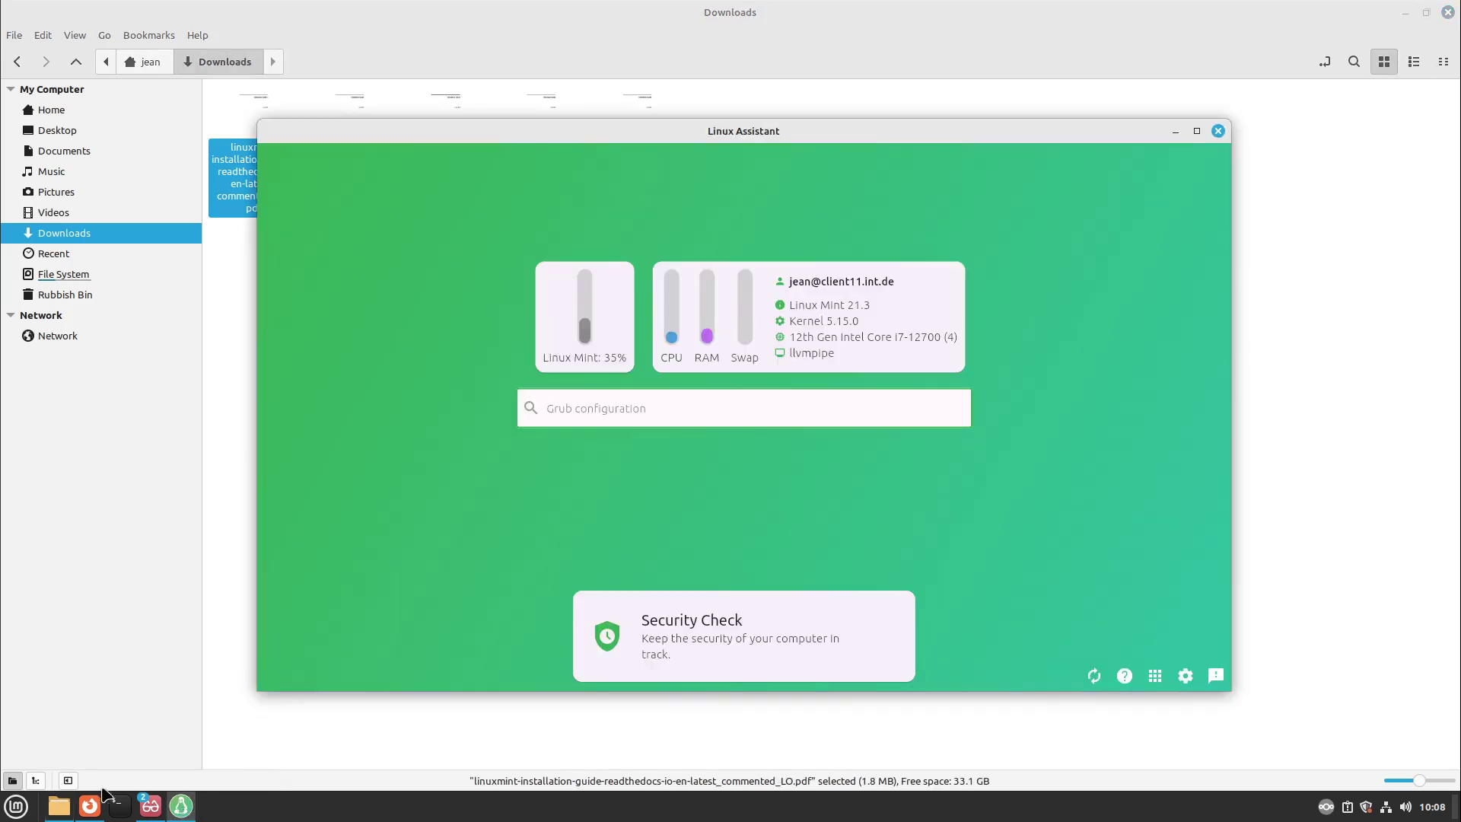
click(16, 806)
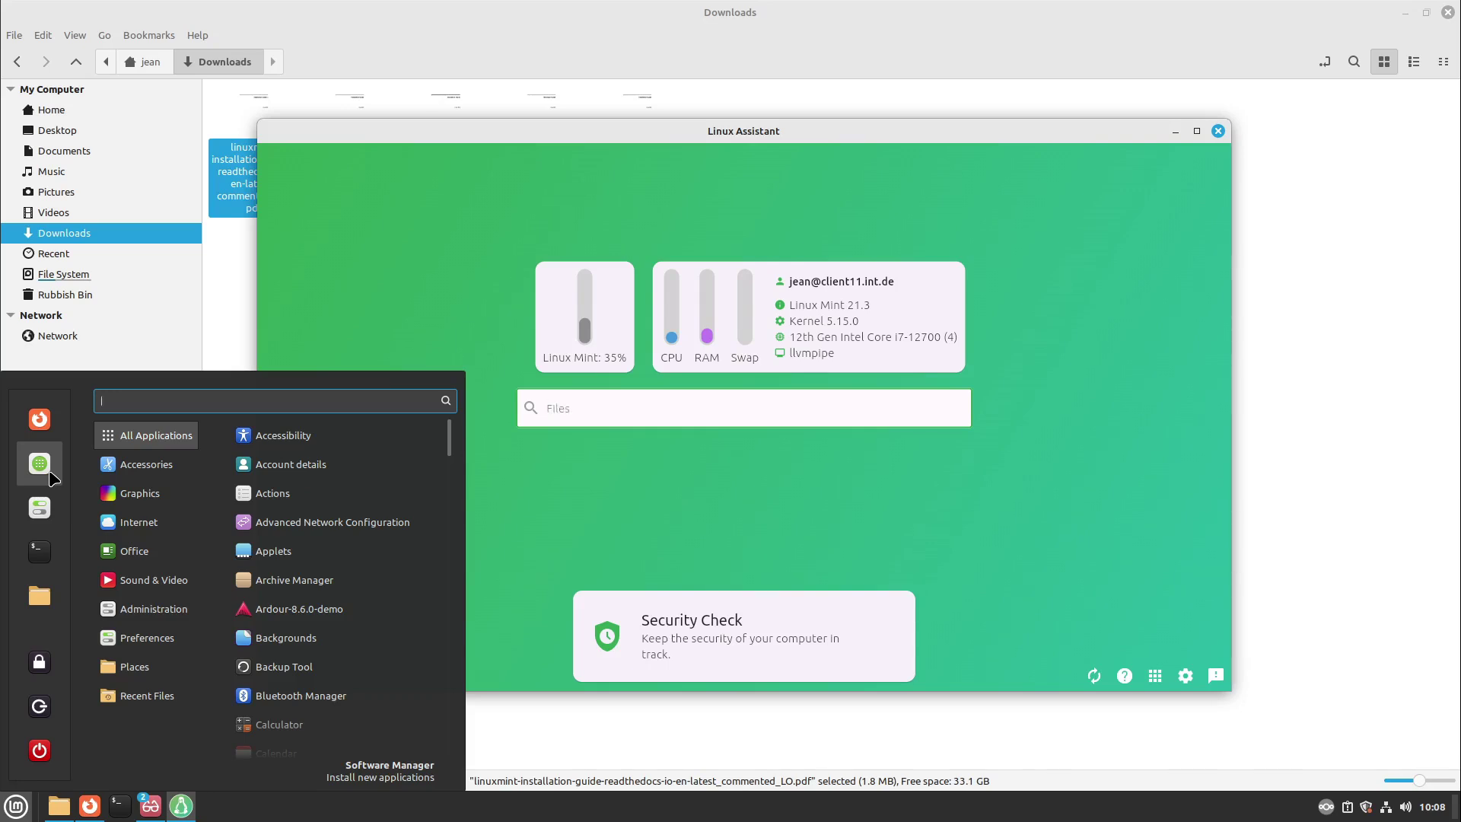
click(373, 102)
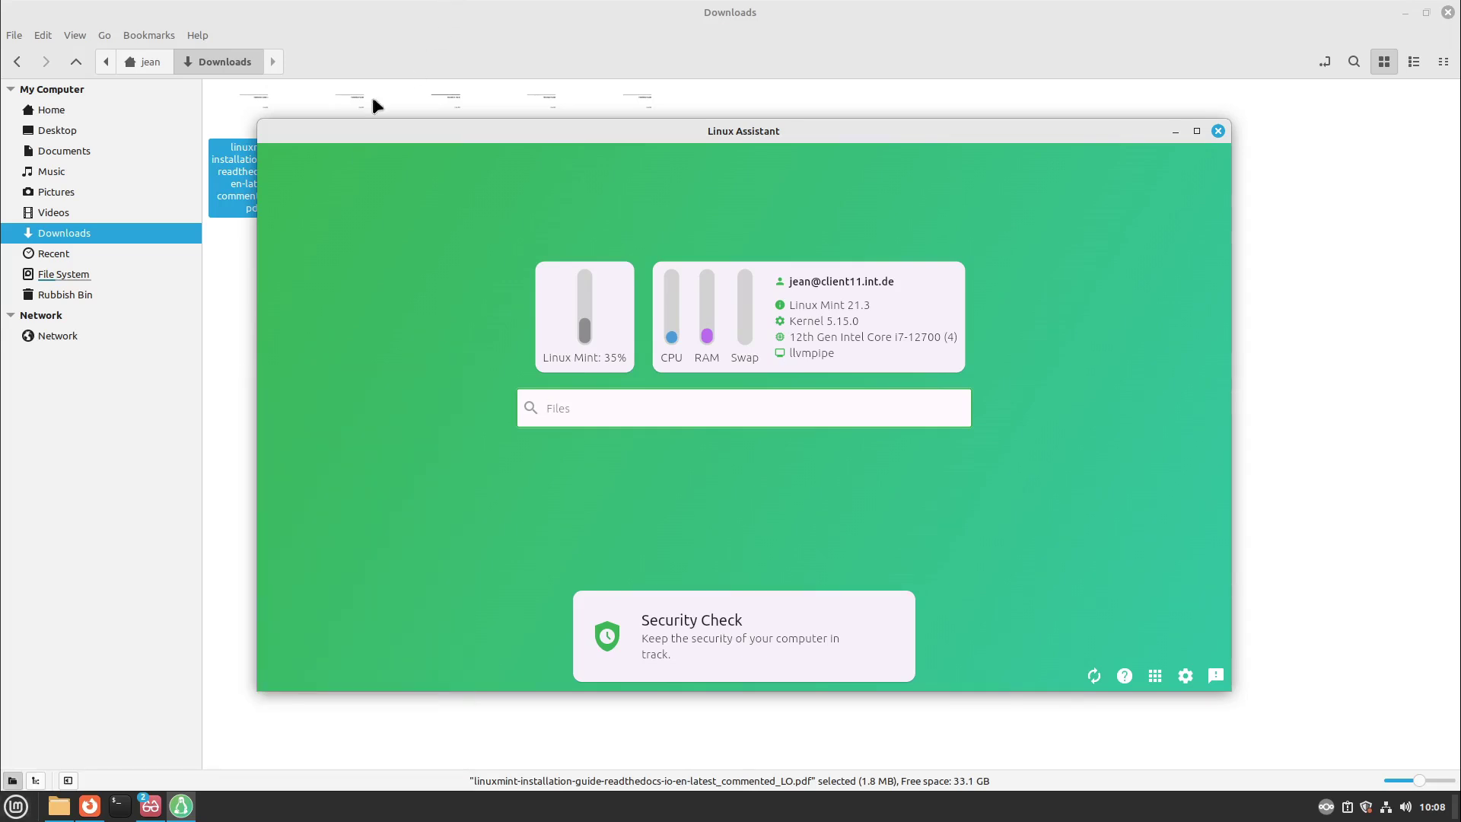
click(191, 230)
right_click(237, 176)
mouse_move(276, 215)
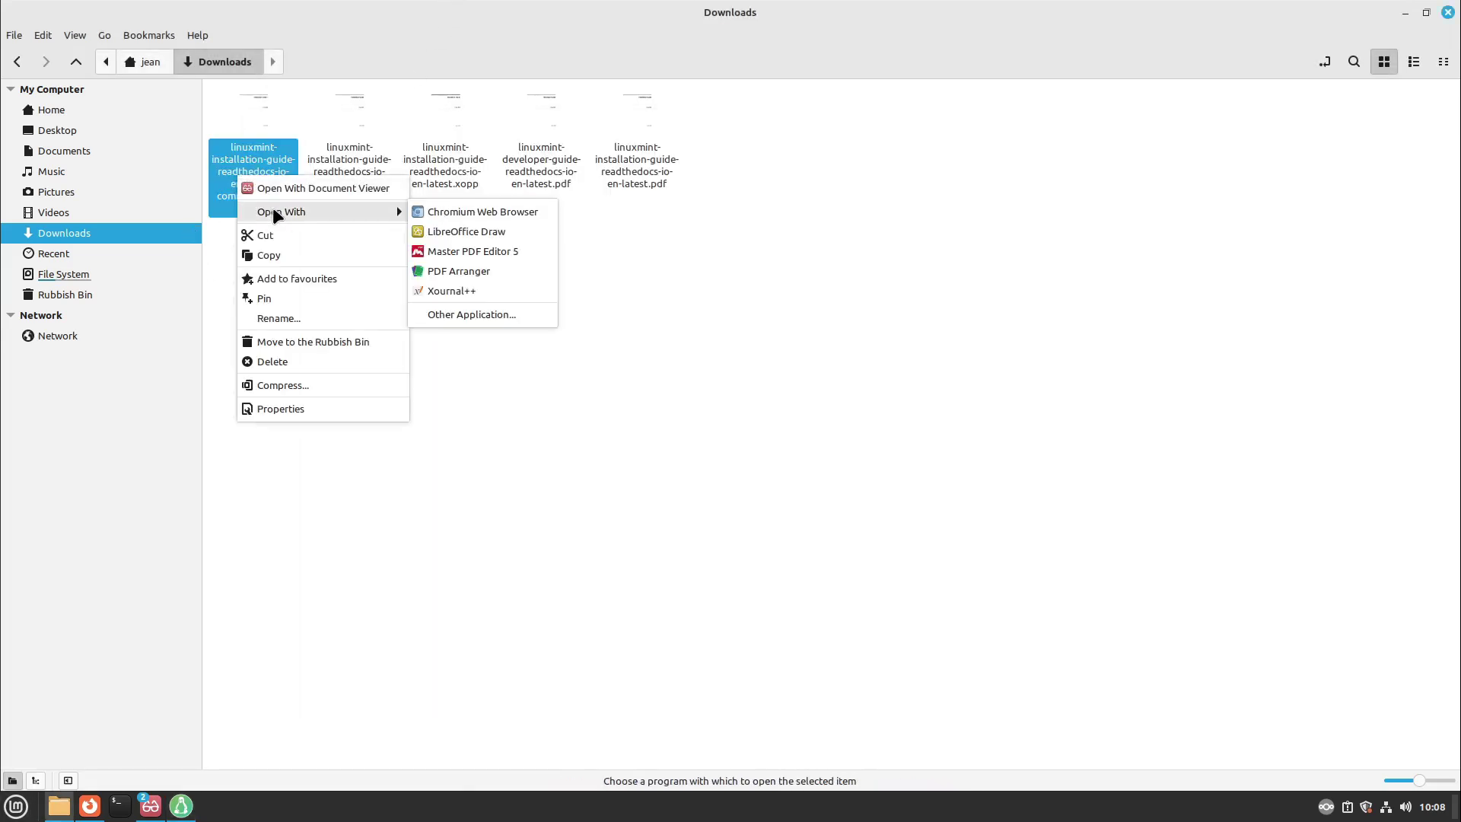
click(460, 272)
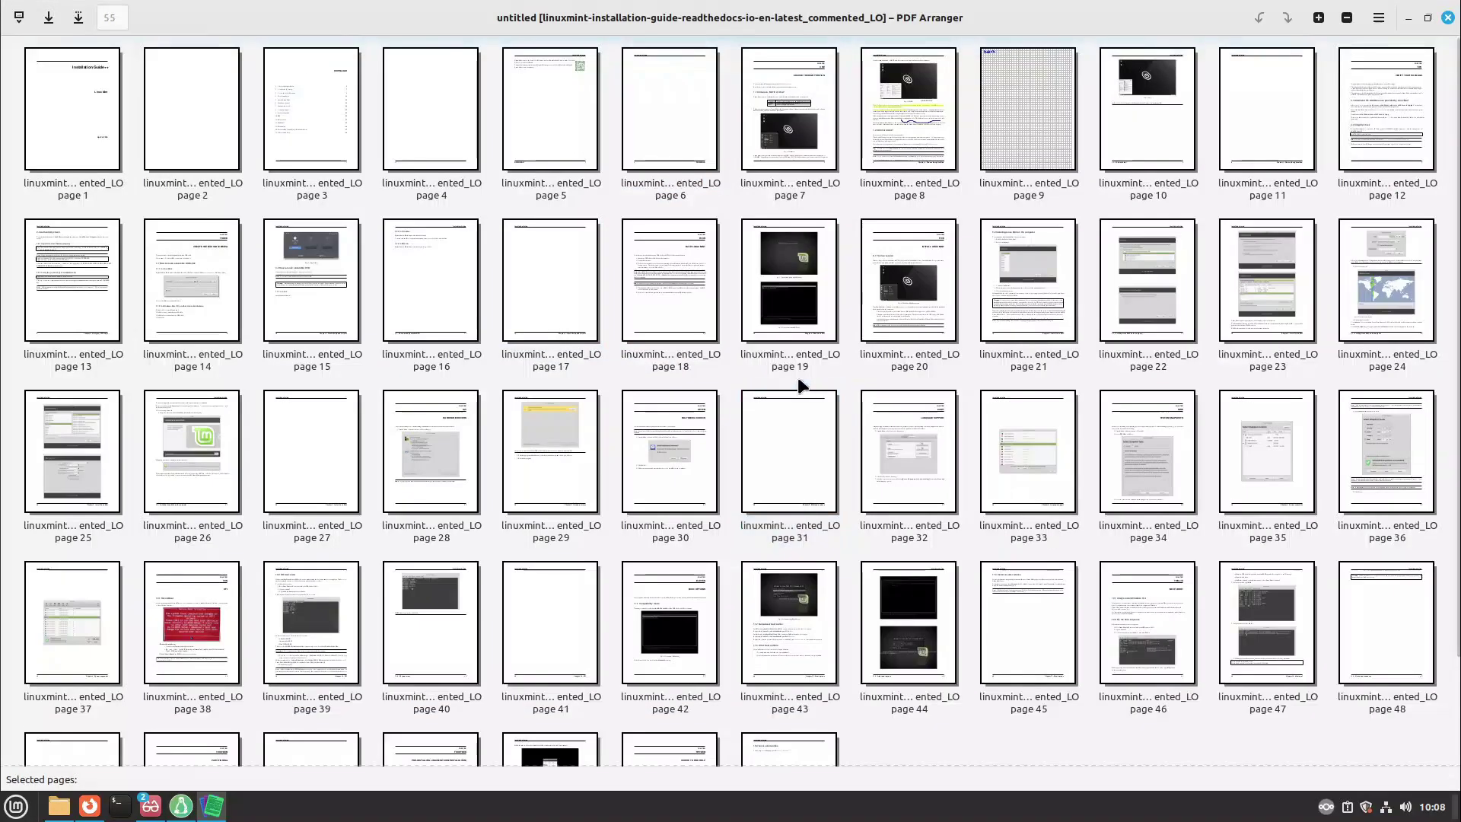
- Move page 19 to before page 21 and rotate page 9 left to landscape
mouse_move(786, 264)
mouse_down()
mouse_move(991, 266)
mouse_move(1069, 288)
mouse_move(1214, 281)
mouse_up()
right_click(1024, 108)
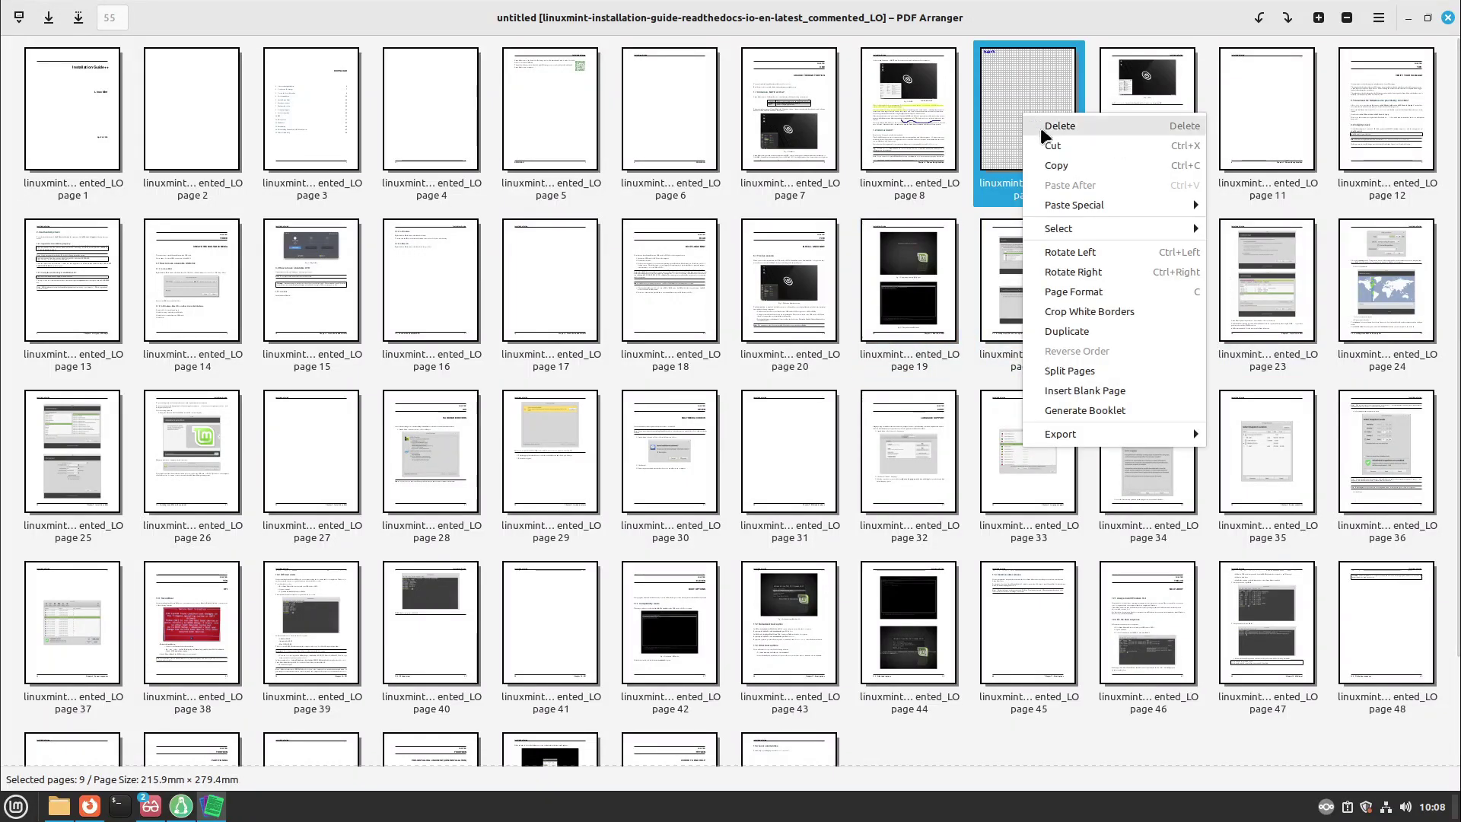
click(1090, 254)
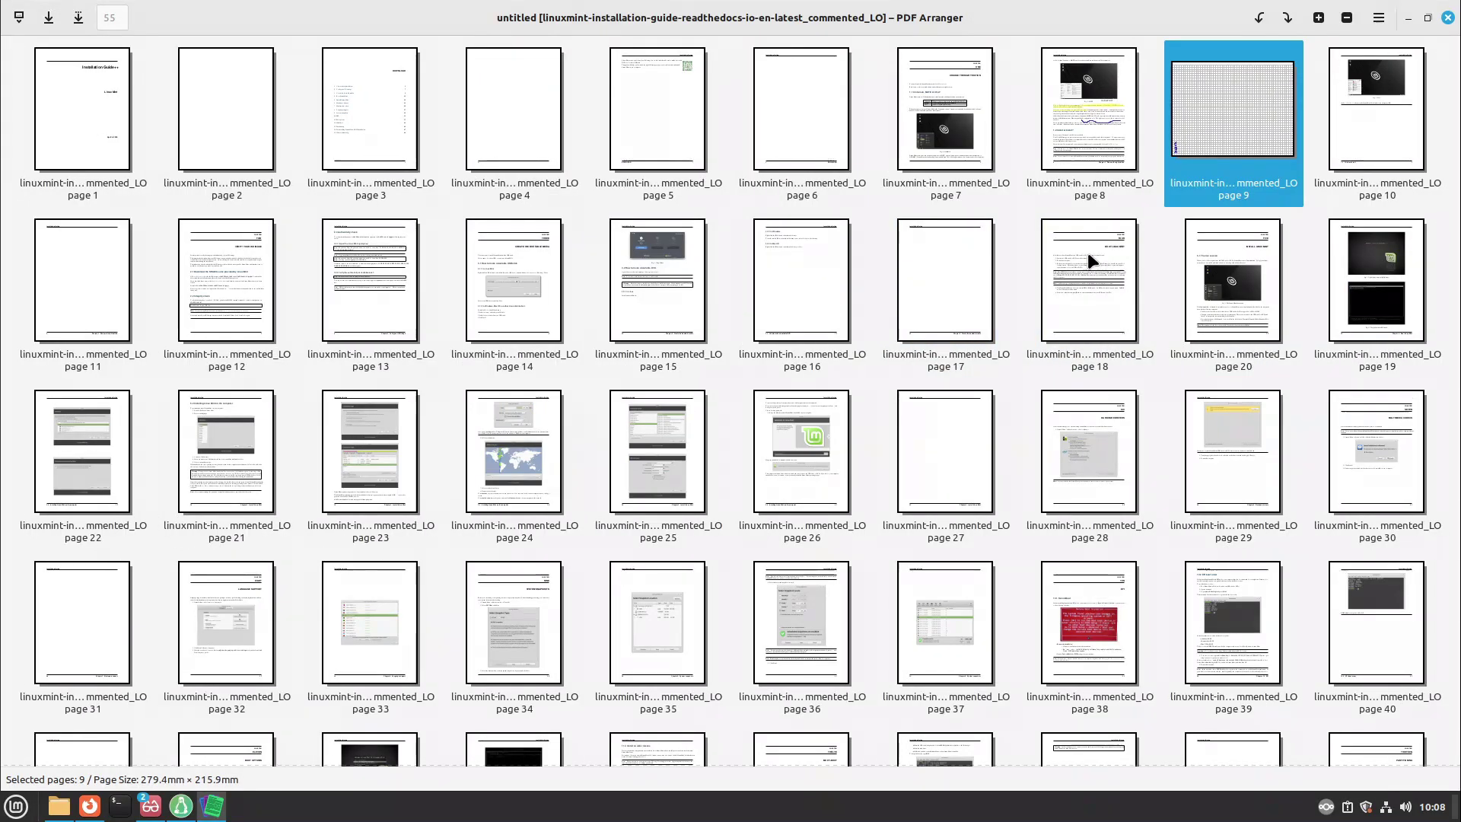
- Insert a blank A4 page between pages 24 and 25, with pages 16–20 moved before it
right_click(728, 98)
click(793, 378)
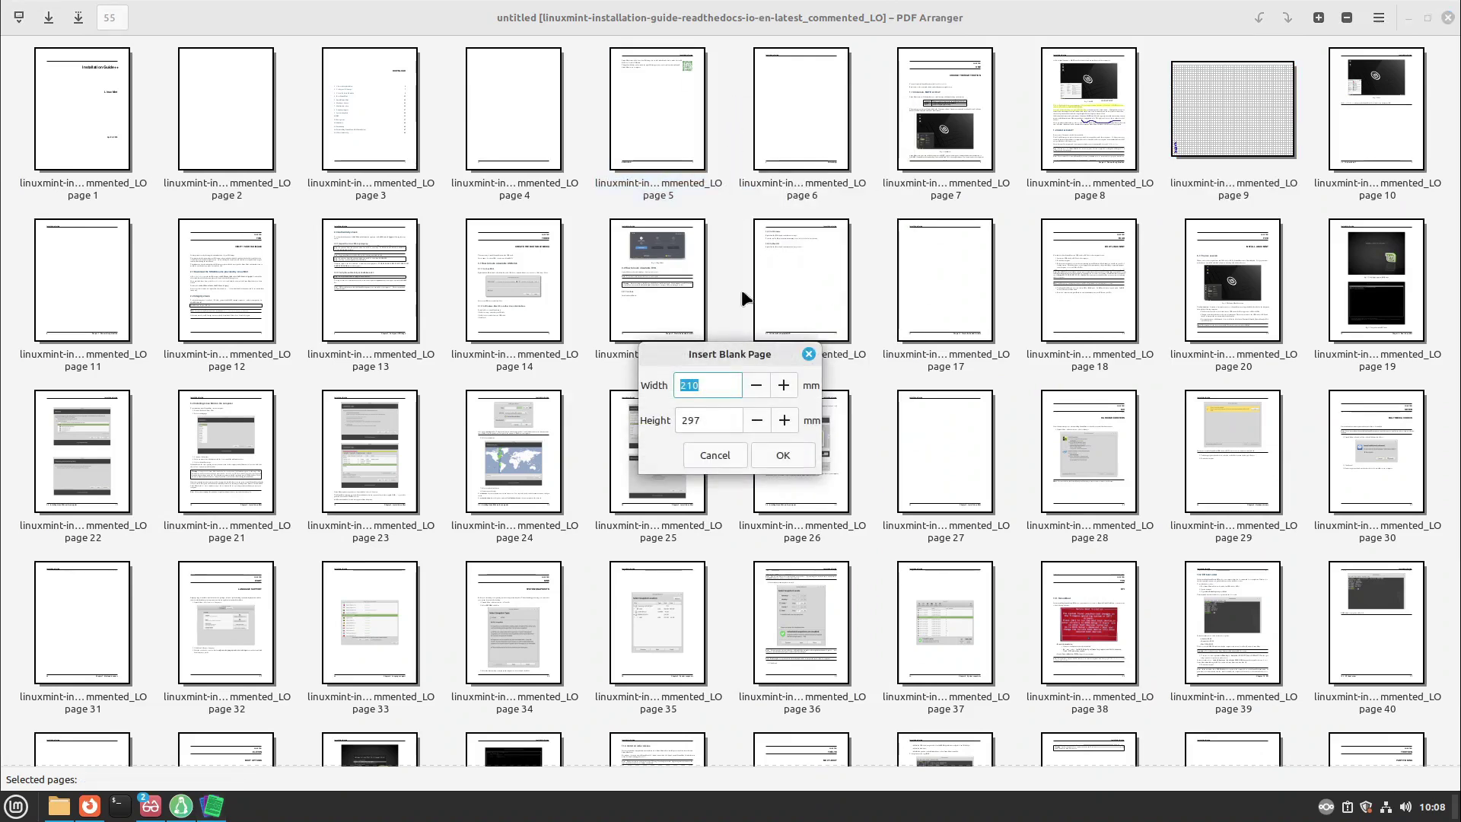
click(779, 444)
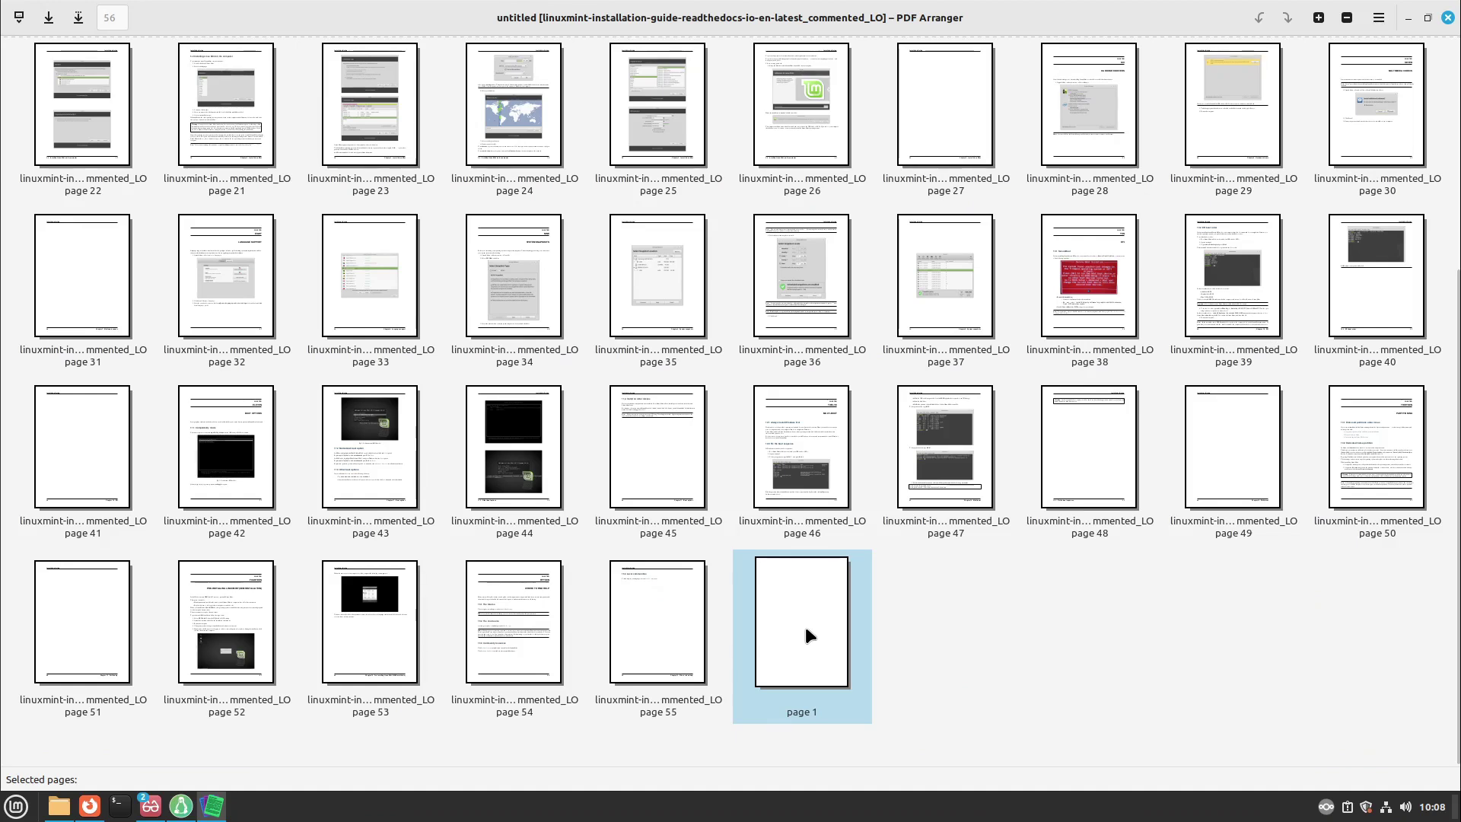
drag(805, 625, 595, 99)
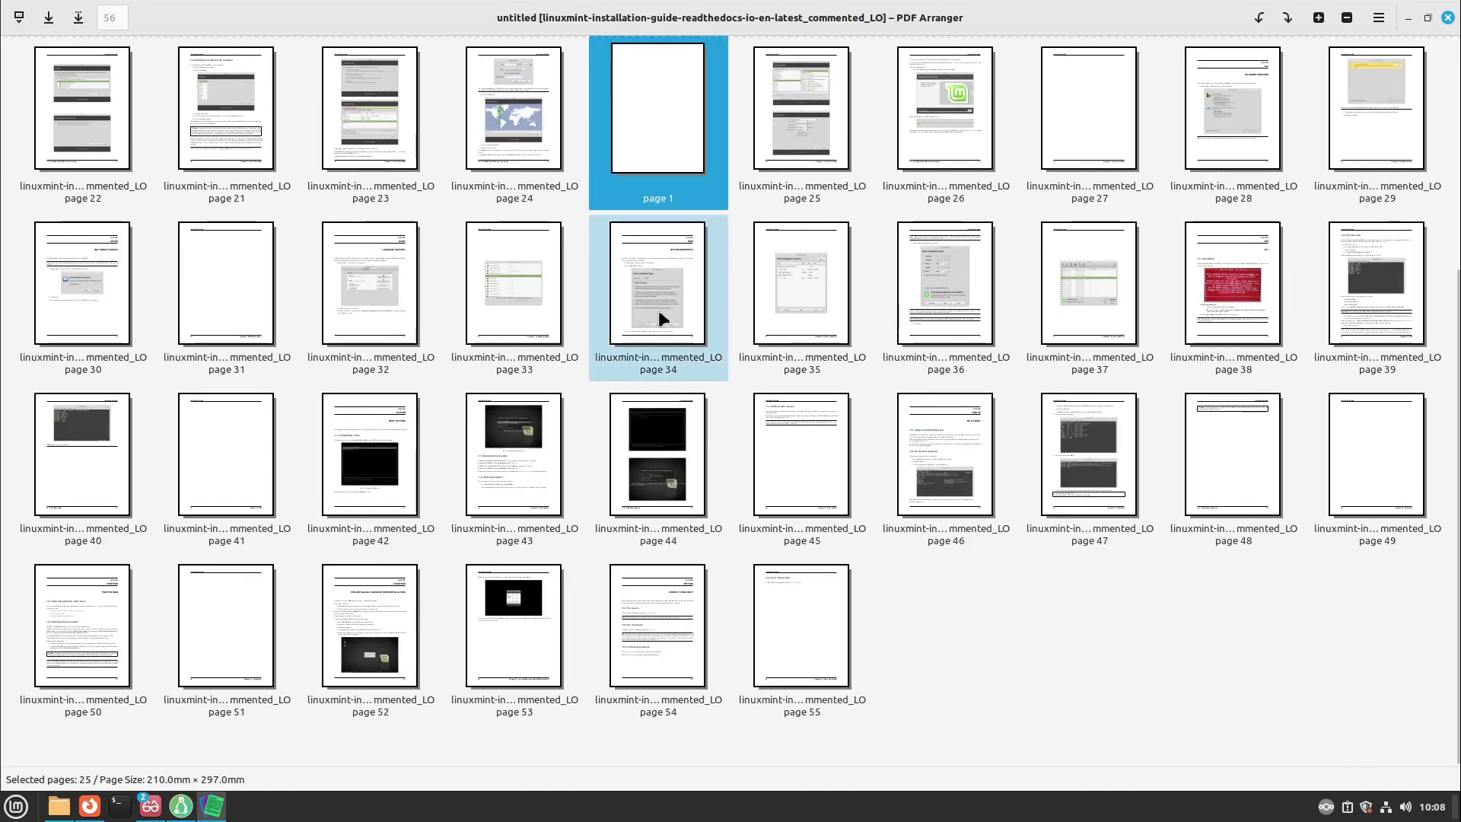
scroll(659, 309, up, 5)
drag(731, 222, 609, 461)
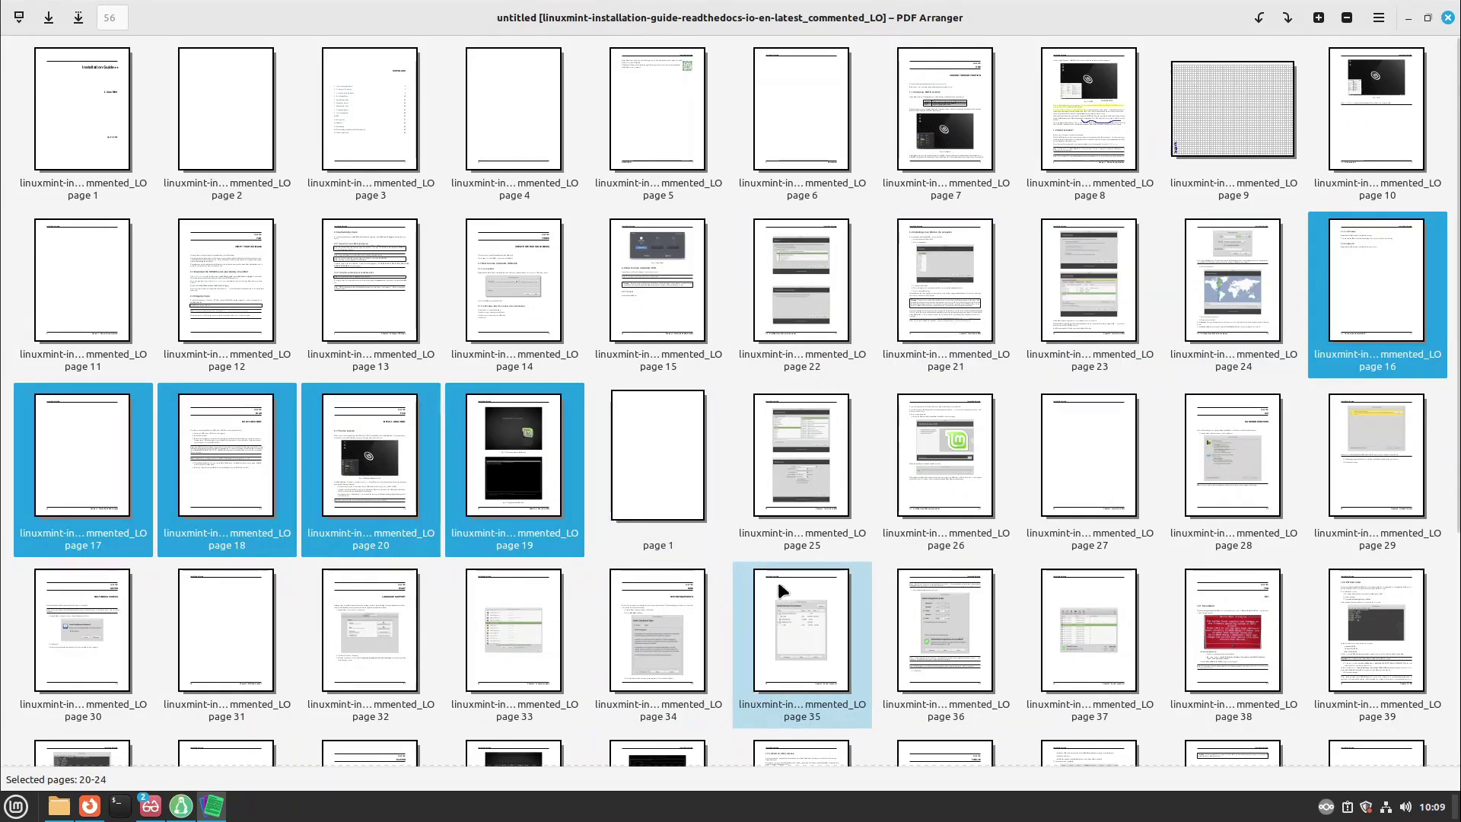
- Split page 19 into top and bottom halves using 1 vertical and 2 horizontal splits
right_click(493, 395)
click(493, 394)
right_click(513, 445)
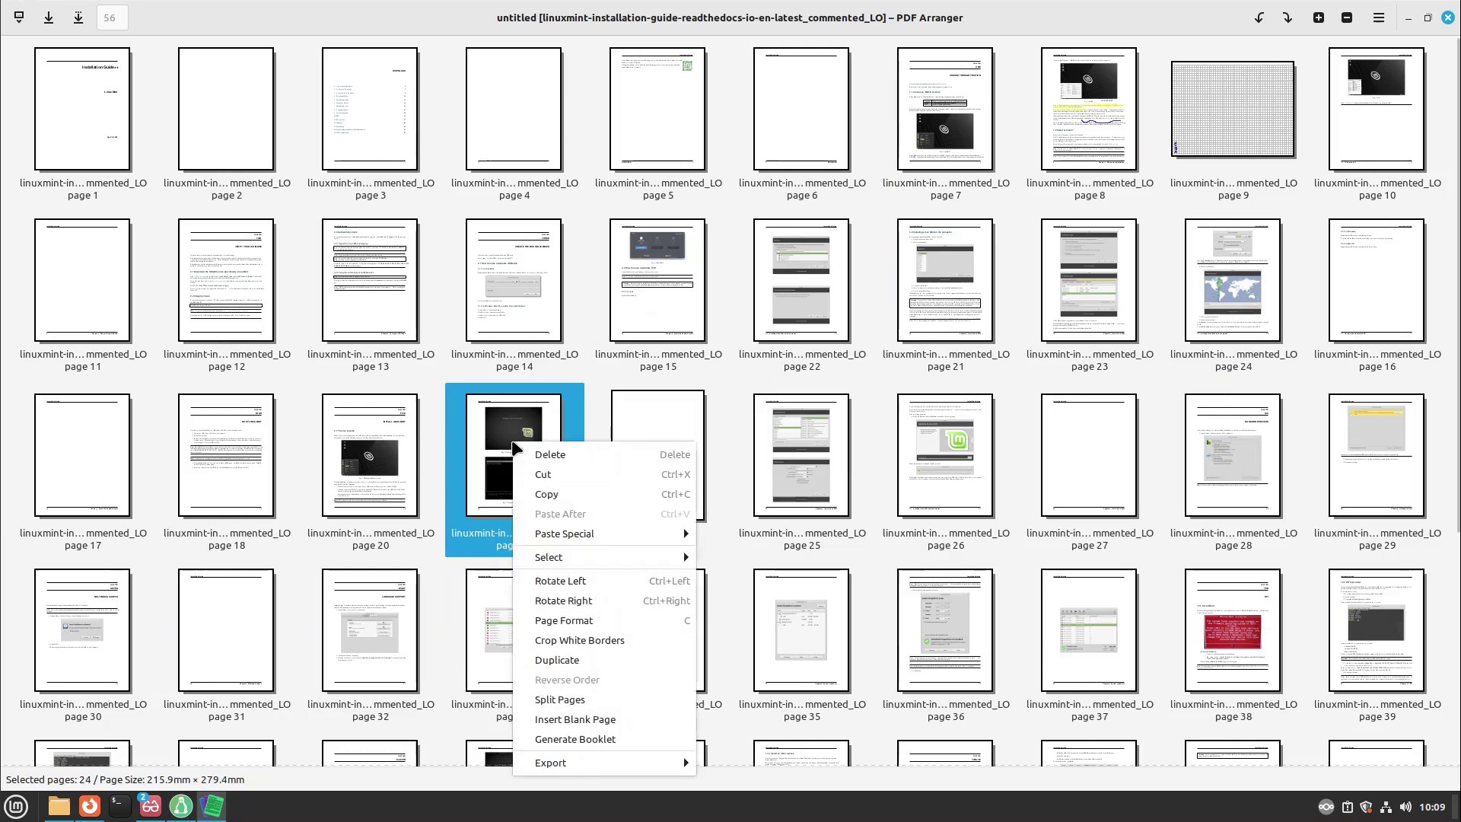
click(599, 702)
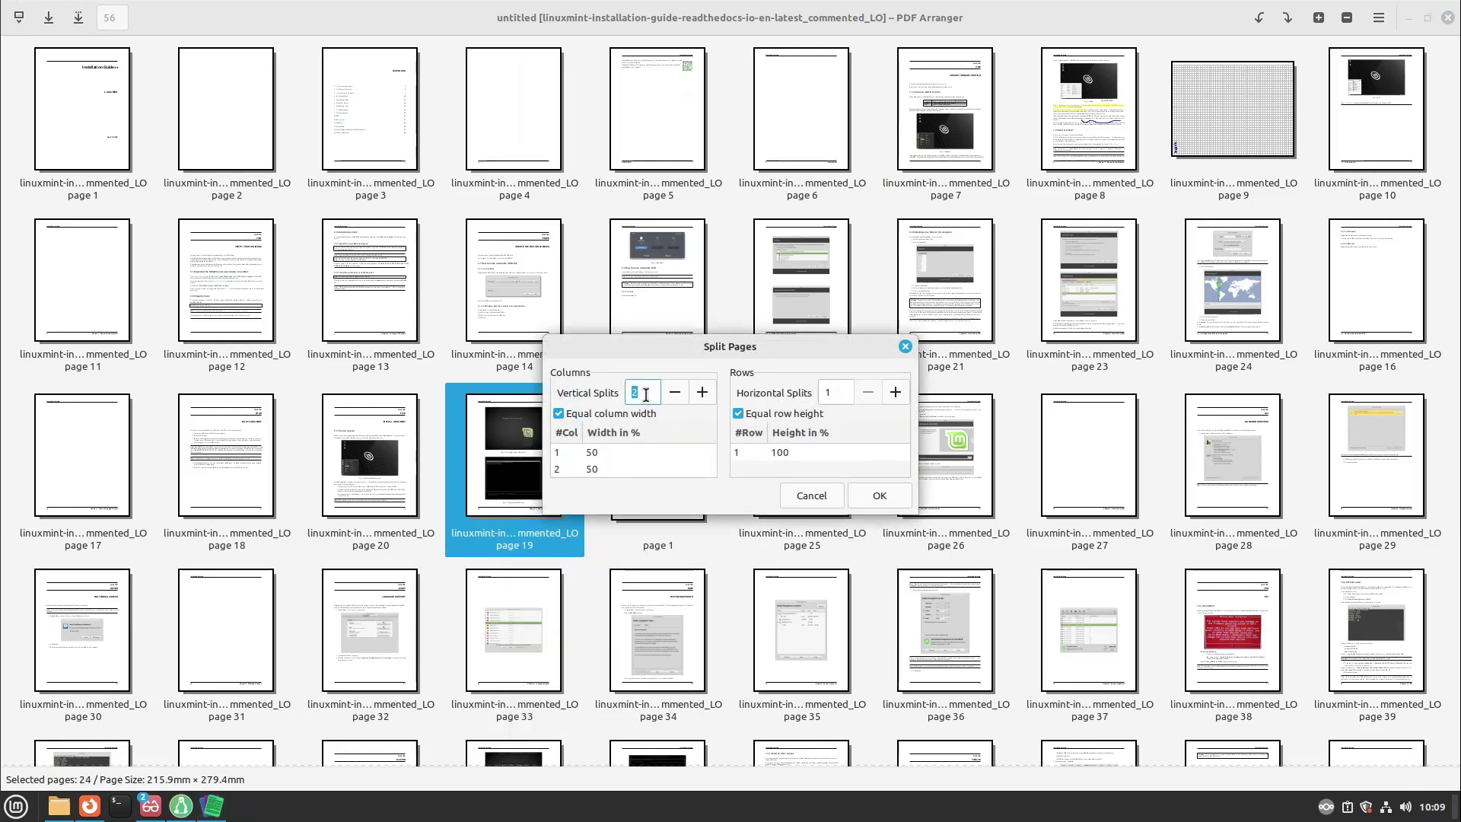
click(674, 392)
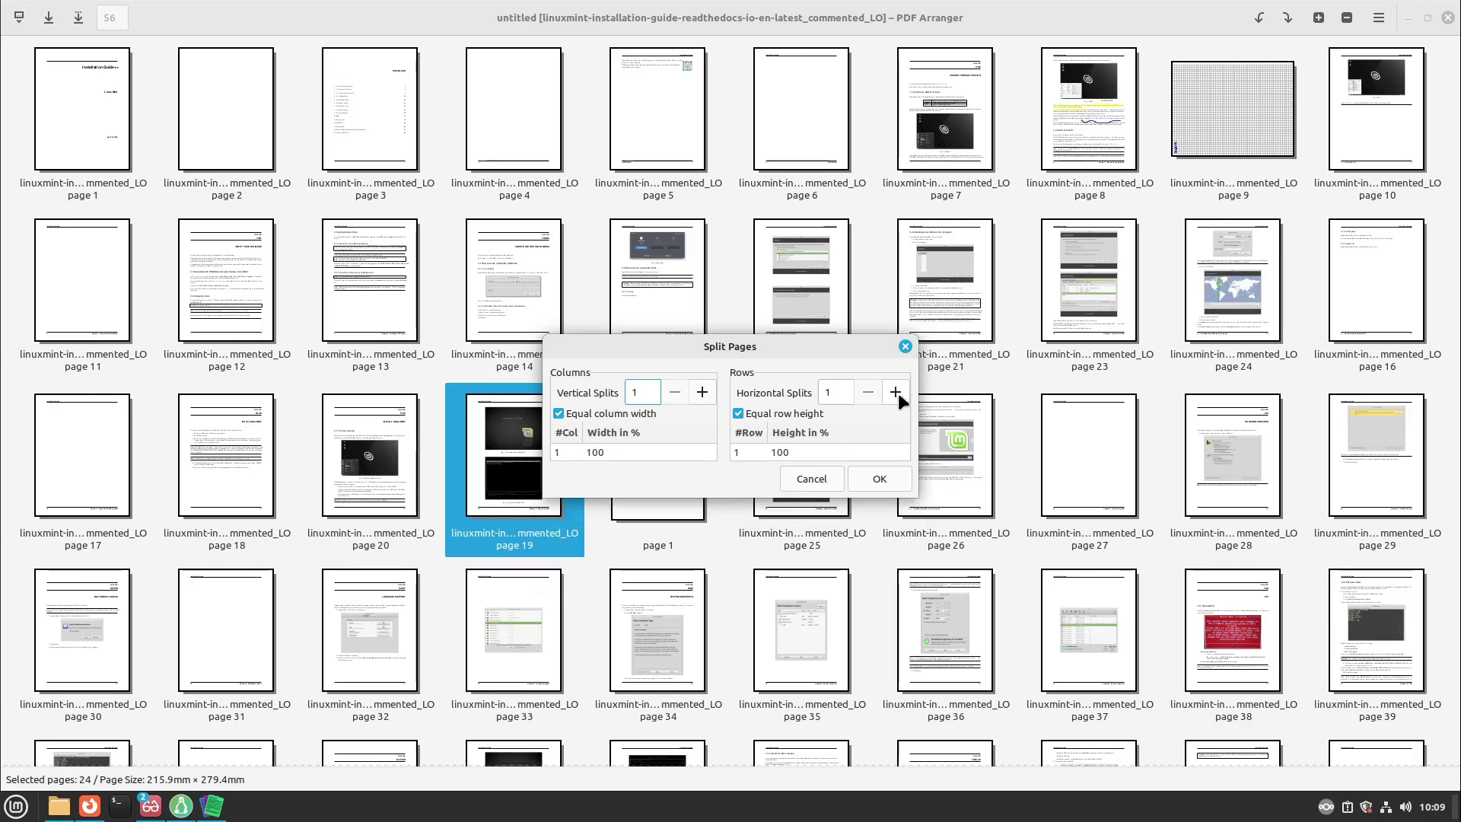
click(896, 392)
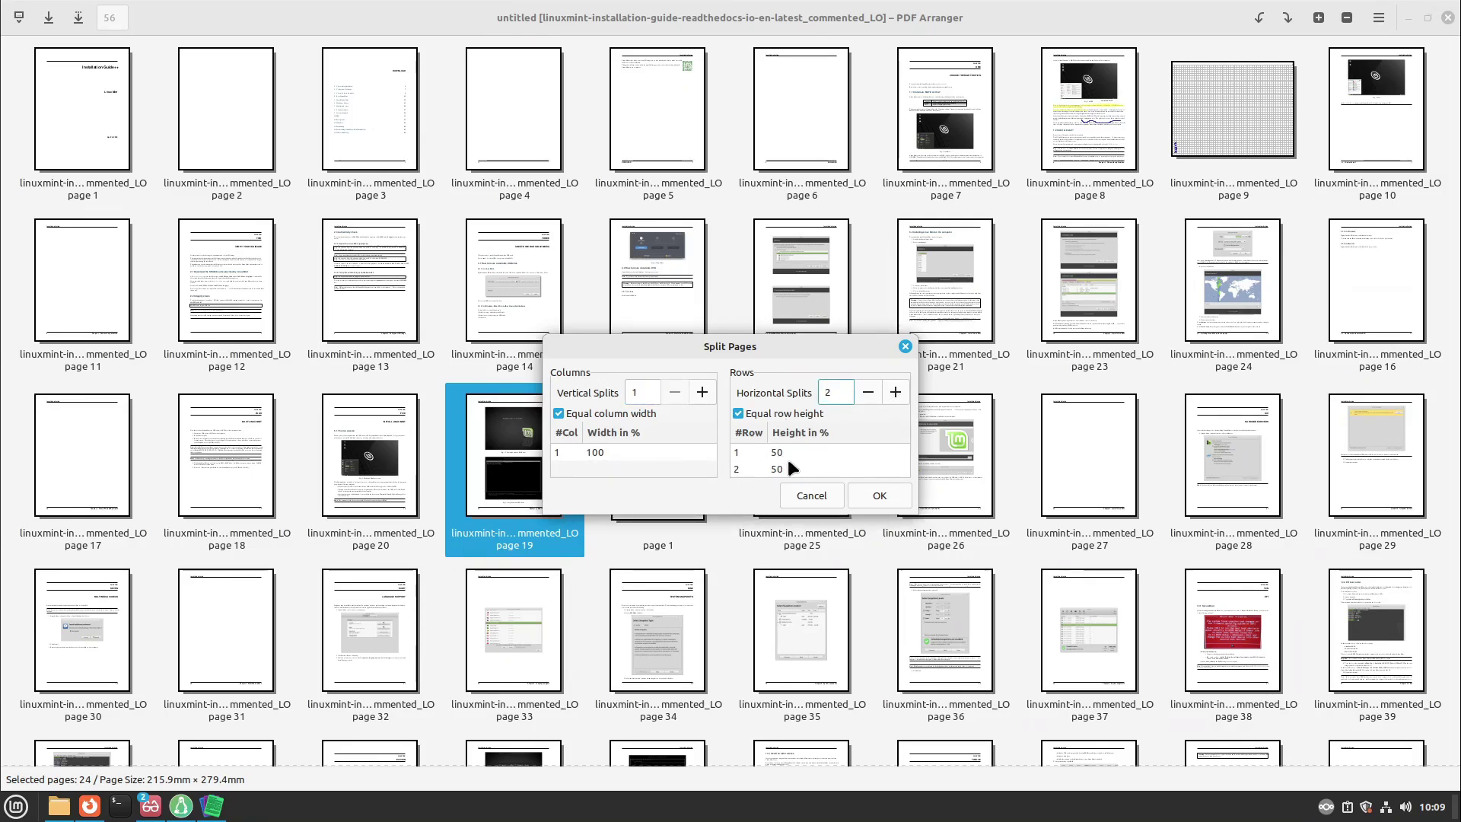
click(875, 496)
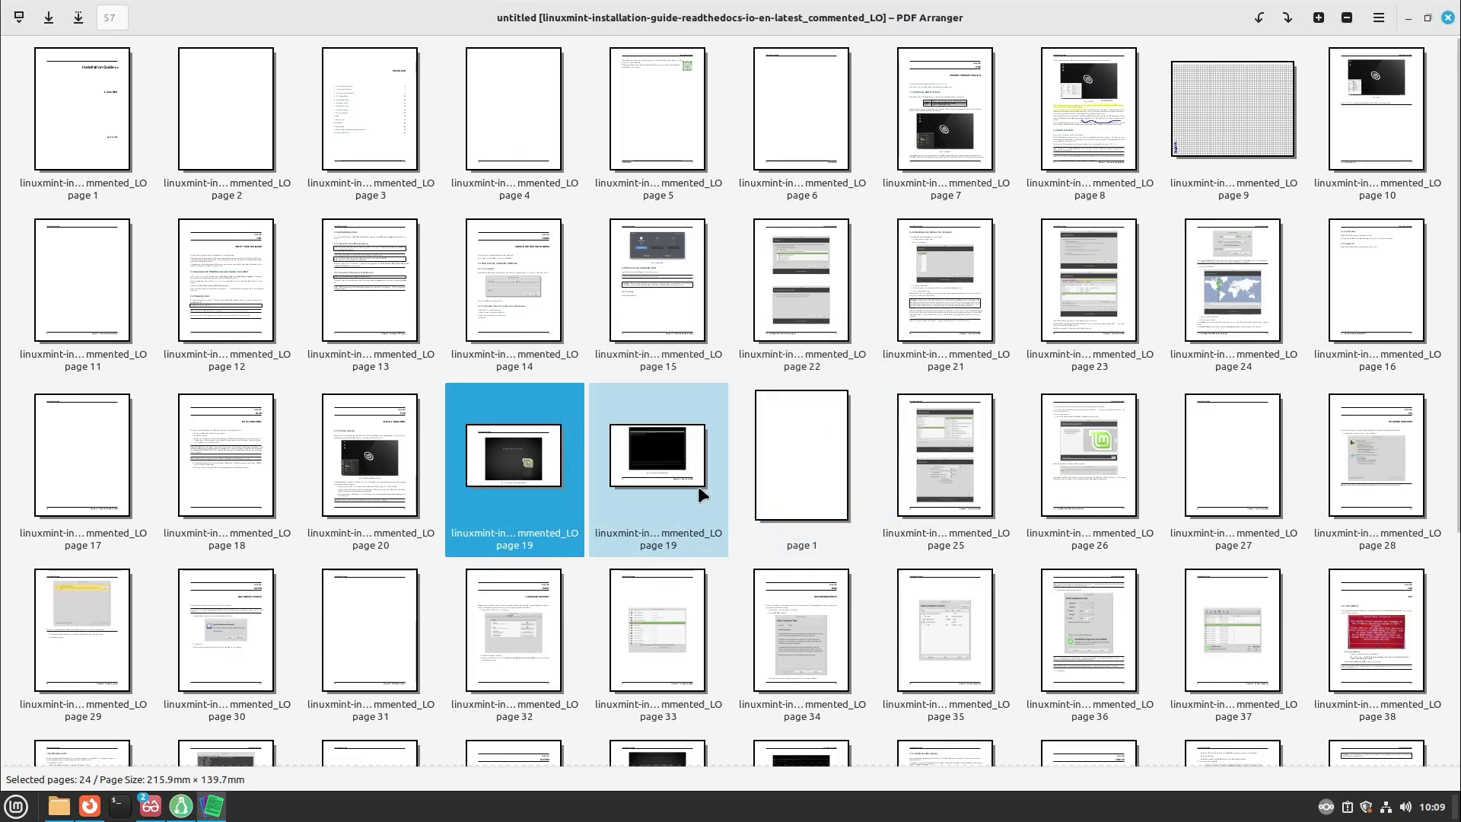
scroll(661, 523, down, 5)
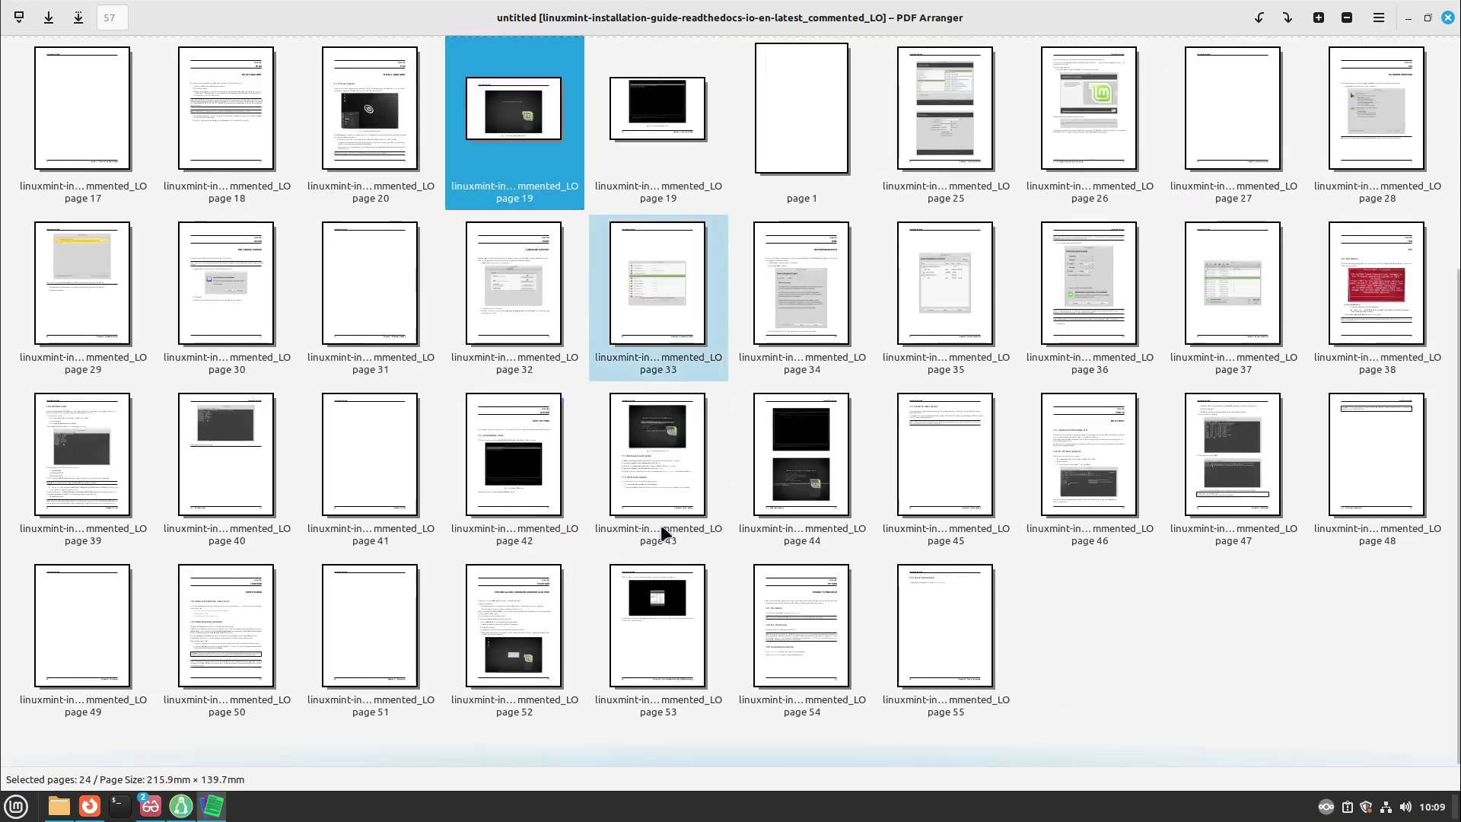
scroll(554, 465, up, 5)
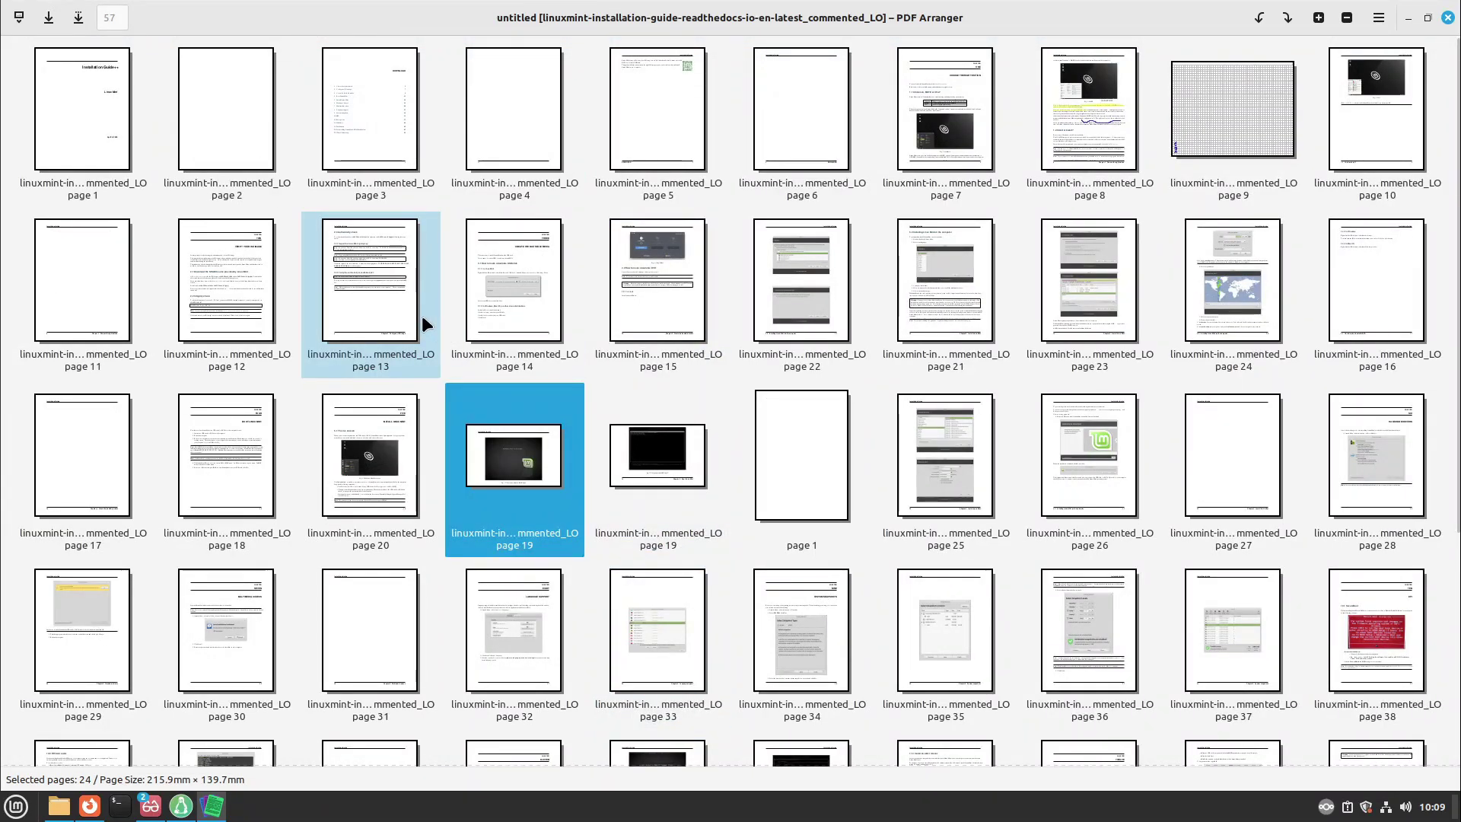
scroll(422, 316, down, 5)
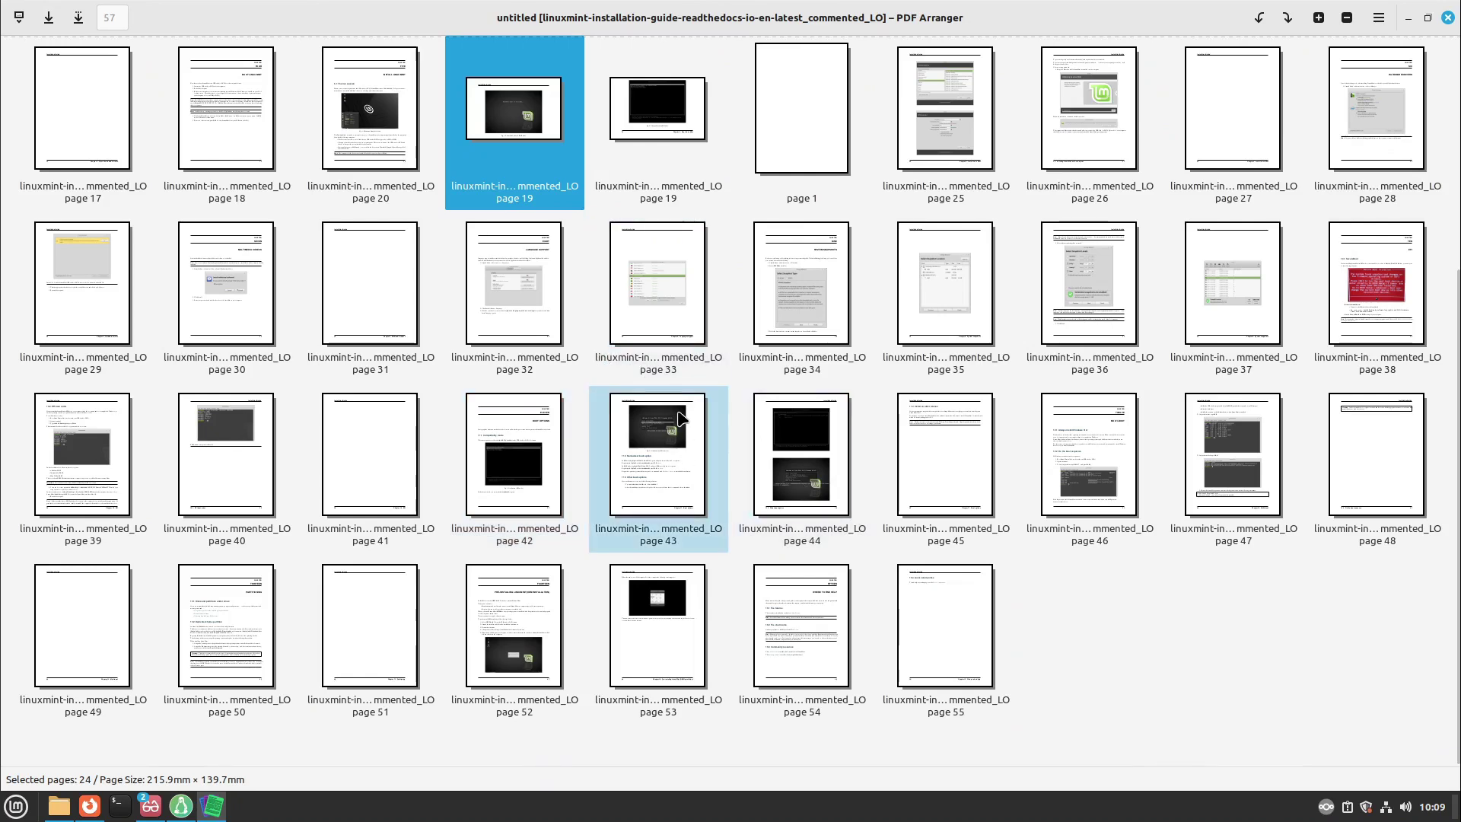
- Append the Developer Guide PDF and move its page 38 between pages 6 and 7
click(19, 20)
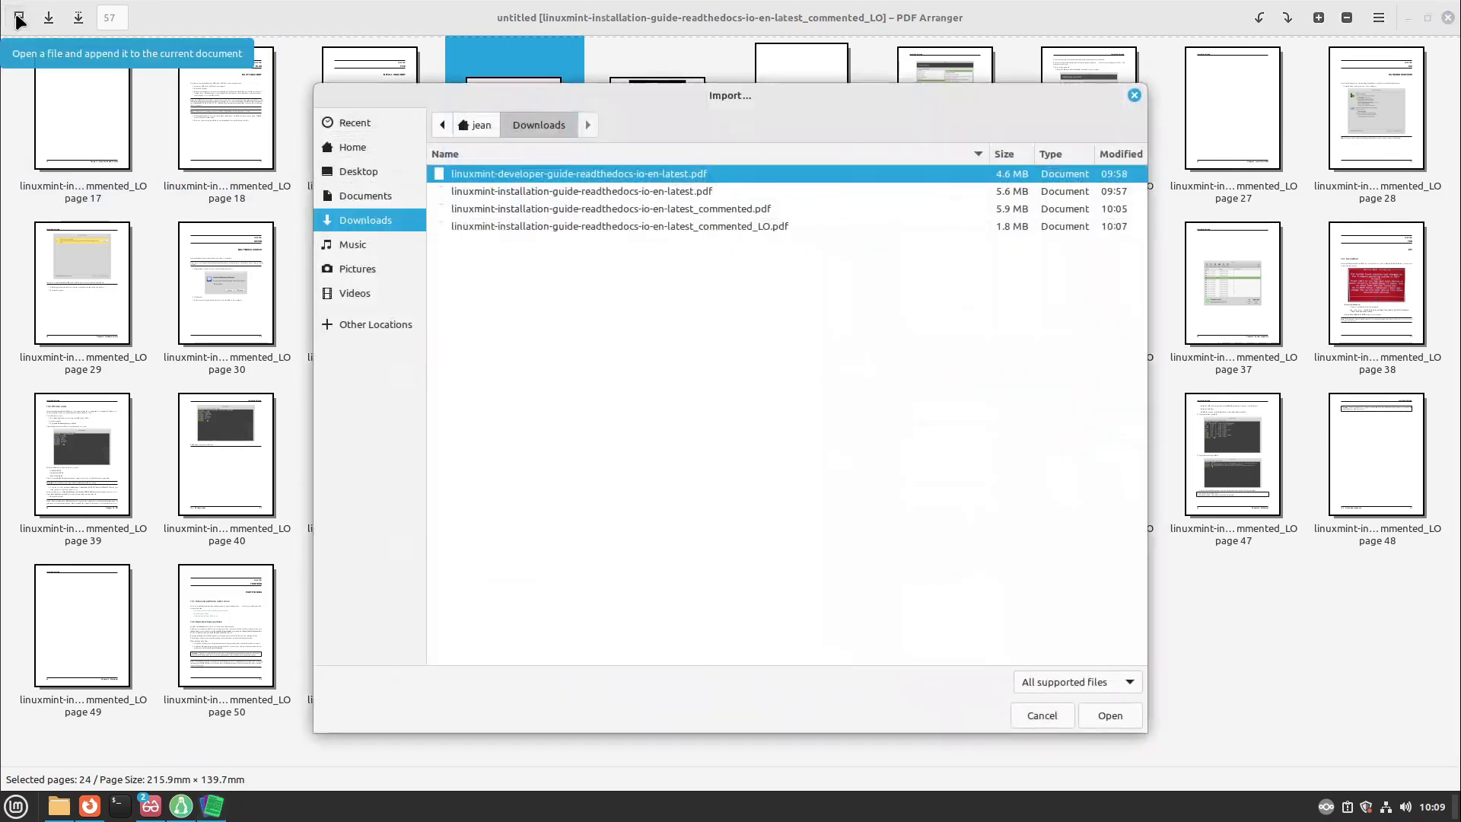
click(666, 193)
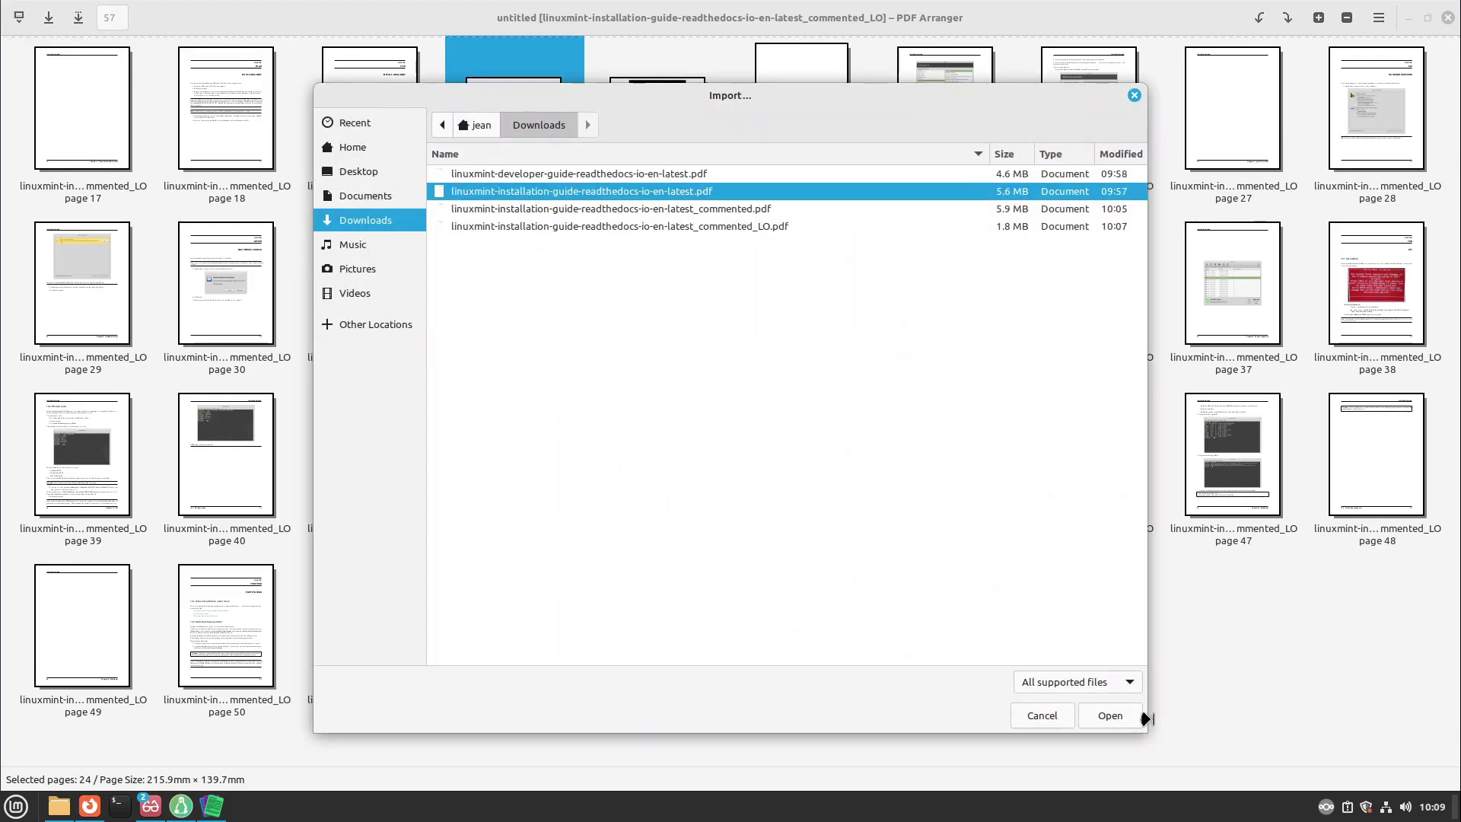
click(568, 175)
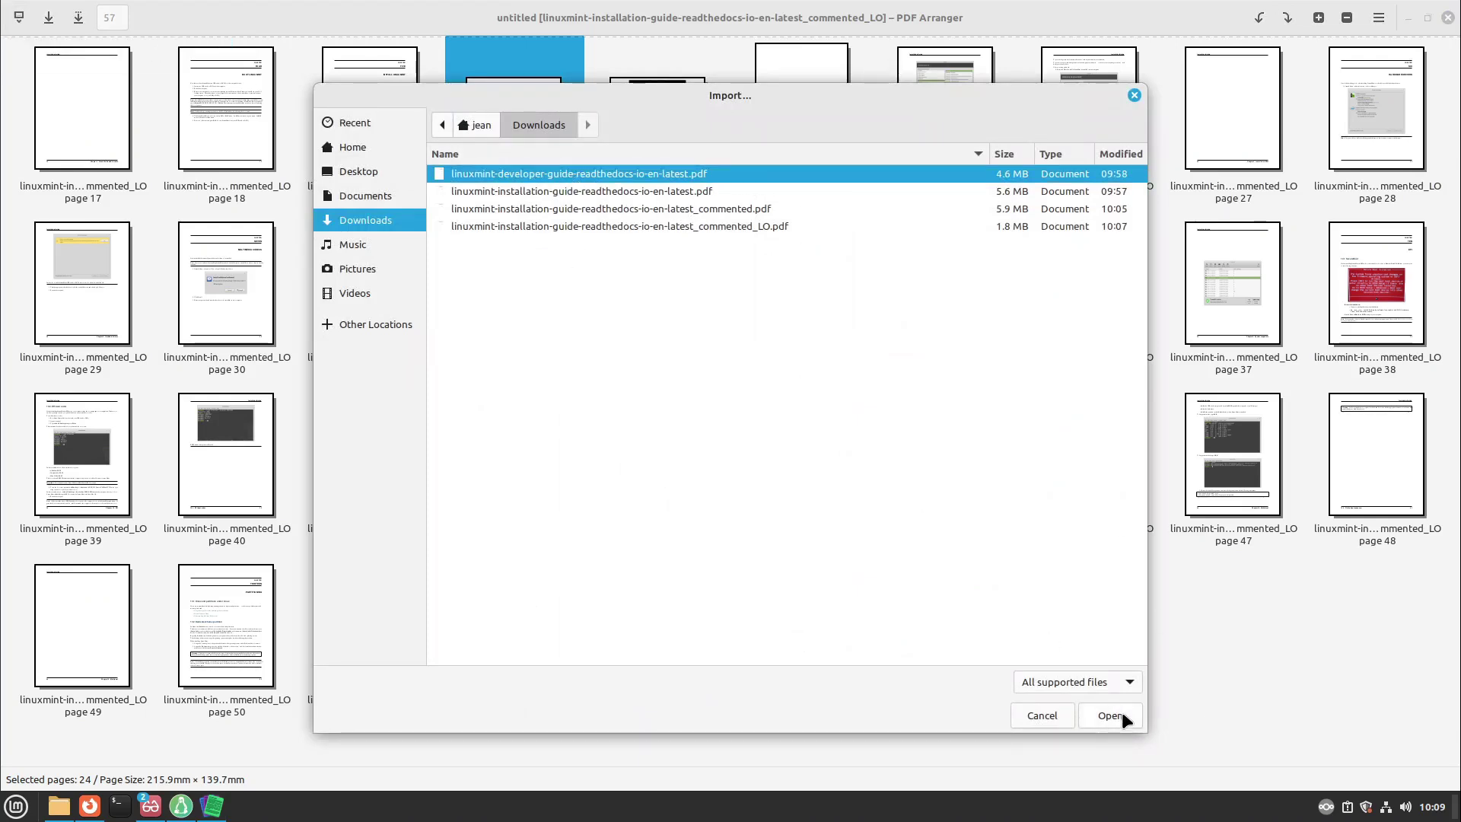
click(1122, 711)
drag(690, 219, 461, 161)
- Delete page 44, leaving the combined document at 104 pages
scroll(770, 397, up, 4)
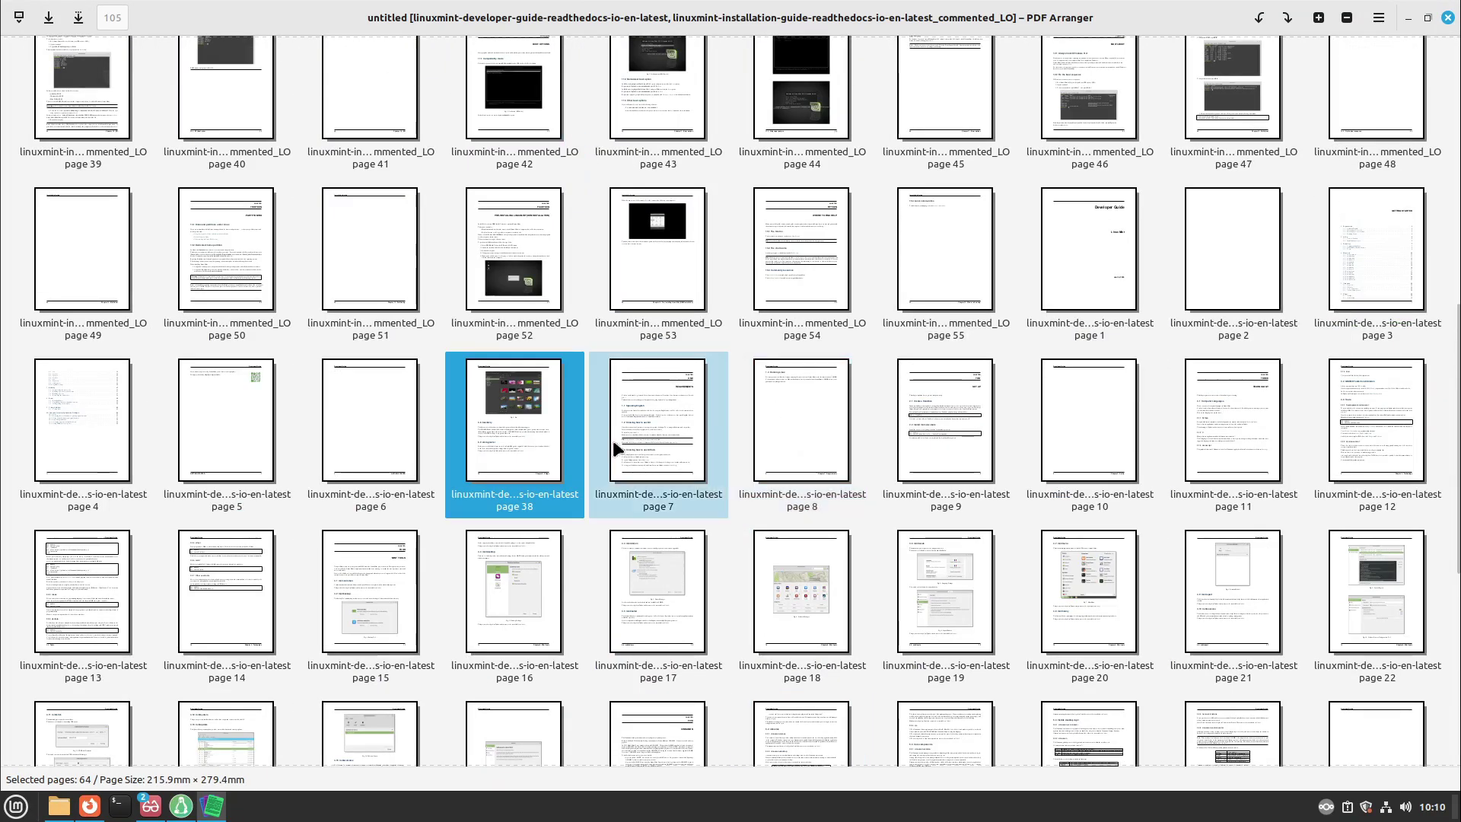
scroll(646, 453, down, 5)
scroll(642, 449, up, 10)
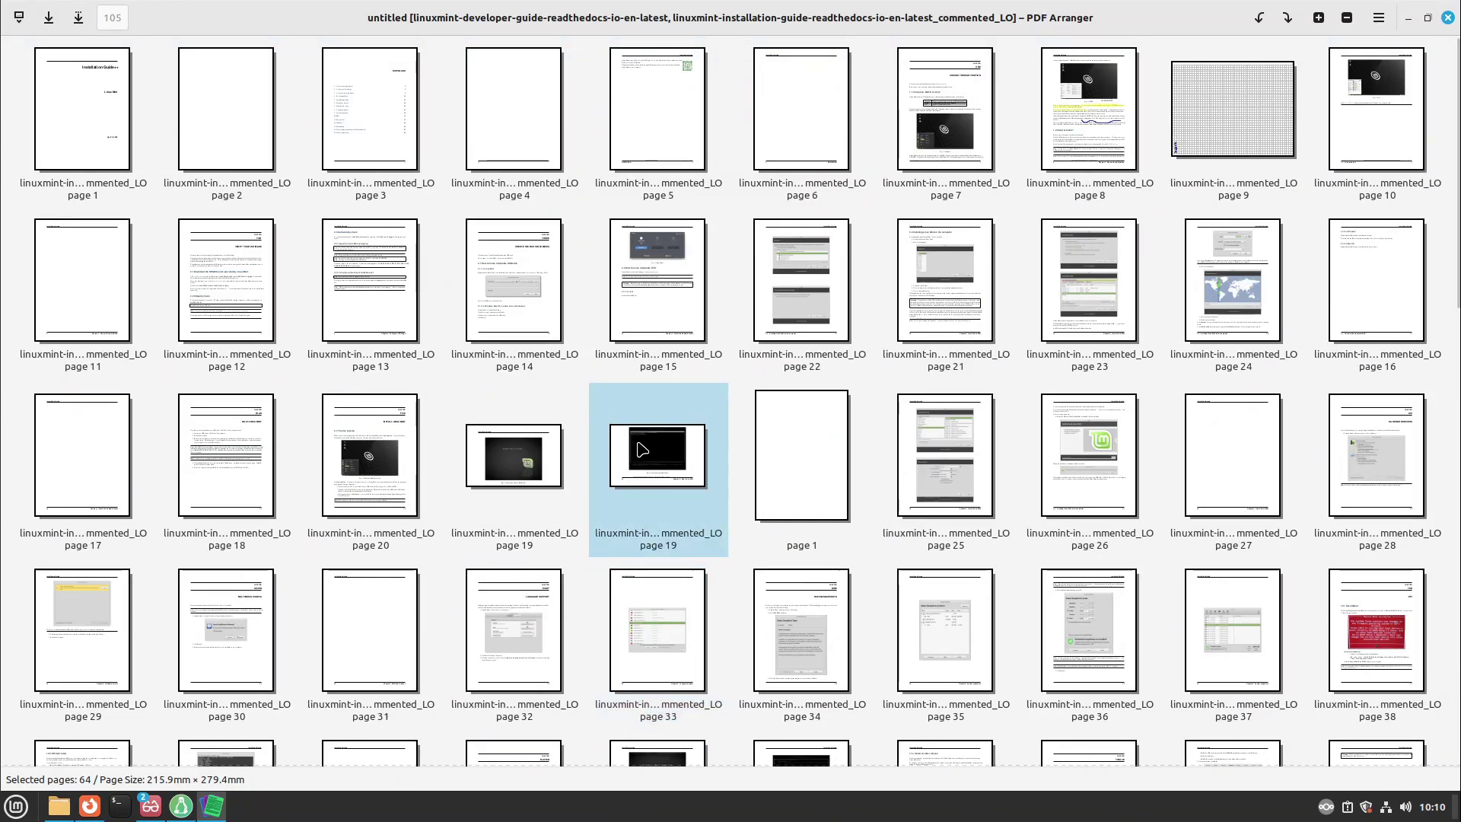
scroll(625, 460, down, 4)
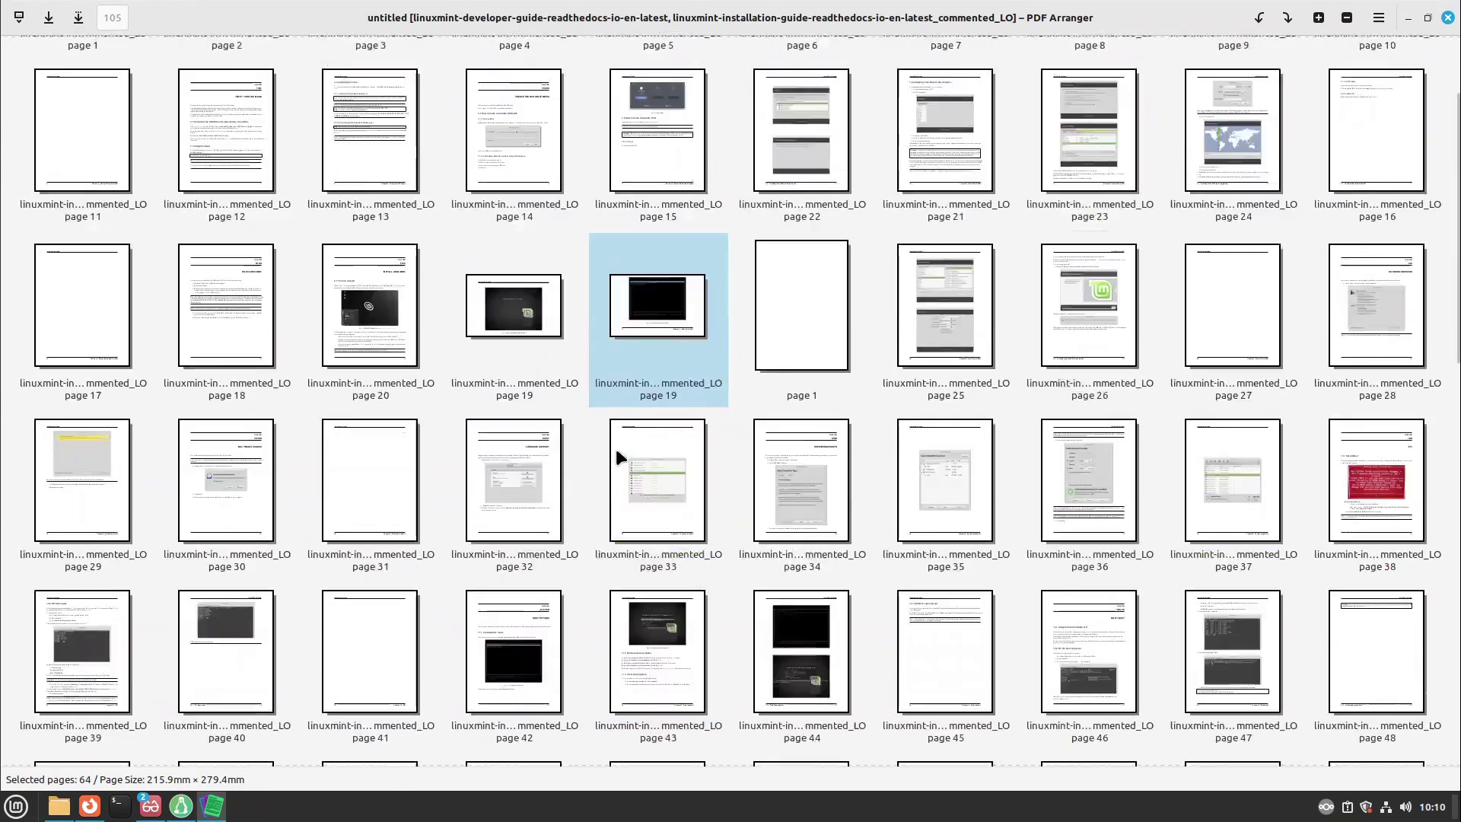
right_click(830, 503)
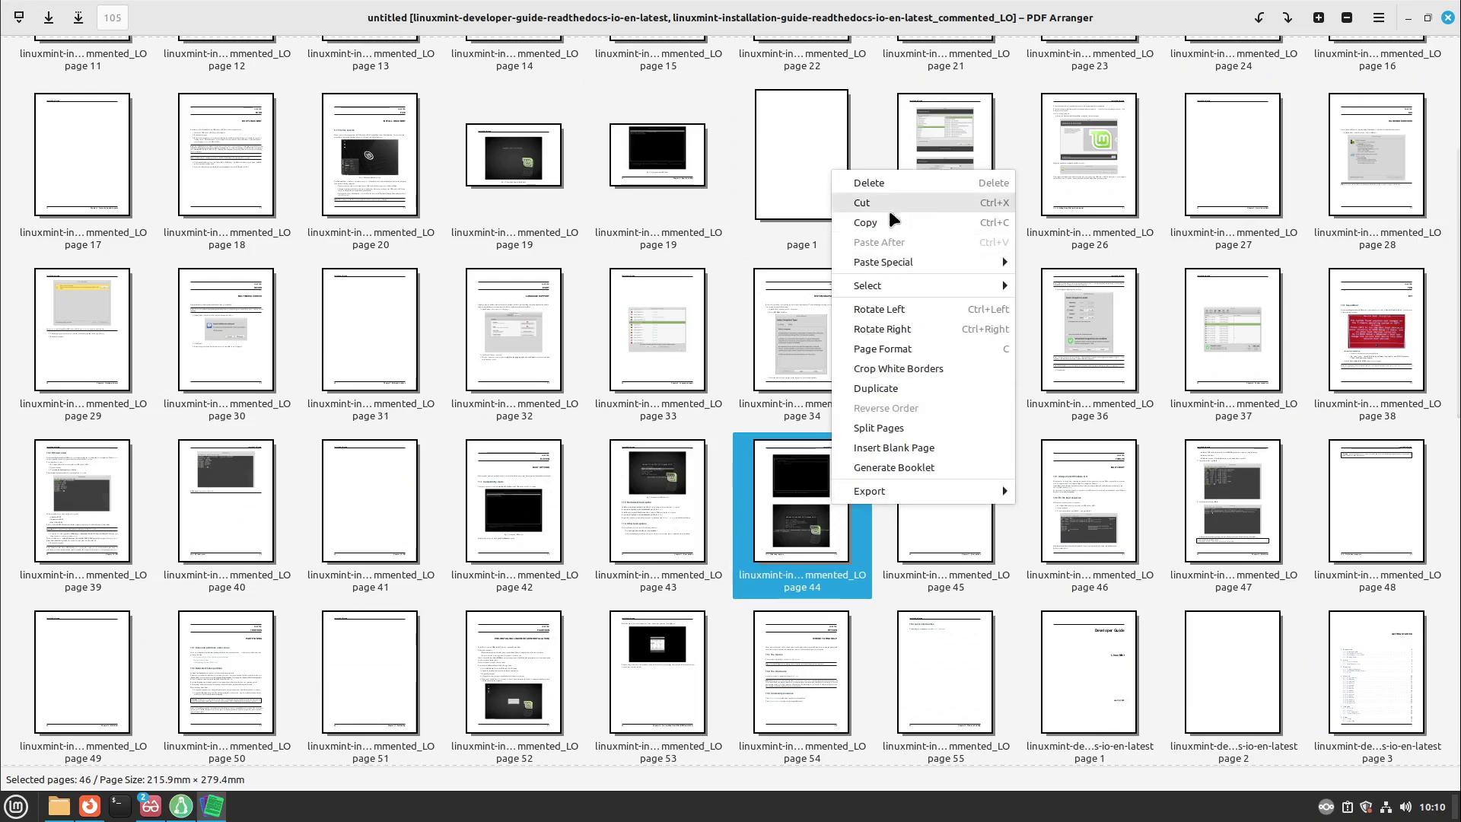
click(870, 183)
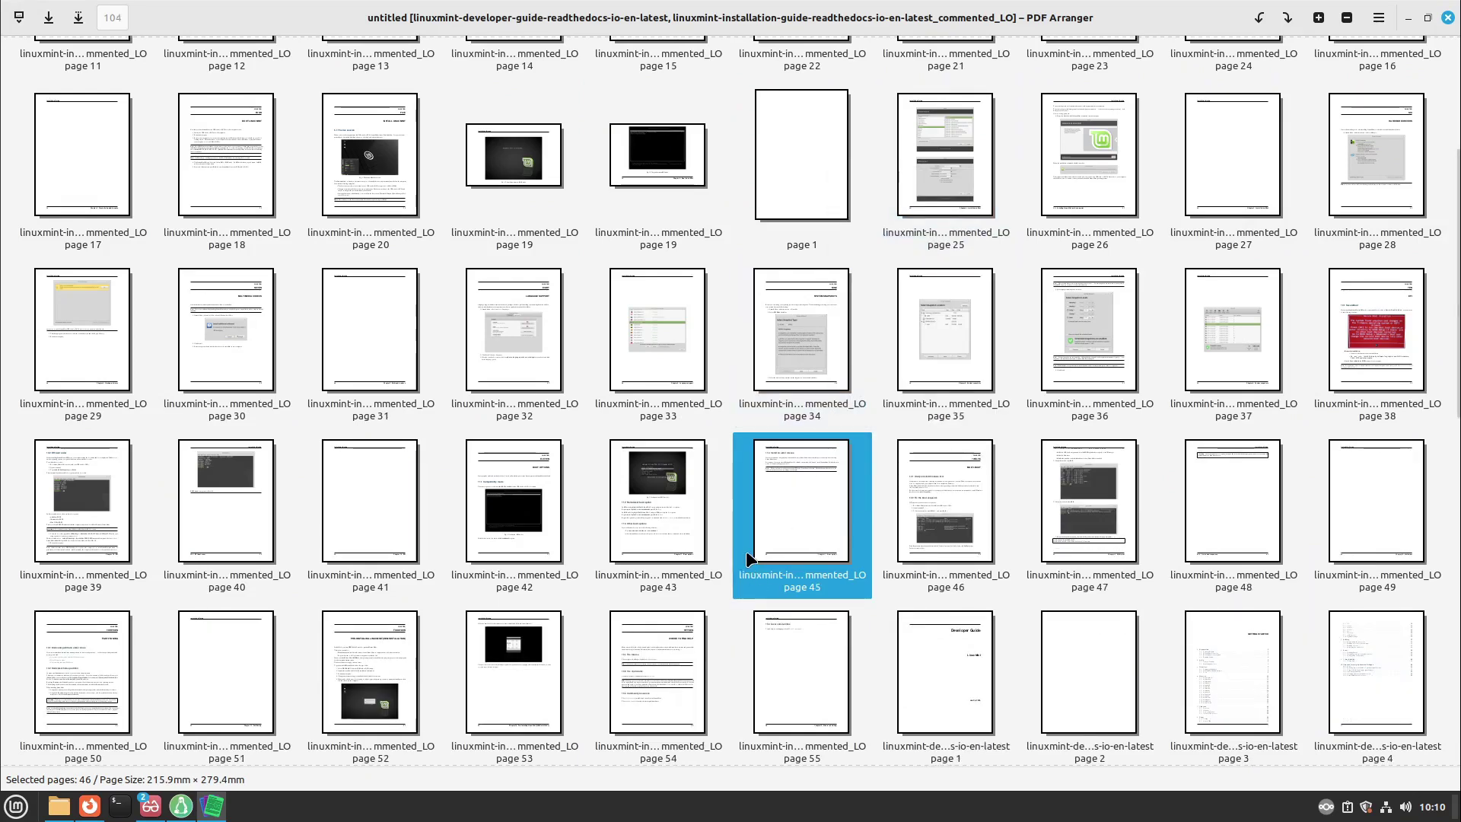
scroll(807, 456, up, 4)
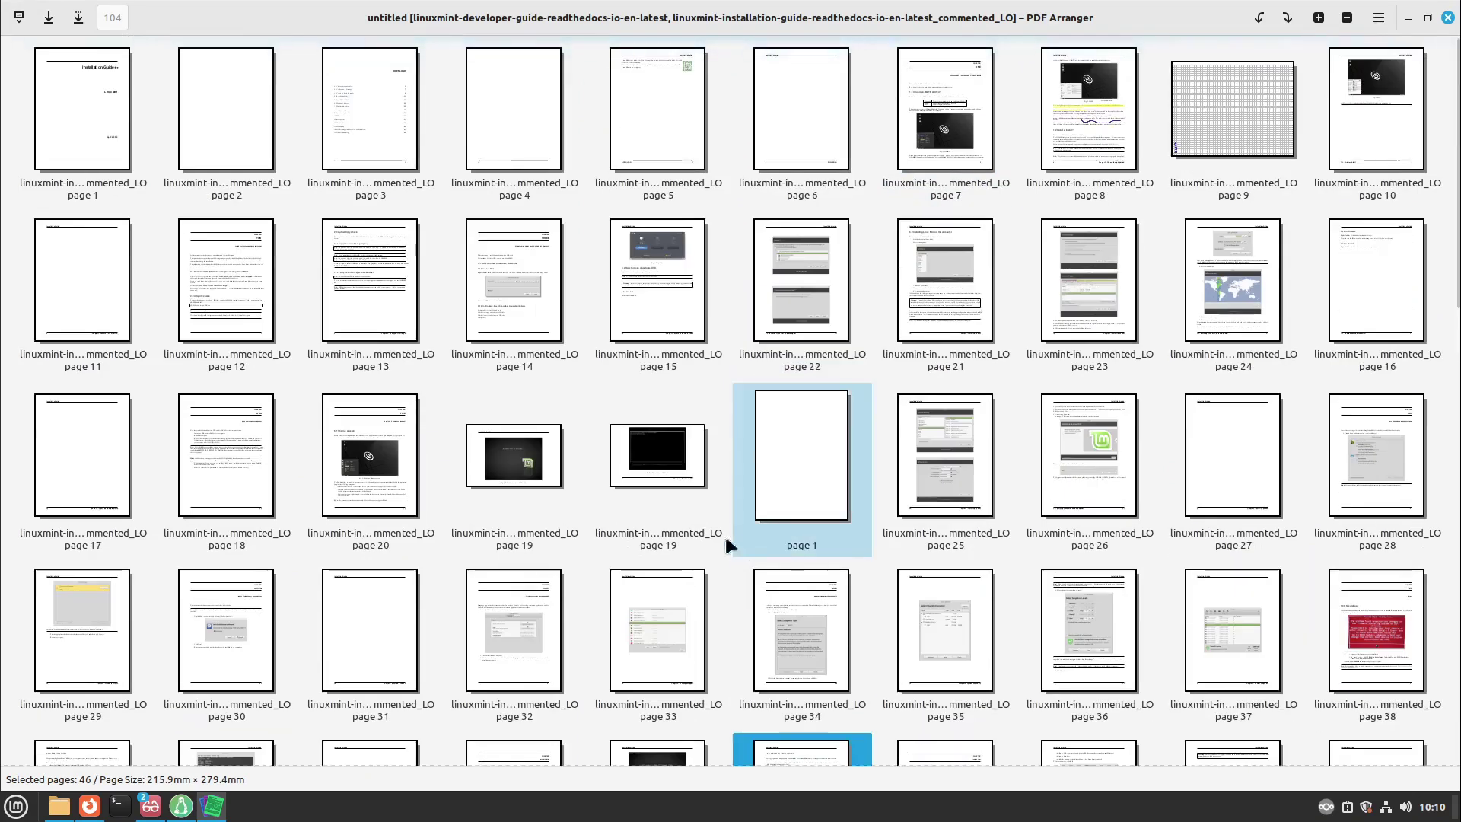
- Save as ..._commented_LO_PDFA.pdf in Downloads, accepting both warnings, and minimize PDF Arranger
click(54, 25)
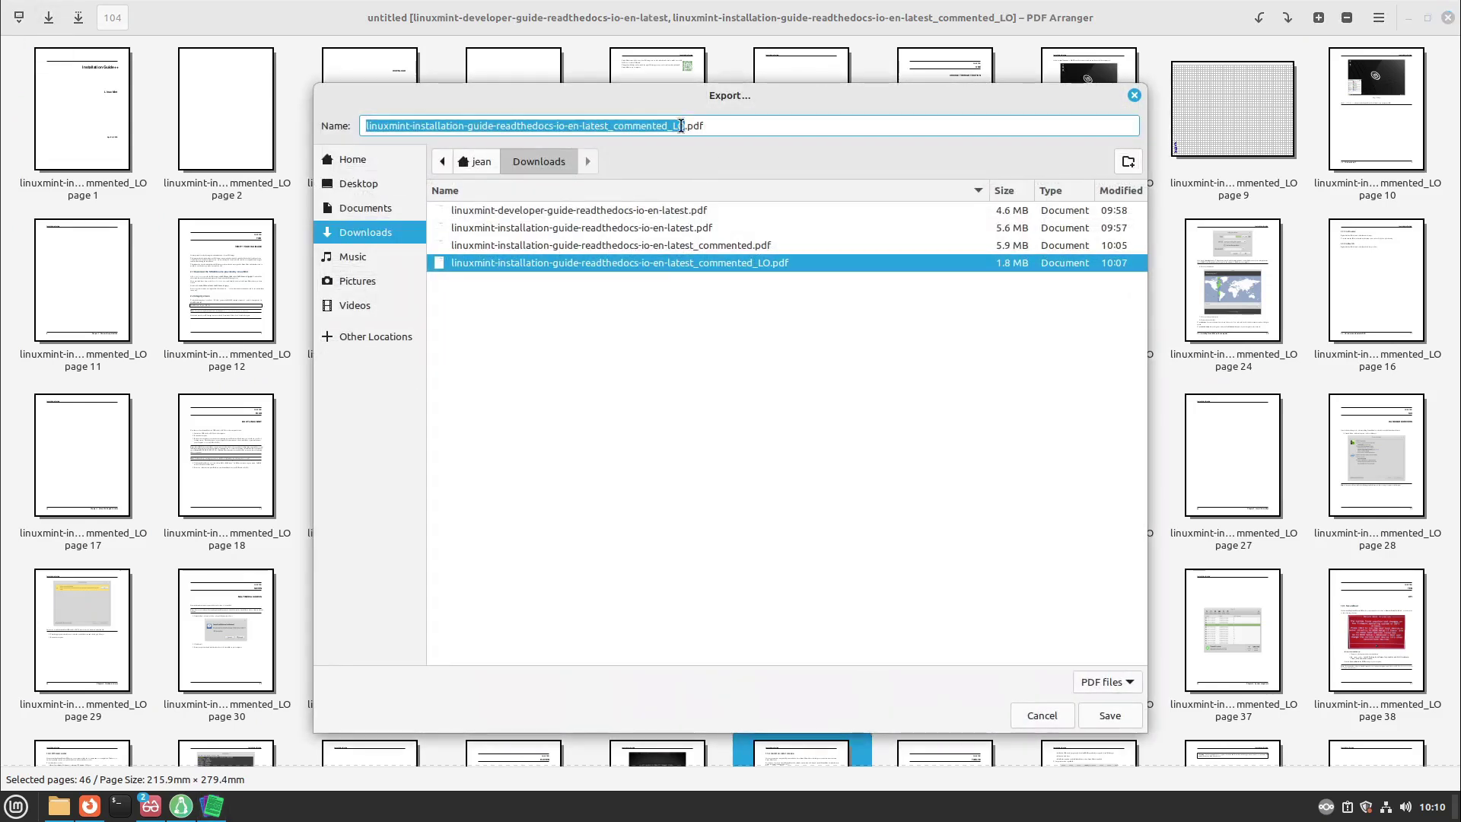
click(681, 126)
text(_)
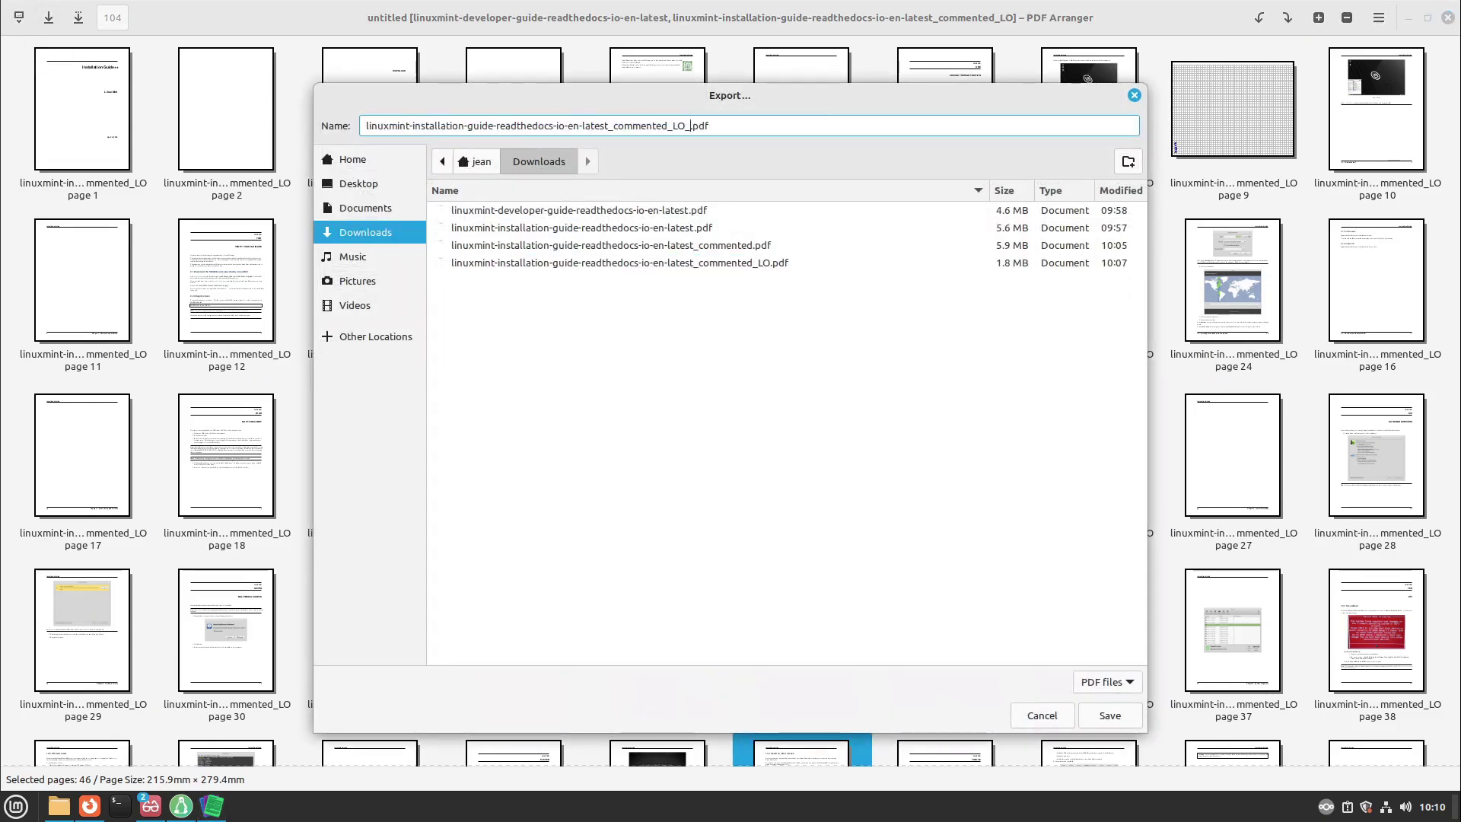
text(PDFA)
key(Return)
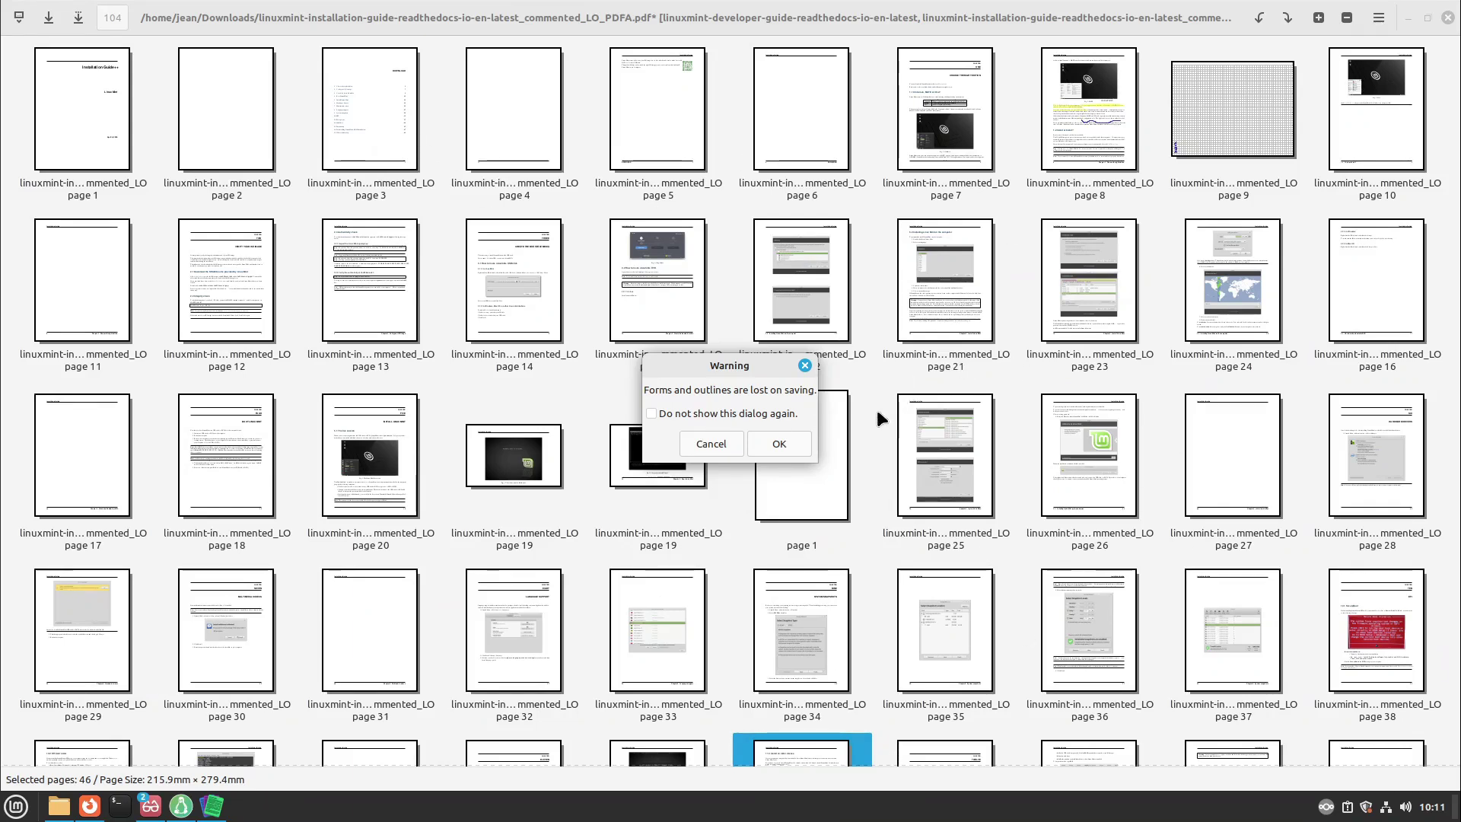
click(788, 444)
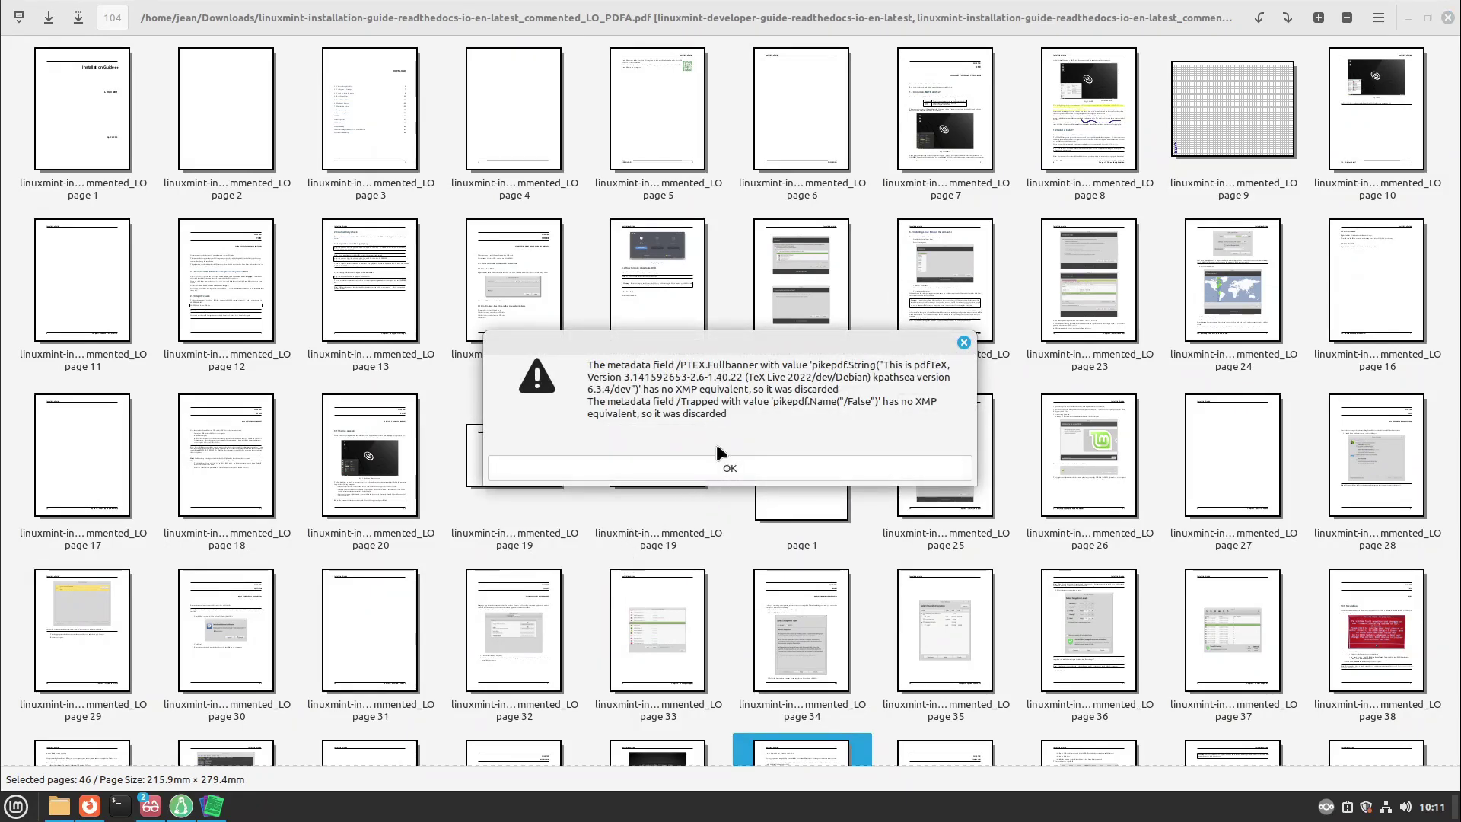
click(770, 472)
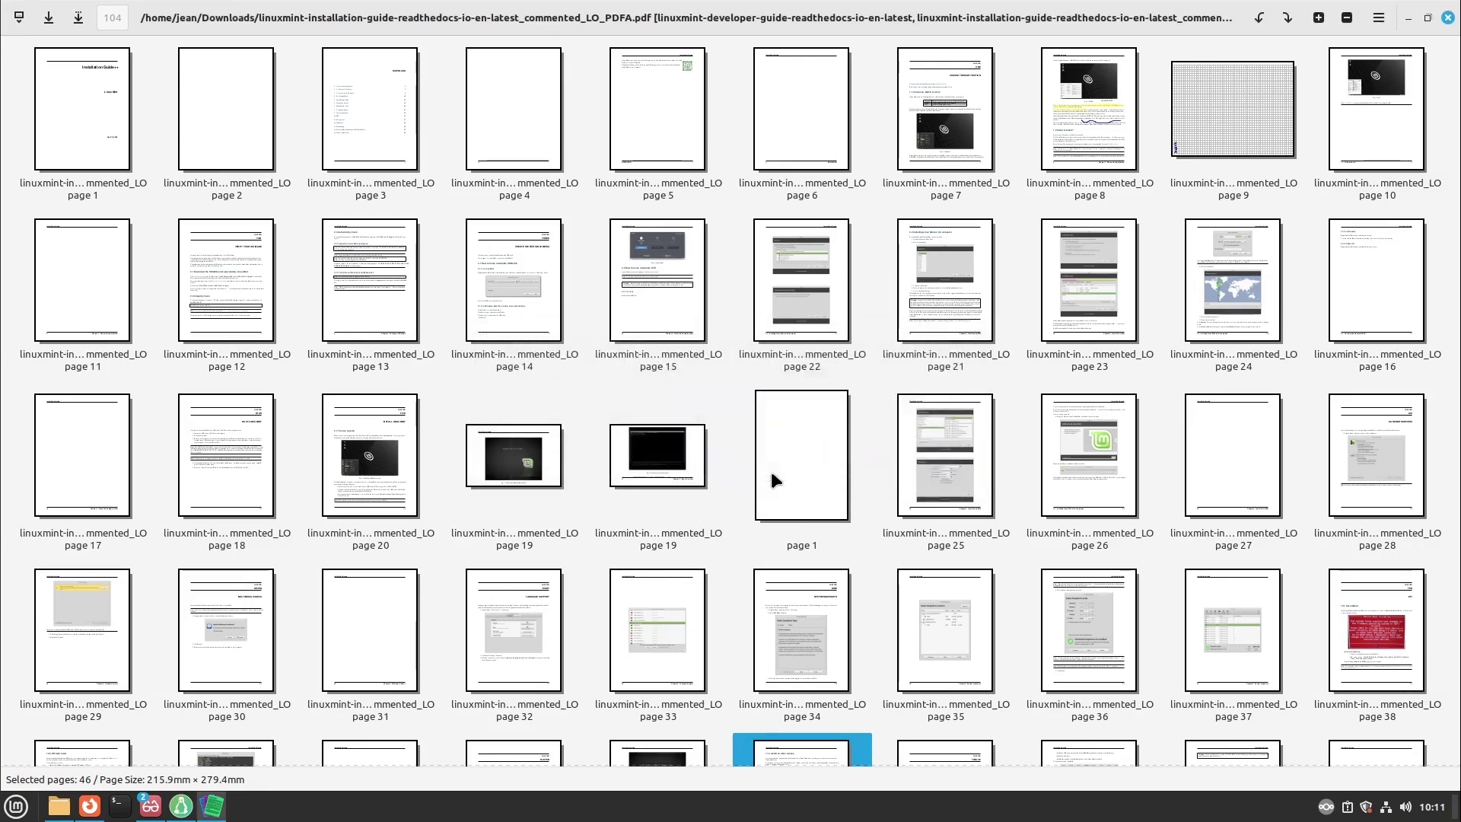
click(1409, 17)
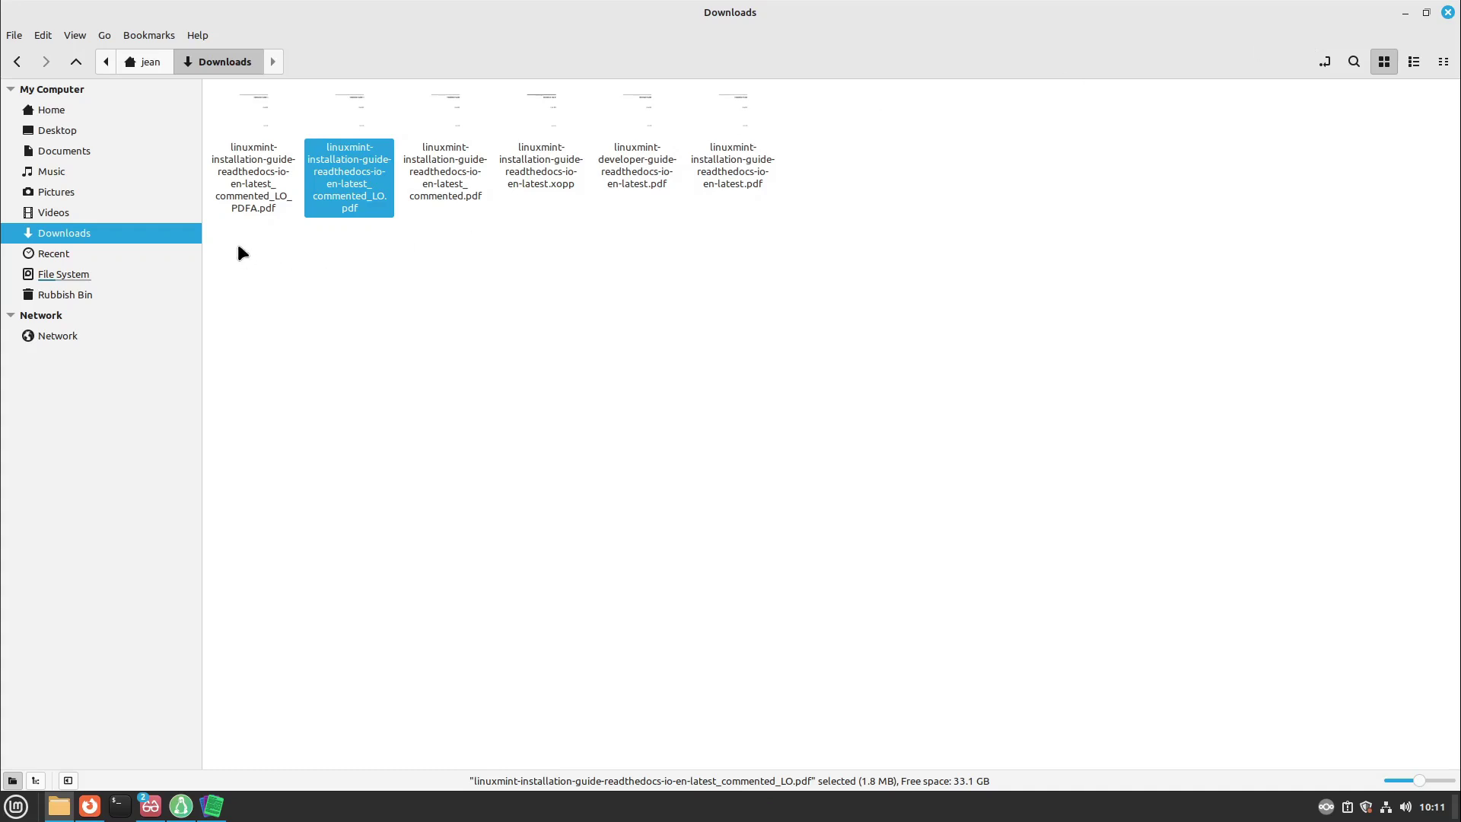
double_click(245, 177)
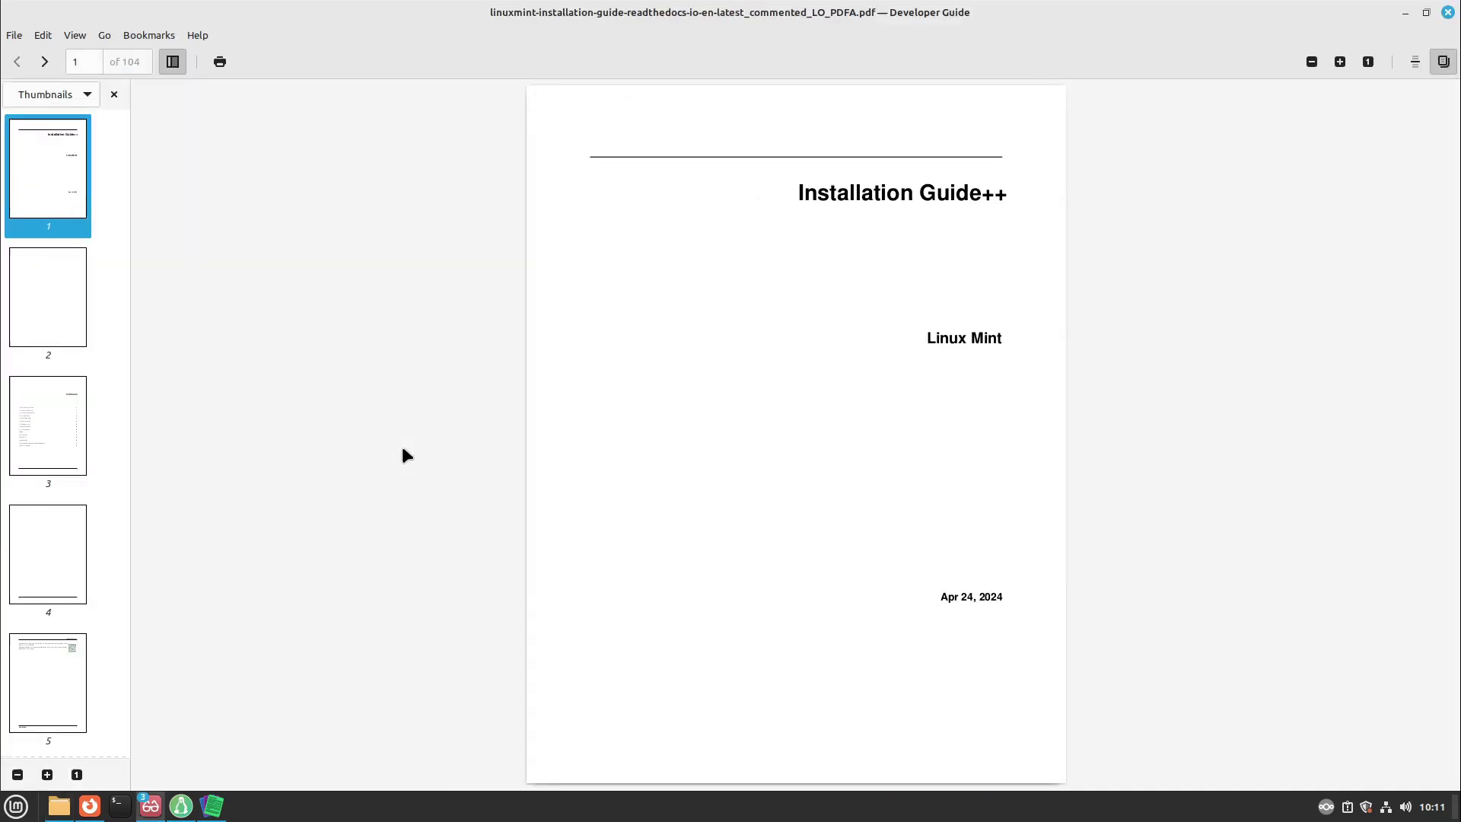
triple_click(925, 195)
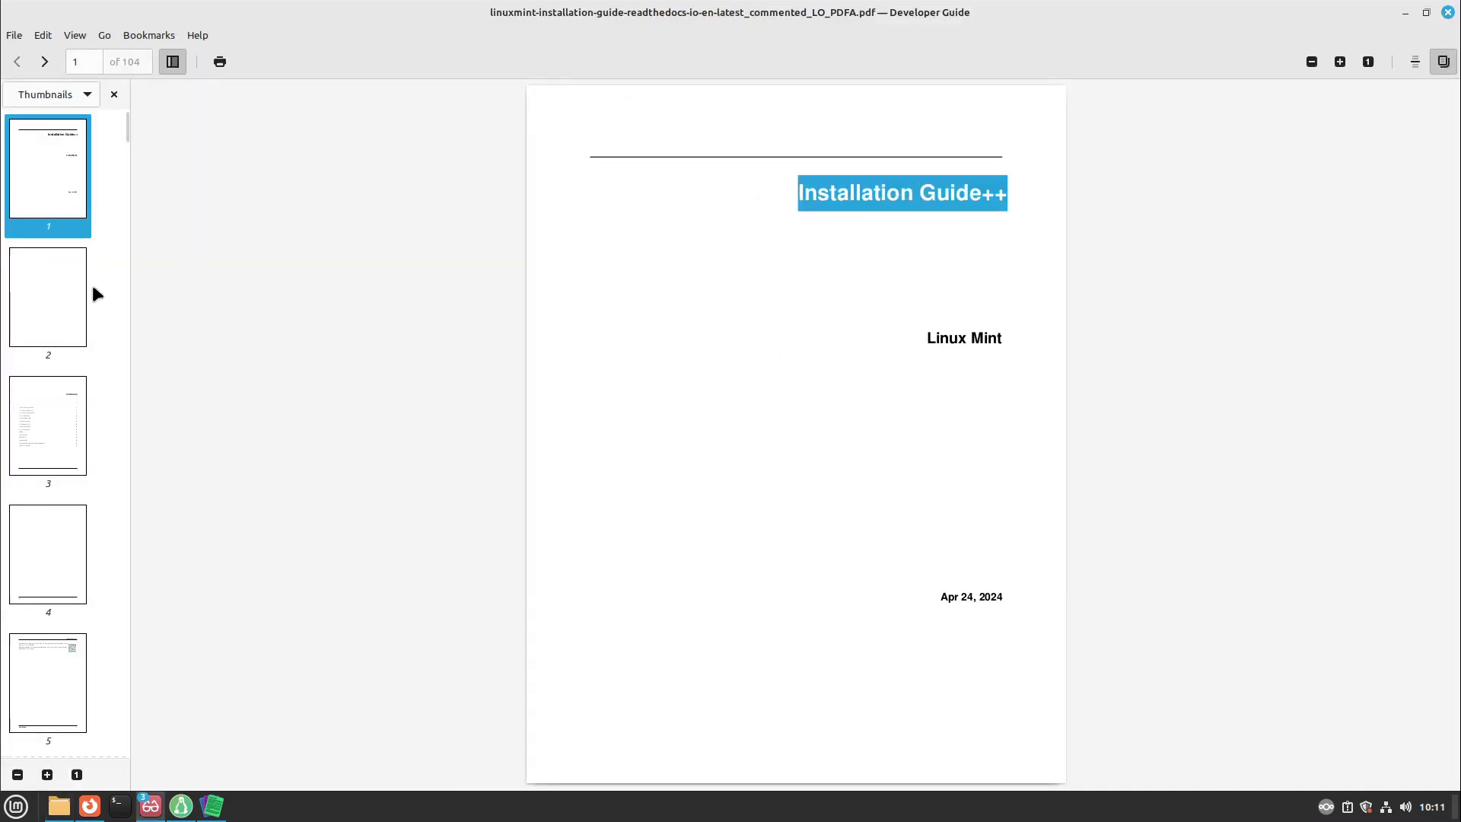
click(46, 457)
click(52, 618)
key(Down)
key(Down)
key(Down)
key(Down)
key(Down)
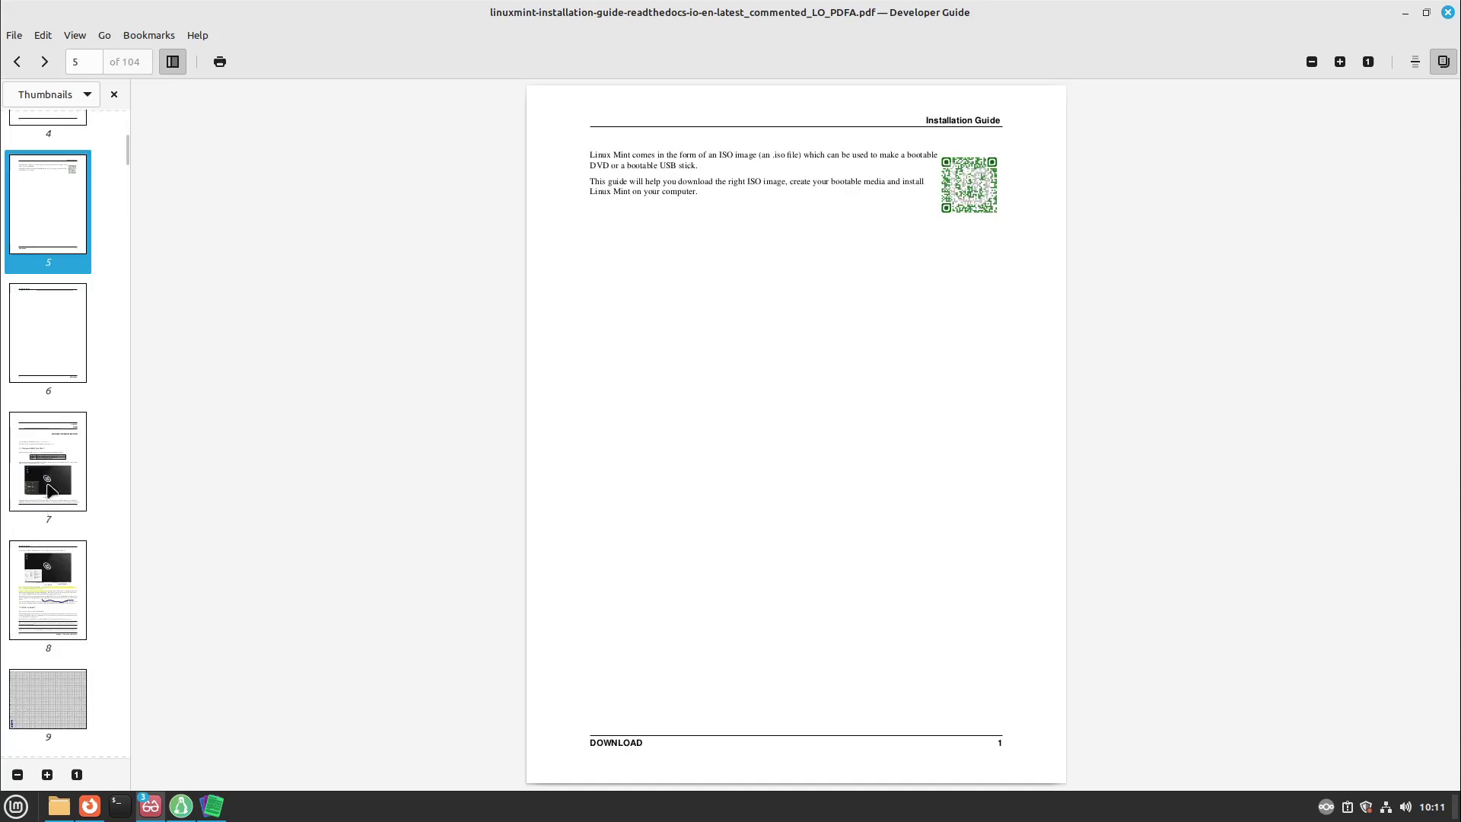
key(Down)
key(Down)
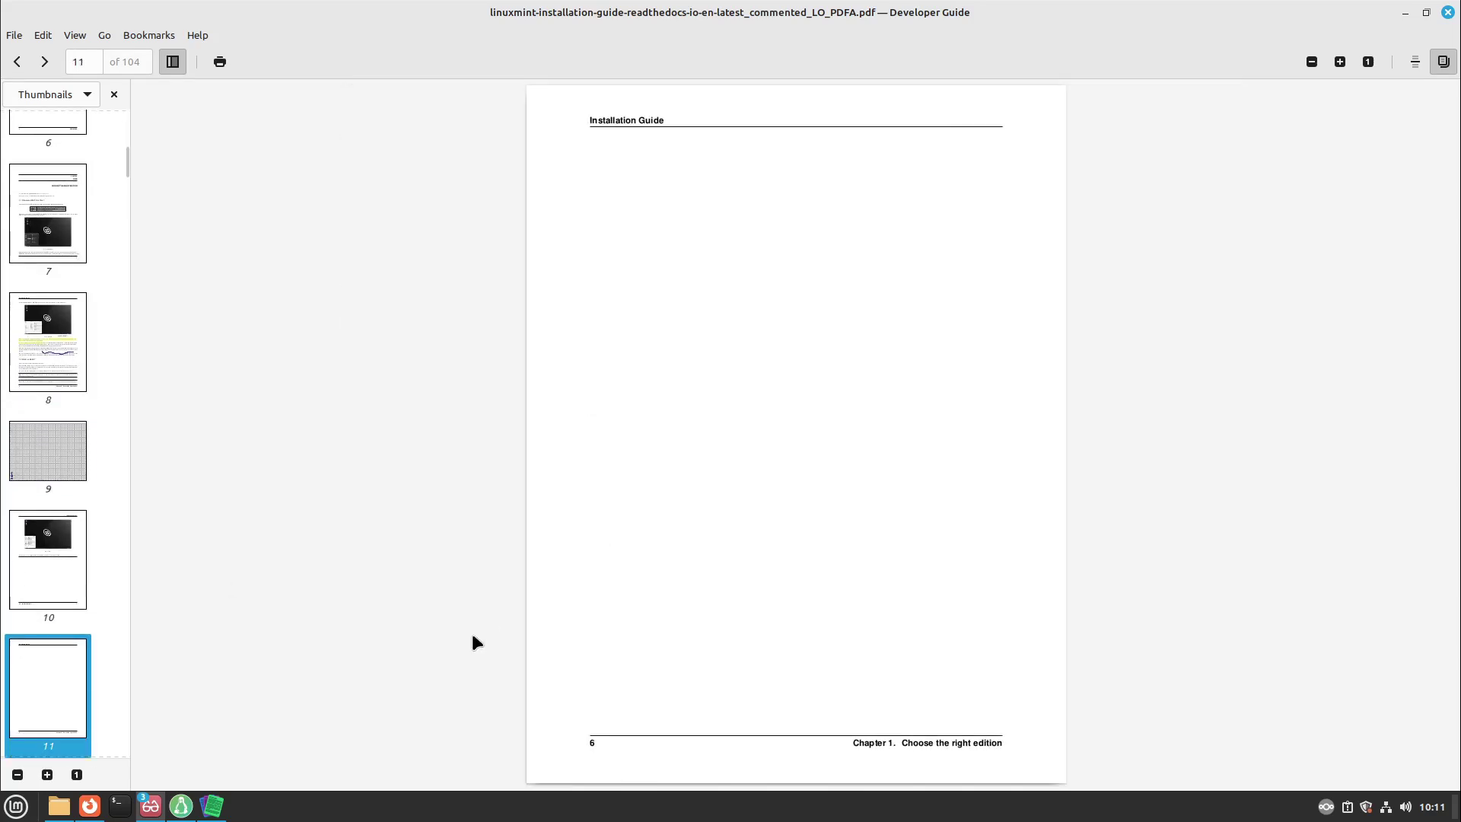
key(Up)
key(Up)
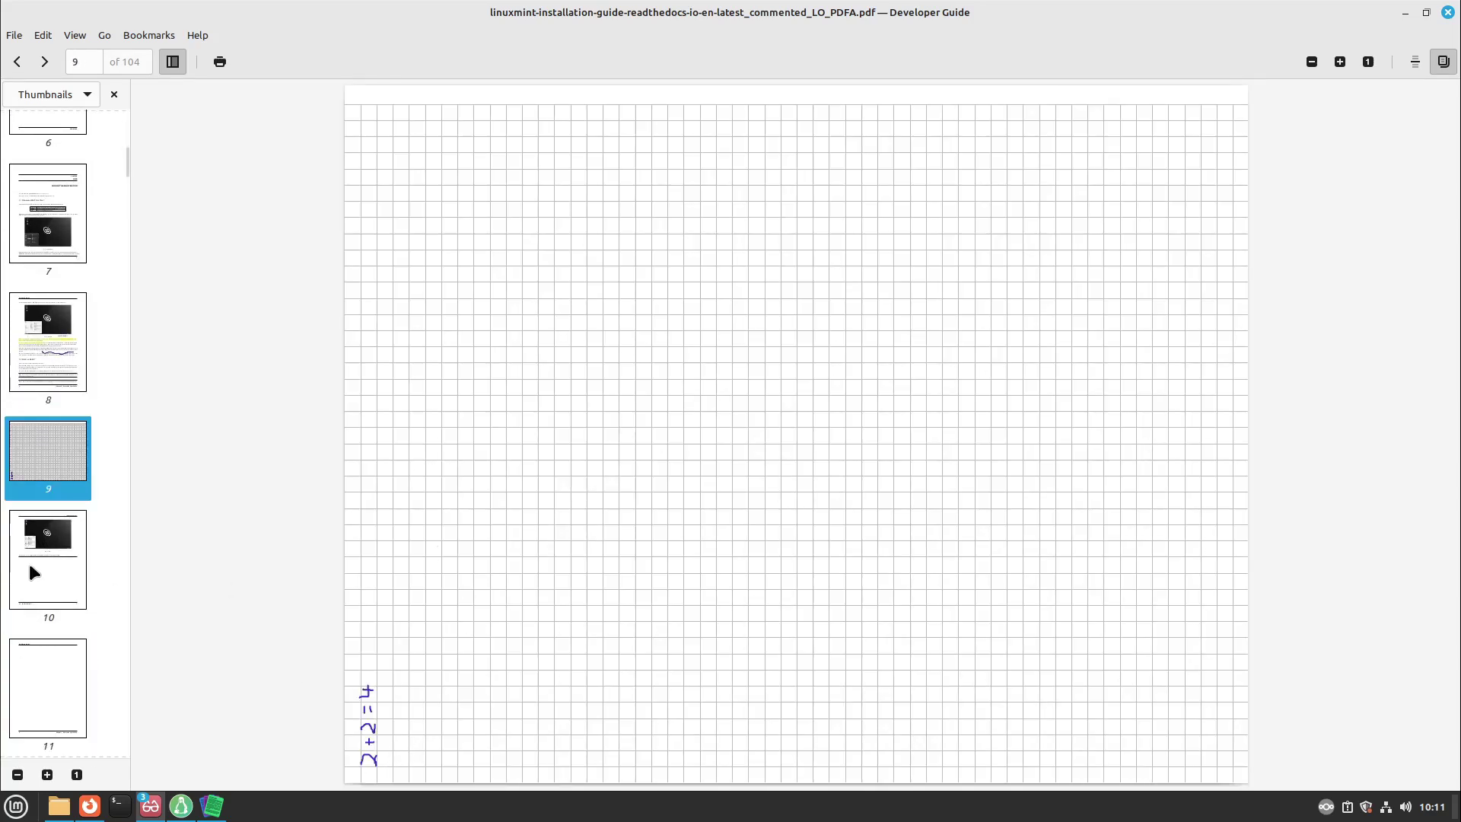
scroll(31, 566, down, 20)
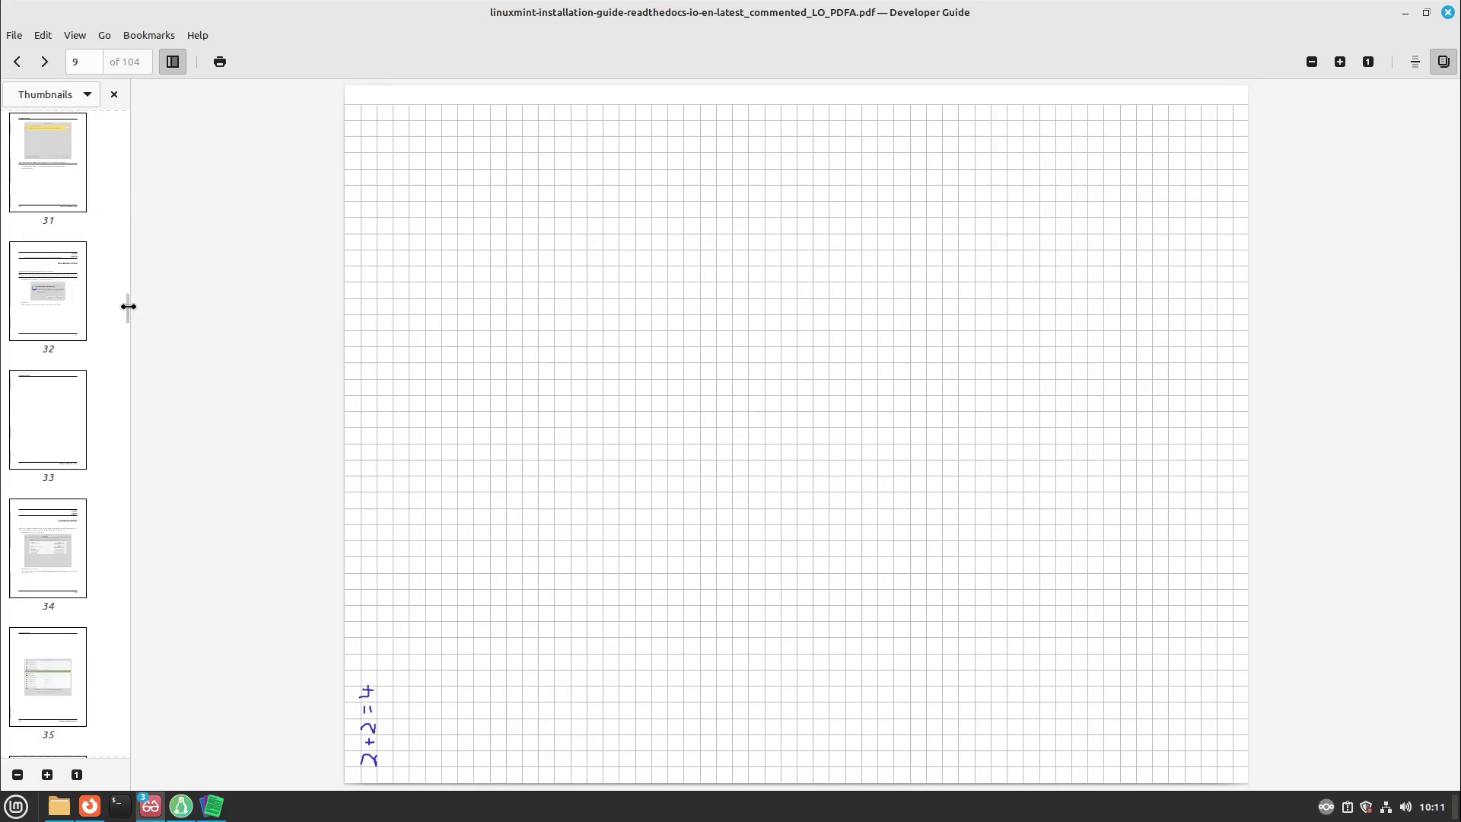
drag(127, 306, 126, 373)
drag(130, 408, 130, 446)
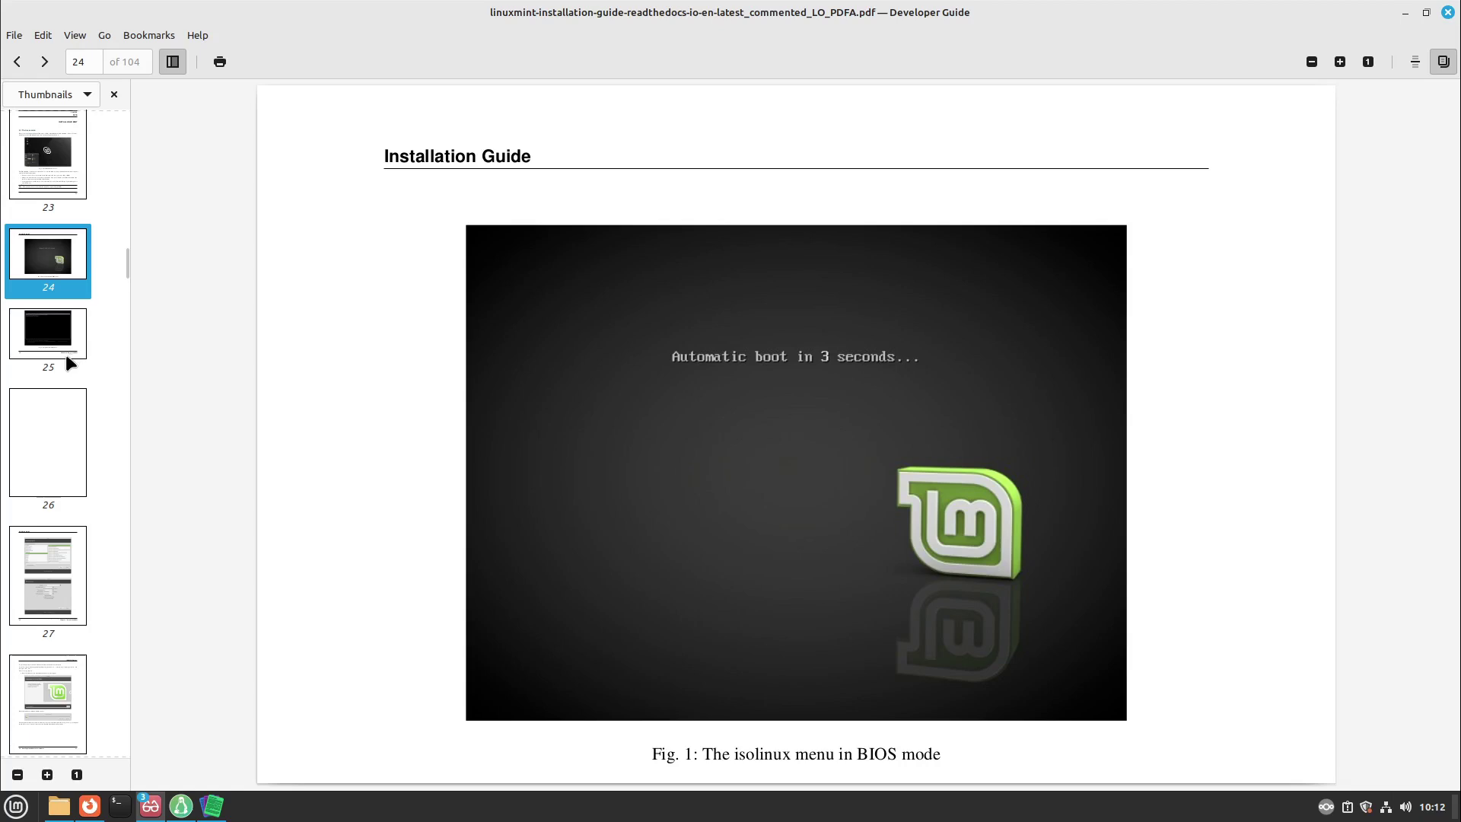
click(65, 354)
click(45, 248)
click(1448, 13)
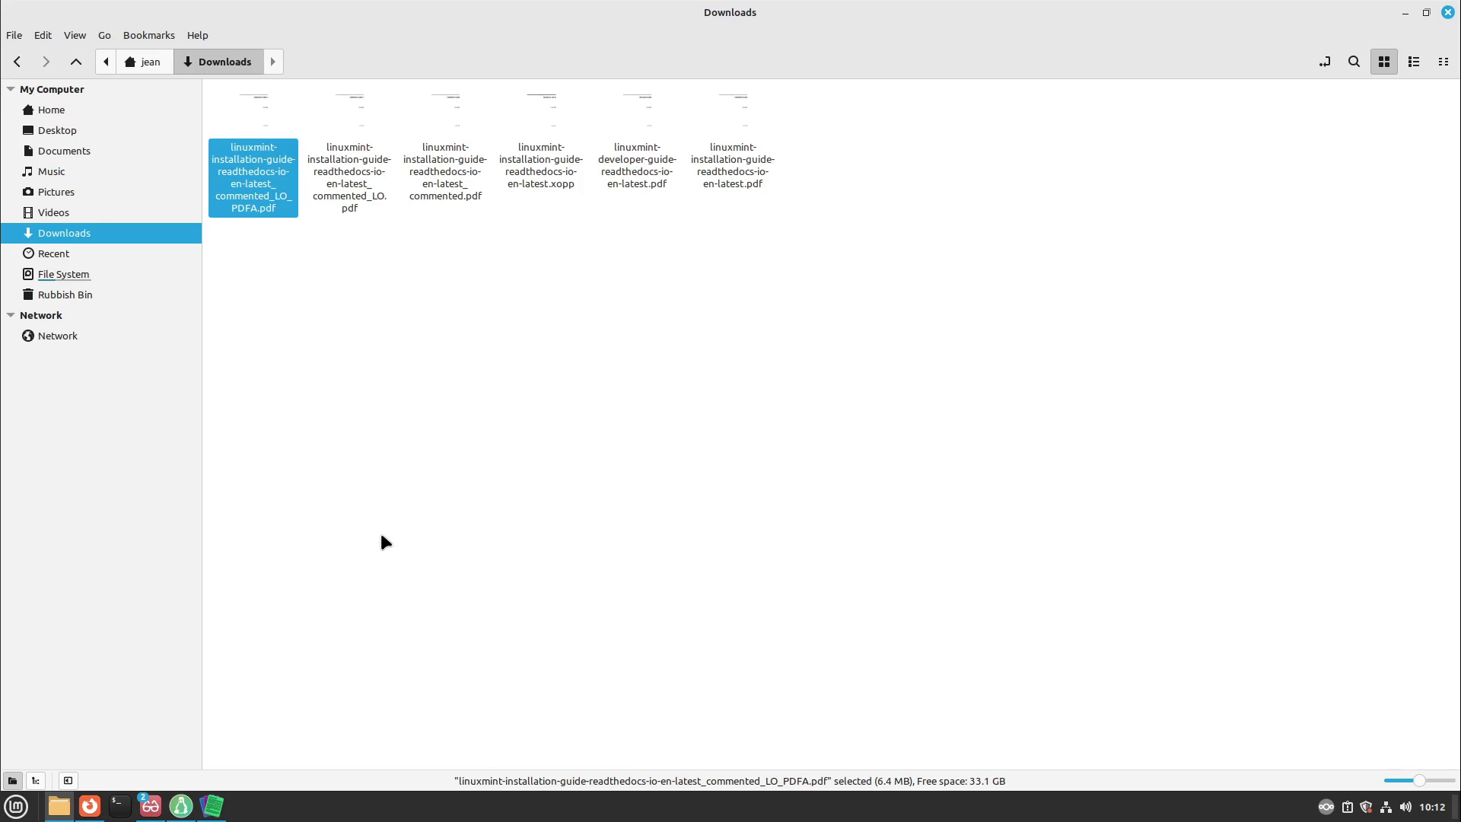
- Load Adobe's Convert PDF to Word page in a new Firefox tab from the pasted URL
click(89, 809)
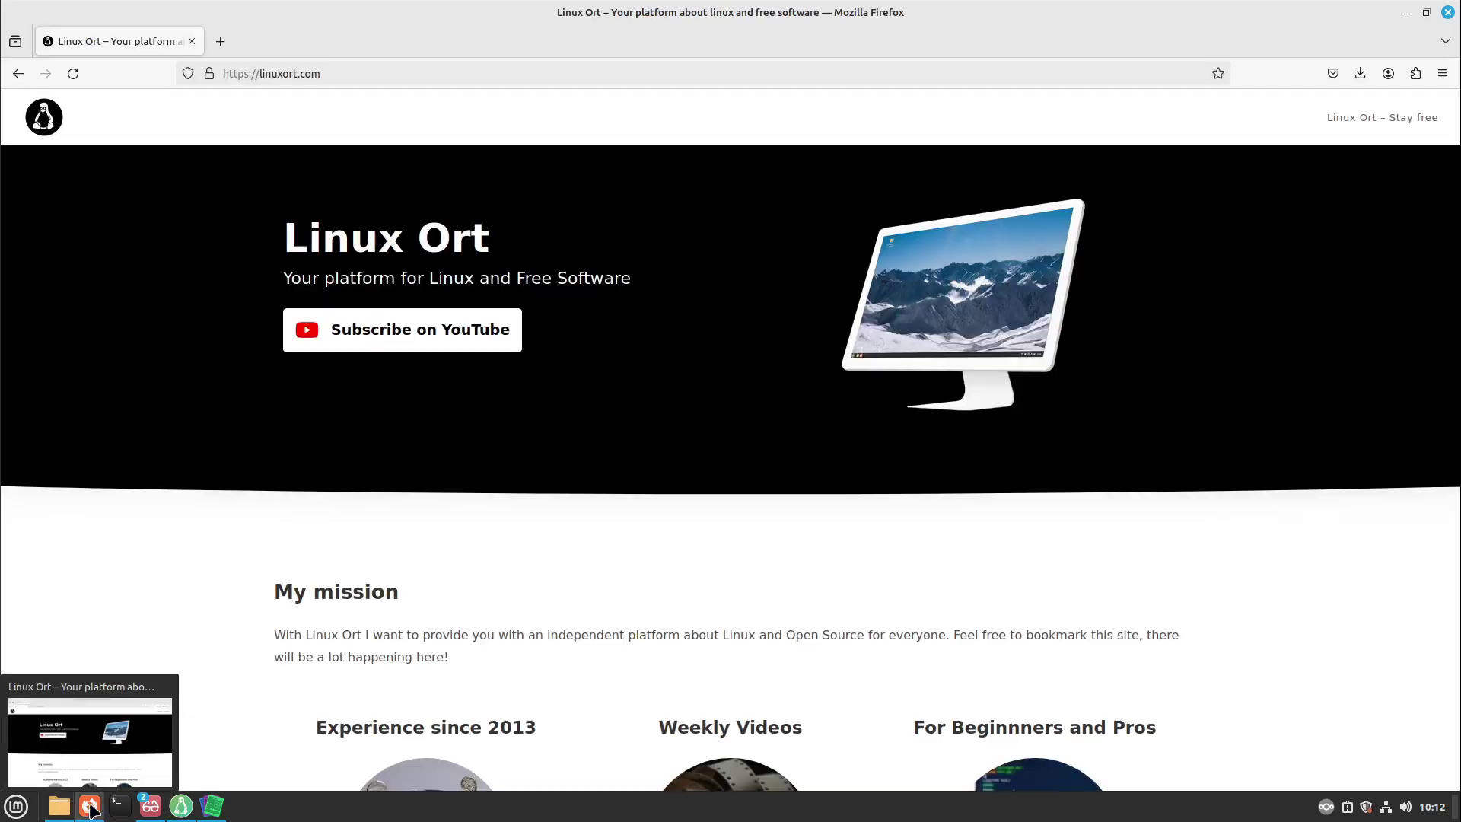
click(222, 42)
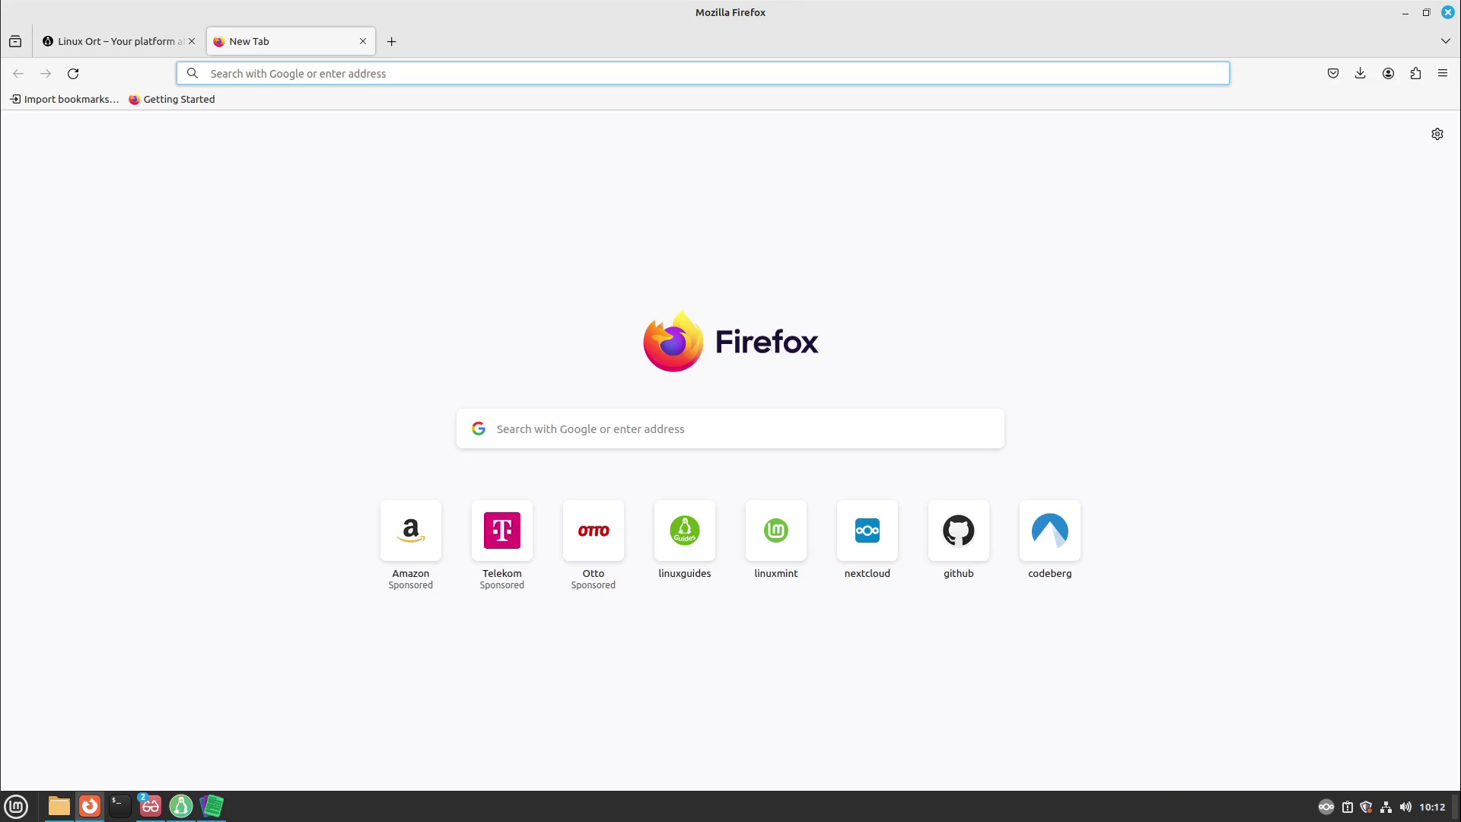
click(274, 67)
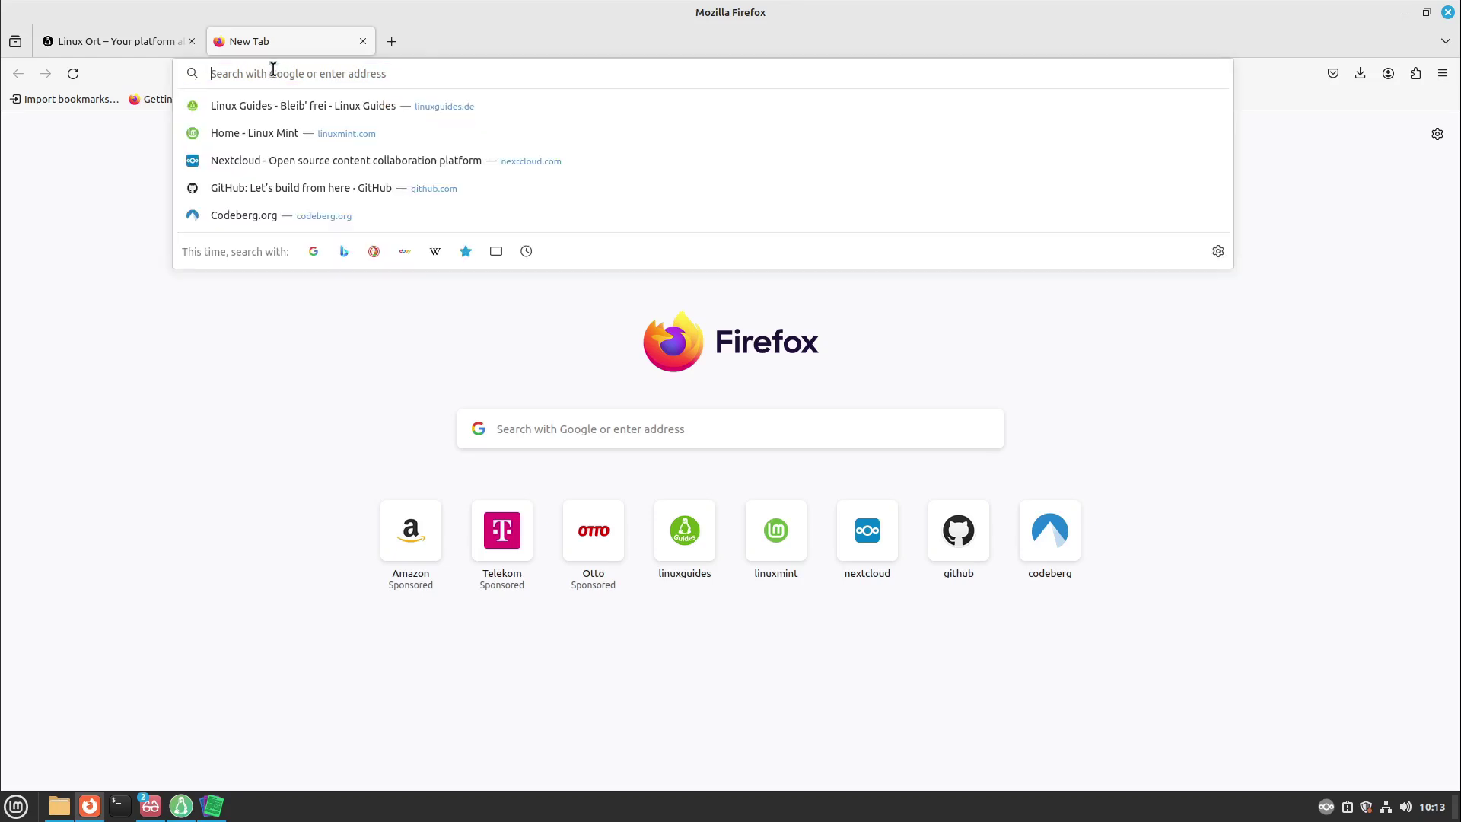
text(https://www.adobe.com/acrobat/online/pdf-to-word.html)
click(346, 110)
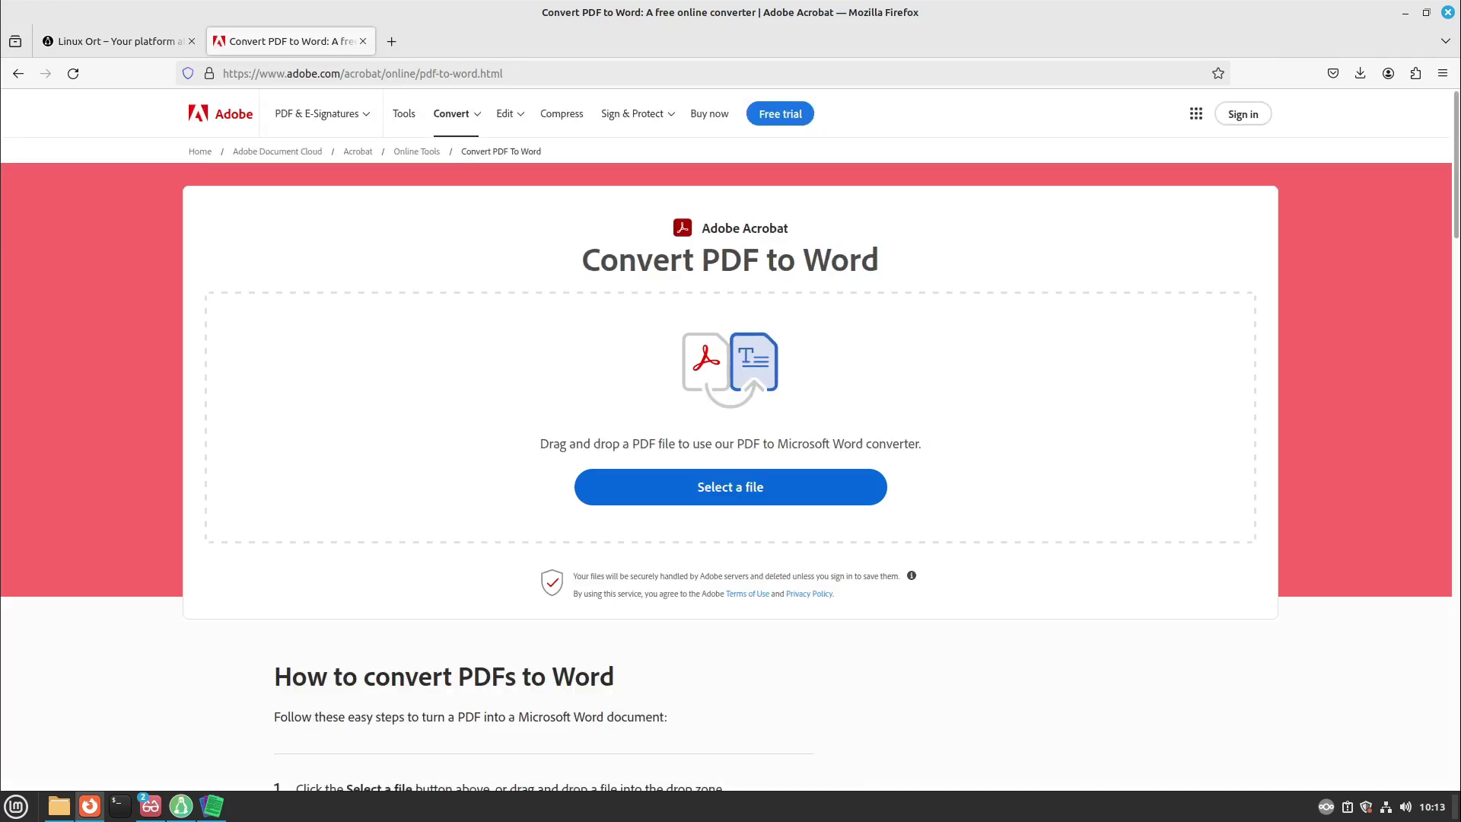
- Upload the _LO_PDFA.pdf from Downloads to Adobe for Word conversion
click(676, 488)
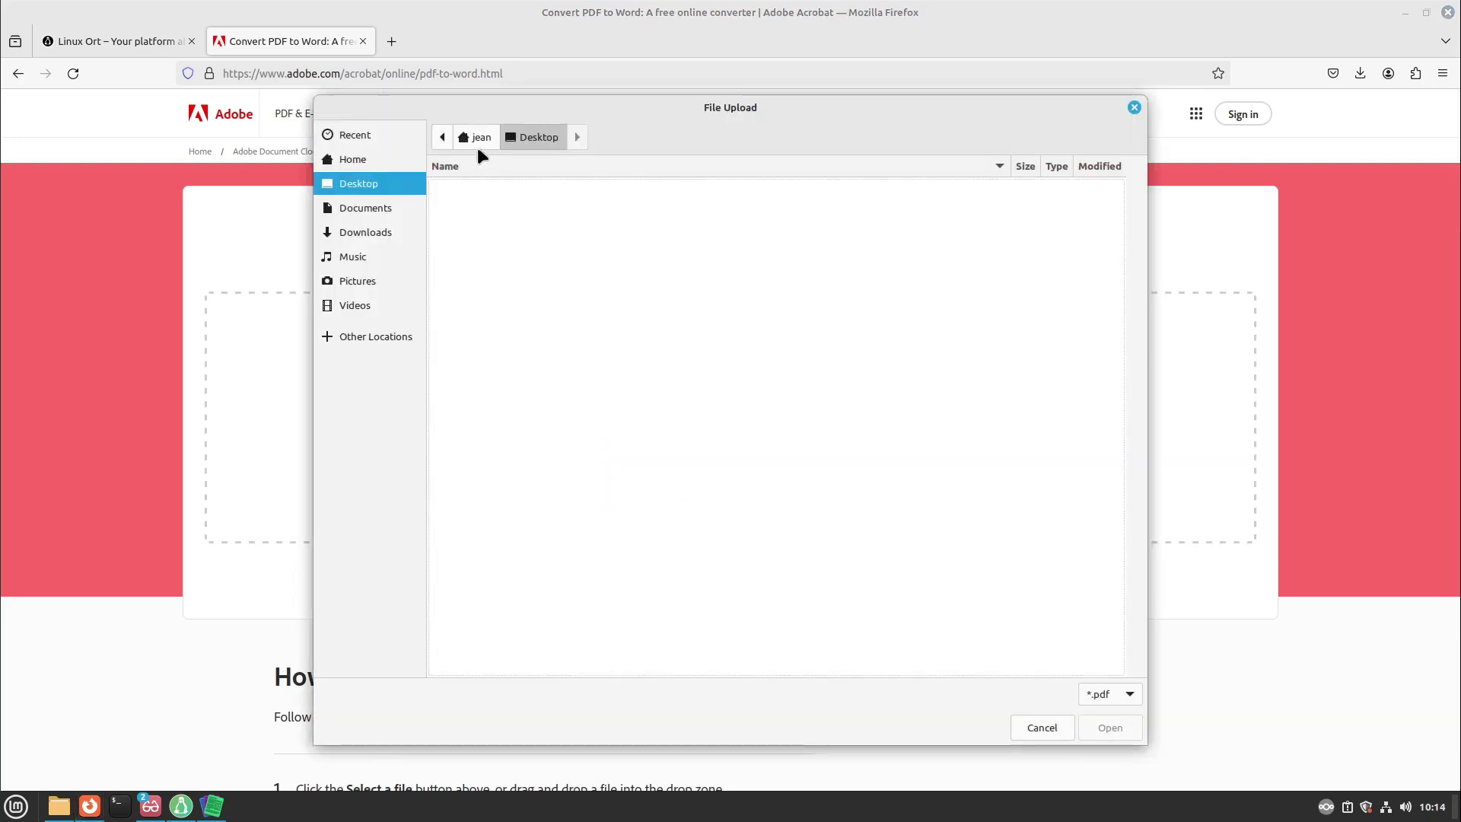
click(734, 261)
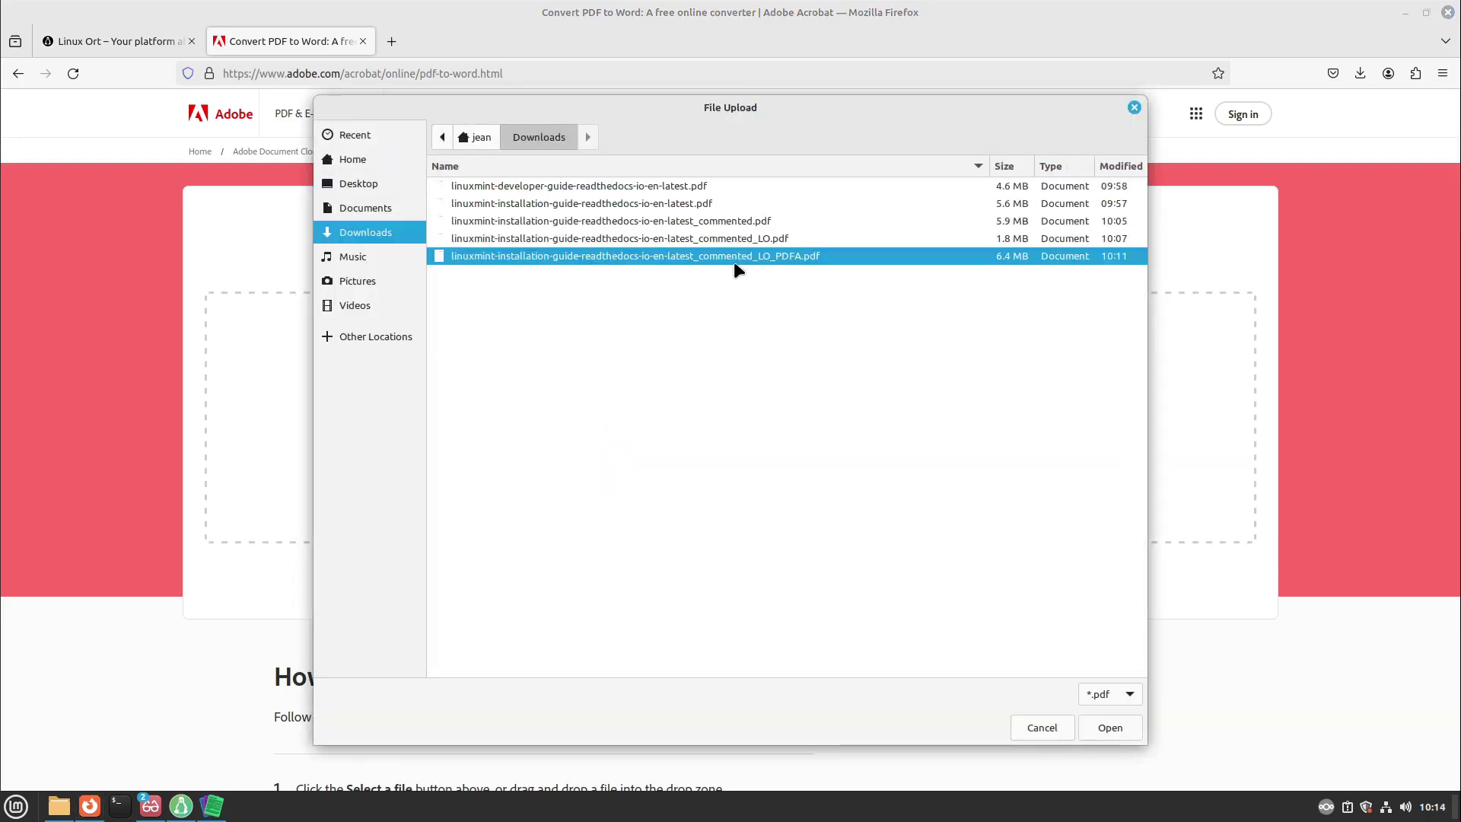
click(1133, 728)
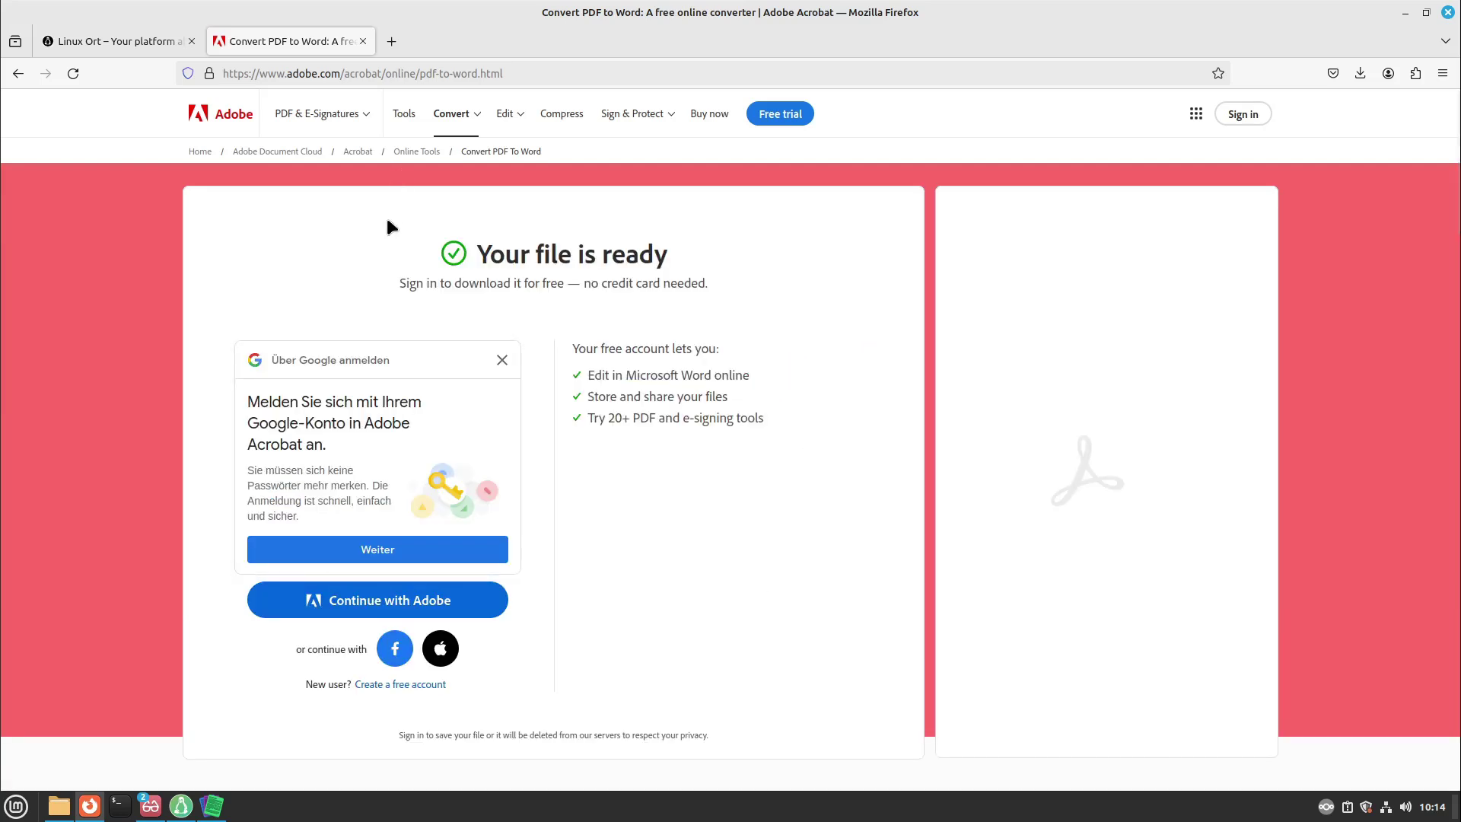
click(392, 41)
- Visit softmaker.com's SoftMaker Office page, then return to the Adobe tab and the Downloads folder
text(softmaker.com)
key(Return)
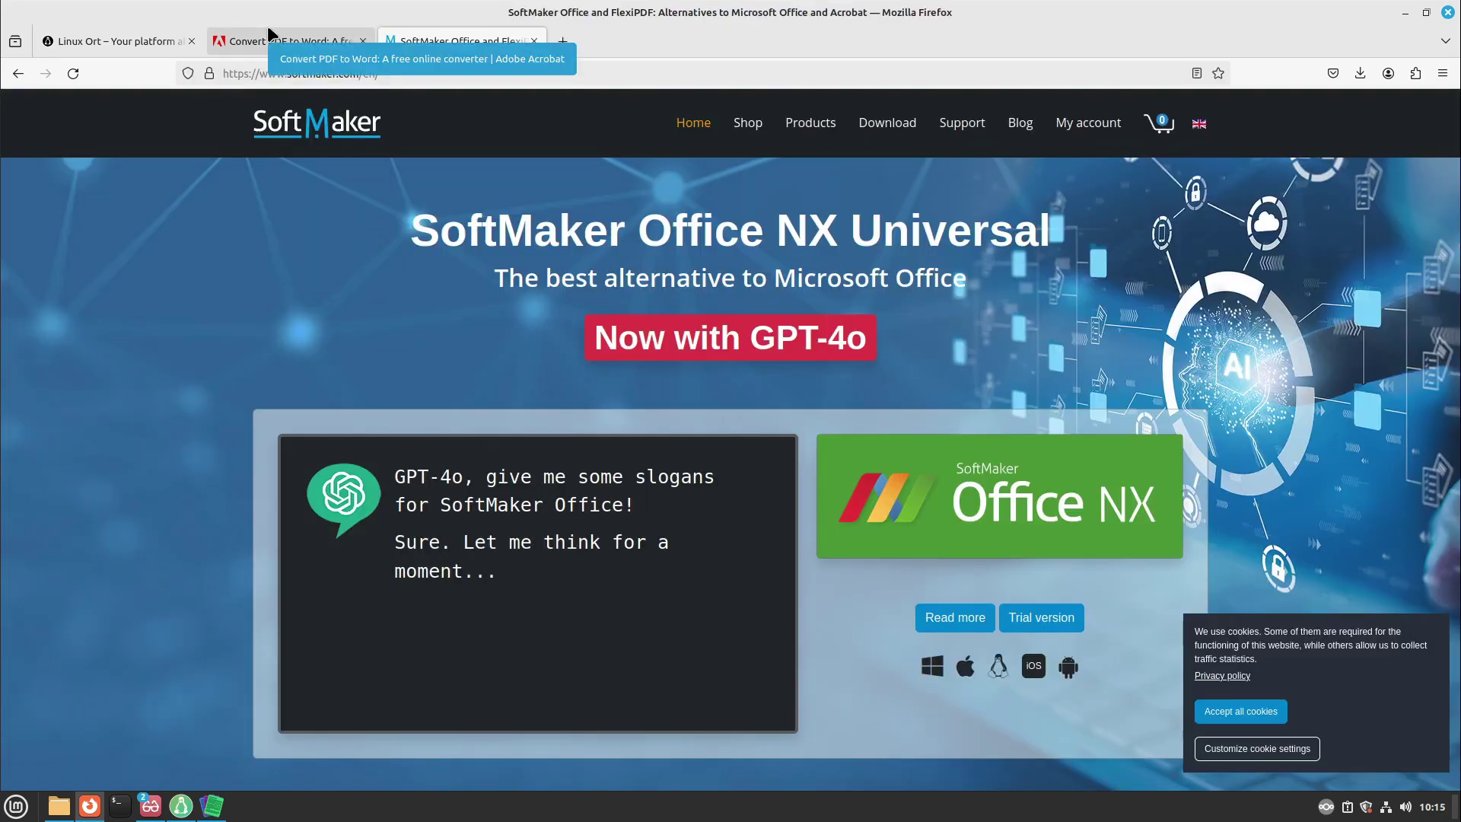
click(450, 253)
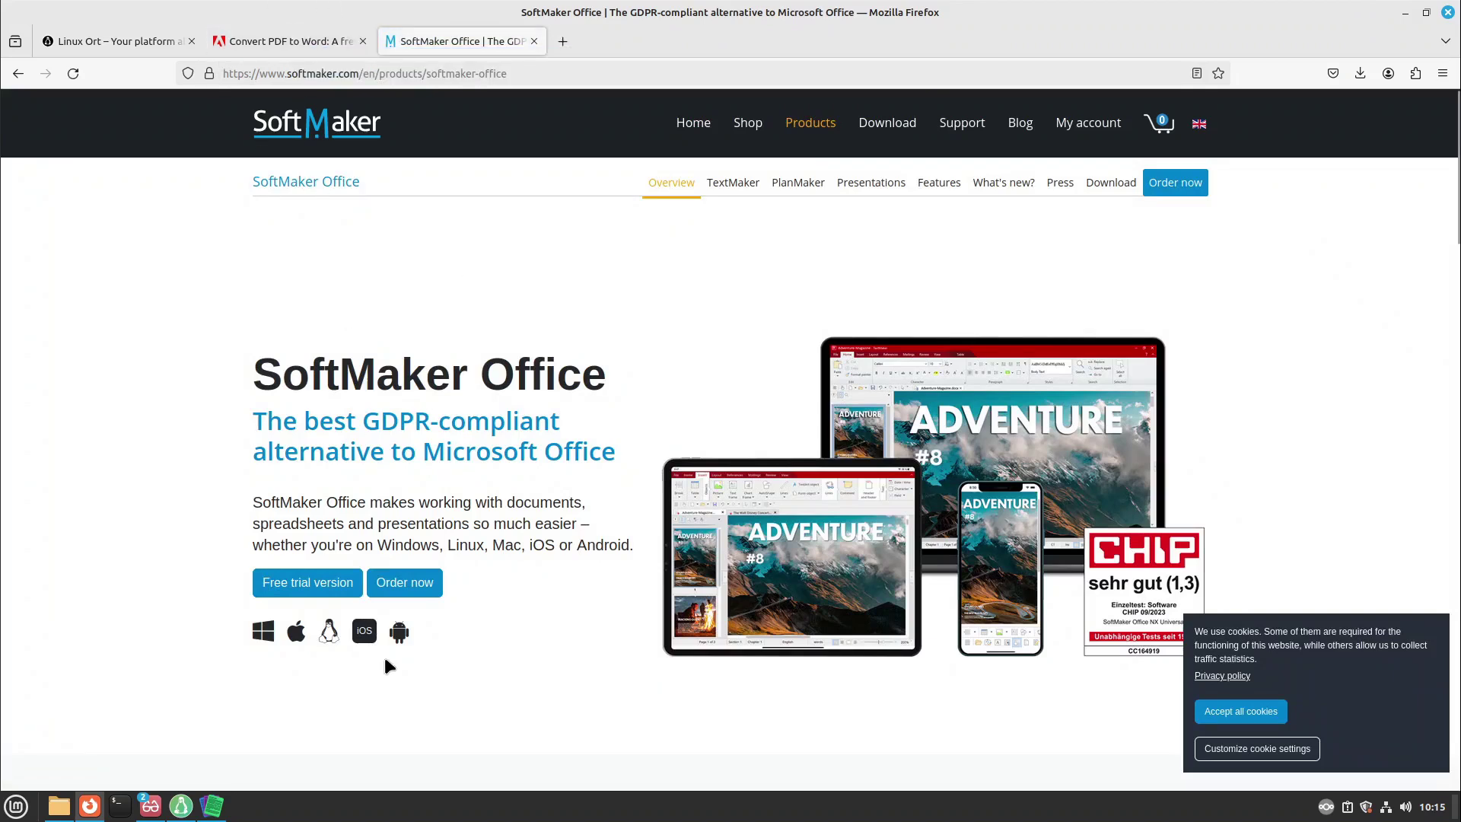
click(273, 44)
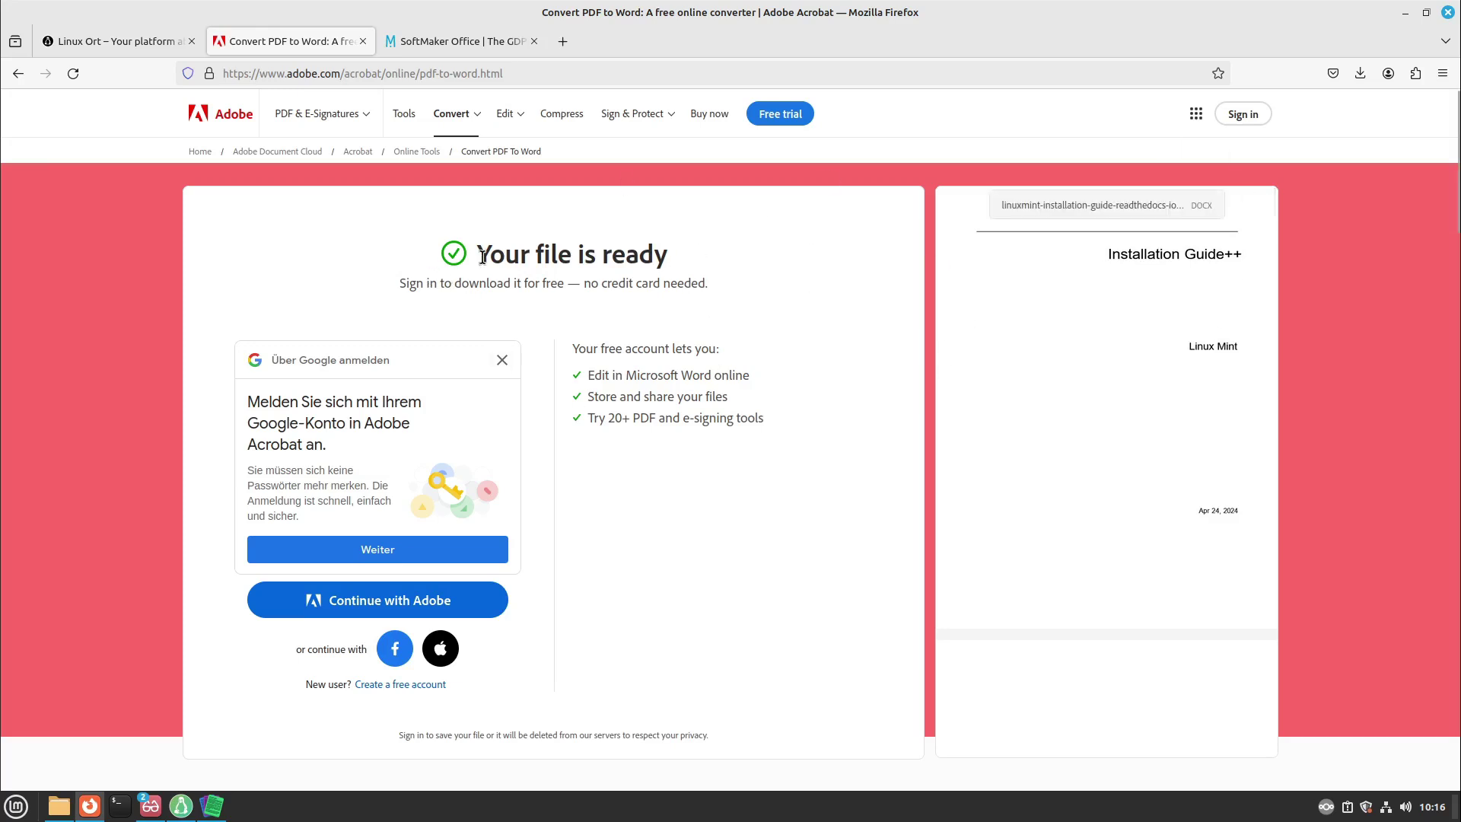
key(alt+Tab)
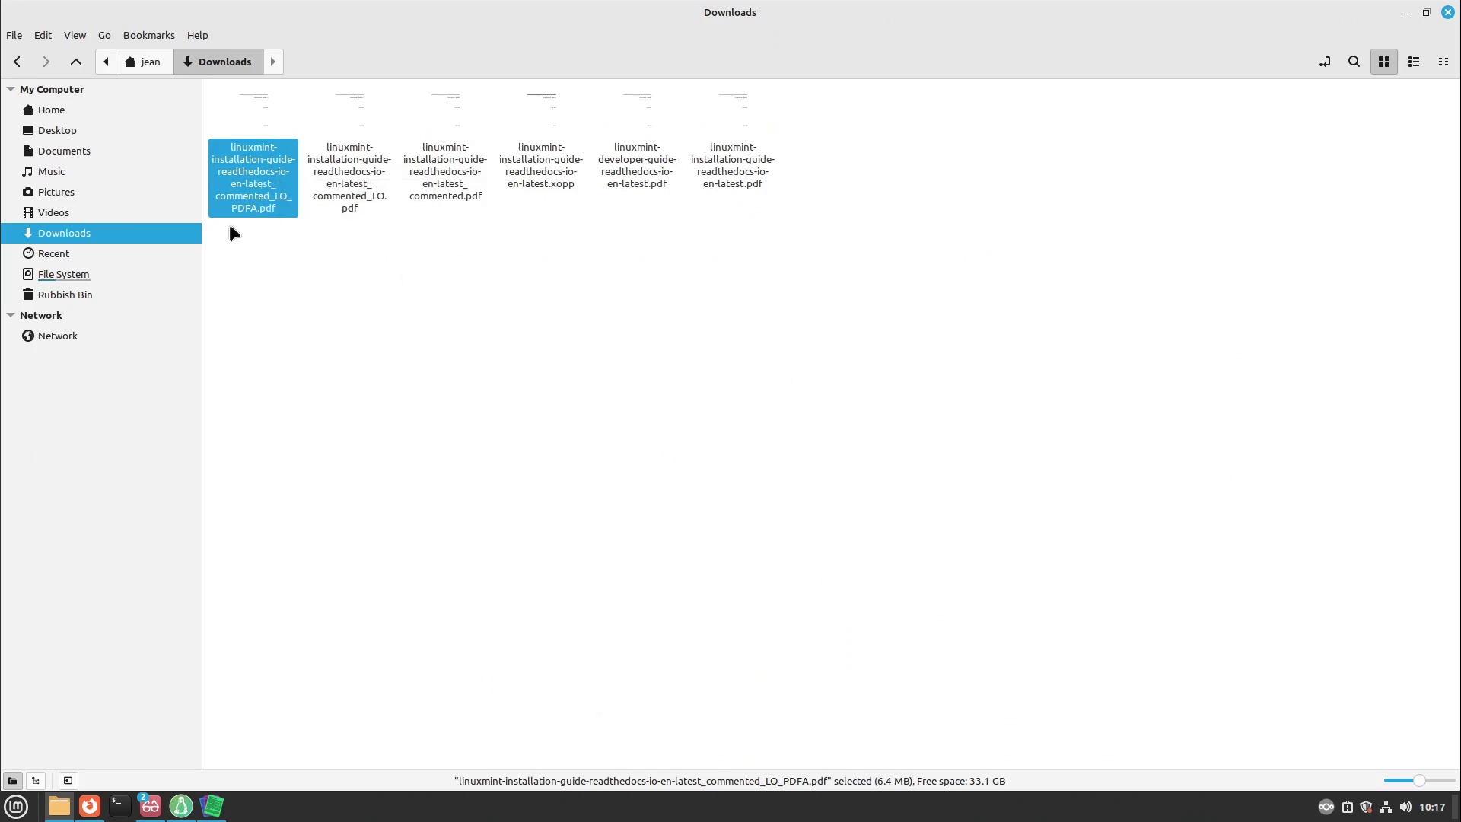
- Open the _LO_PDFA.pdf file in Master PDF Editor 5 and dismiss the Linux Assistant window
right_click(236, 166)
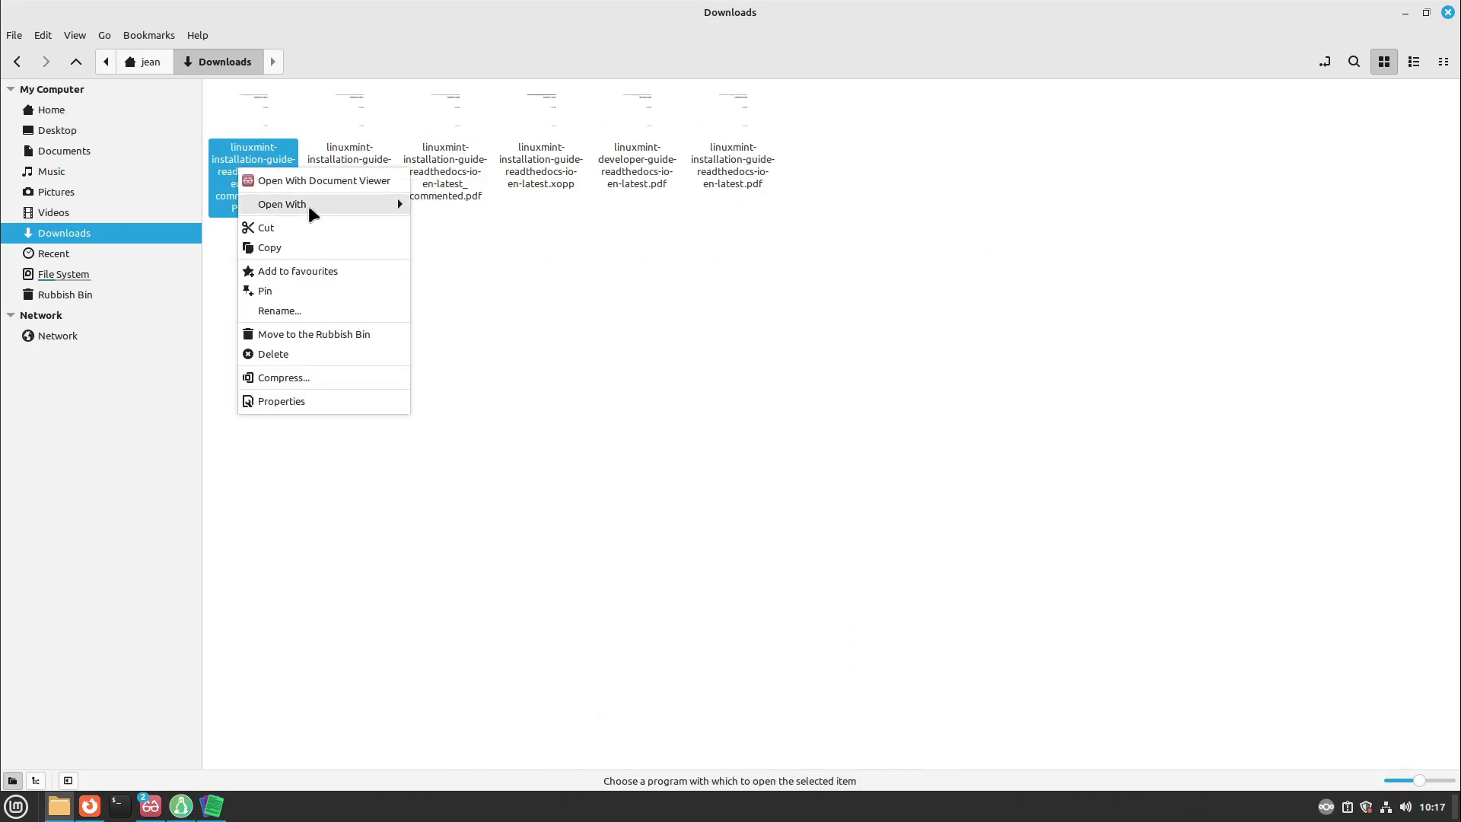
mouse_move(308, 205)
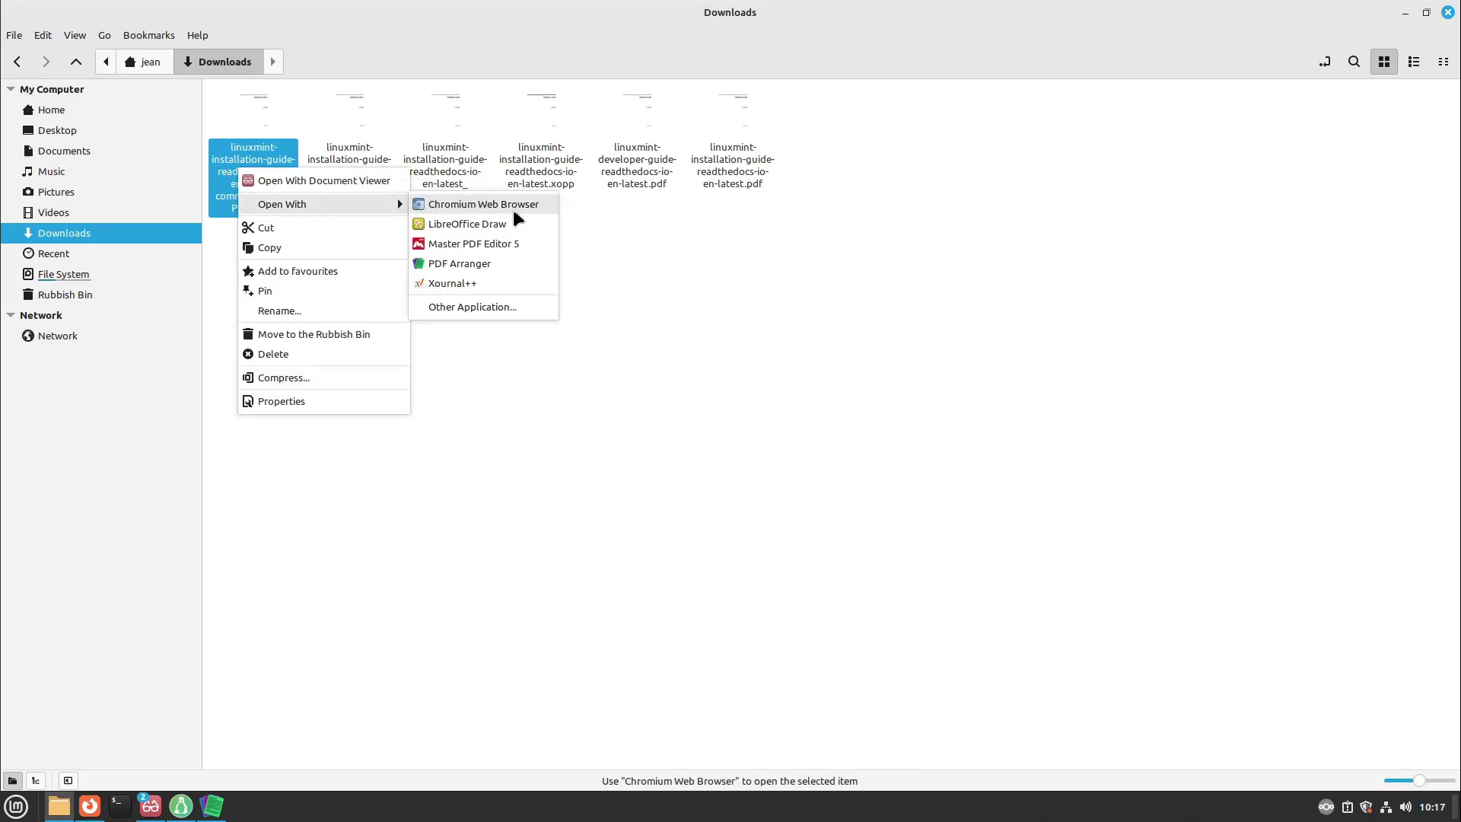
click(459, 665)
click(180, 806)
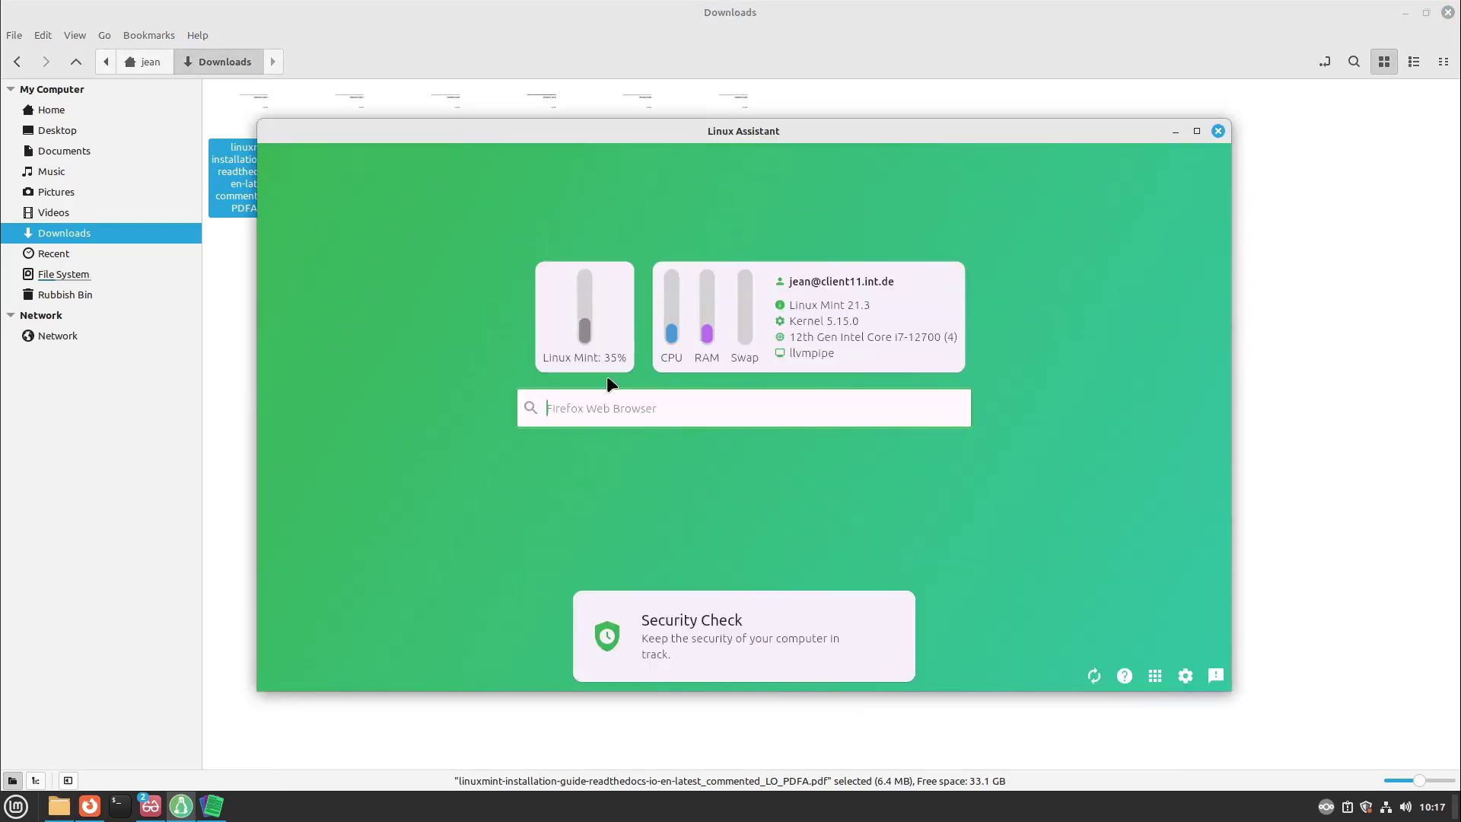
text(Master)
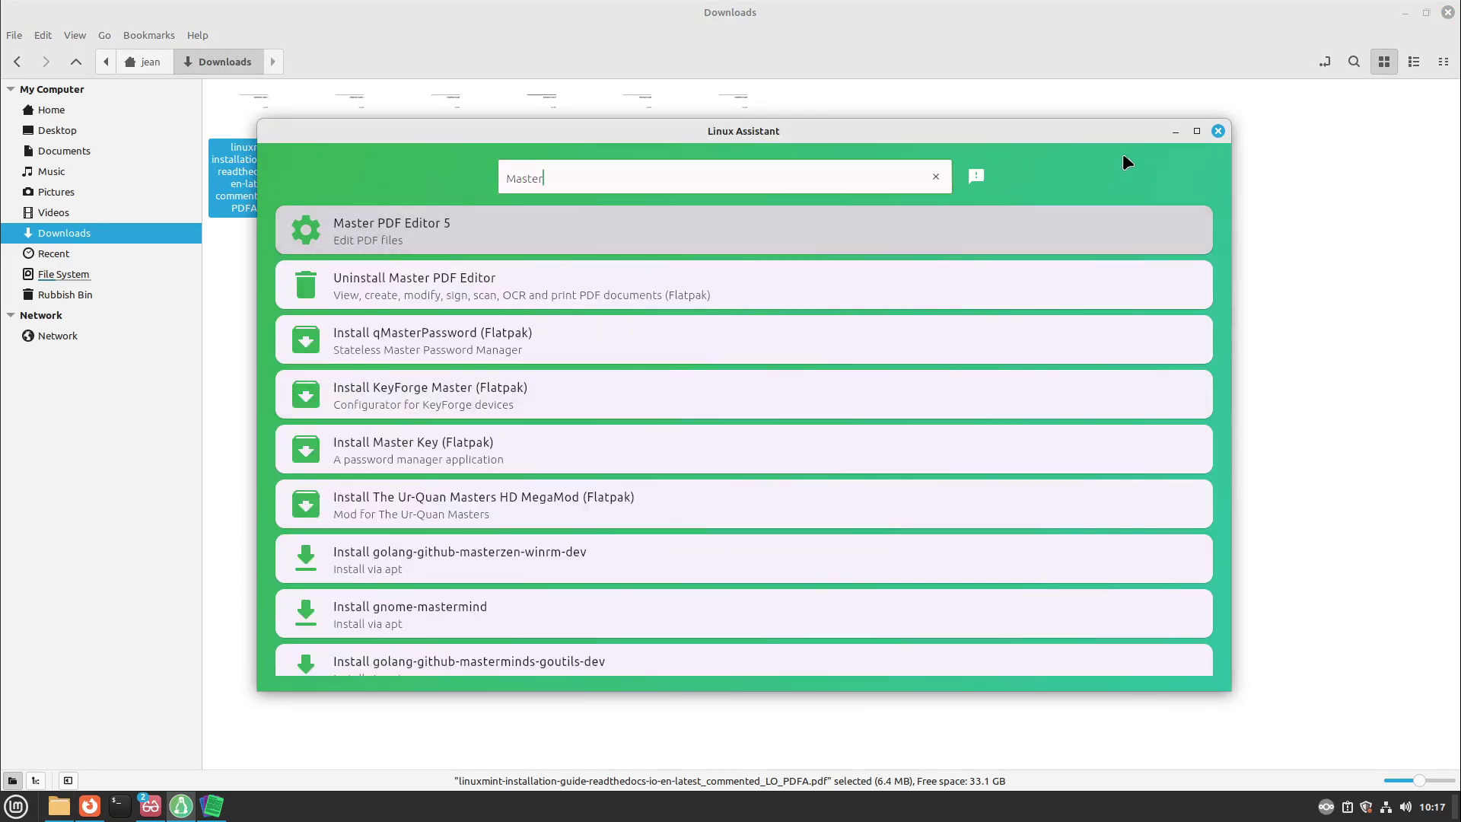
click(1176, 132)
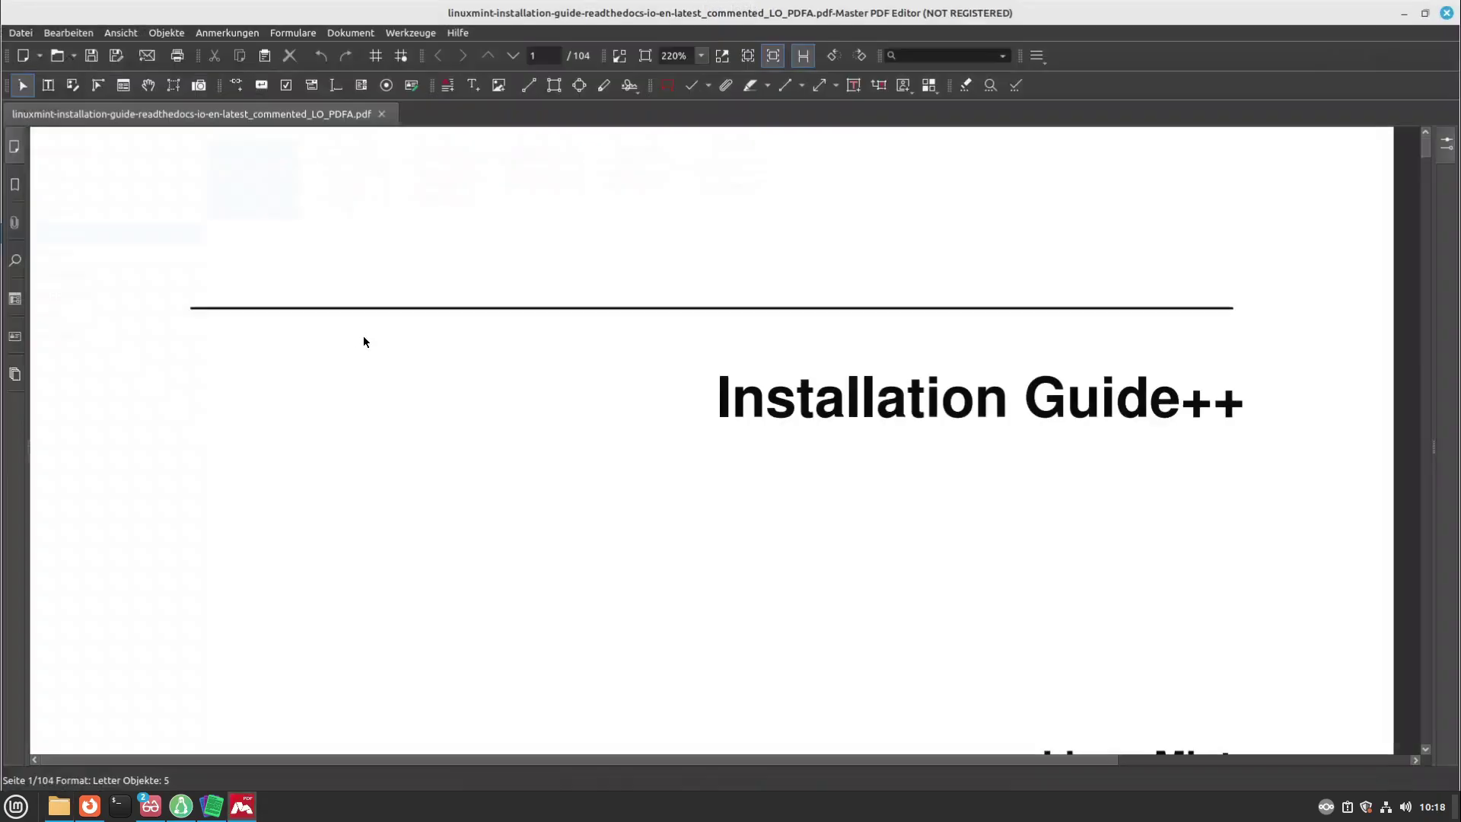
- Scroll to page 39 and reposition the Timeshift screenshot with the Edit Objects tool
scroll(707, 358, down, 3)
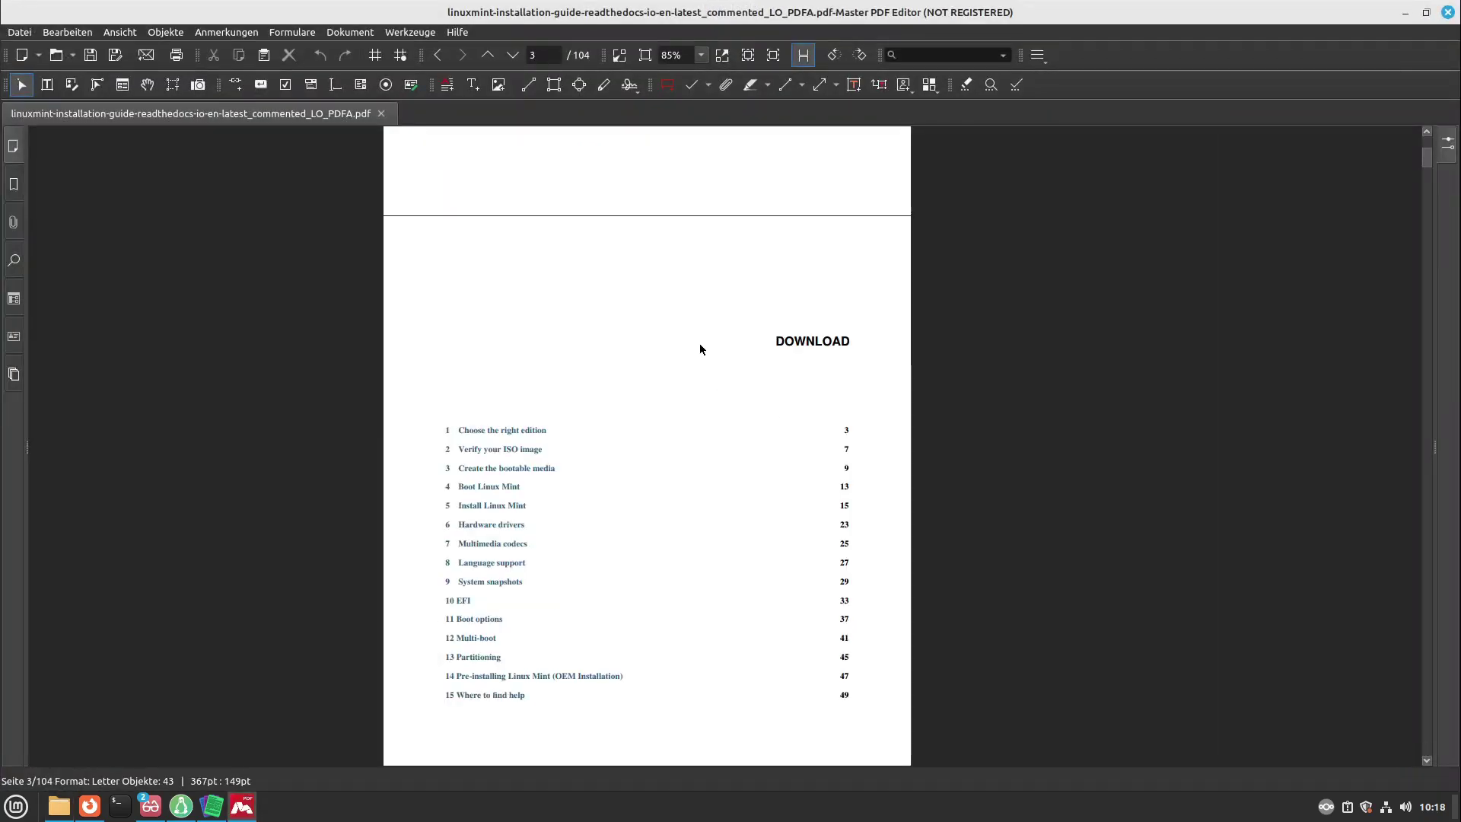
scroll(700, 344, down, 6)
scroll(701, 344, down, 3)
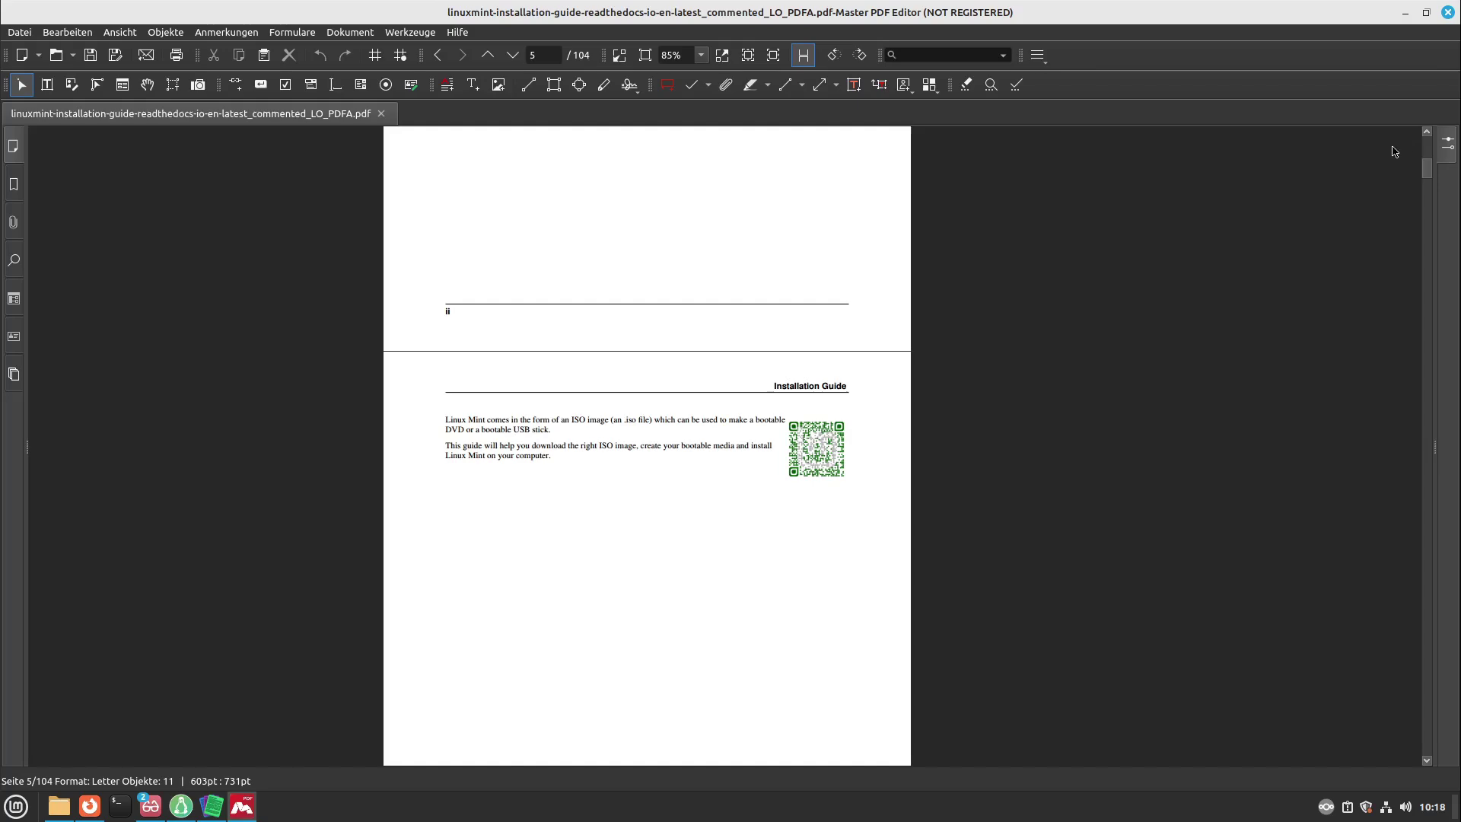
drag(1429, 172, 1428, 365)
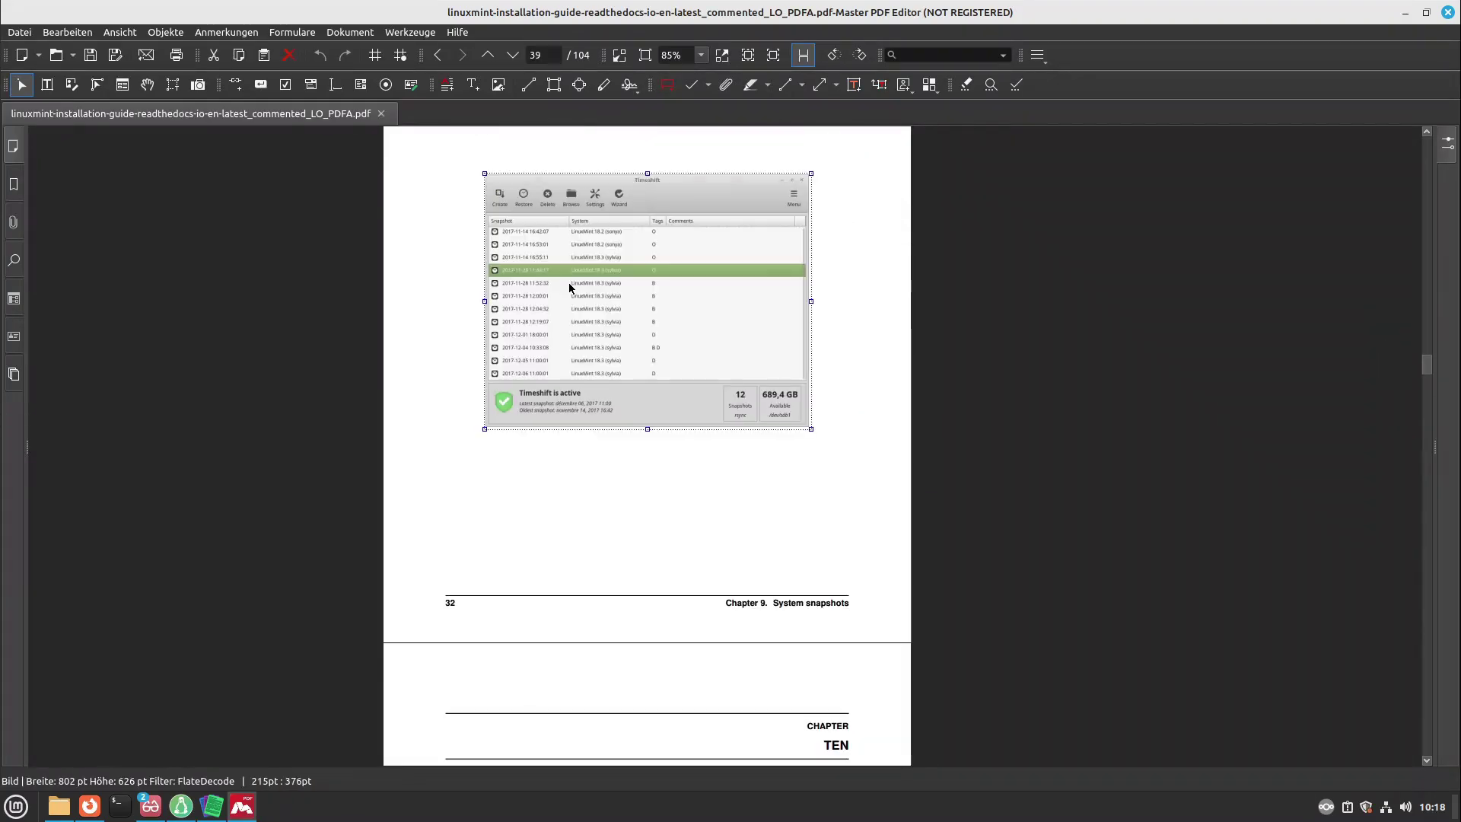
click(148, 85)
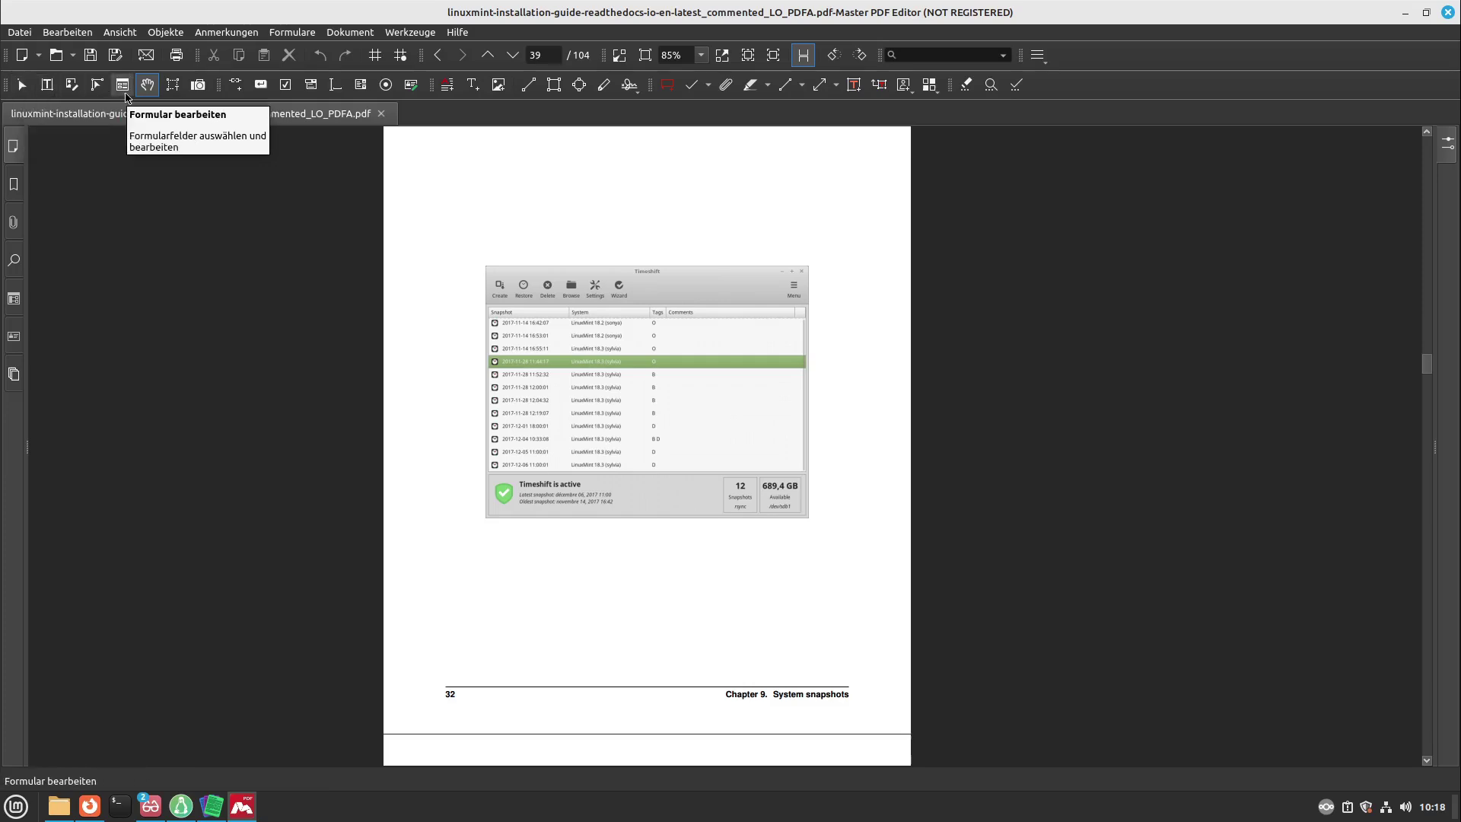
click(21, 84)
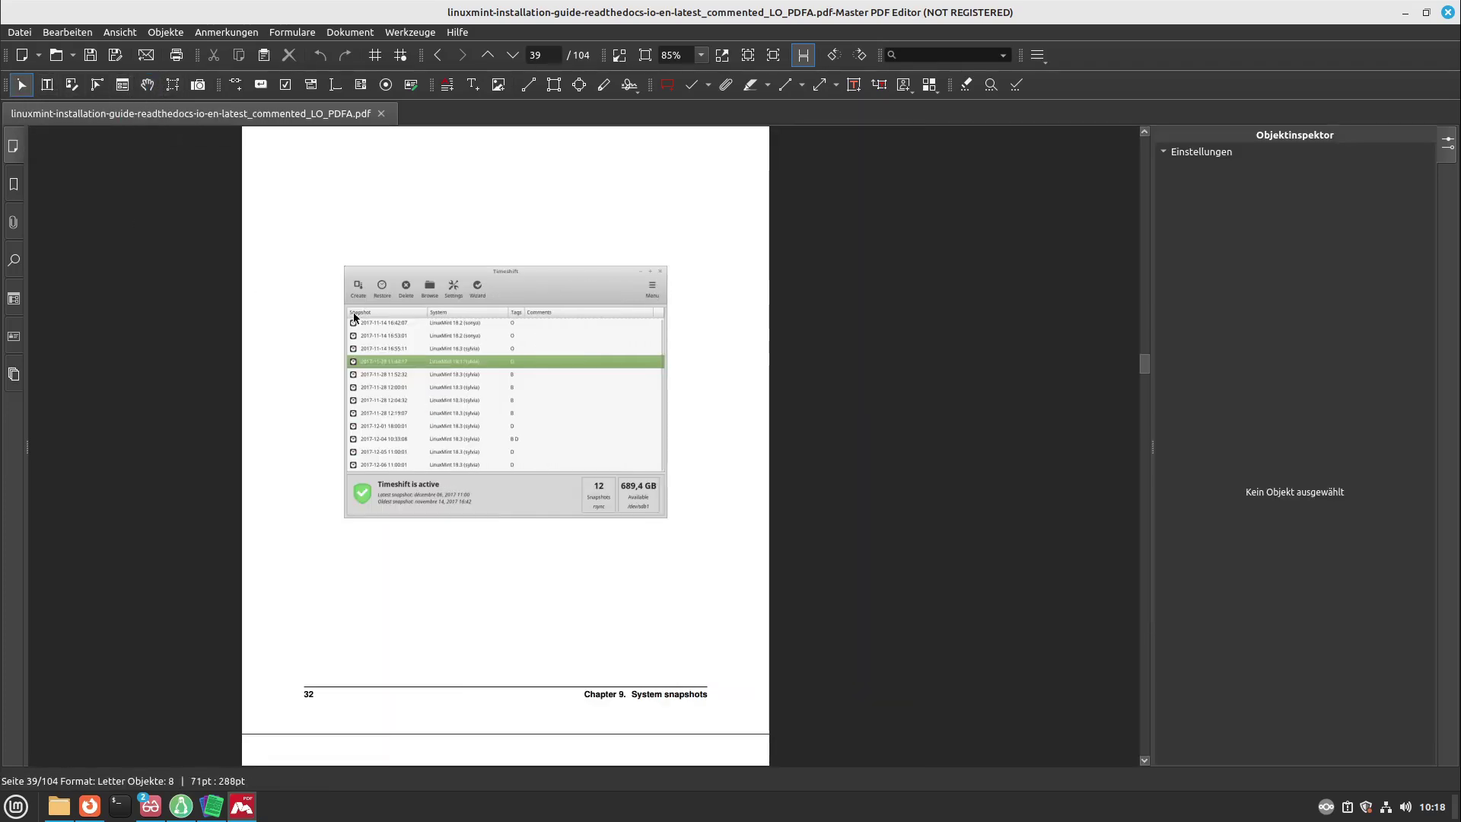
click(452, 321)
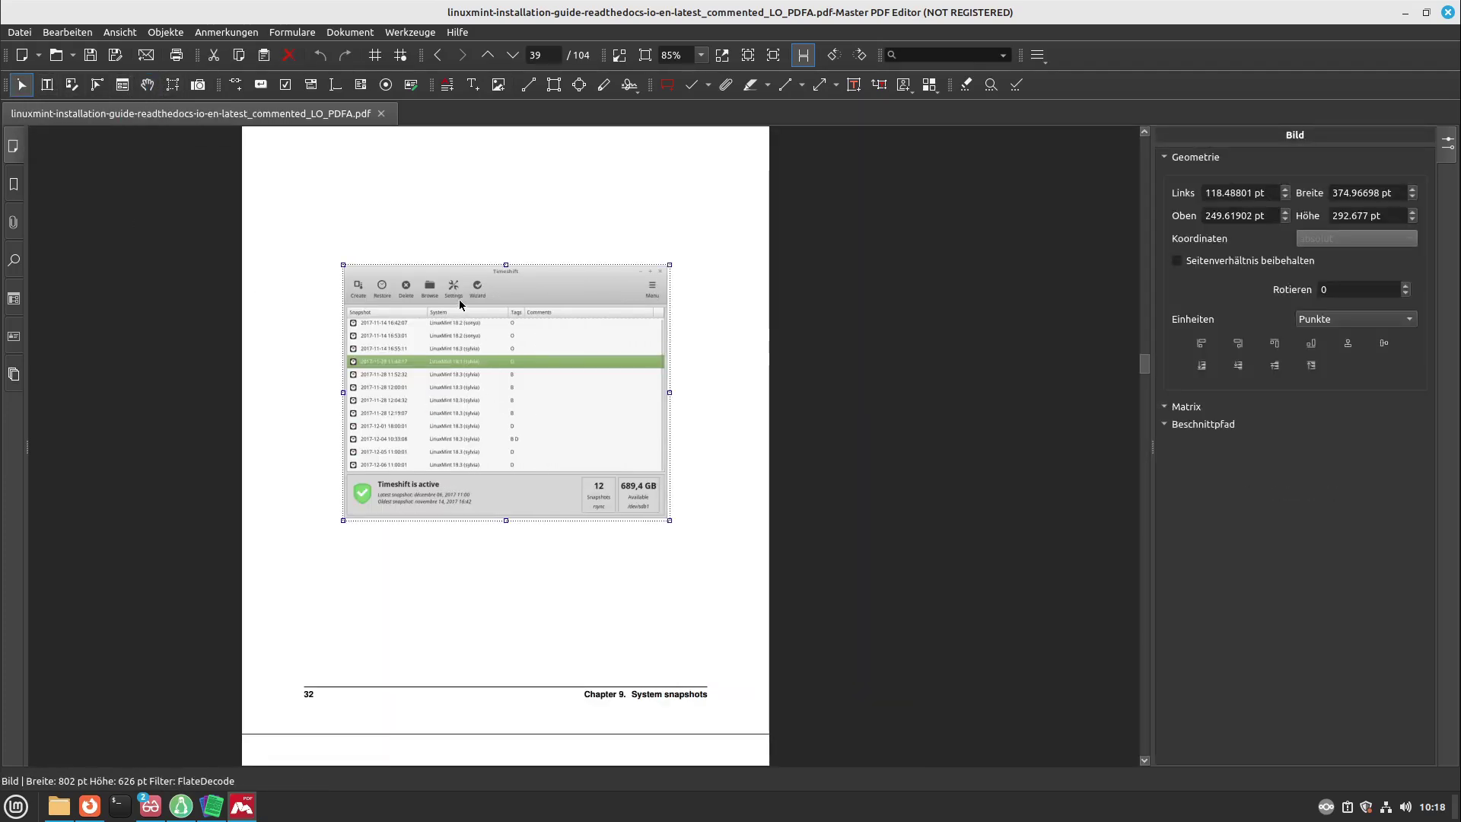
drag(460, 304, 622, 473)
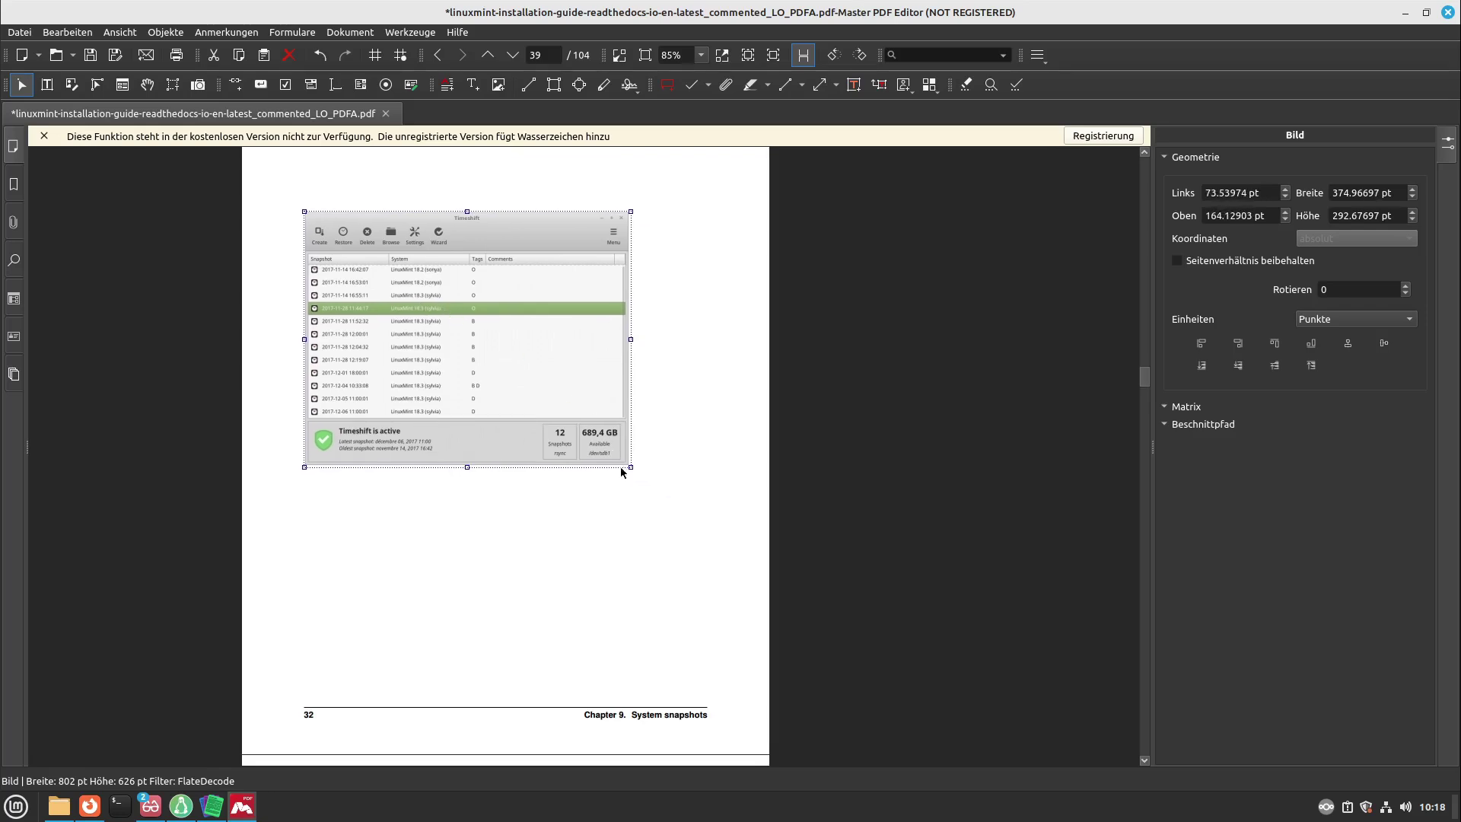
drag(572, 417, 452, 381)
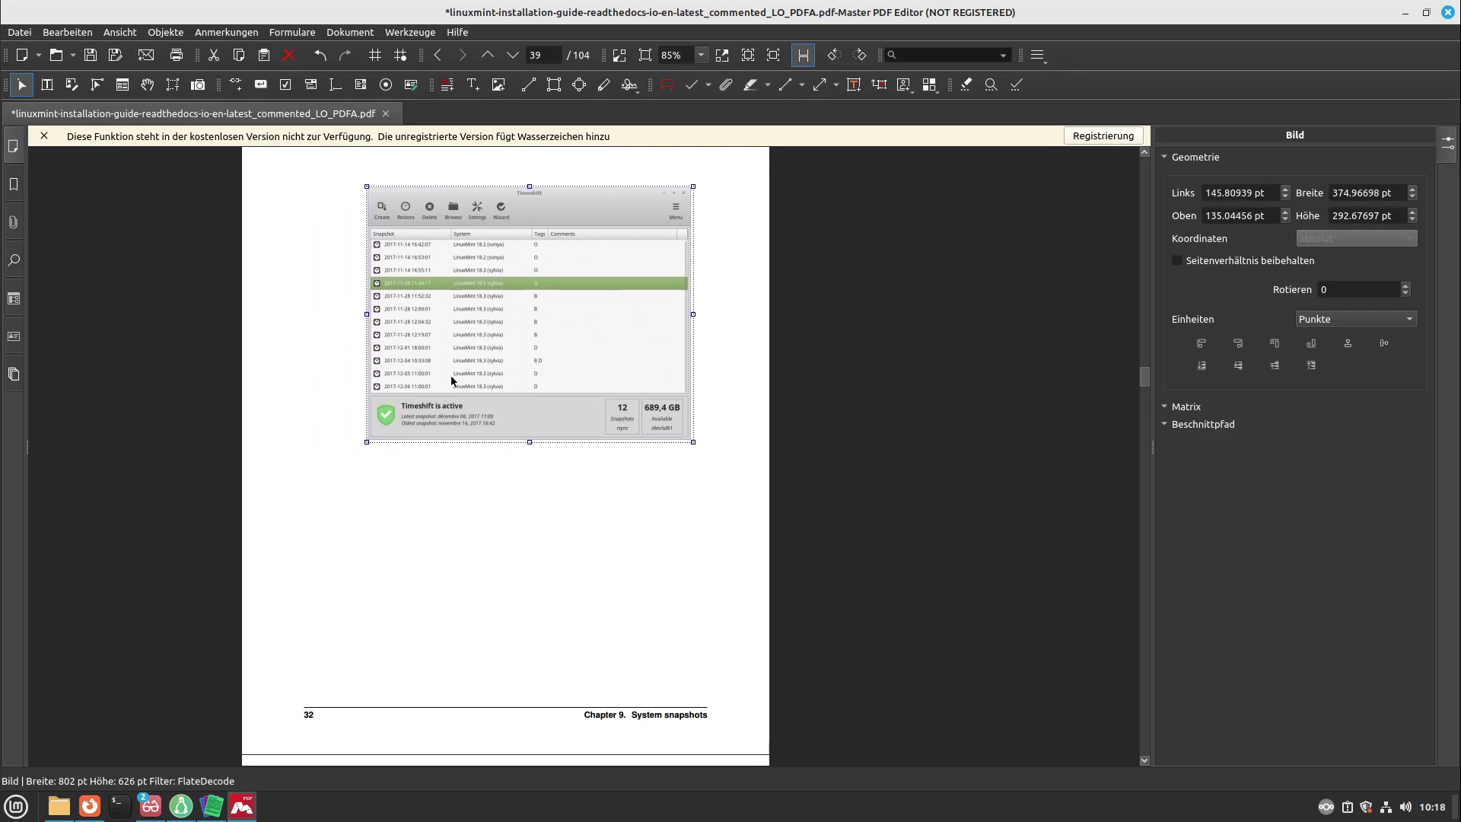
- Select the Secure Boot error image, page further through the guide, then close the editor
scroll(441, 581, down, 5)
click(574, 591)
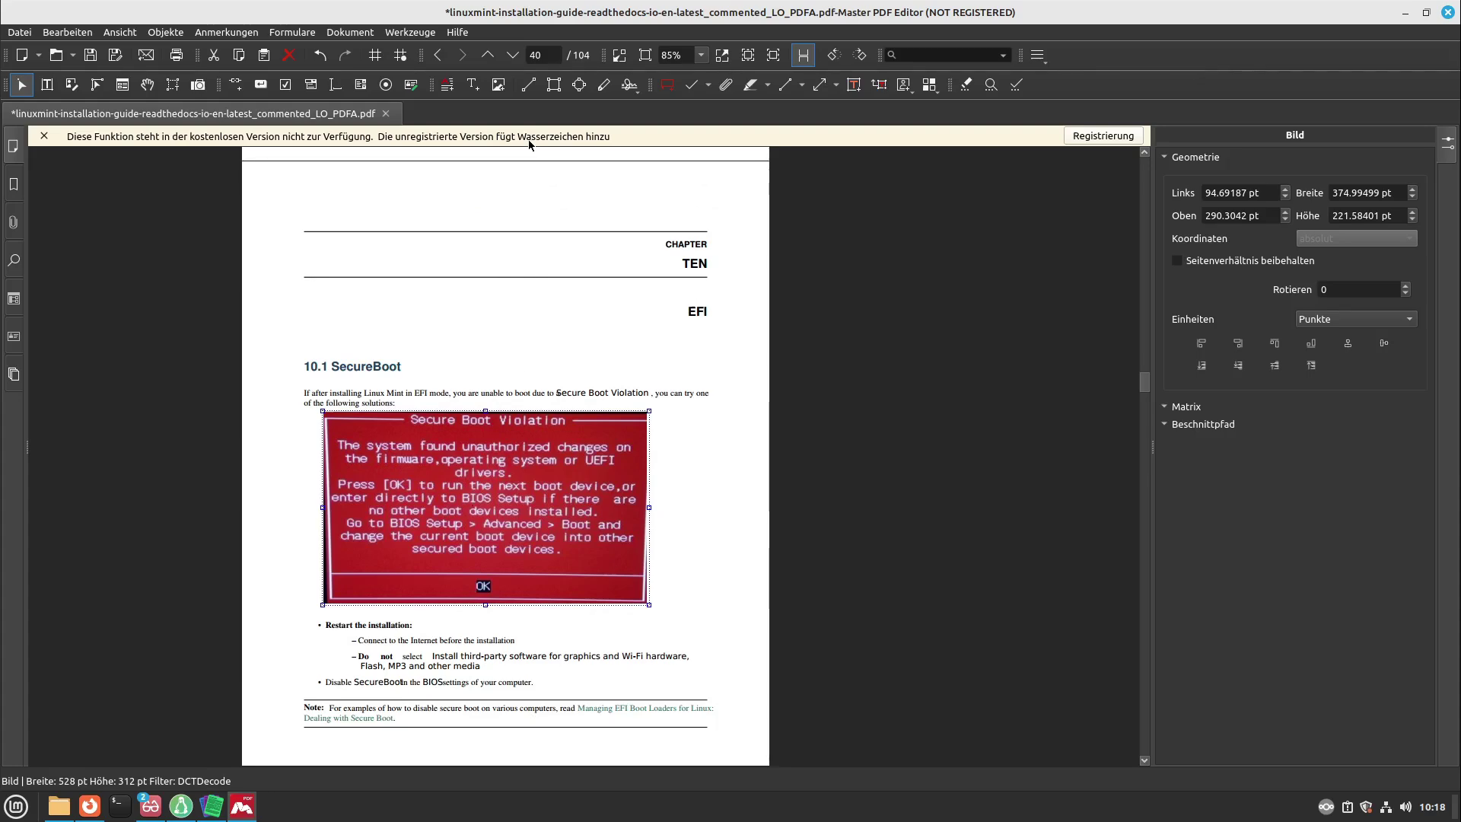
scroll(446, 457, down, 10)
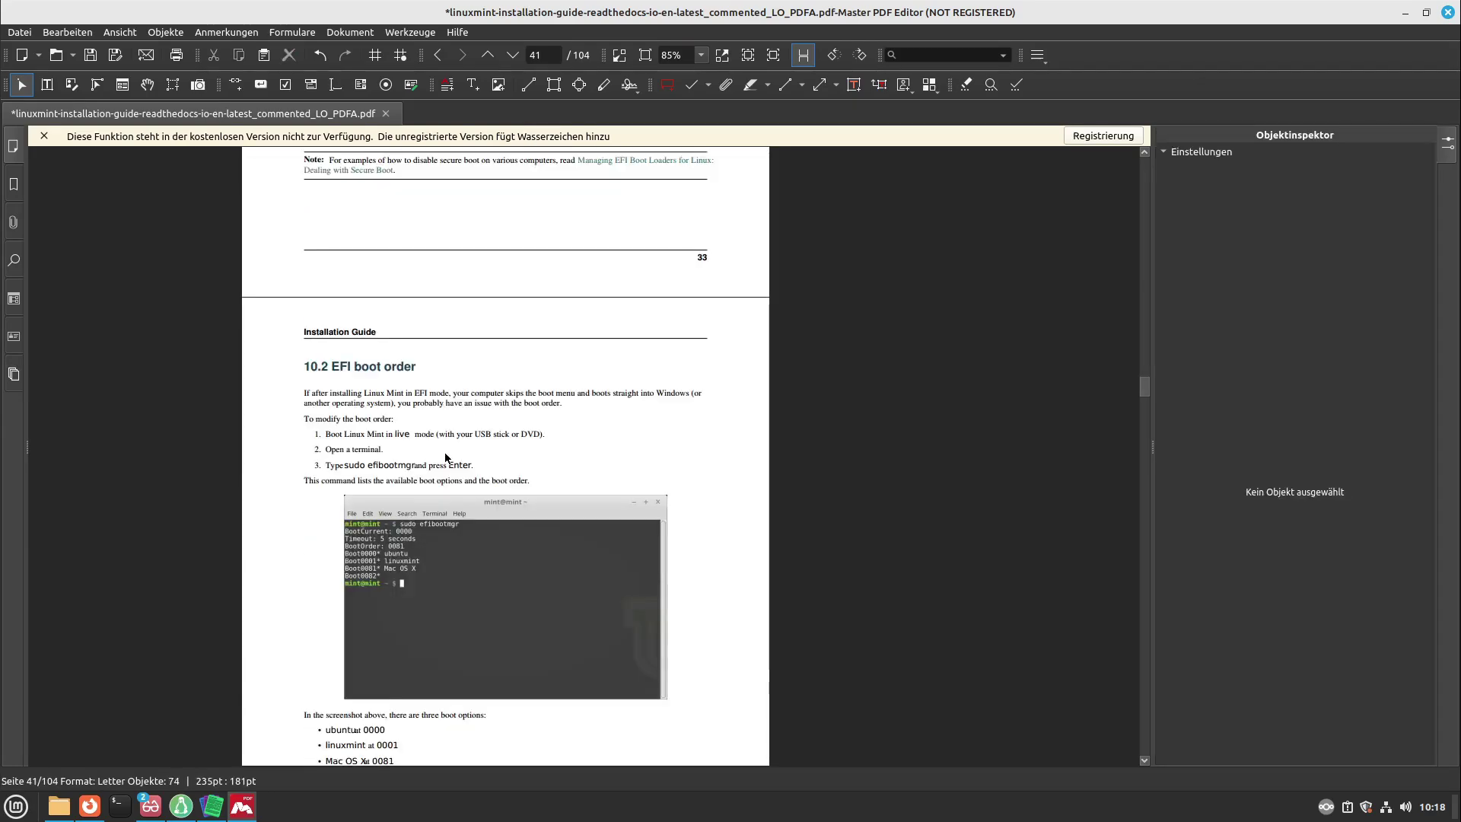
scroll(446, 458, down, 20)
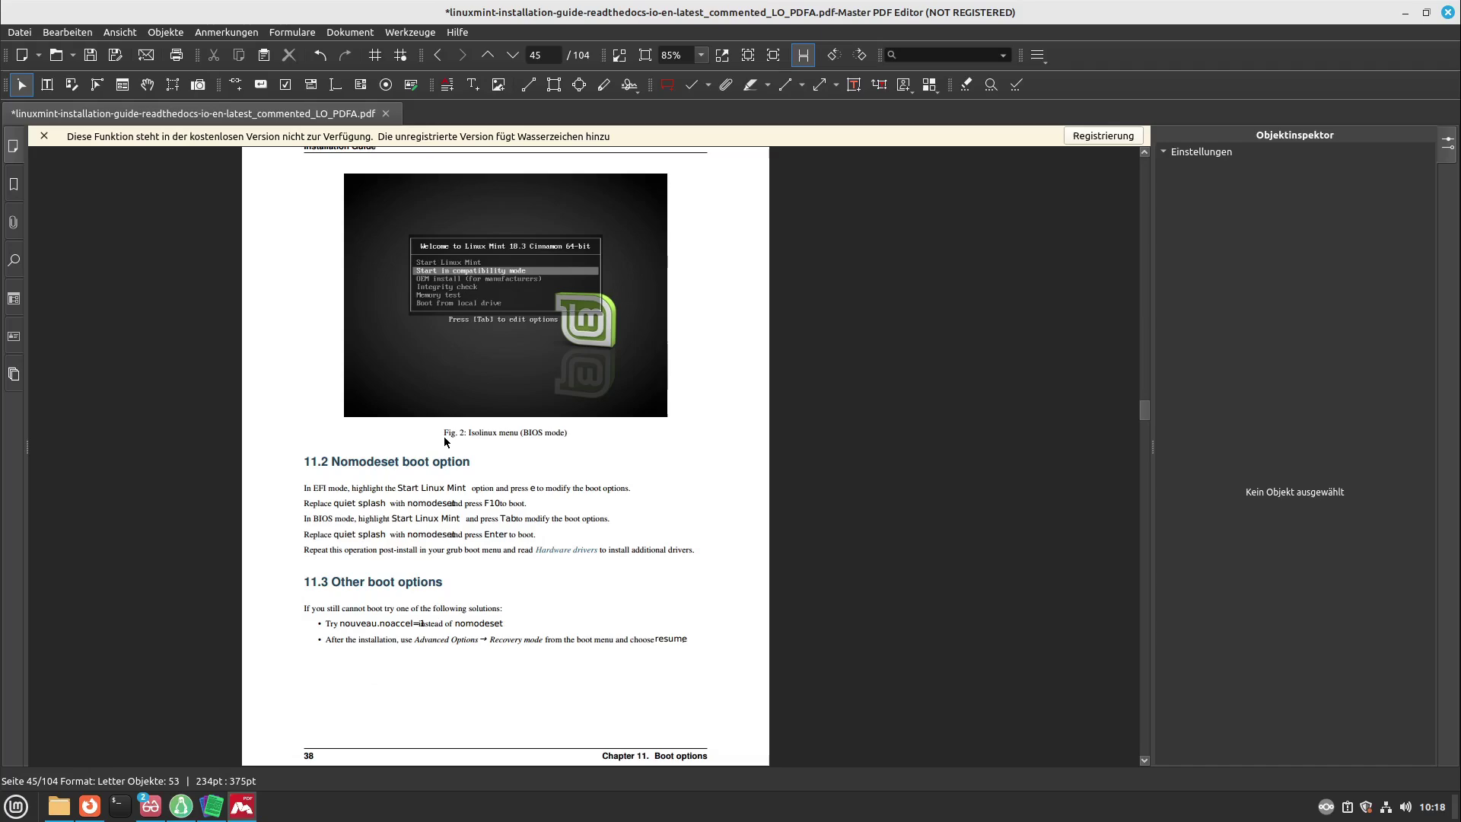
scroll(445, 441, down, 5)
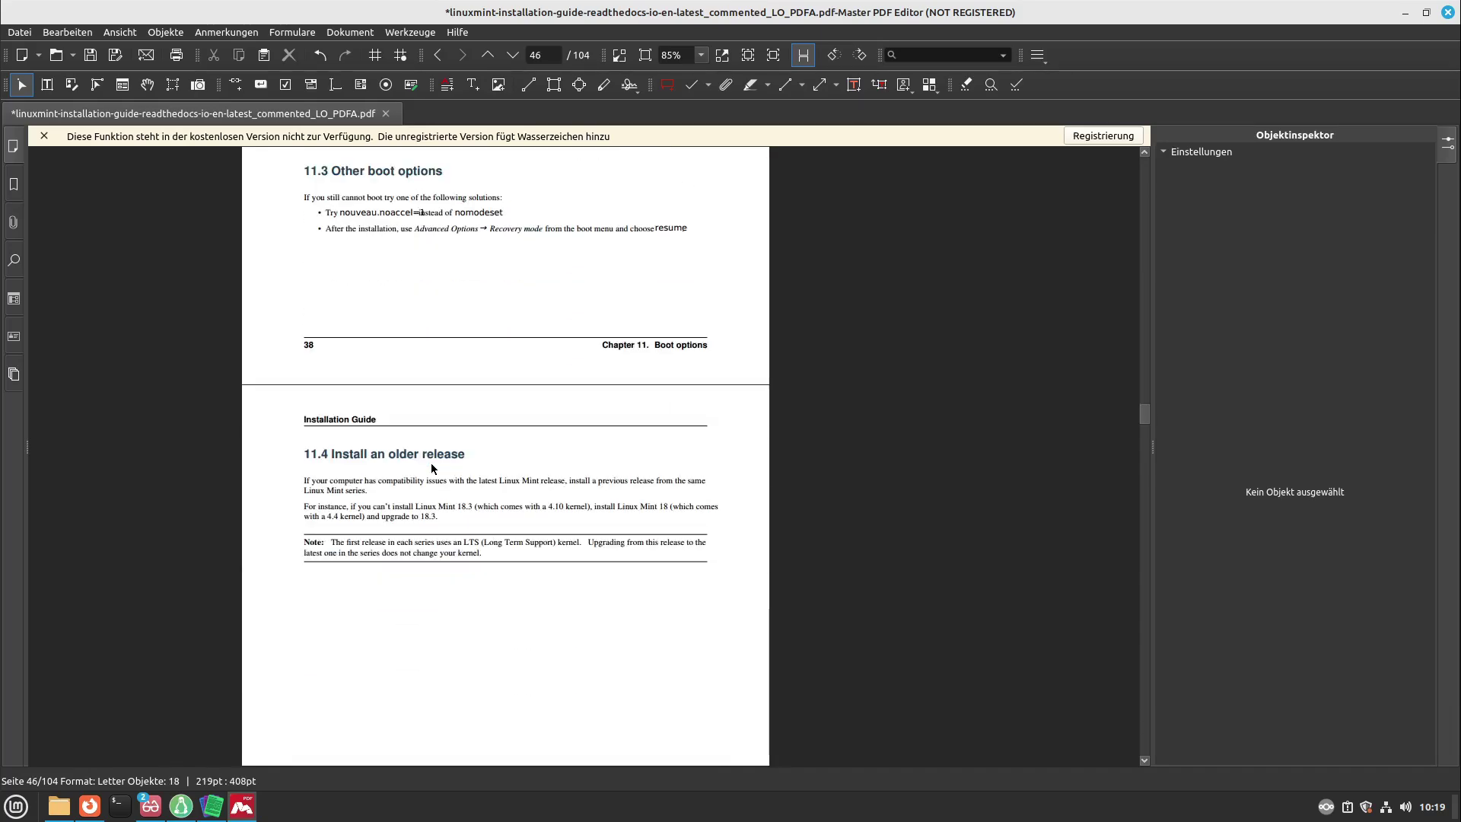
scroll(431, 468, down, 20)
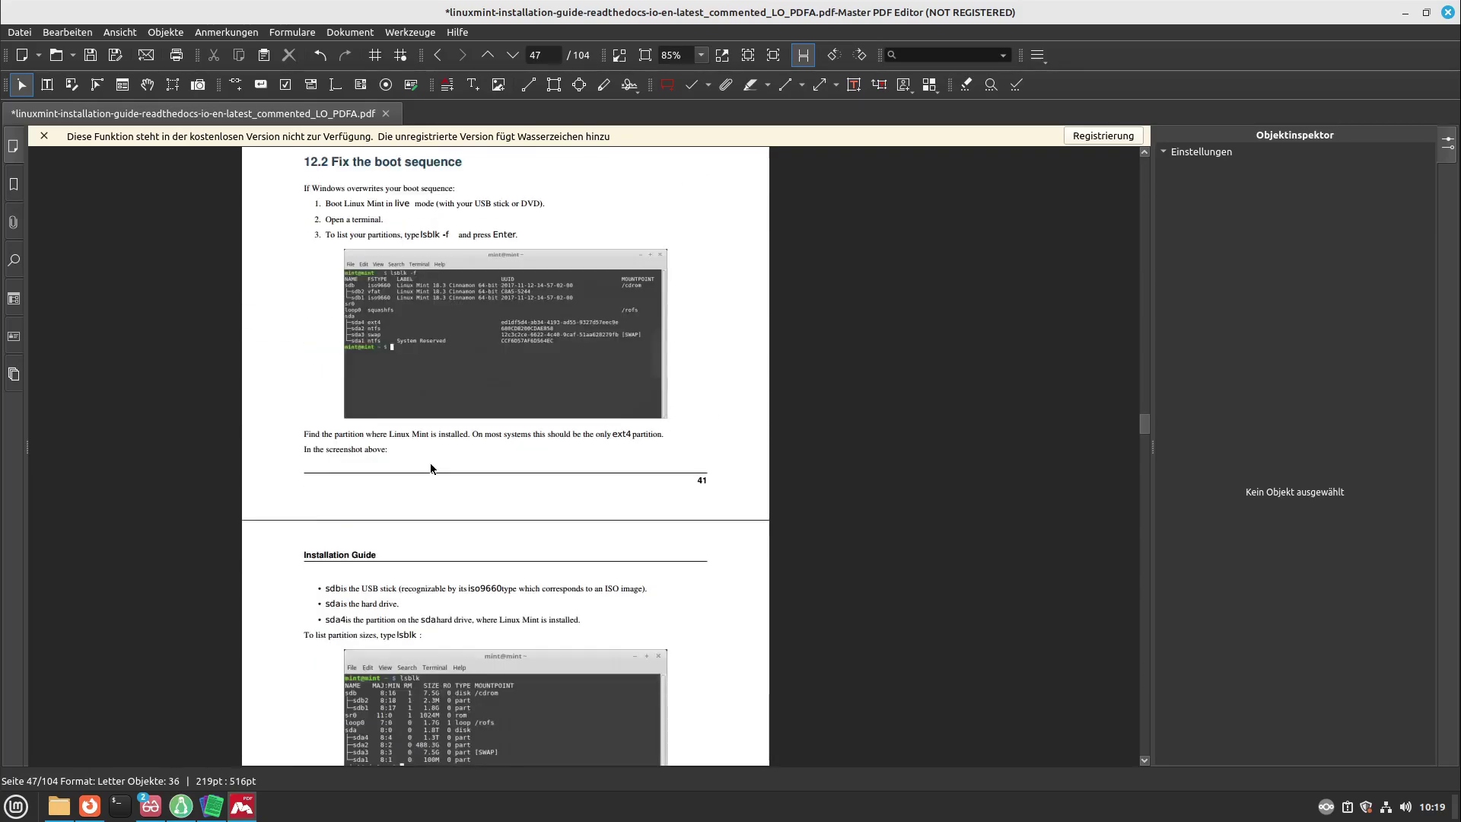
scroll(431, 468, down, 10)
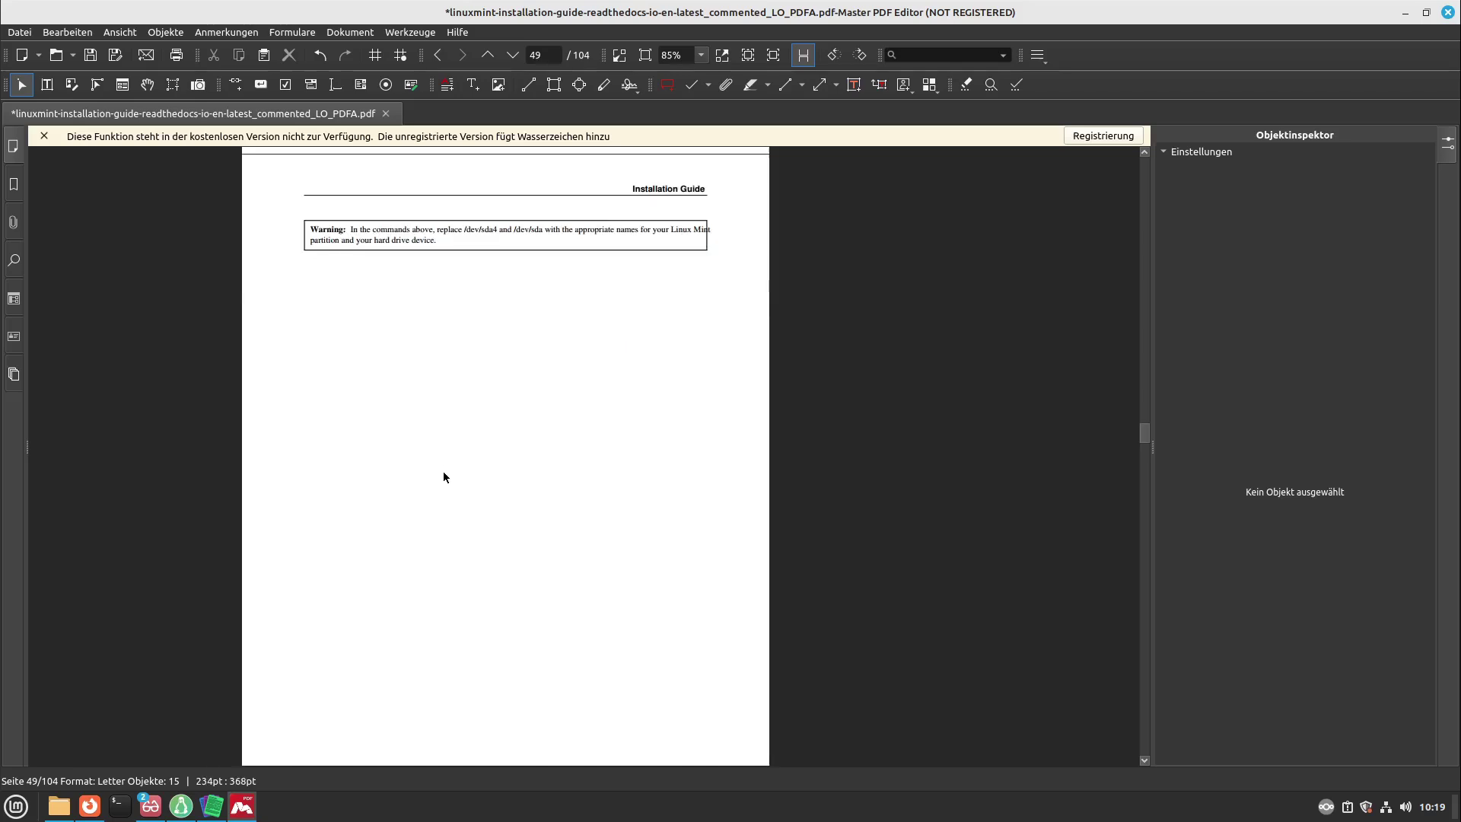
scroll(445, 477, down, 7)
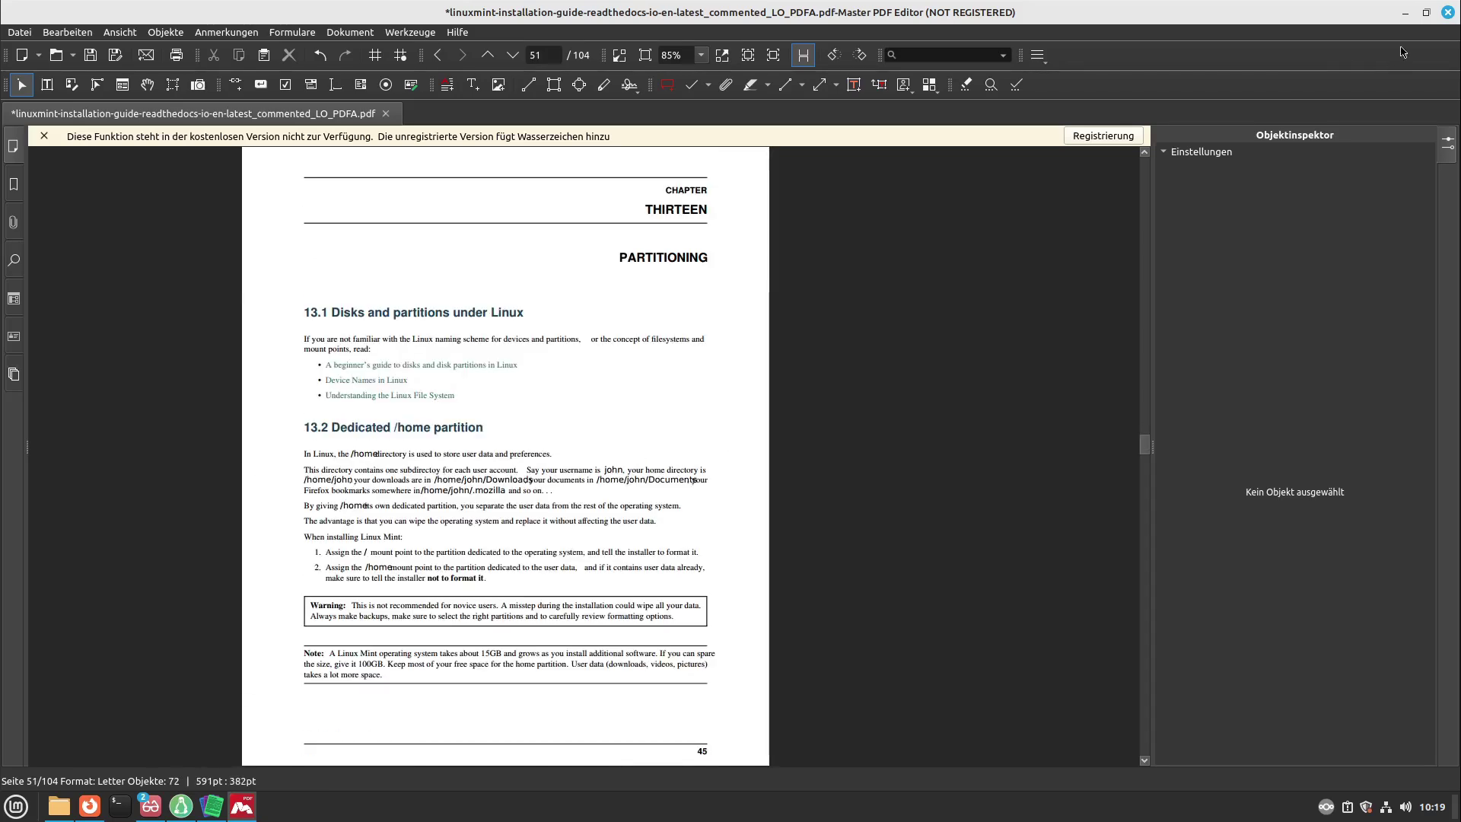
click(1449, 13)
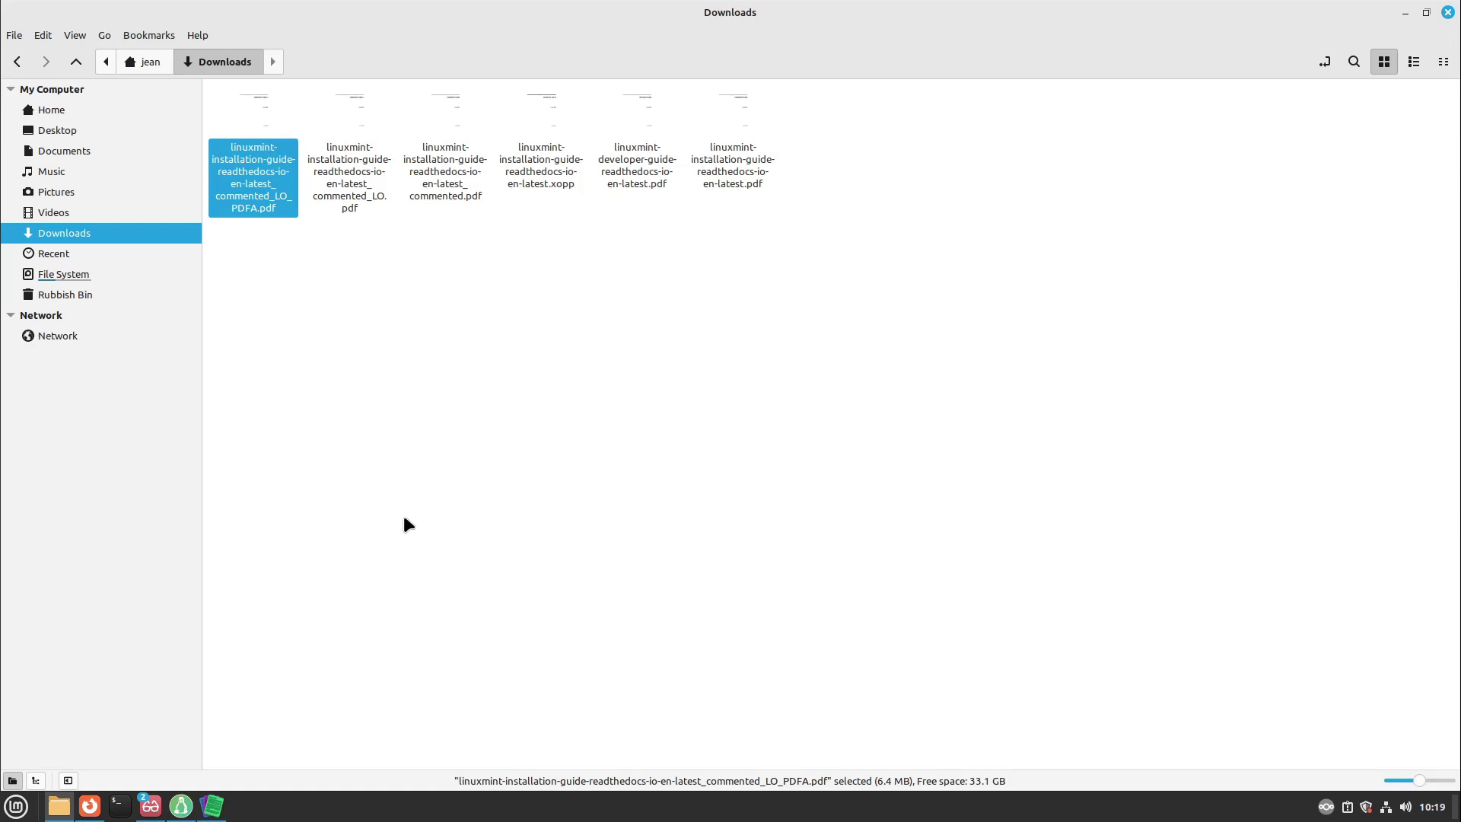
- Search 'libr' in the Cinnamon menu and start LibreOffice Draw
click(16, 805)
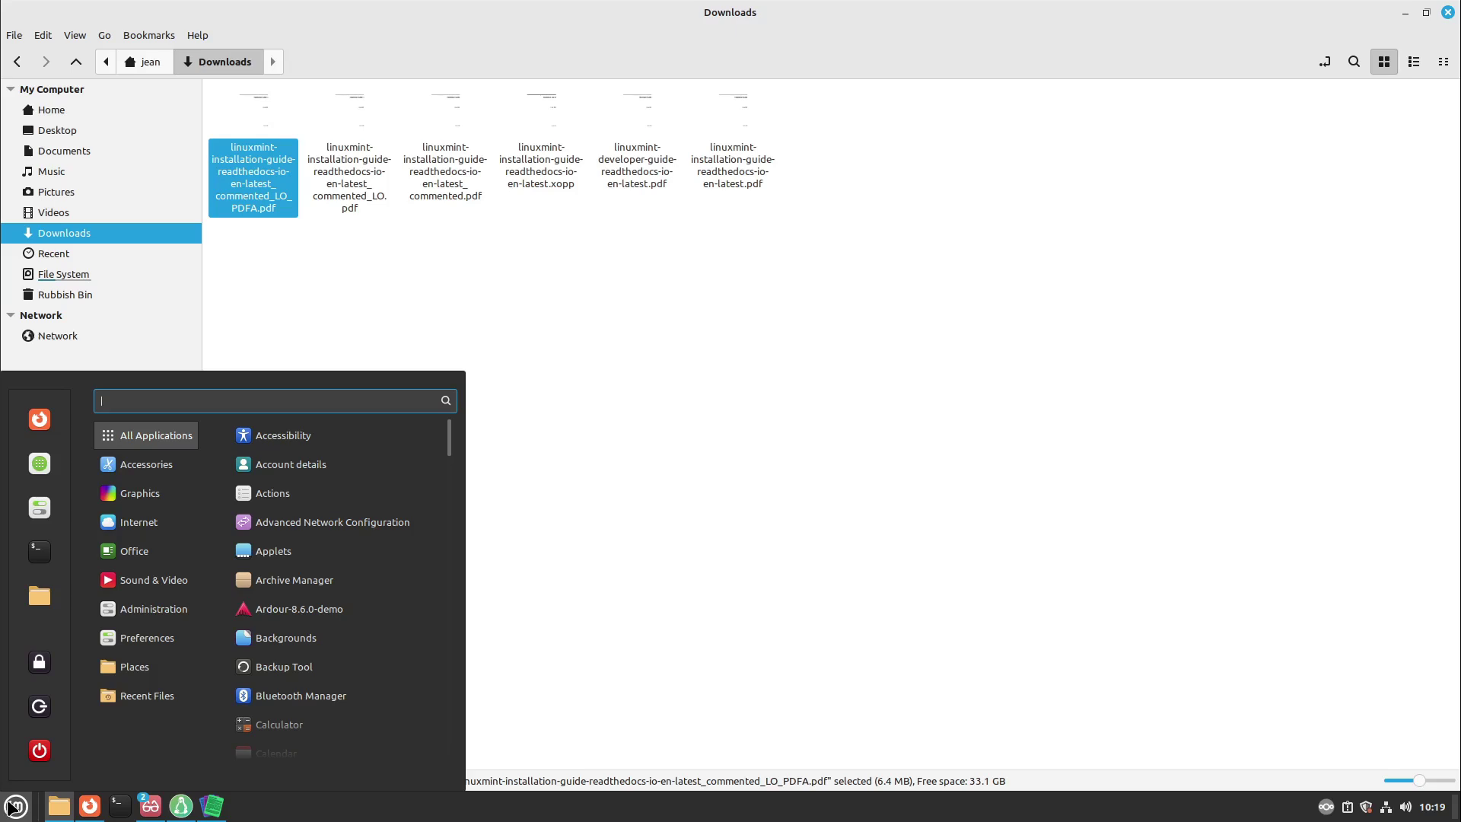
text(libr)
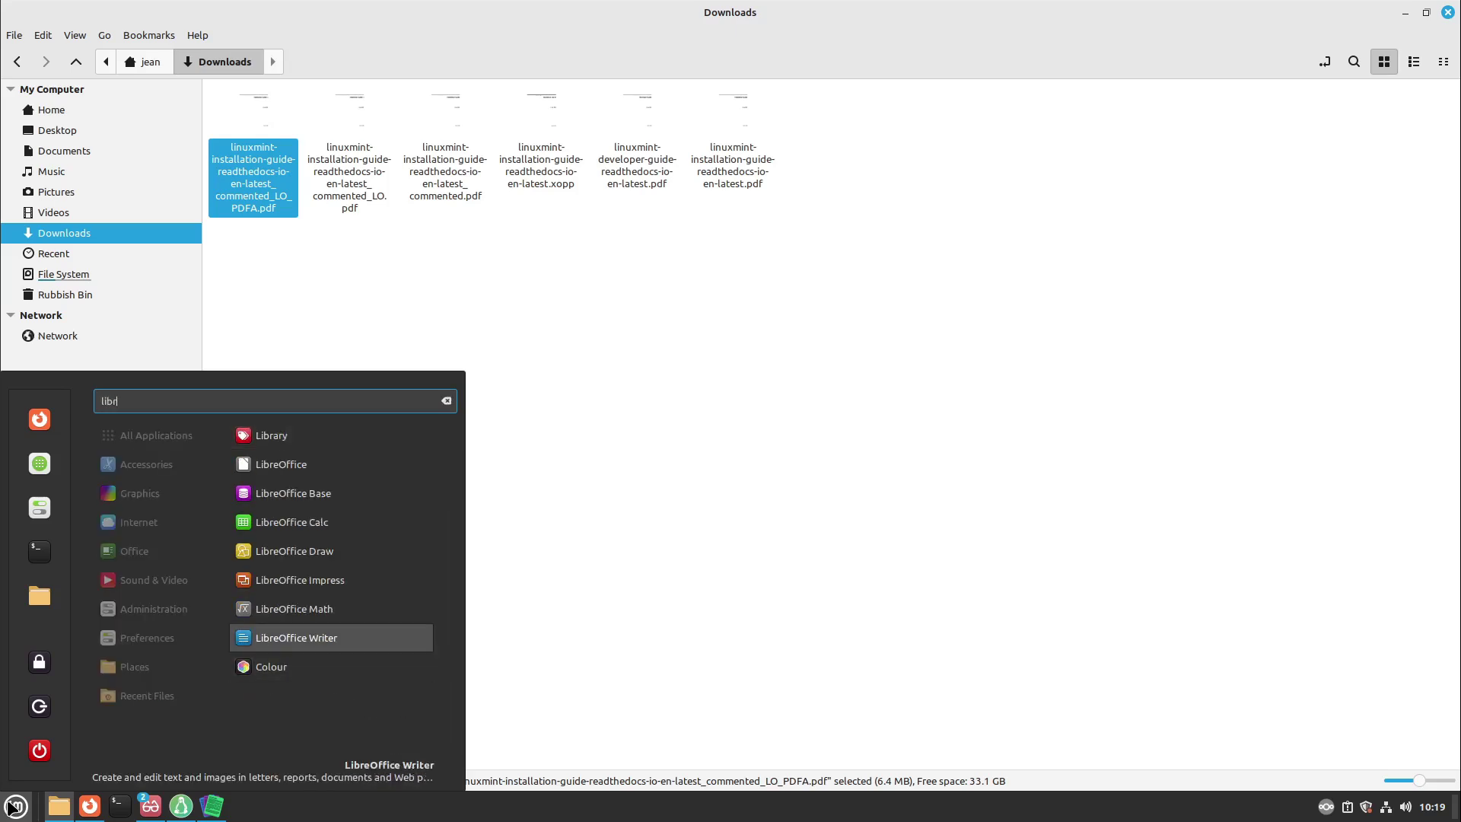
click(289, 638)
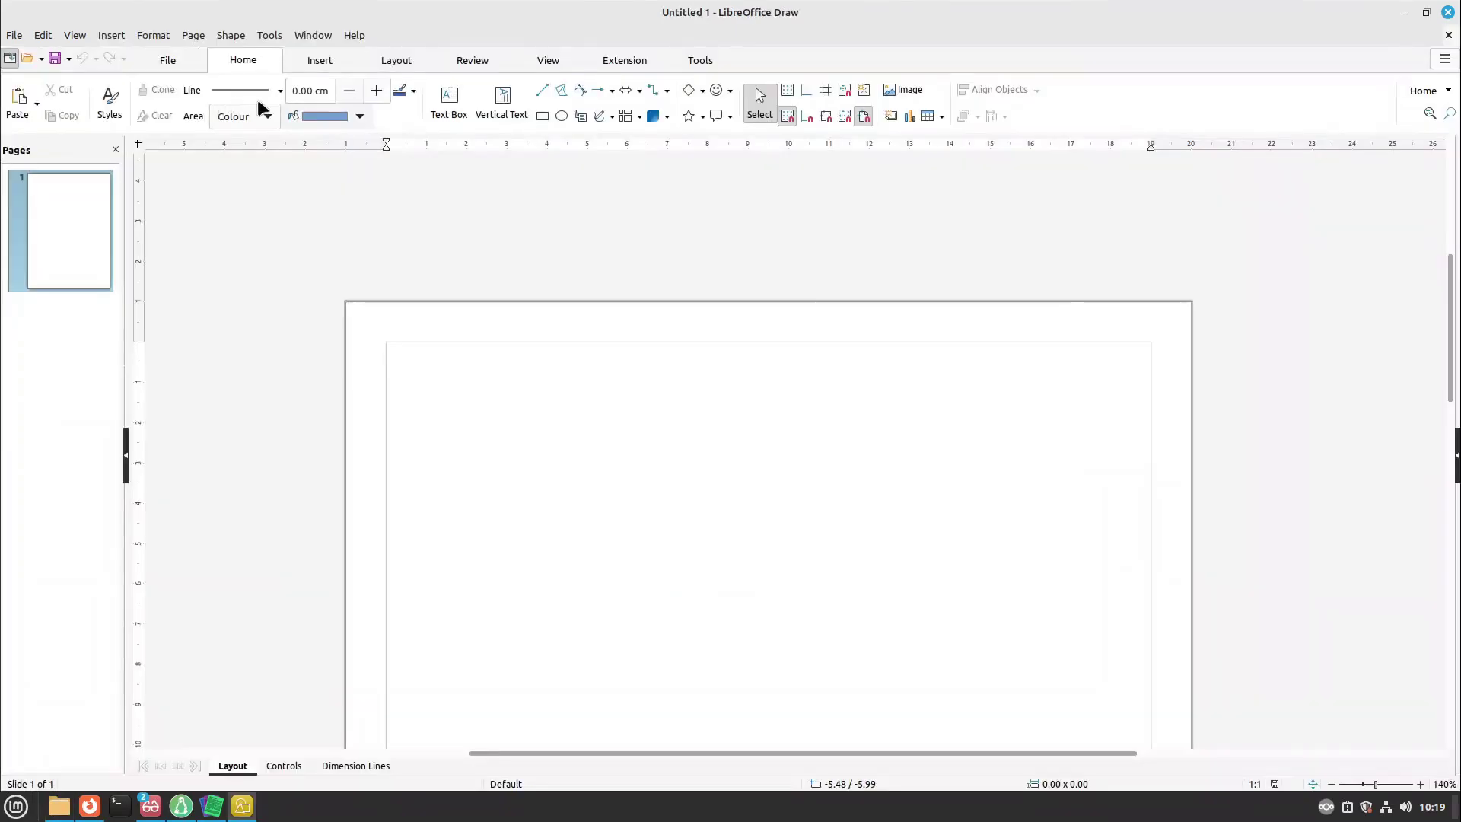
click(75, 35)
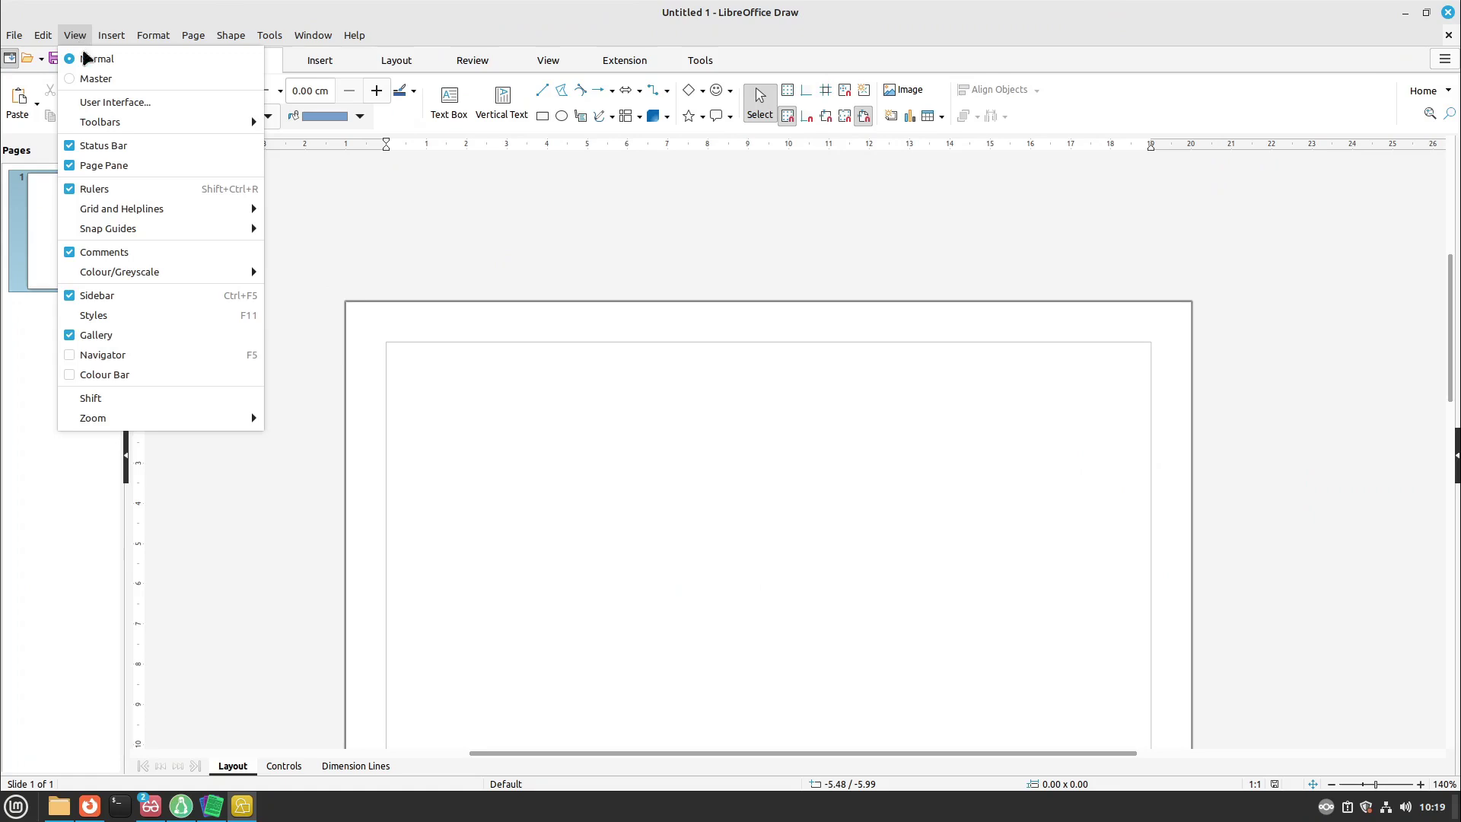
click(107, 101)
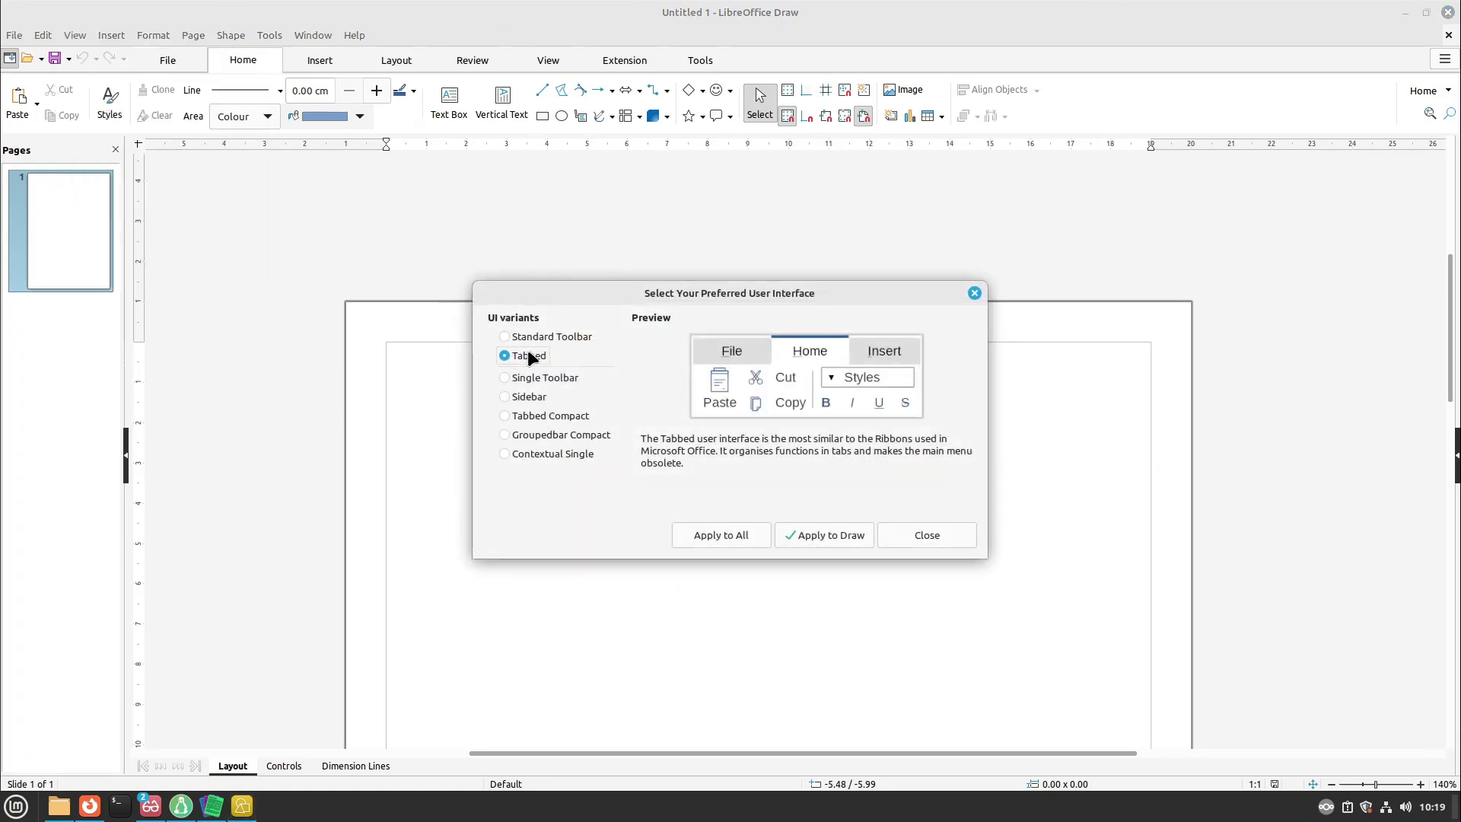
click(974, 293)
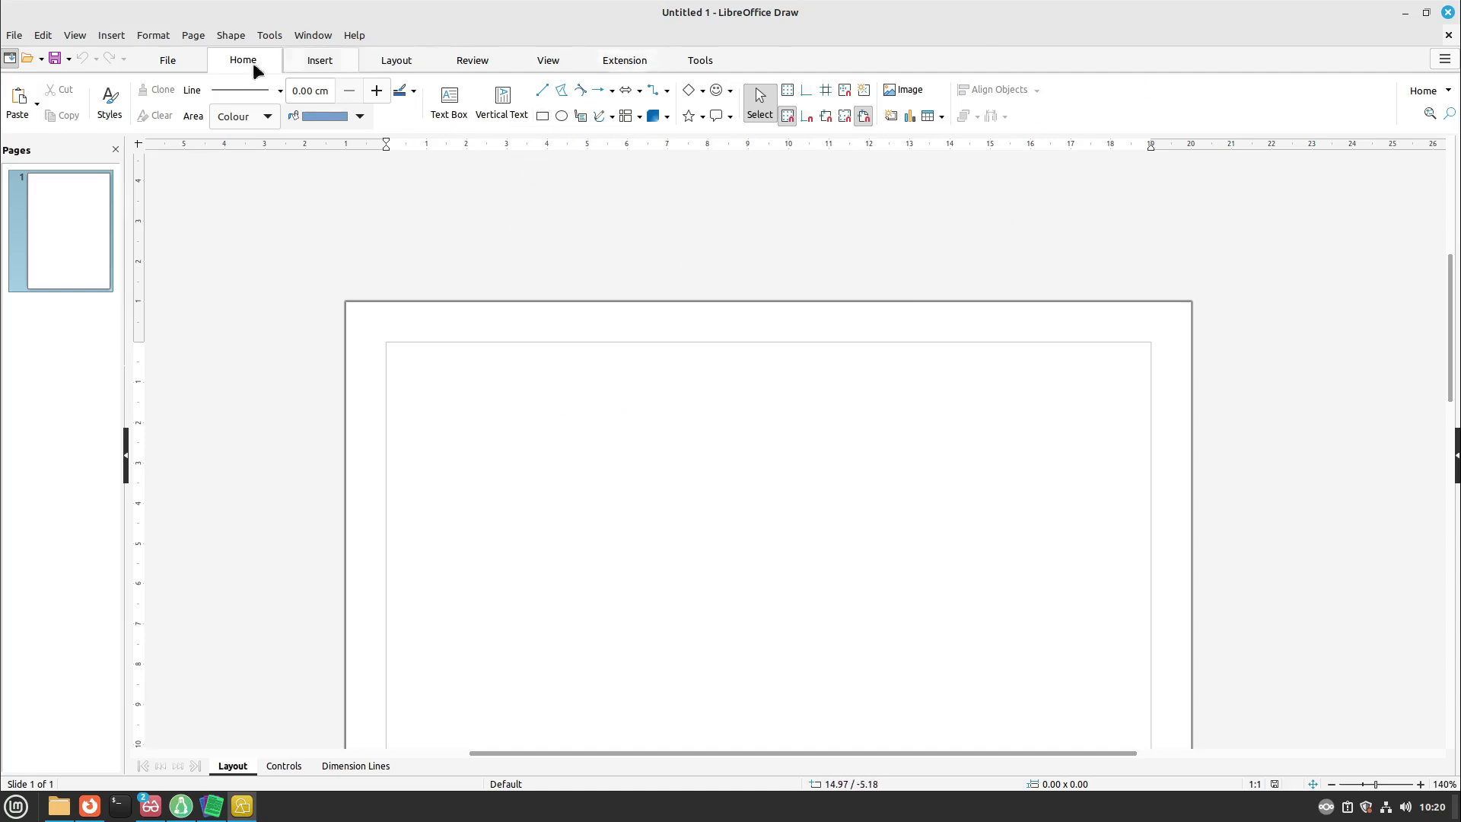
- Draw a Label form control near the top-left of the page
click(714, 65)
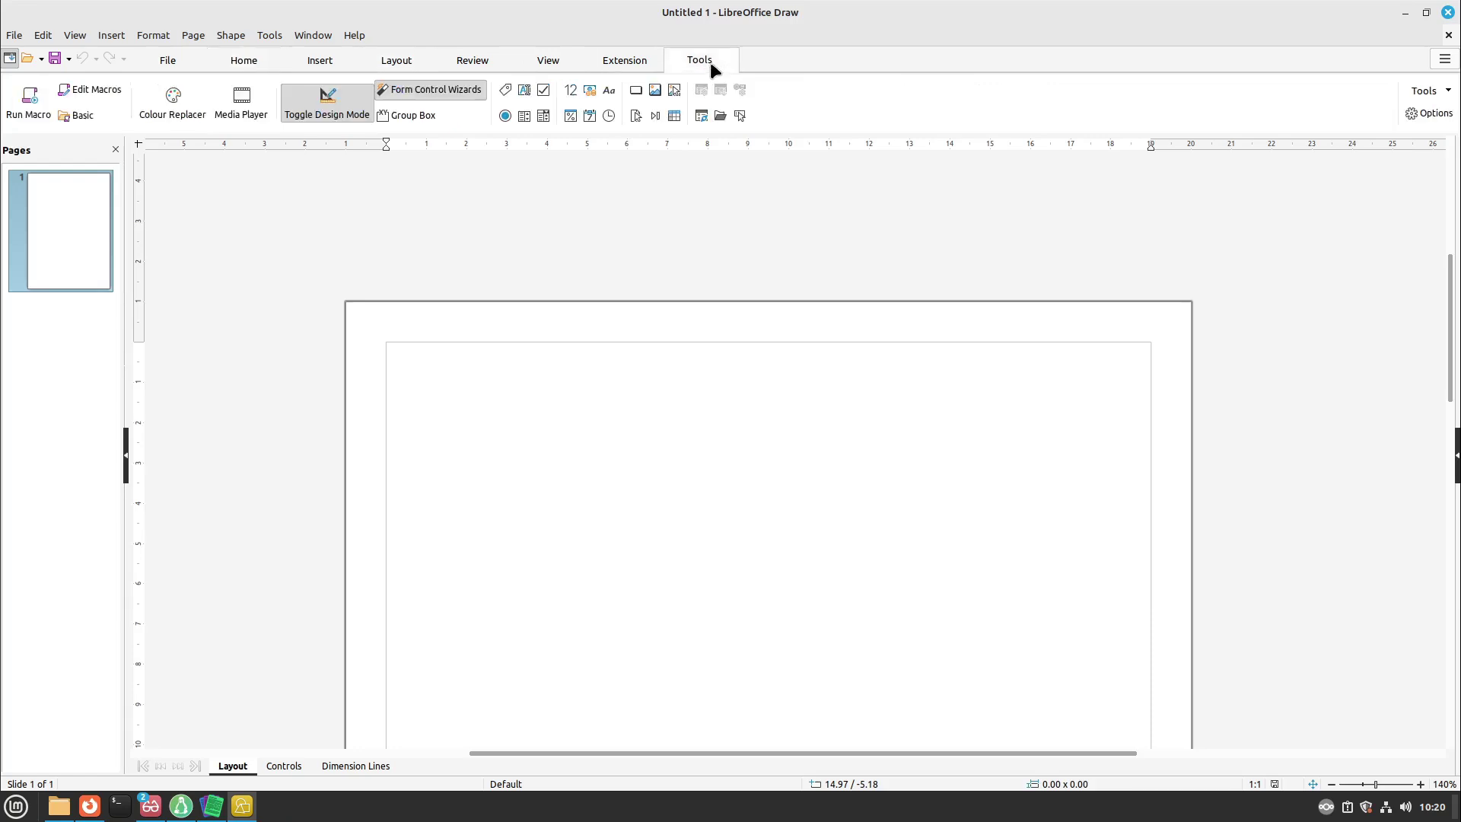
click(503, 89)
drag(406, 411, 578, 453)
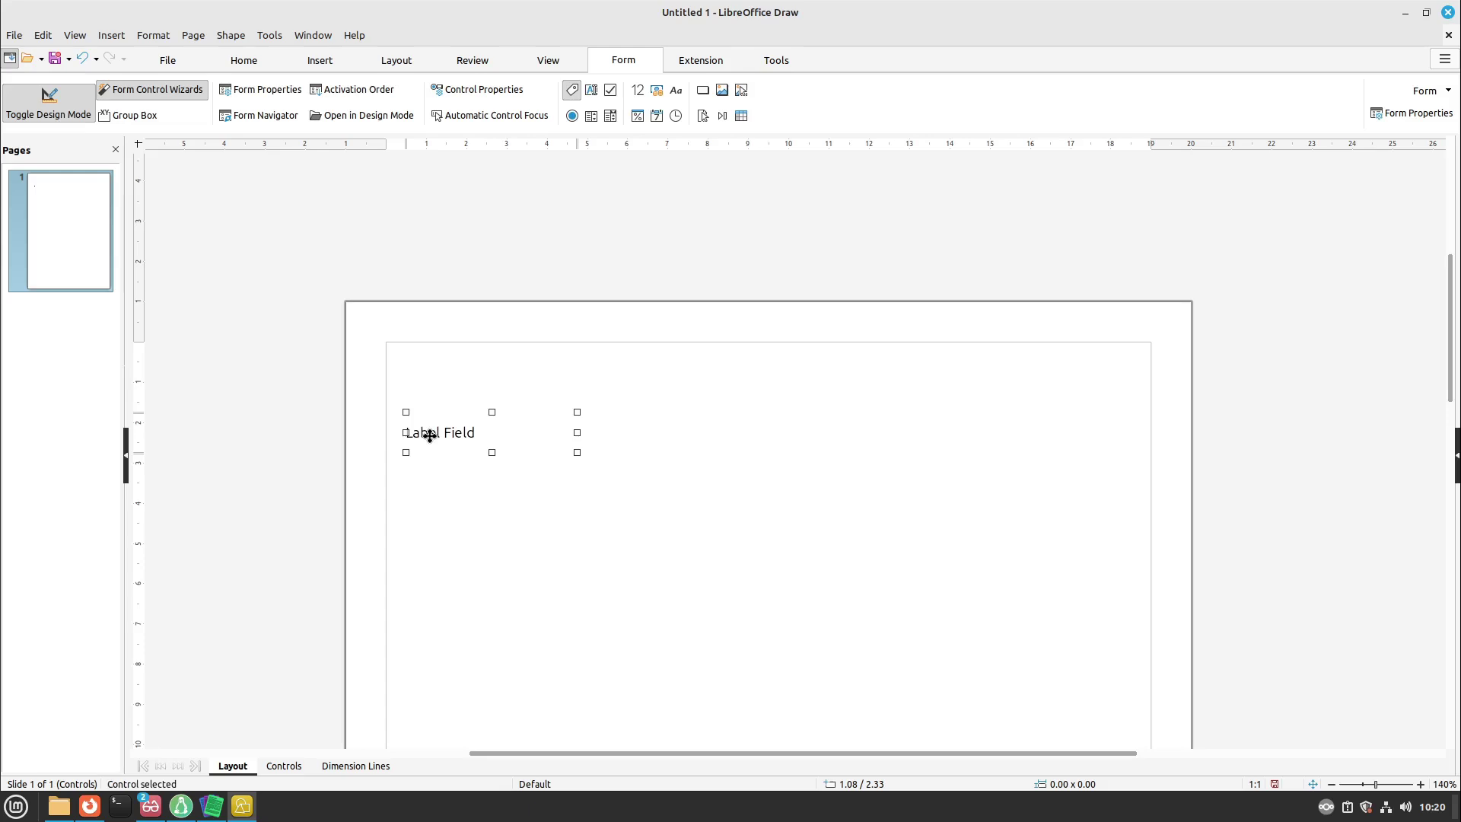
- Set the label's Name and Label properties both to 'Name' in Control Properties
click(472, 91)
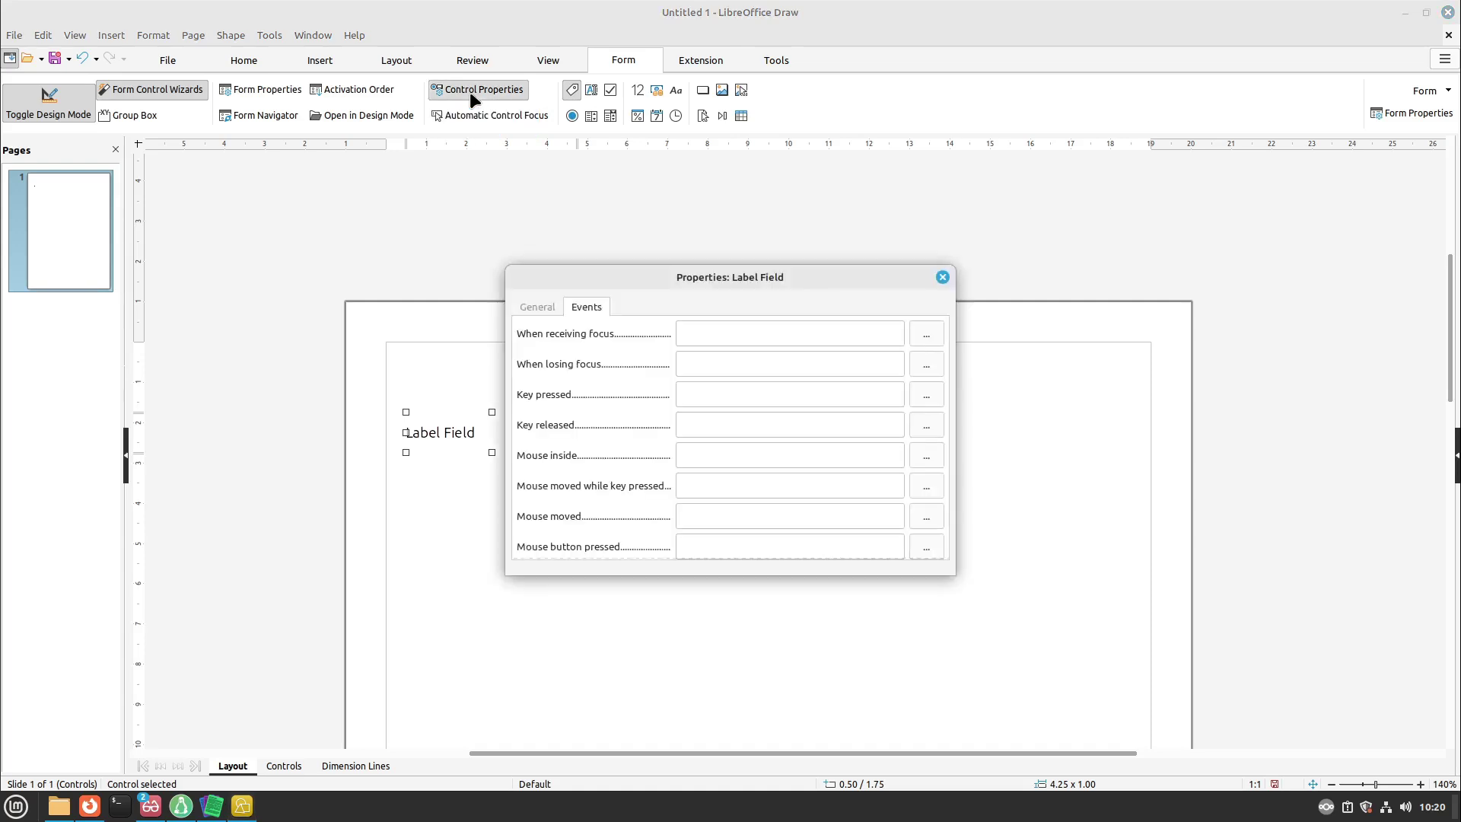
click(538, 308)
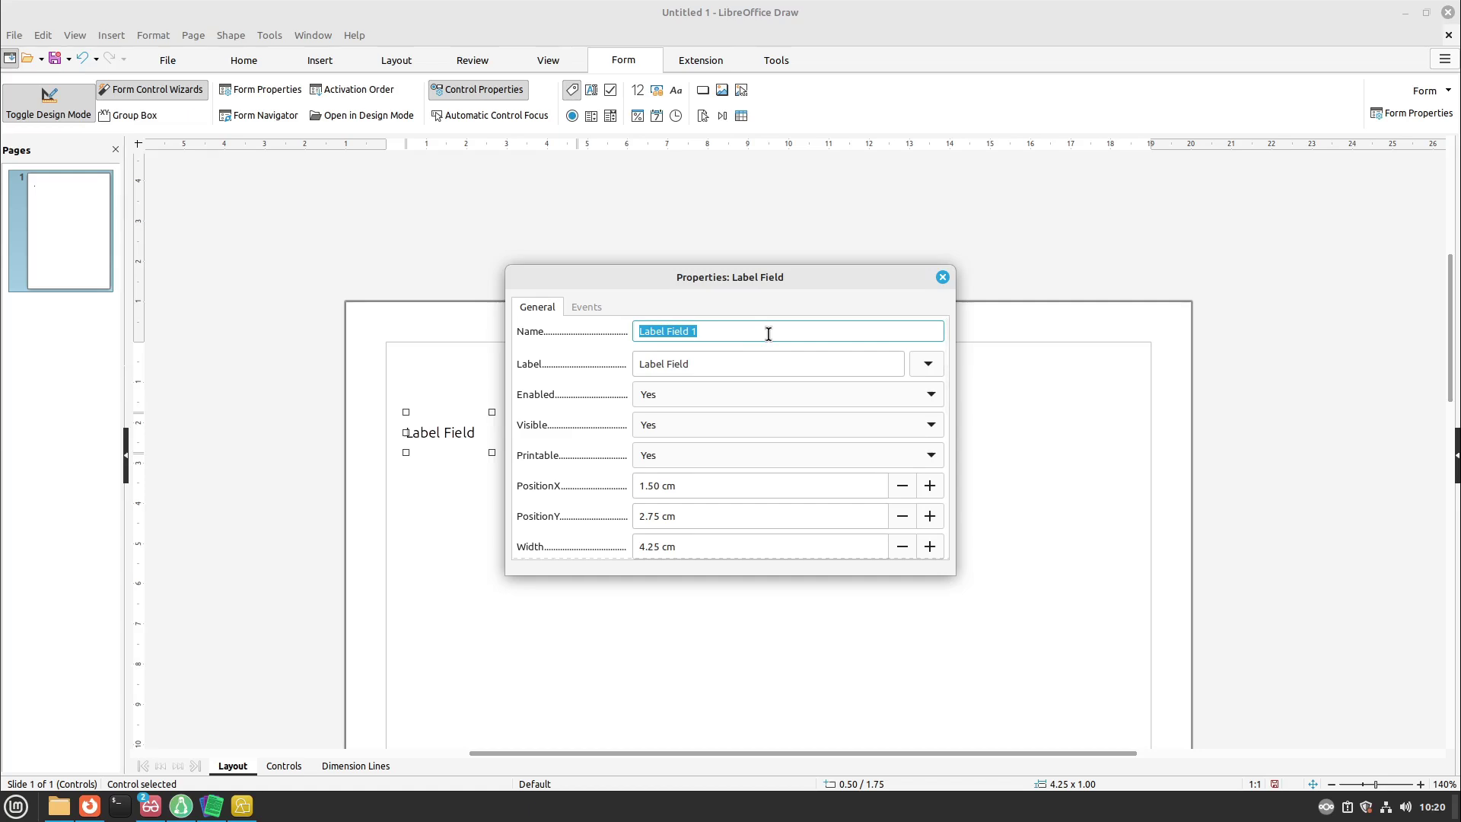
text(Name)
key(ctrl+a)
key(ctrl+c)
triple_click(700, 363)
key(ctrl+v)
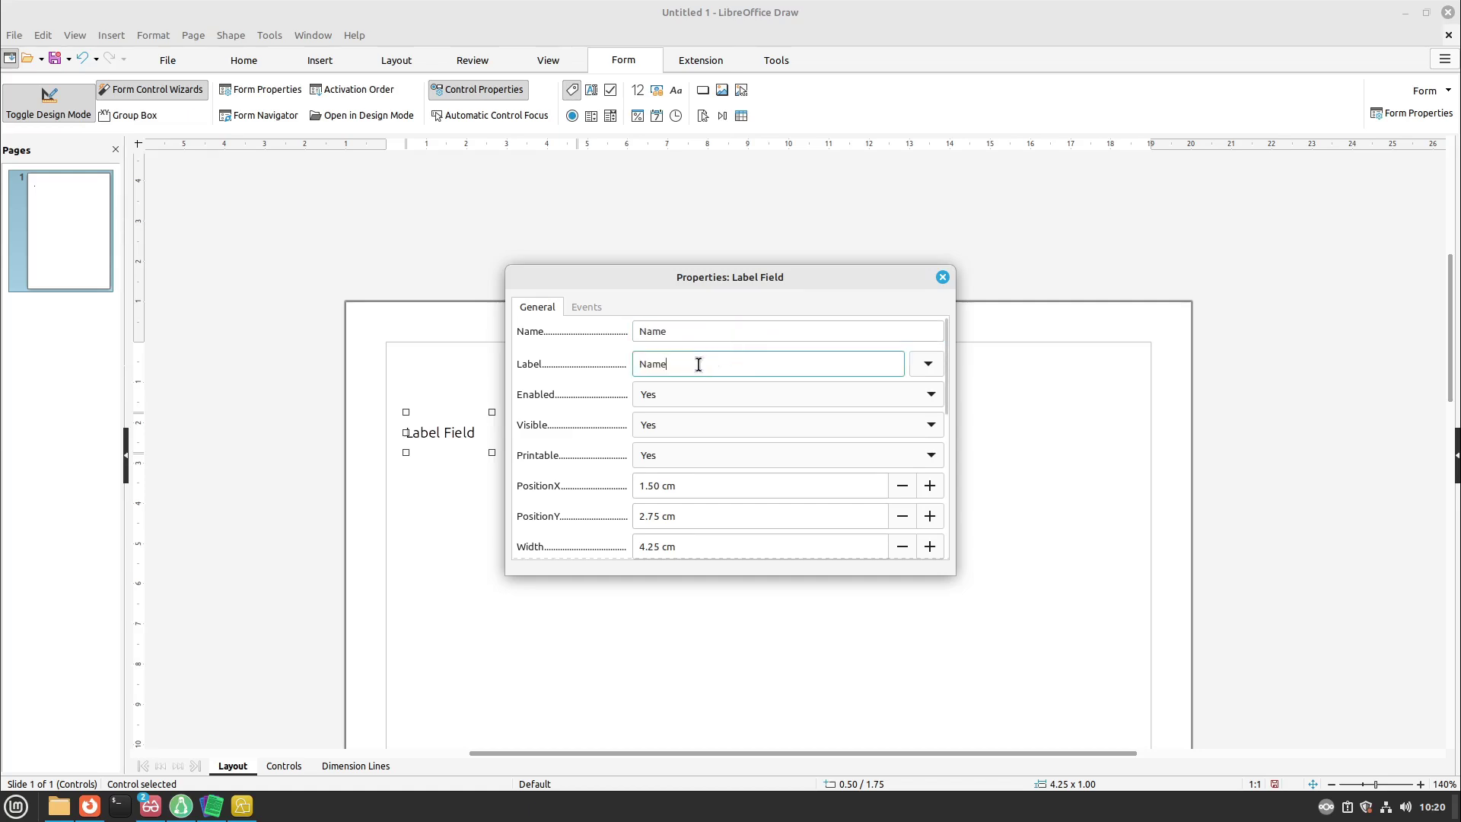
click(943, 277)
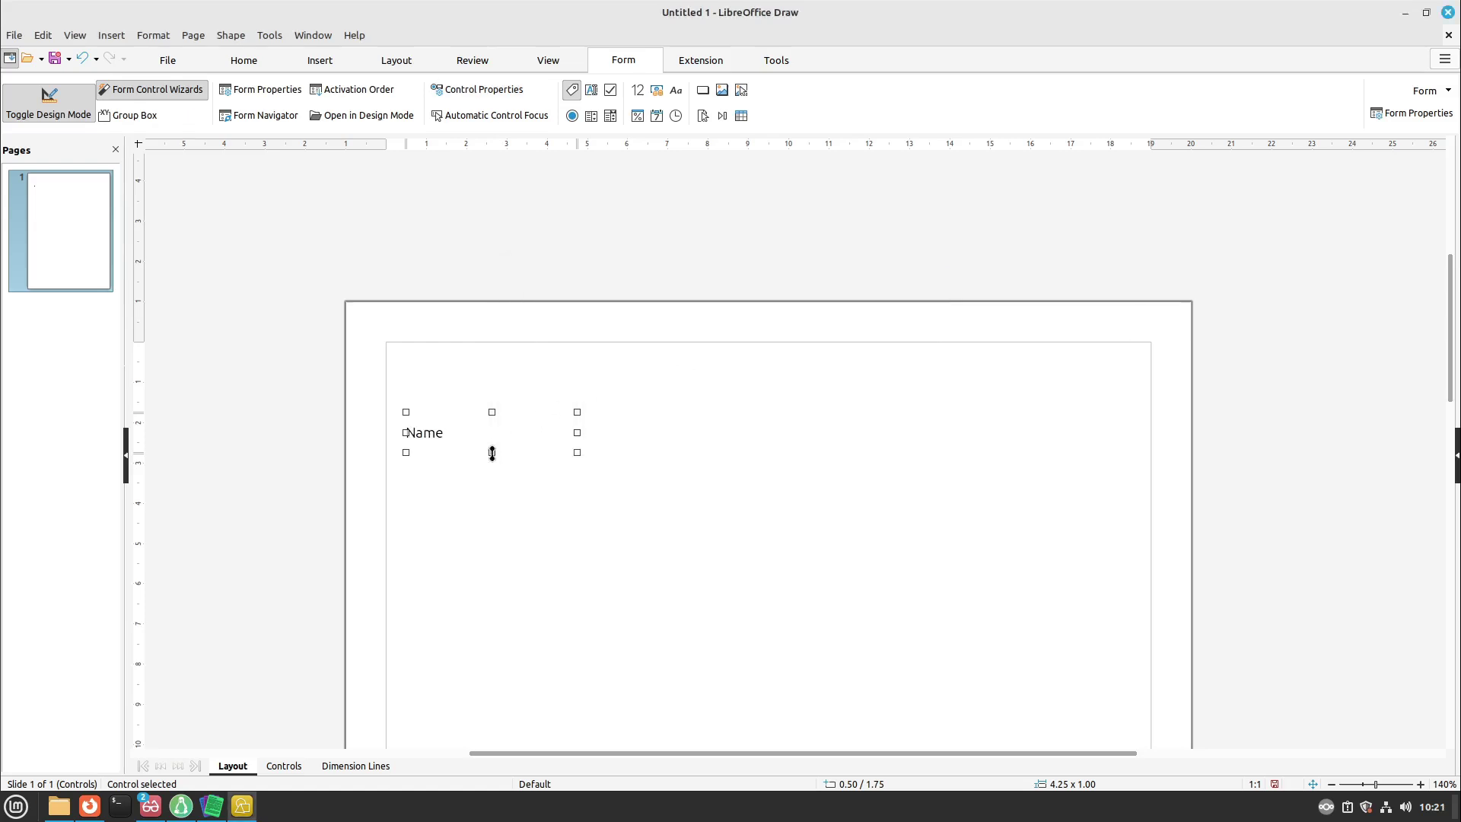
- Shrink the Name label and draw a wide Text Box just beneath it
drag(492, 449, 493, 432)
click(592, 91)
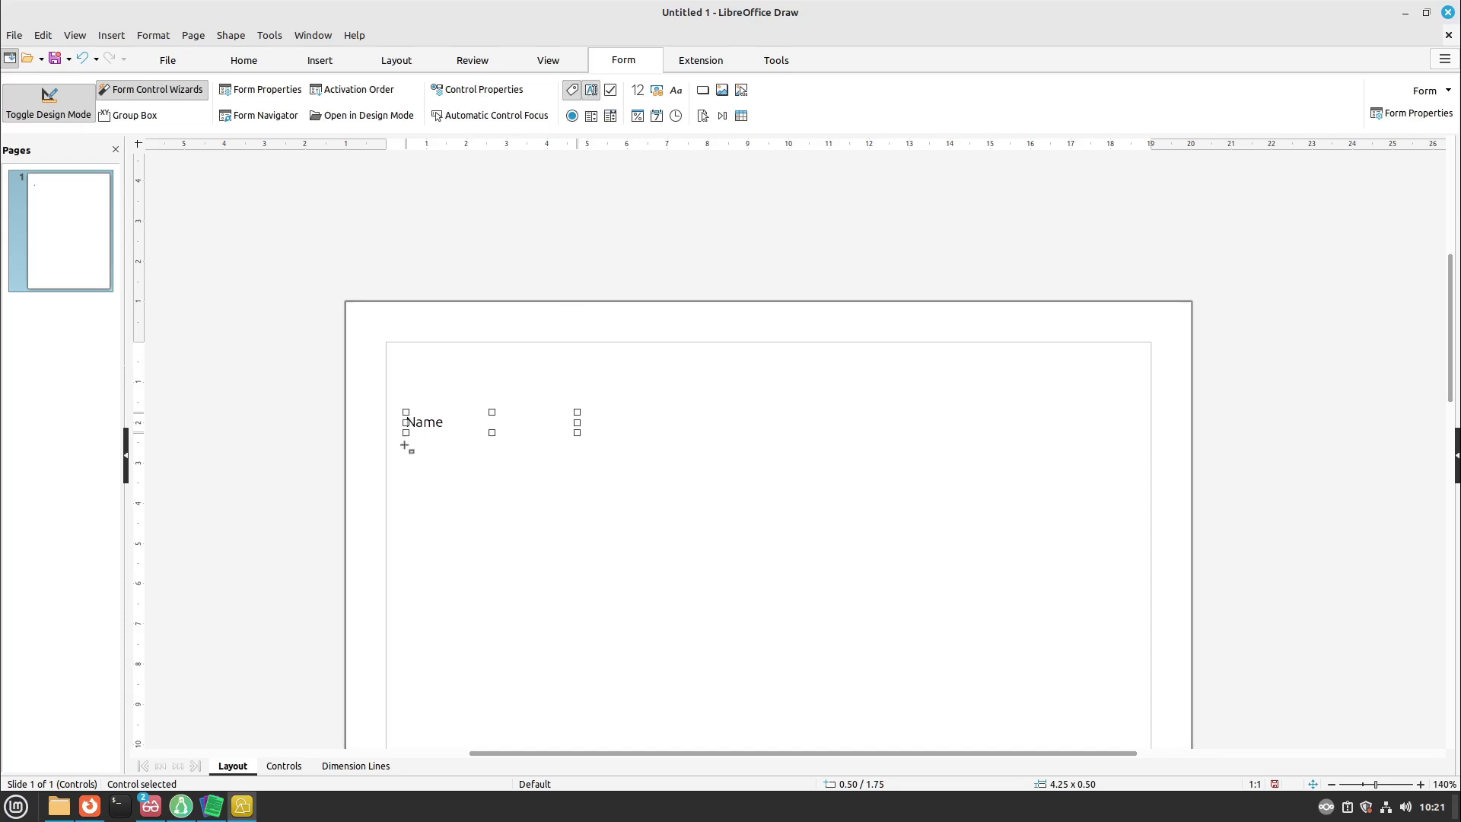
drag(406, 443, 1131, 472)
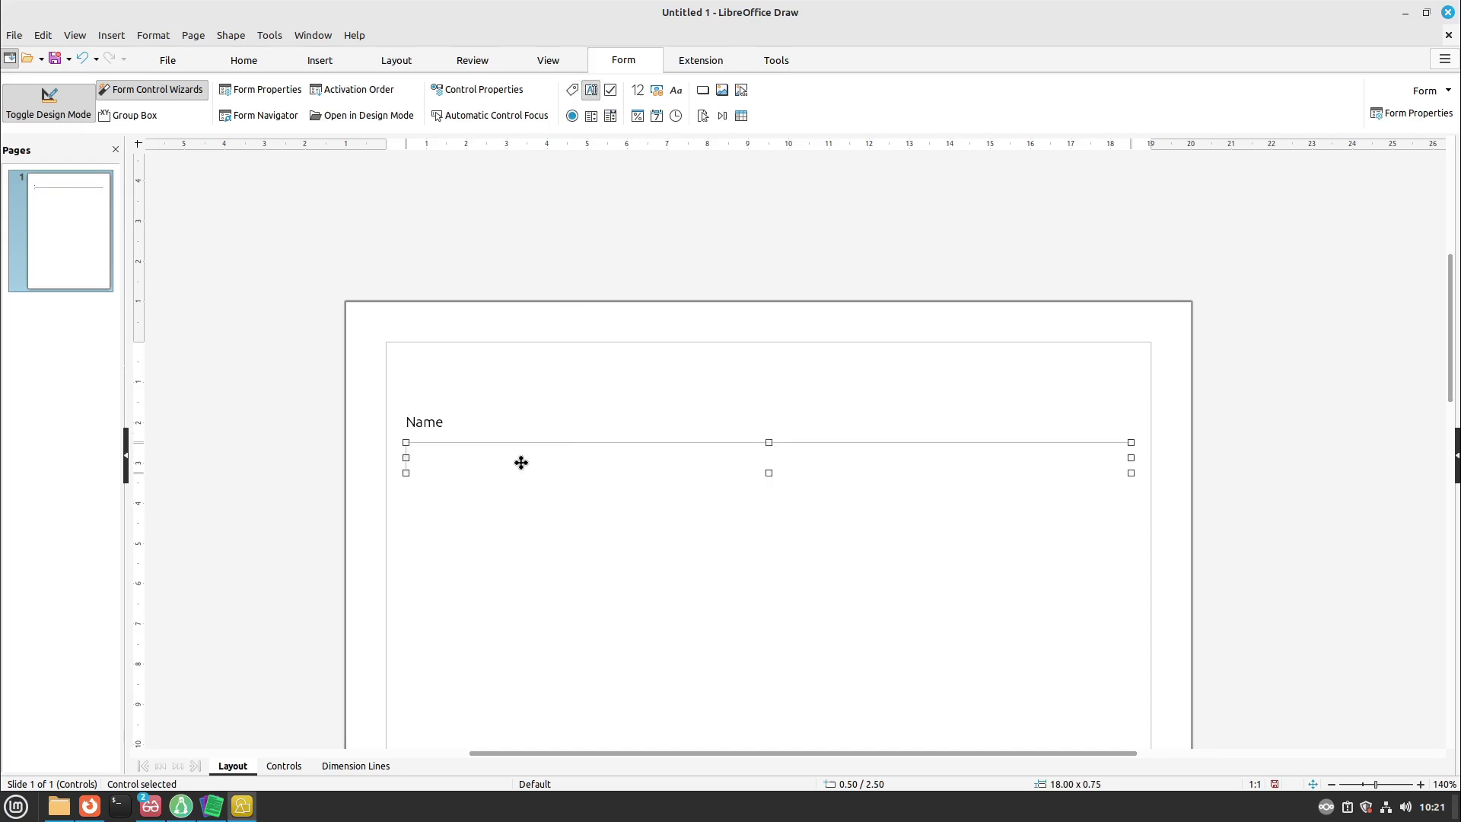
drag(484, 455, 482, 450)
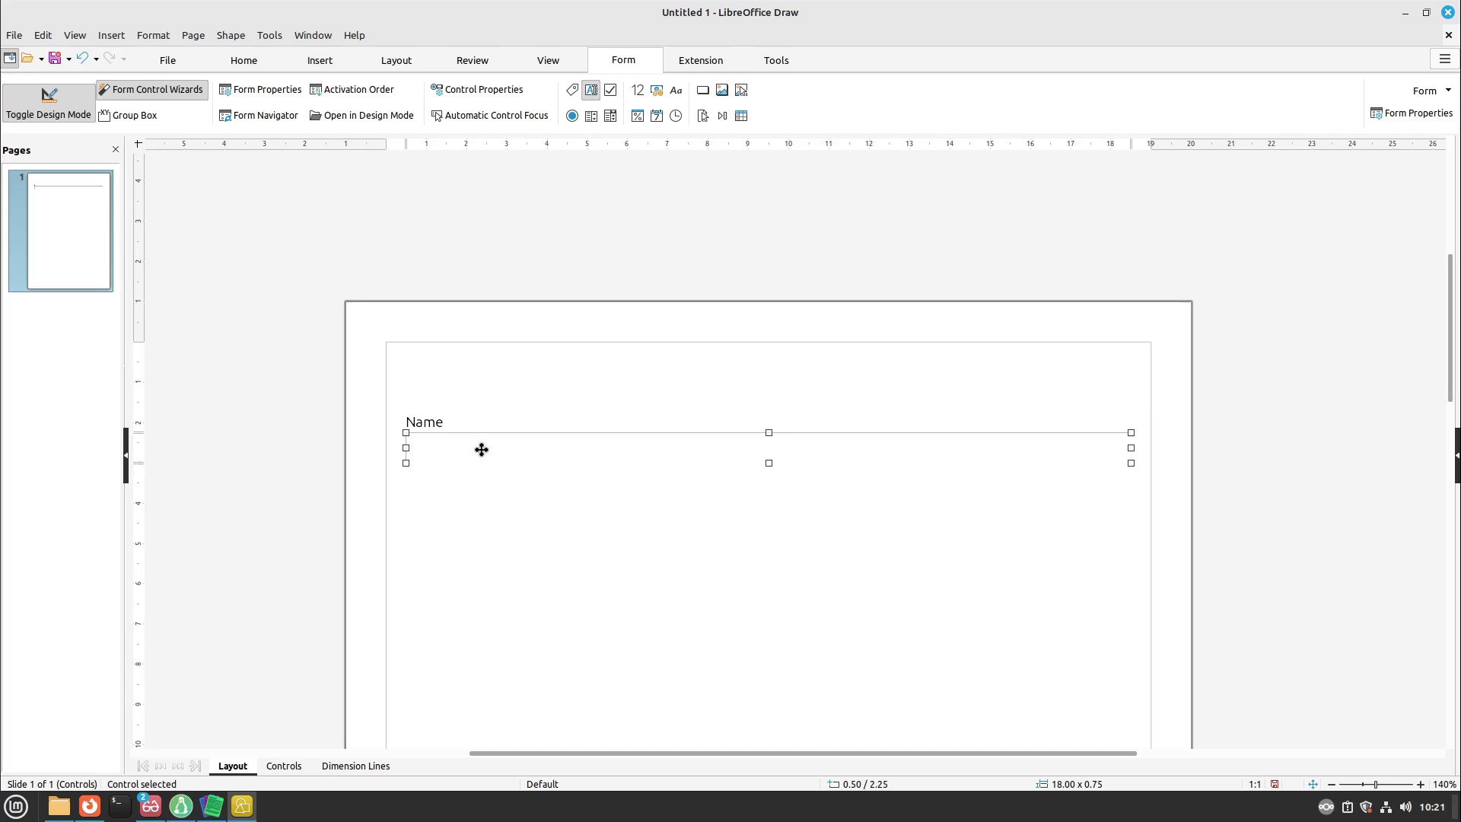
- Link the text box's Label Field to the Name label and name the box 'Name'
click(482, 90)
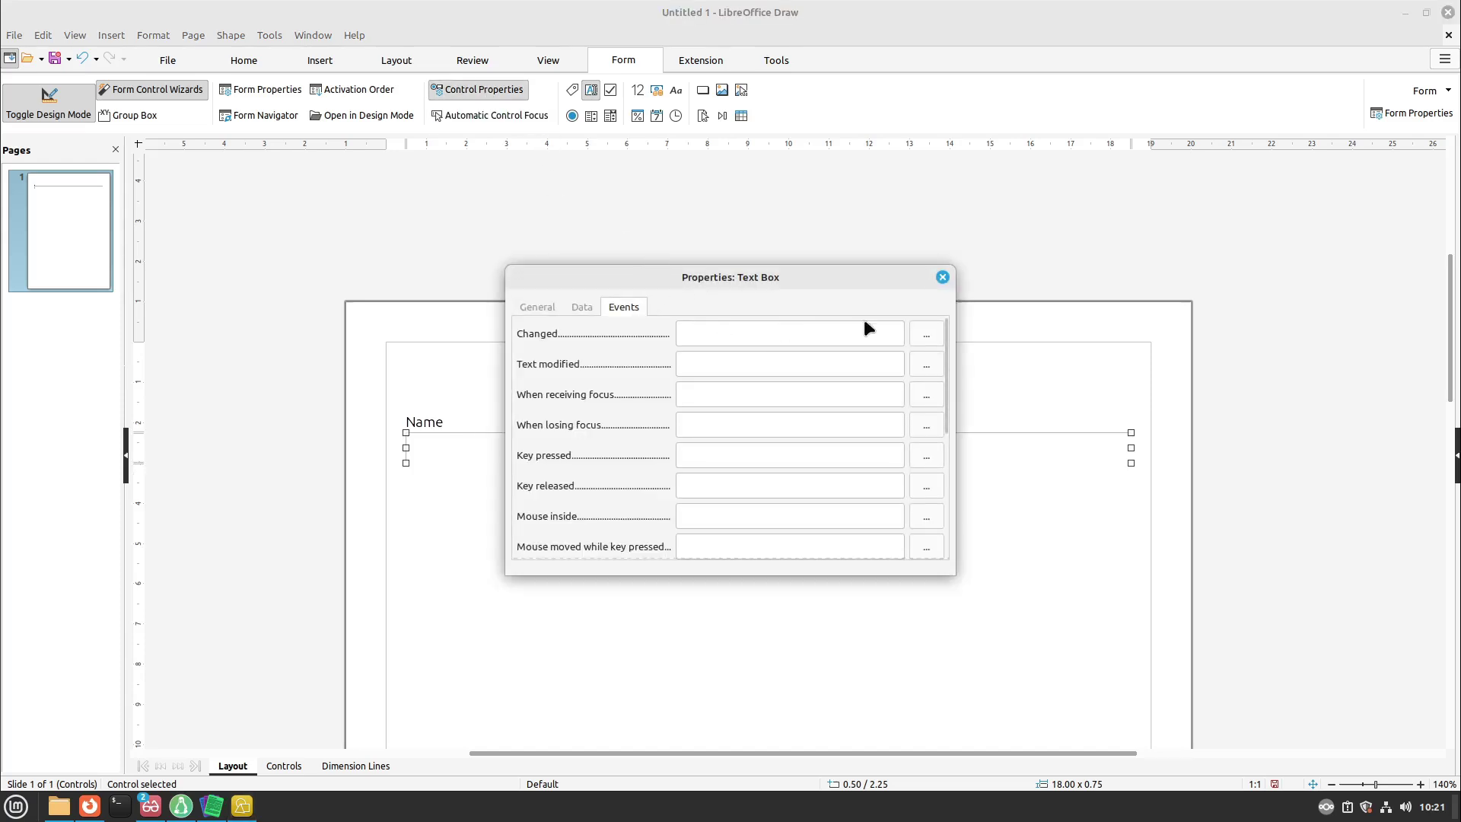
click(927, 335)
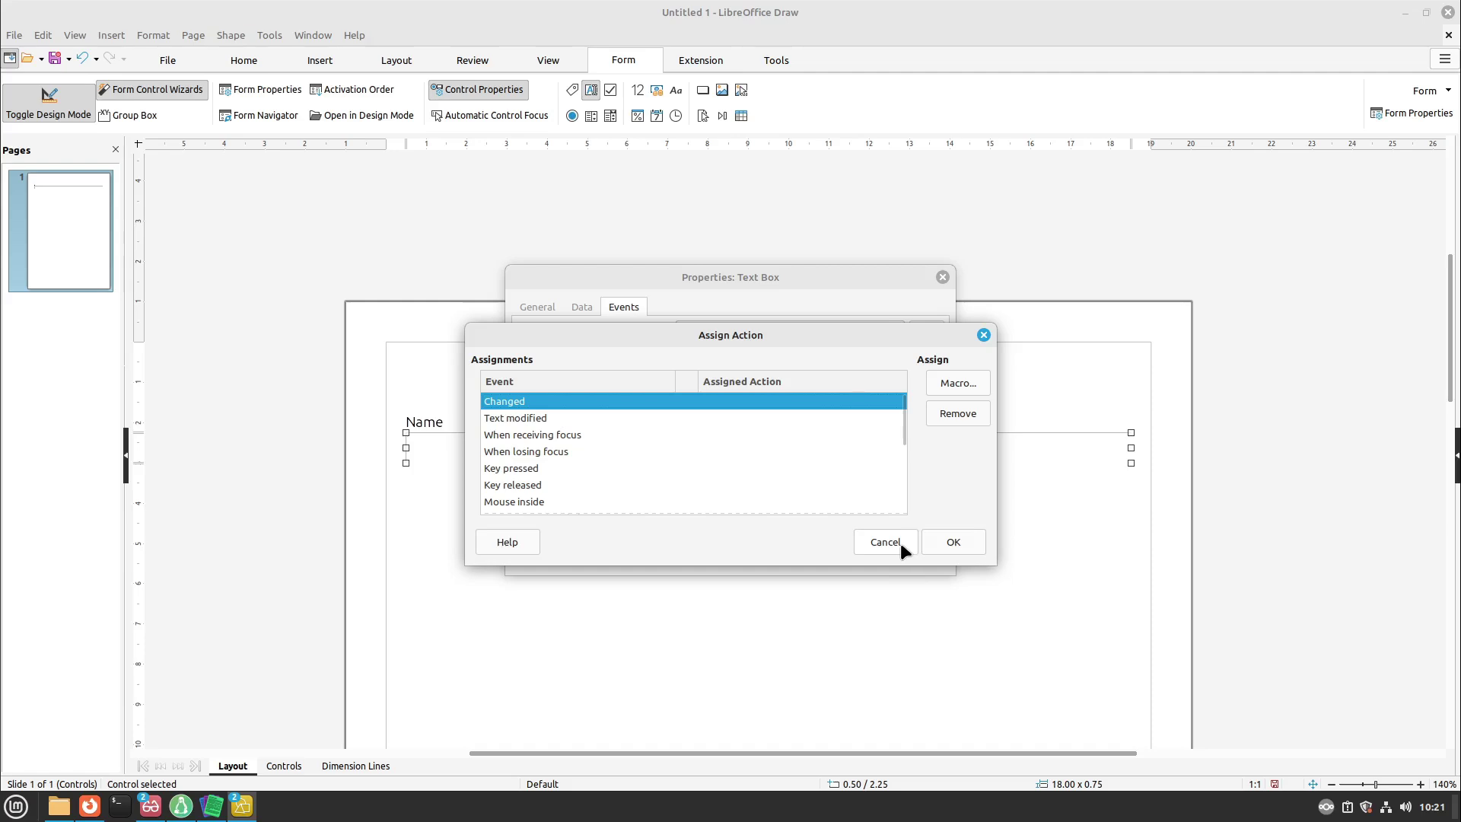
click(886, 542)
click(585, 305)
click(536, 307)
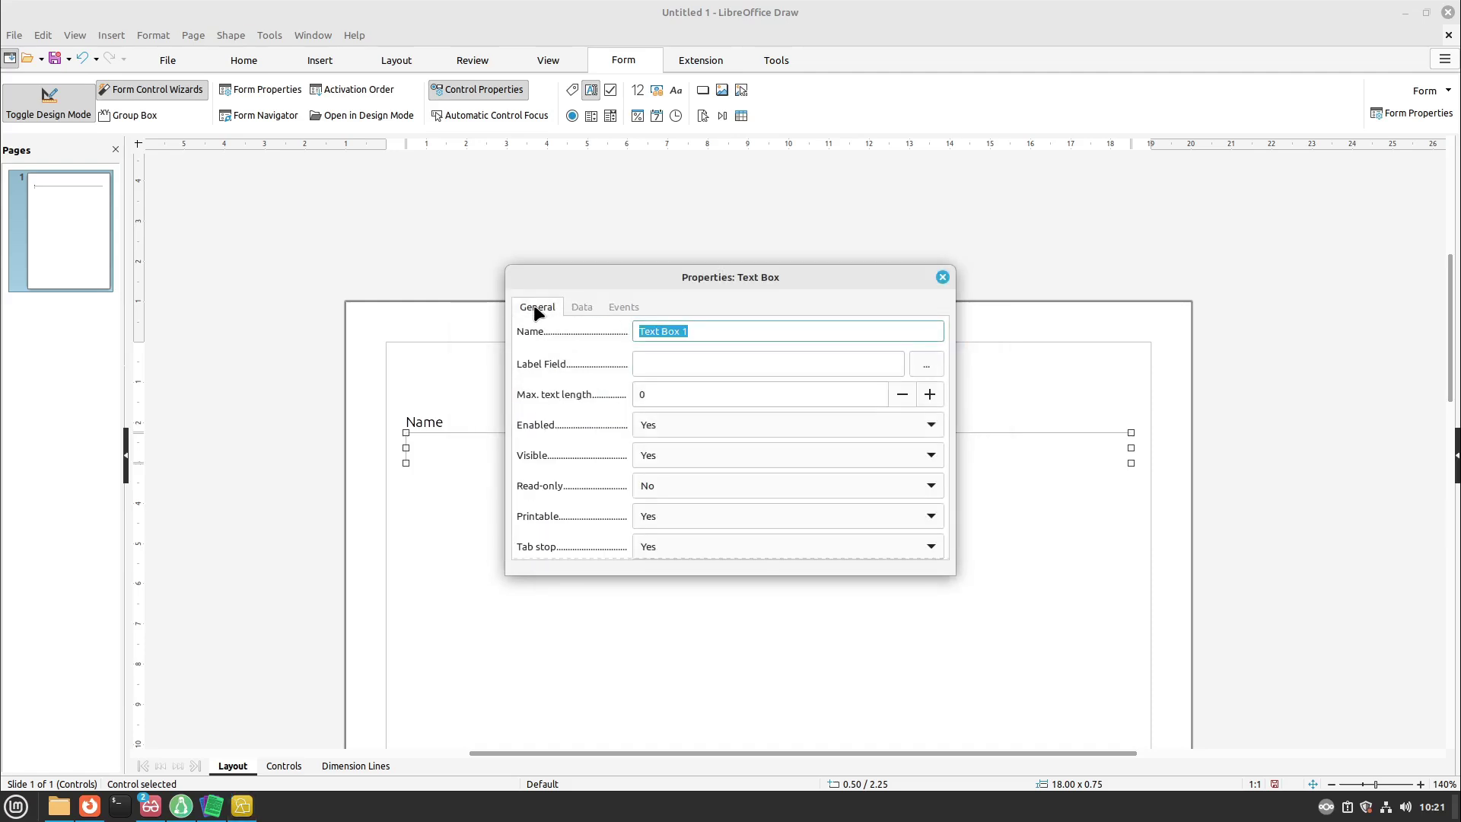
click(924, 366)
click(621, 419)
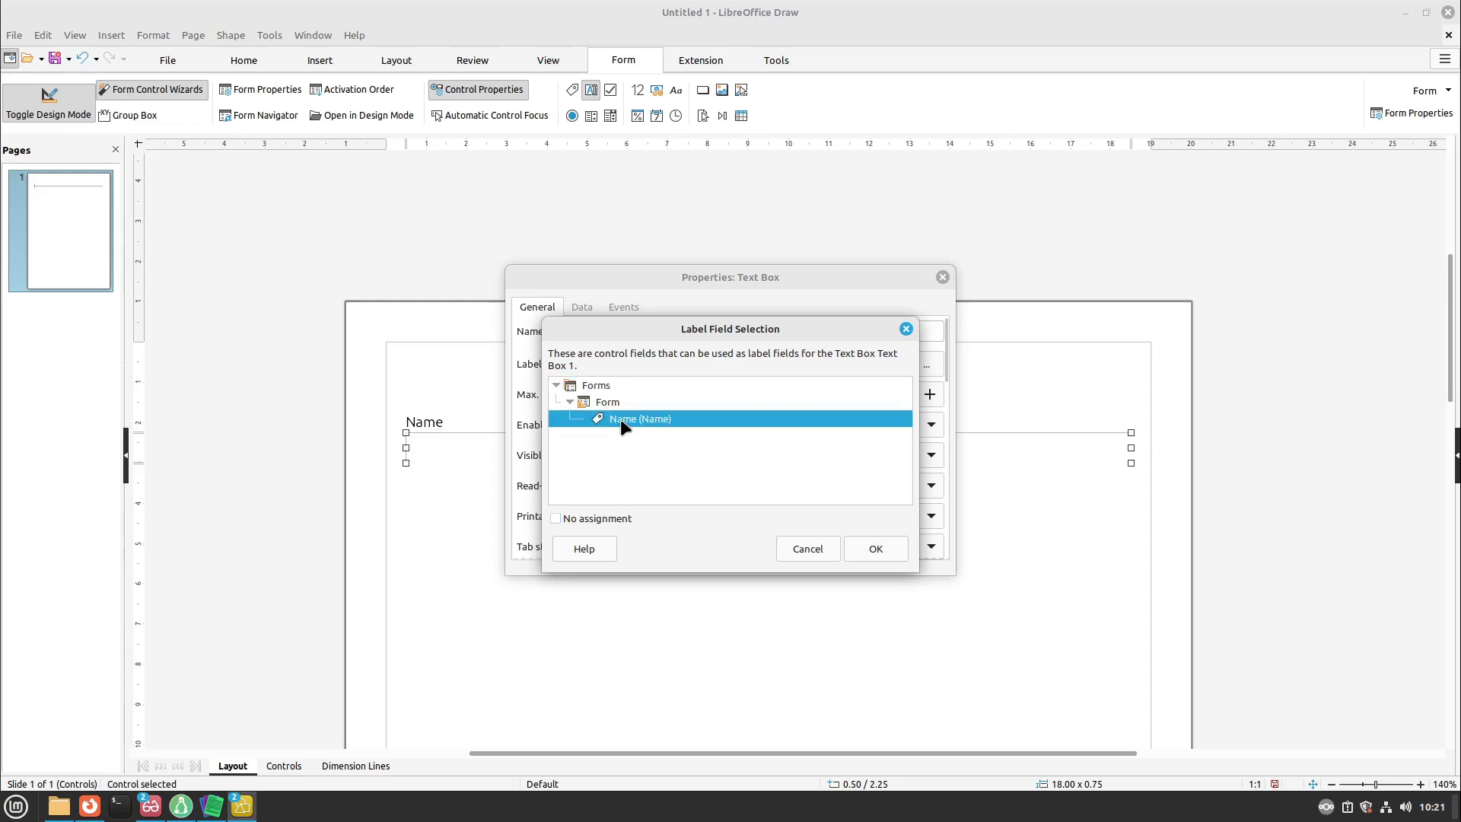
click(882, 548)
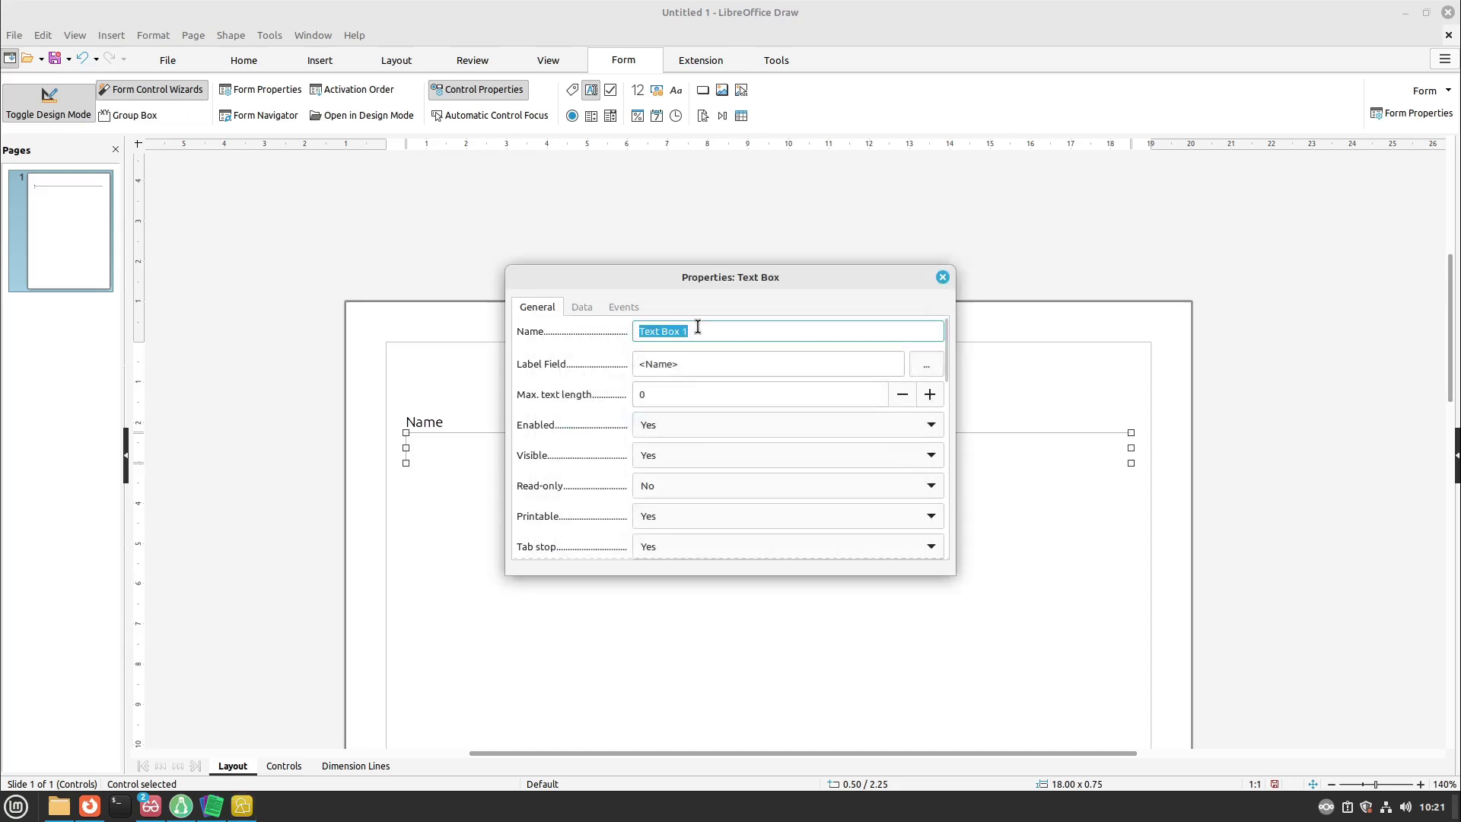
text(Name)
- Give the text box default text 'Firstname, Lastname' and keep it single-line
scroll(613, 368, down, 2)
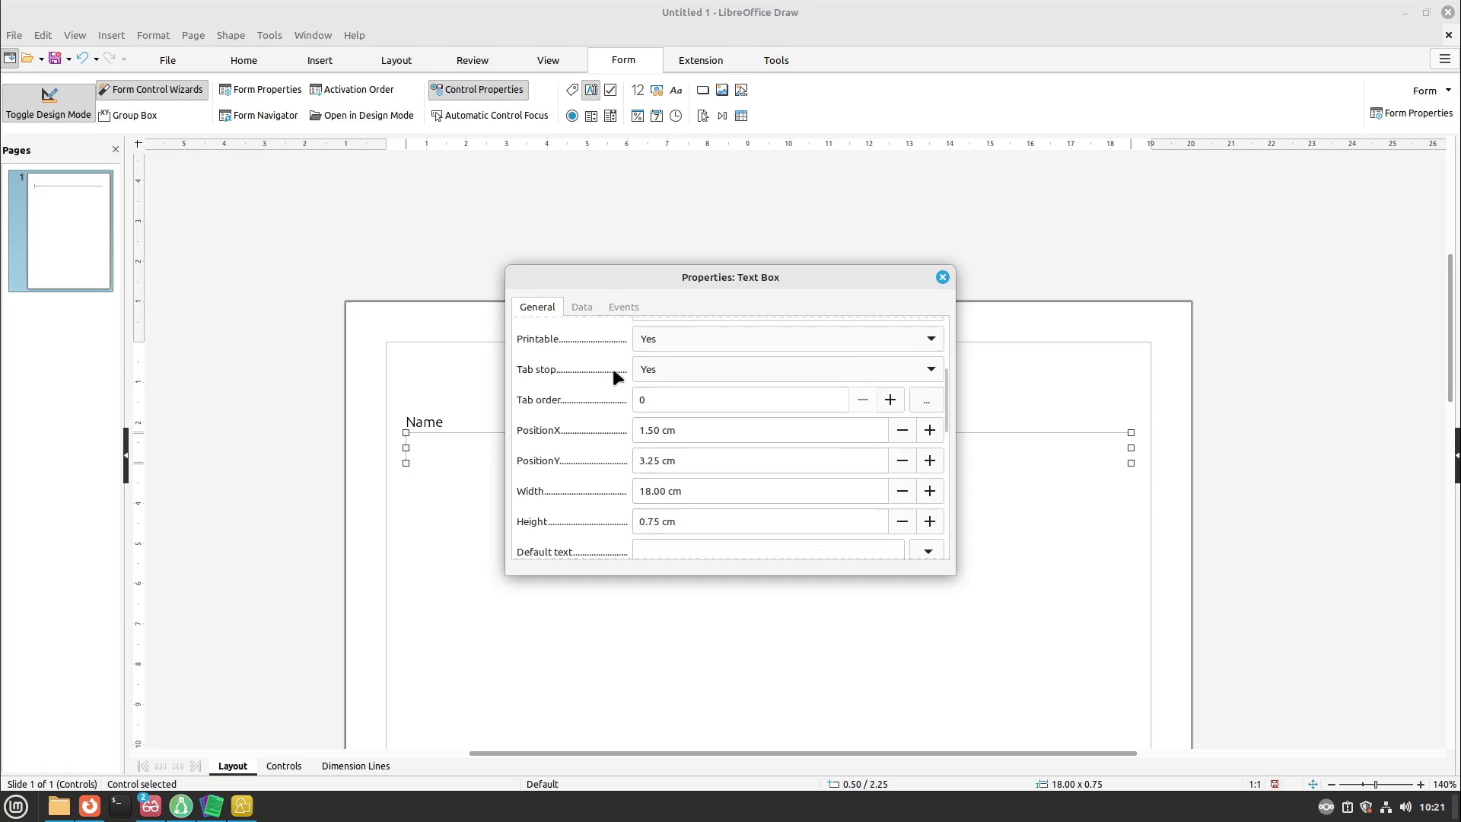
scroll(614, 368, down, 1)
click(658, 445)
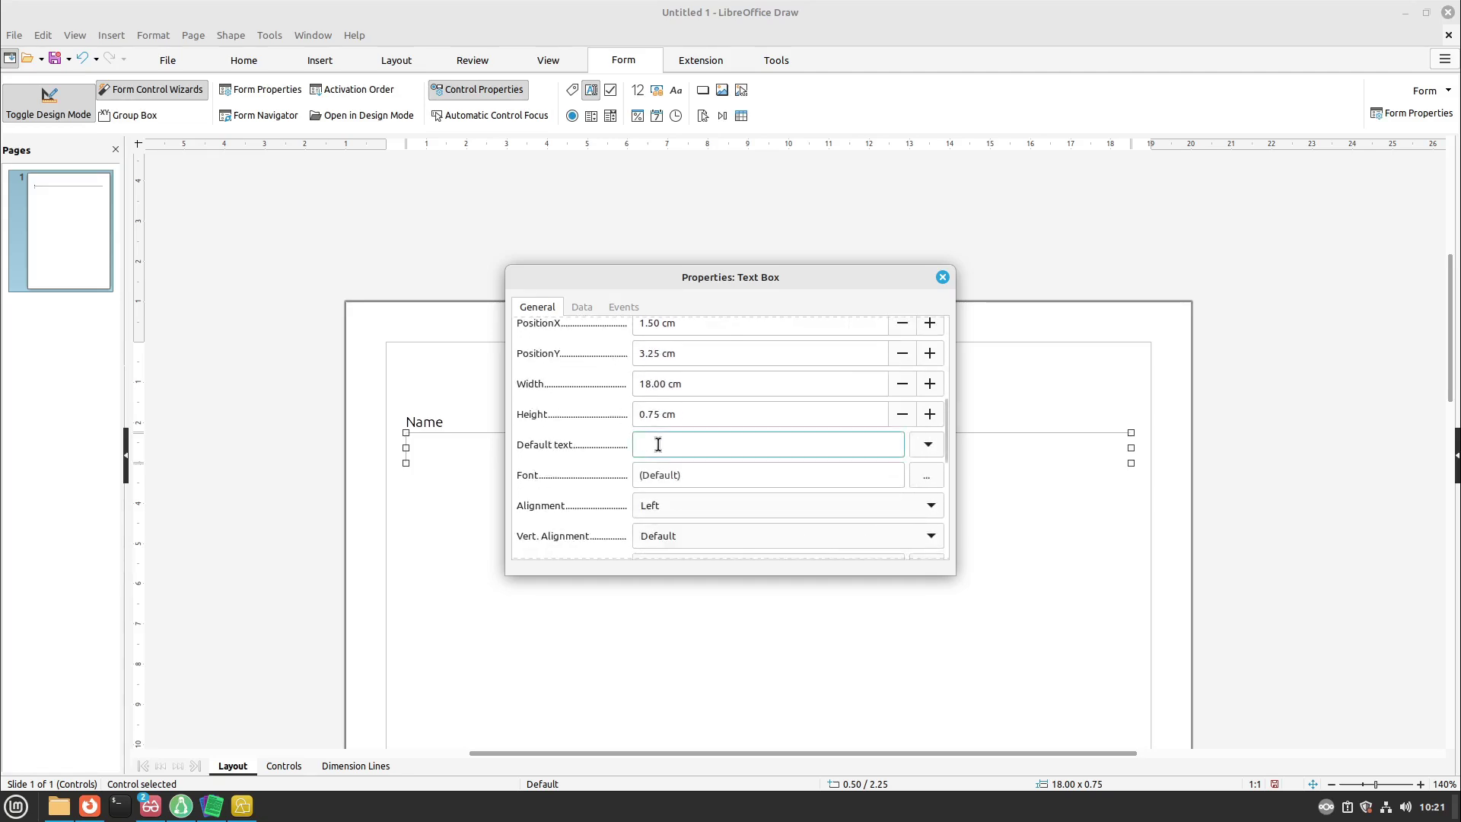
text(Firstname, Lastname)
scroll(587, 473, down, 3)
scroll(587, 473, down, 3)
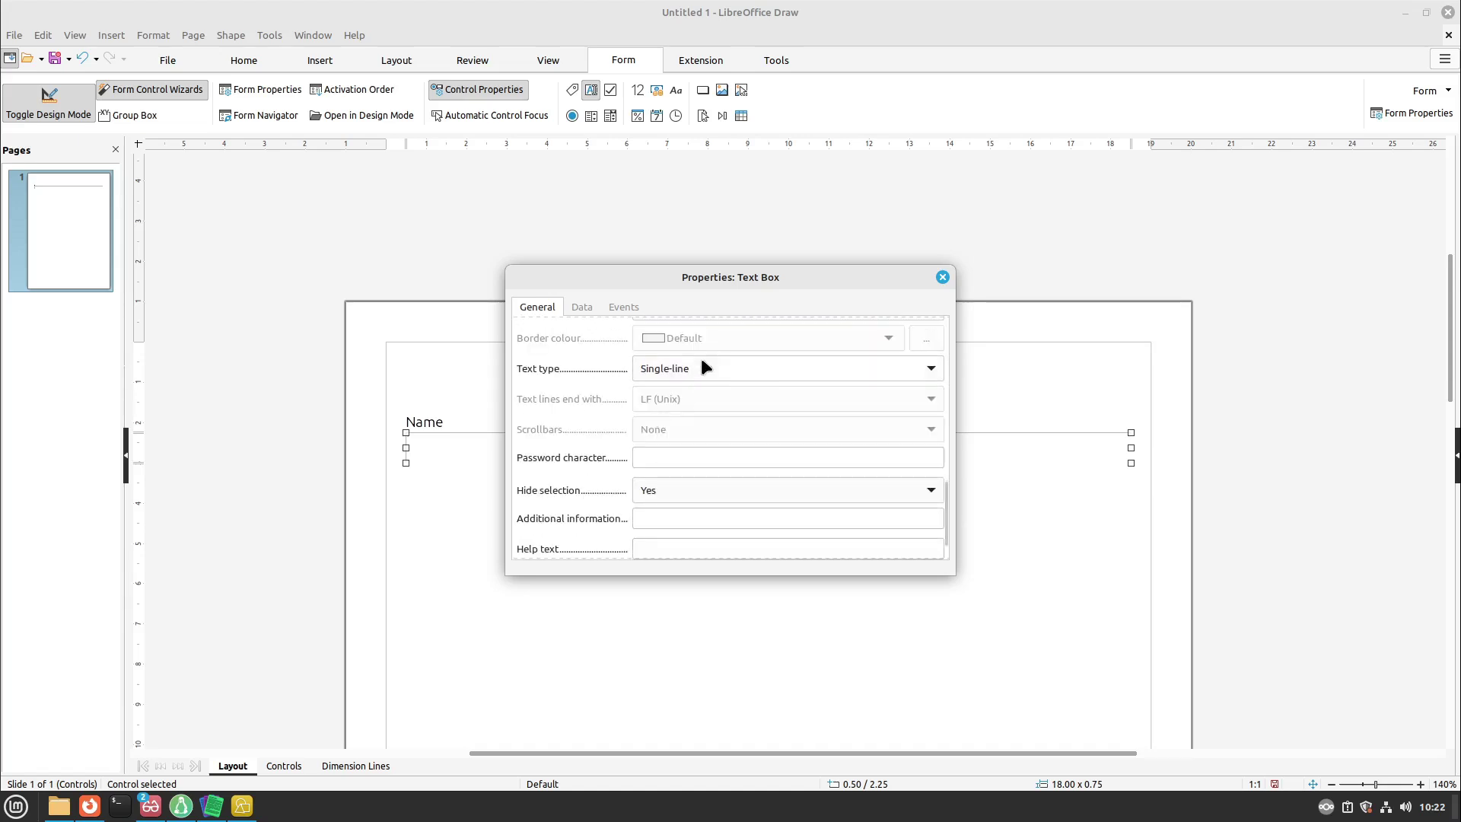
click(701, 358)
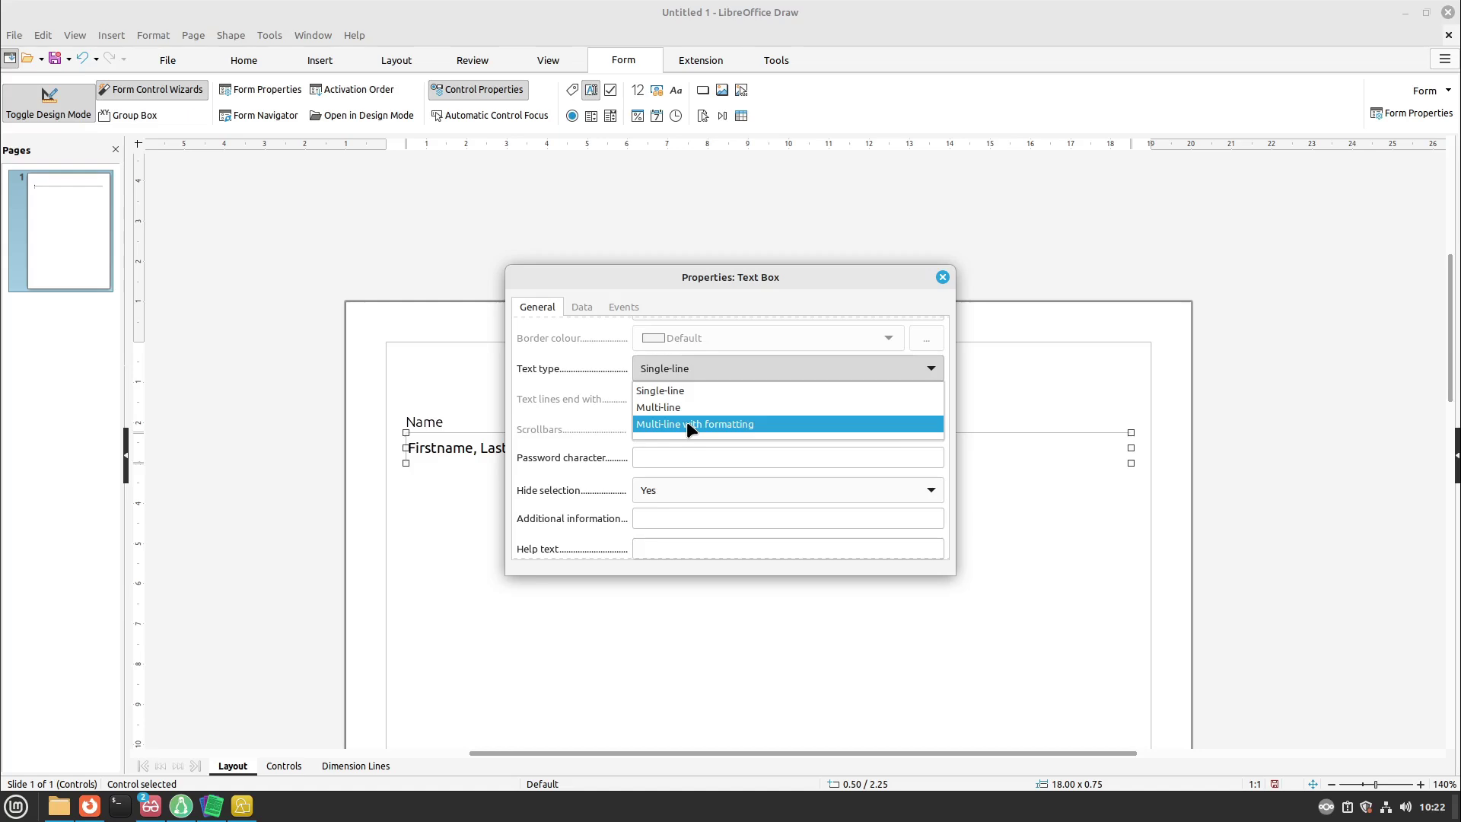
click(676, 374)
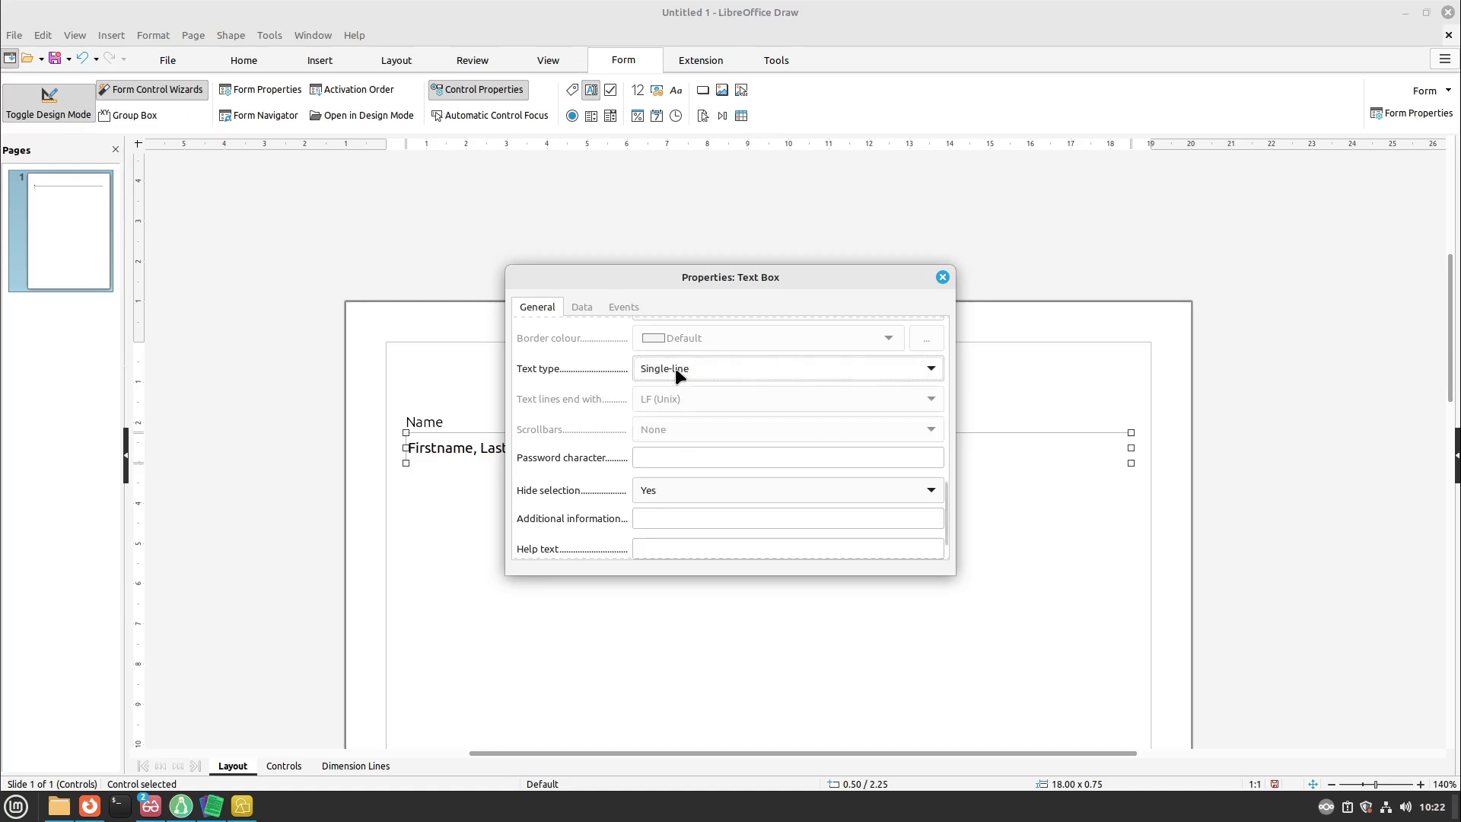
- Set the text box's border to Flat
scroll(621, 505, down, 1)
scroll(605, 464, up, 4)
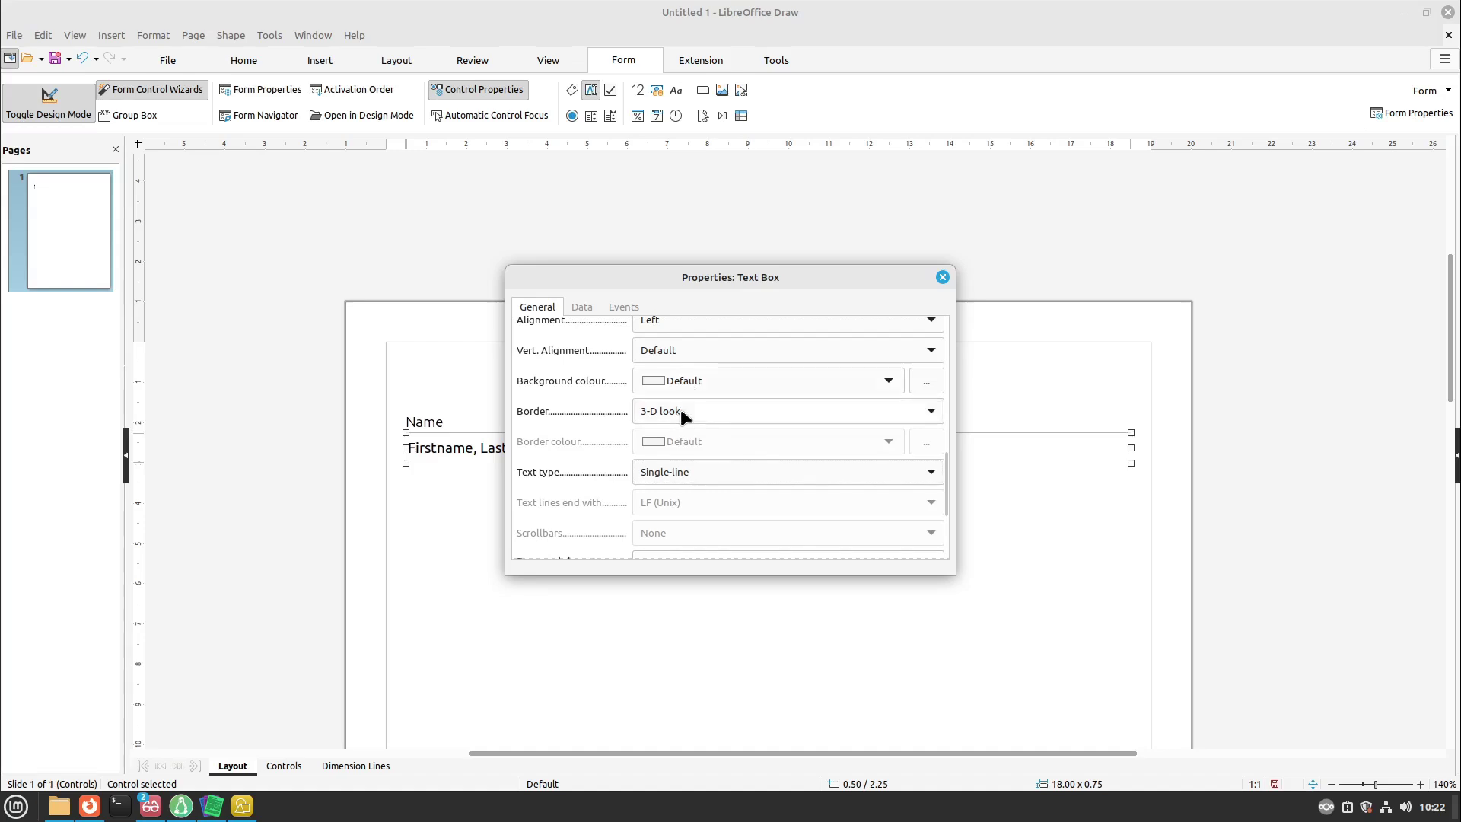
click(680, 408)
click(665, 466)
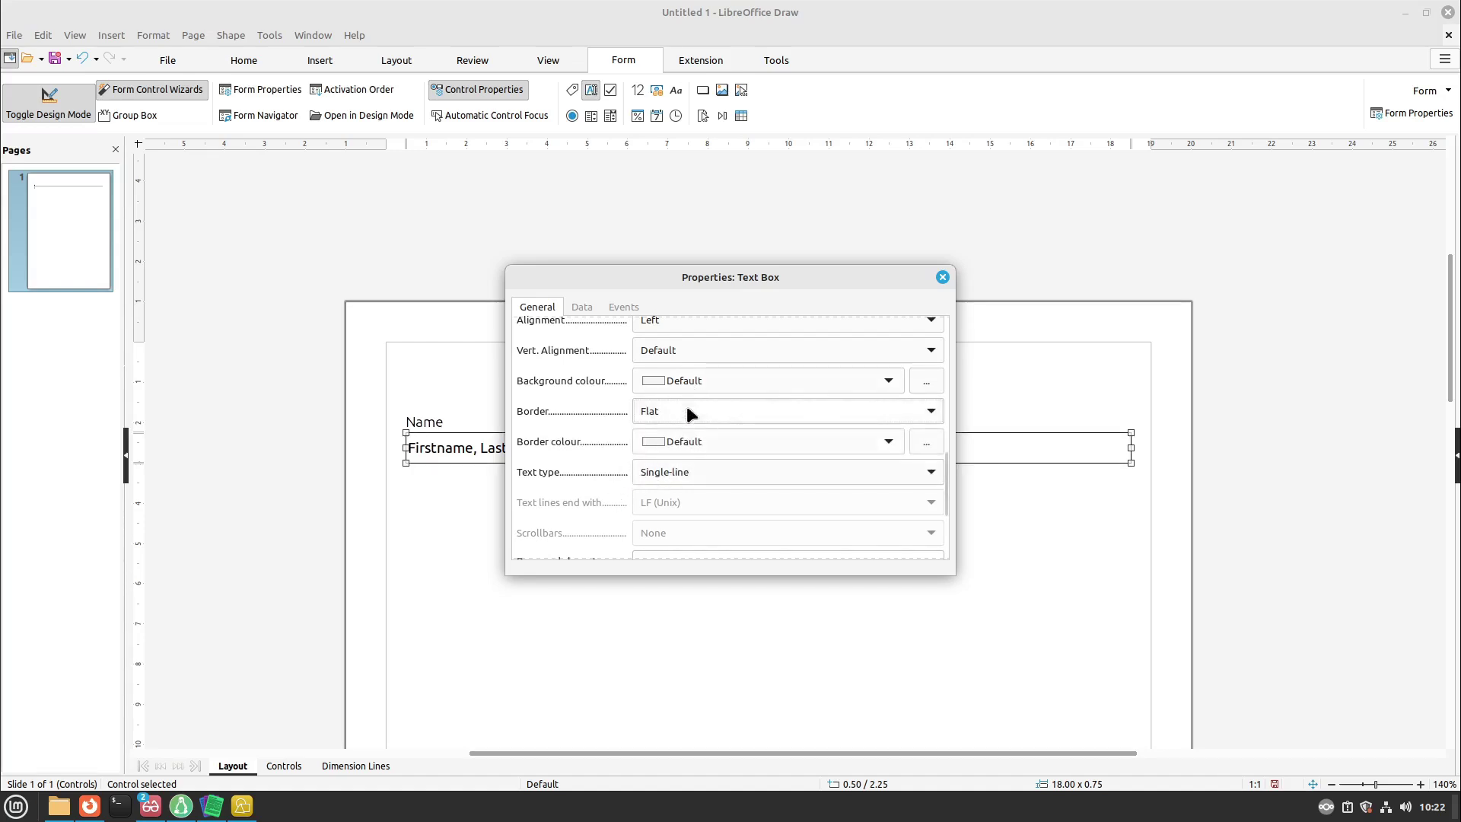
click(942, 277)
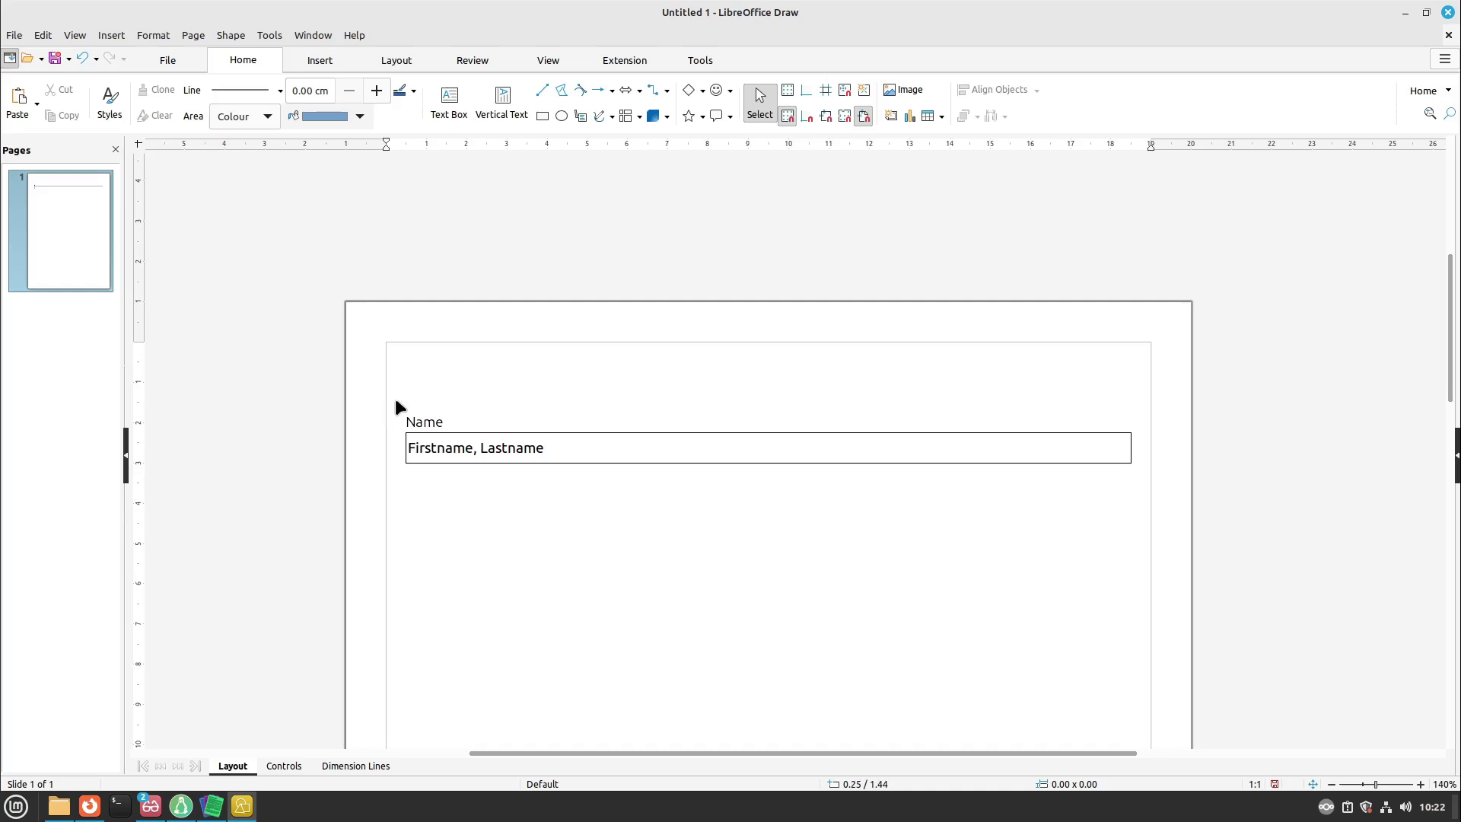
- Copy the Name label and text box and place the duplicate pair below them
drag(395, 399, 1243, 537)
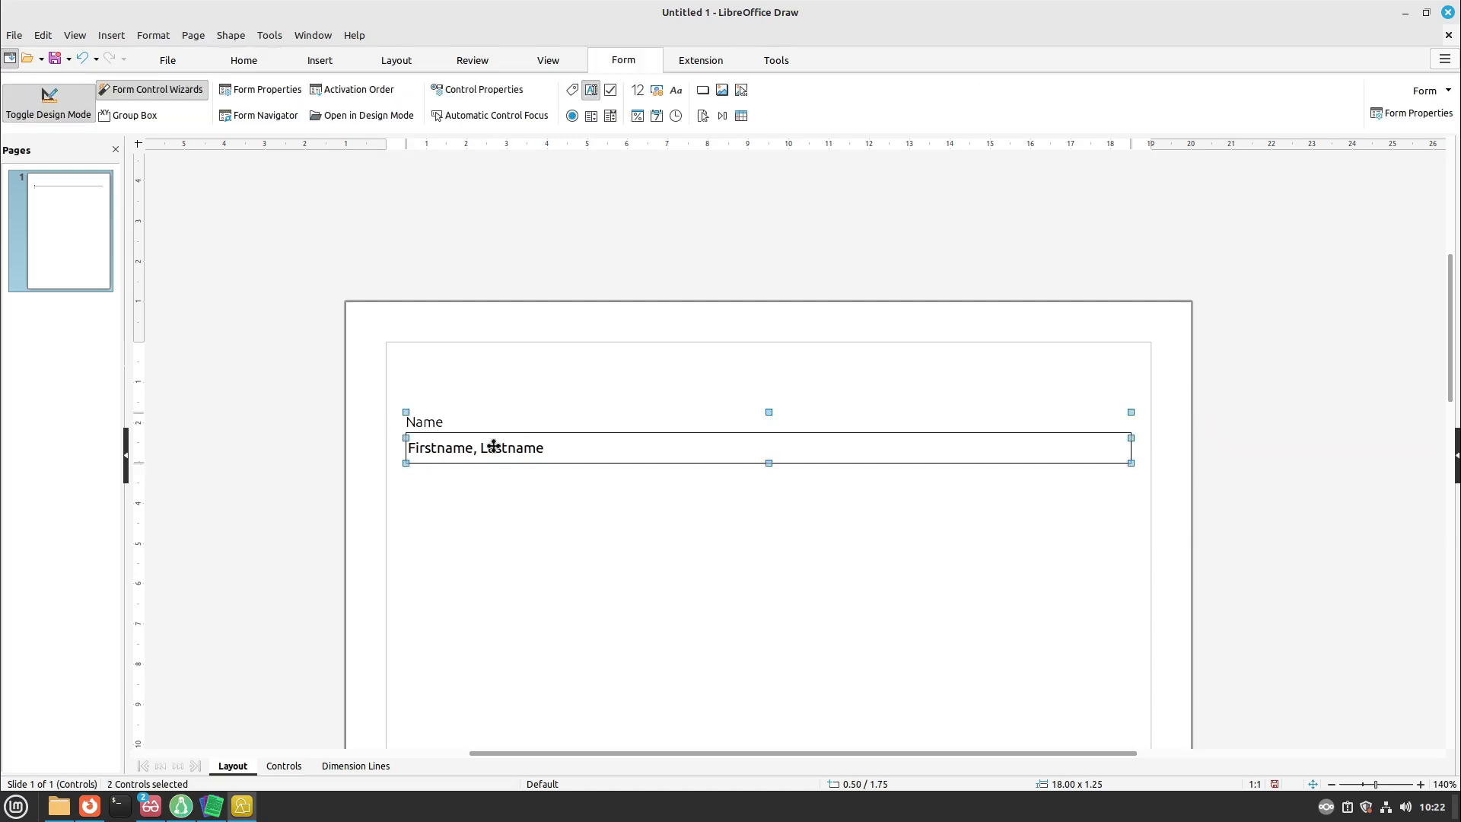
right_click(437, 443)
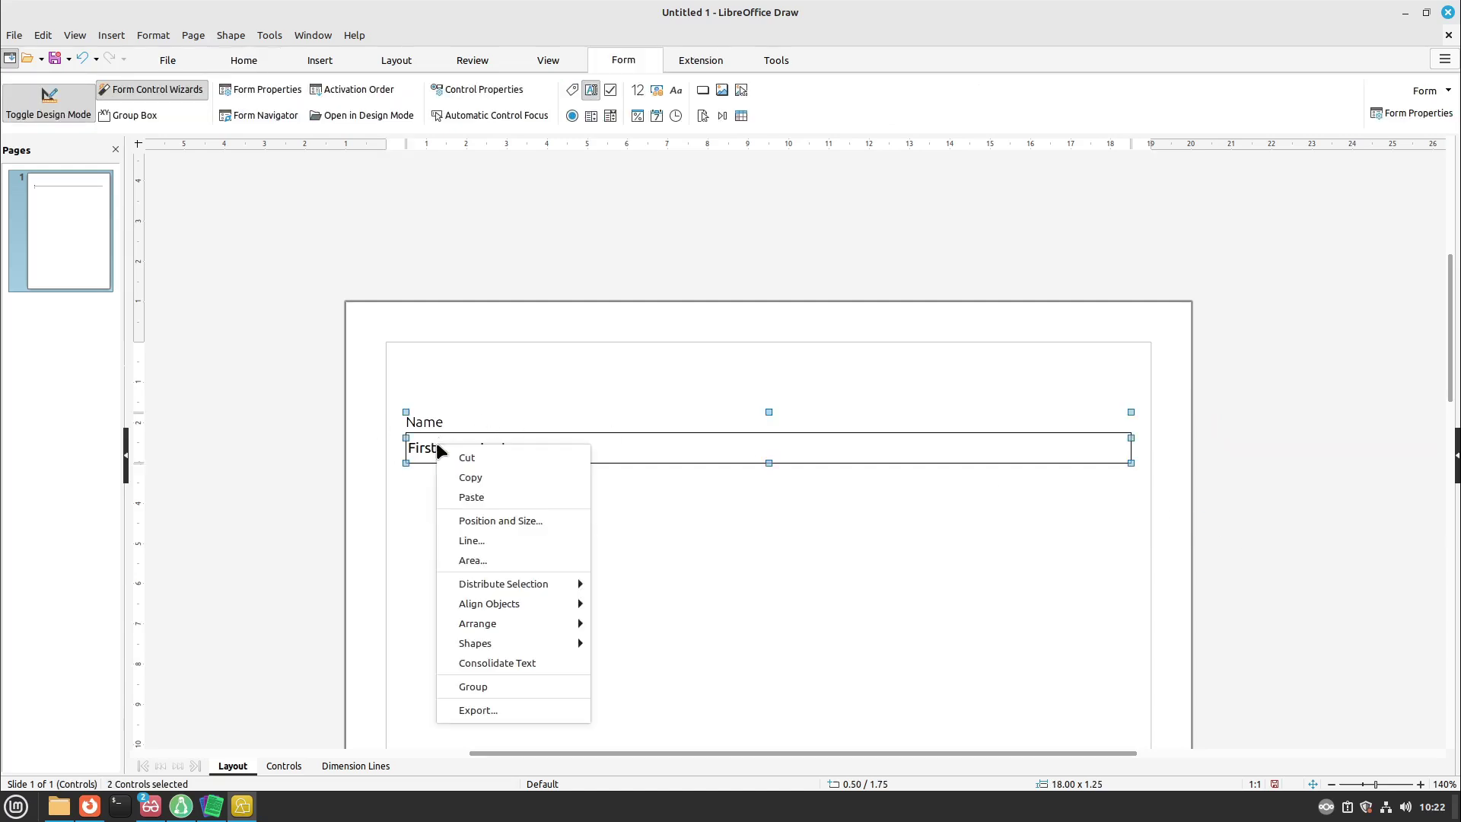
click(485, 477)
click(400, 483)
right_click(399, 485)
click(437, 499)
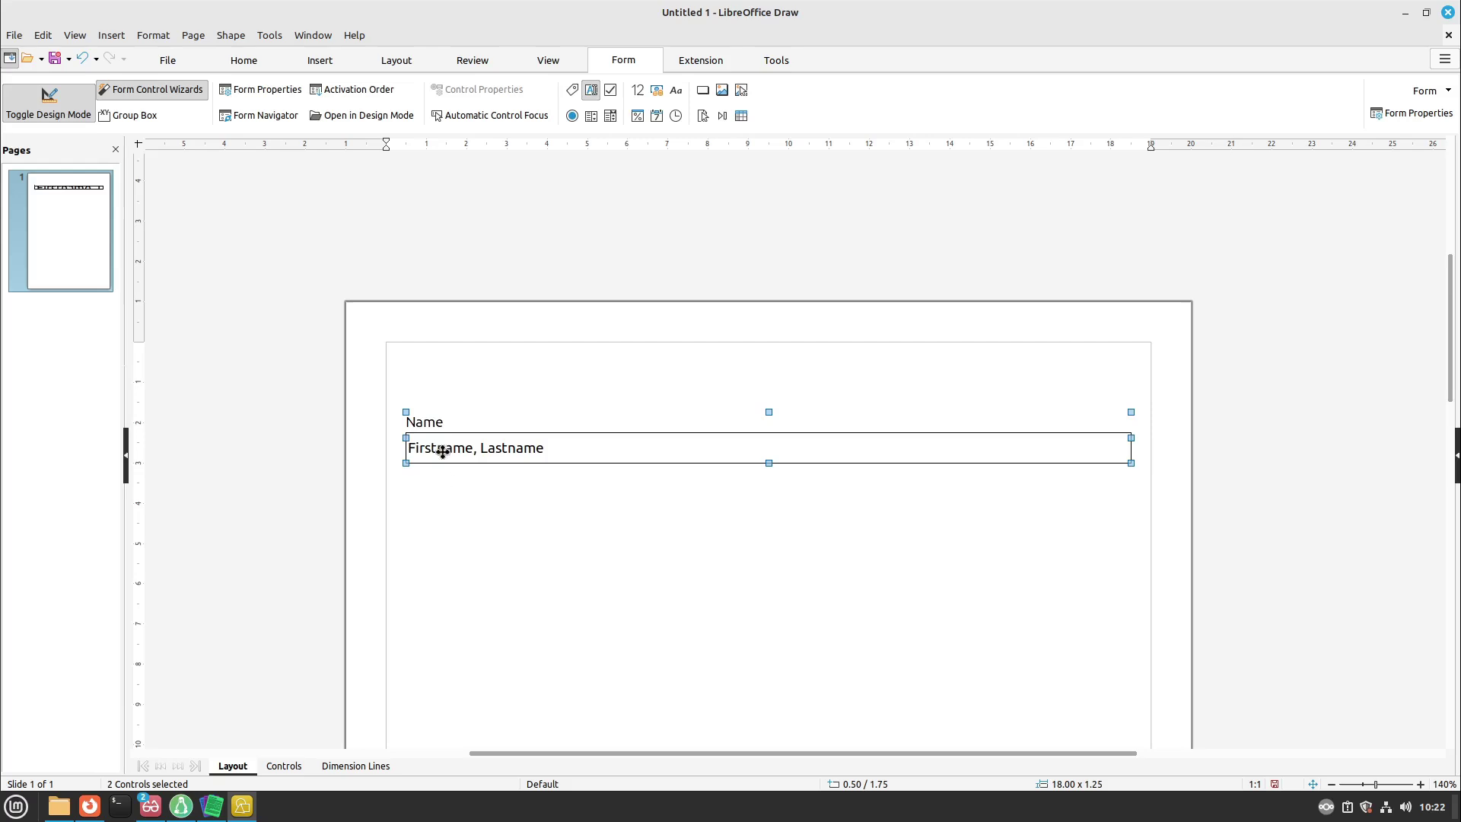
drag(442, 452, 441, 515)
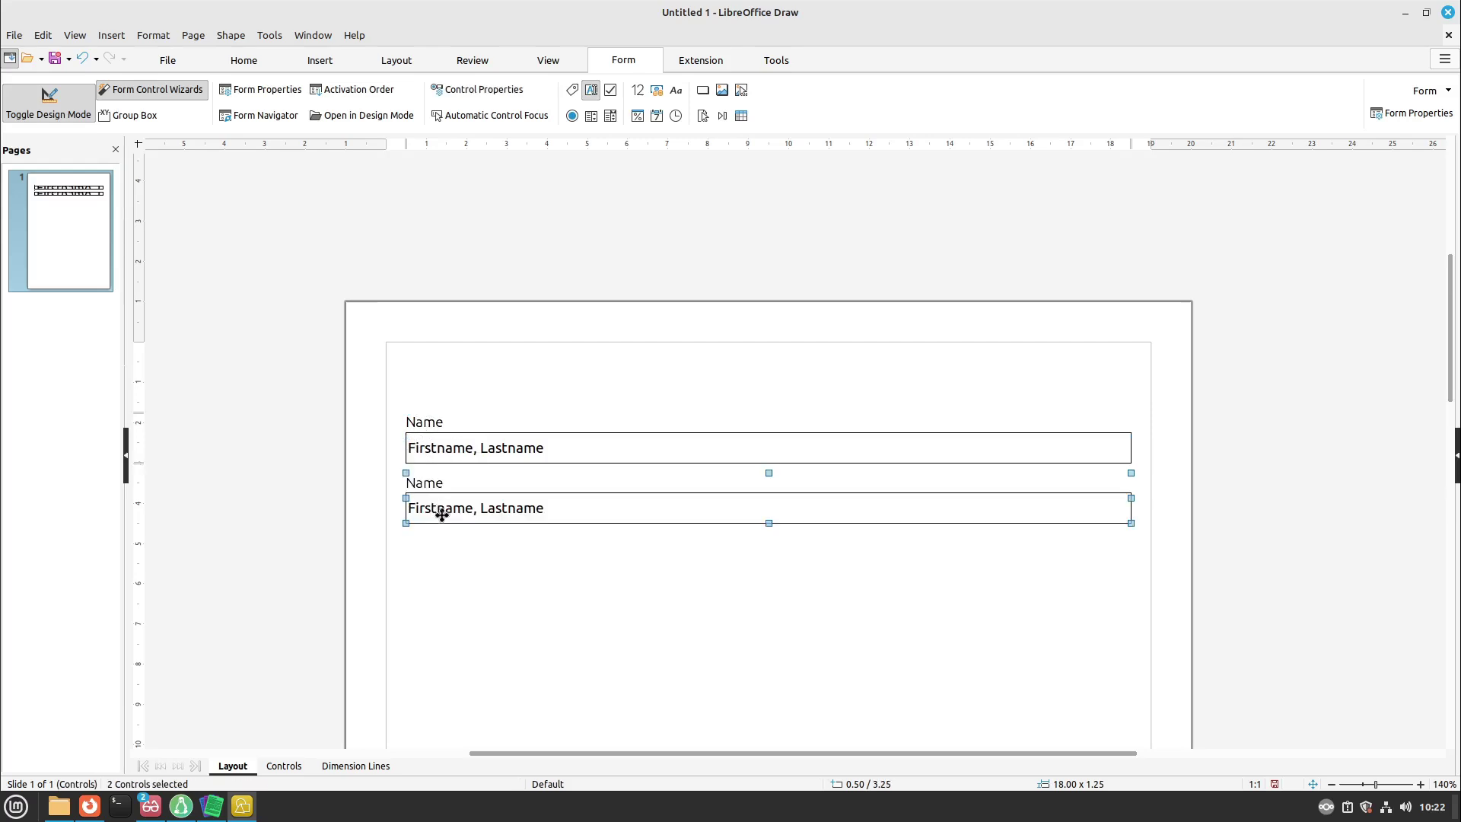
- Change the lower label's caption to 'Street'
click(430, 483)
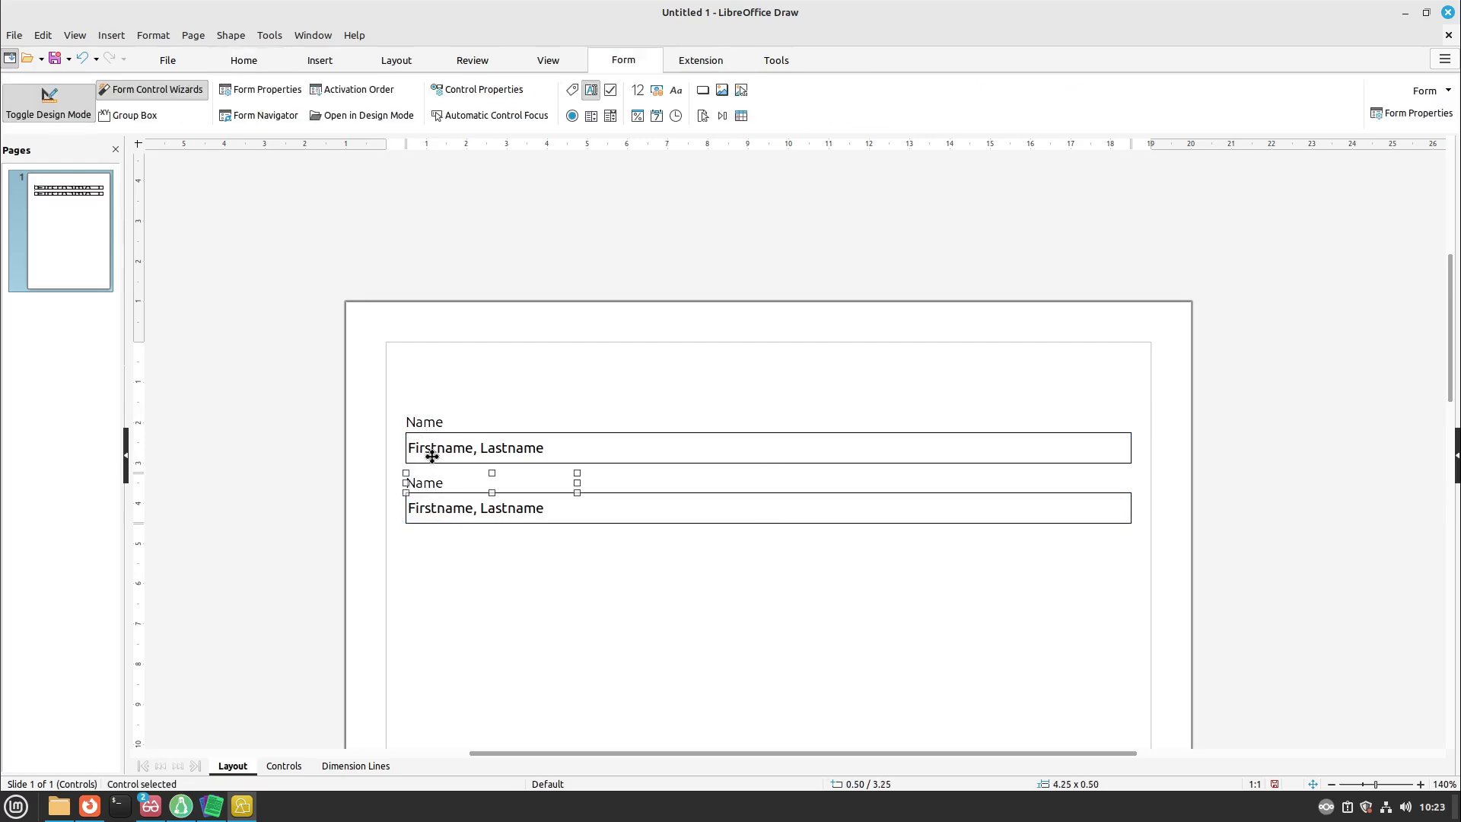
click(453, 91)
click(537, 305)
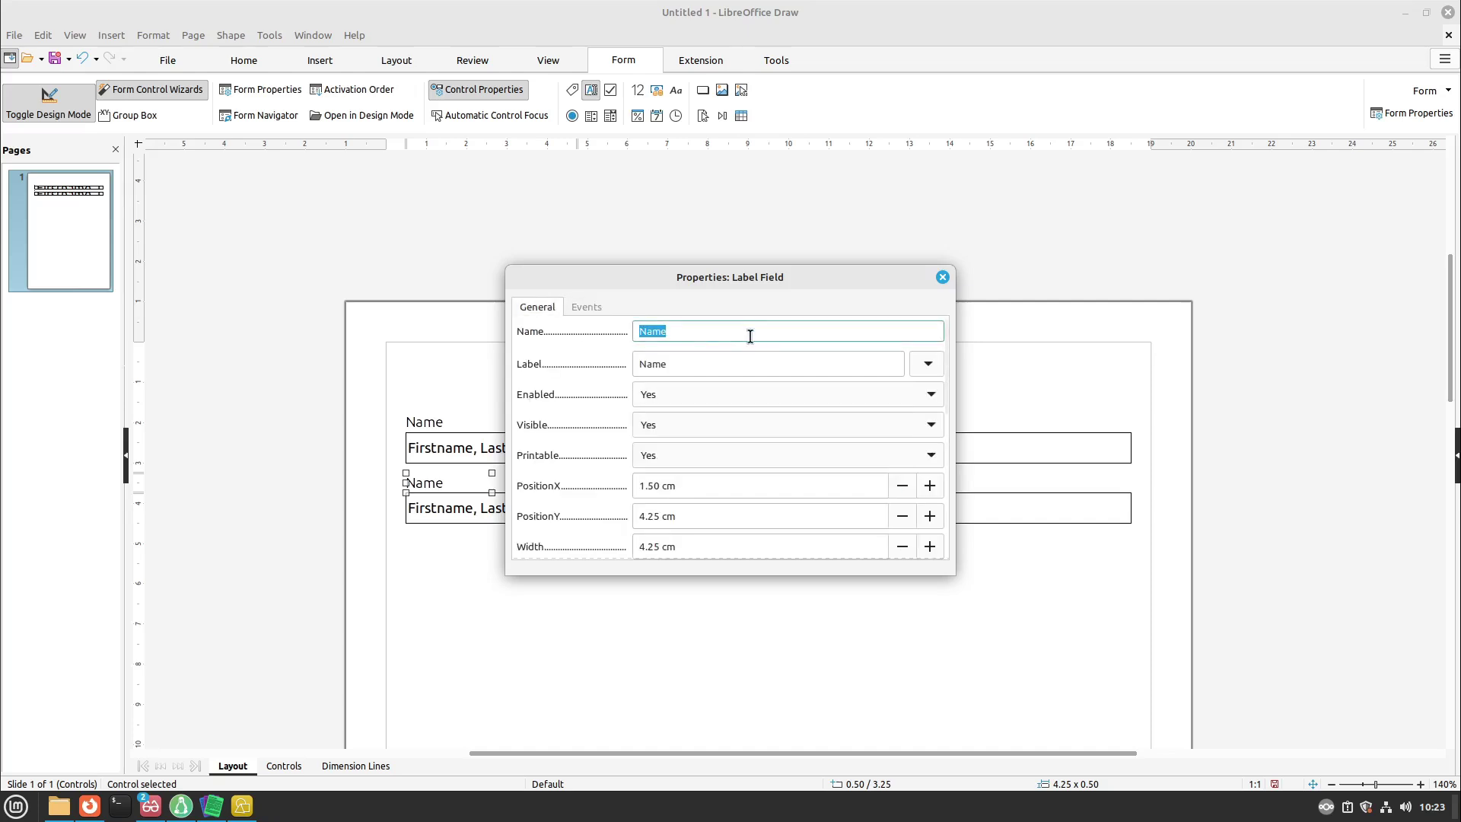
click(685, 364)
text(St)
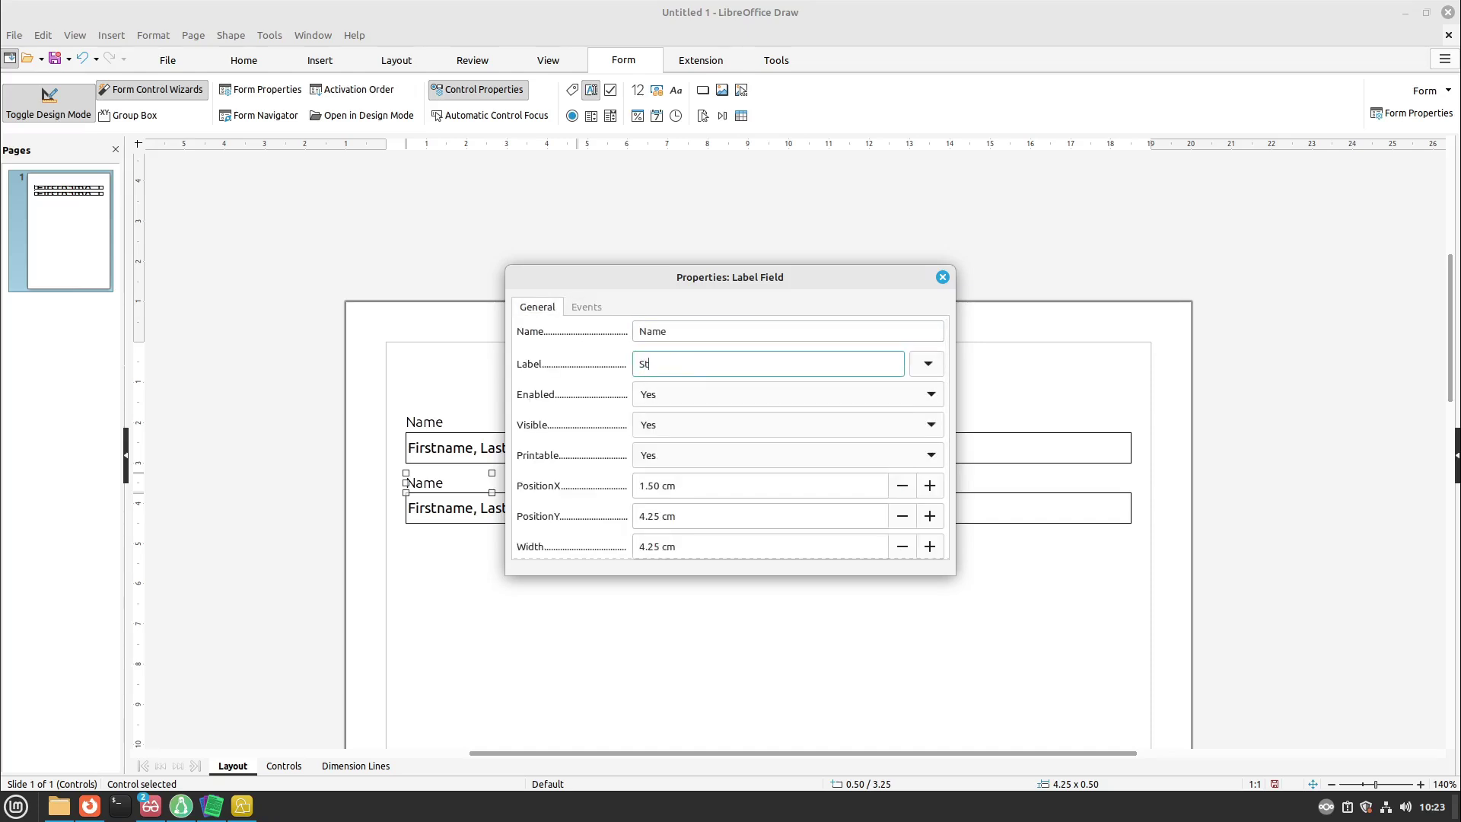
text(reet)
key(Return)
click(942, 277)
- Delete the 'Firstname, Lastname' default text from the Street text box
click(468, 91)
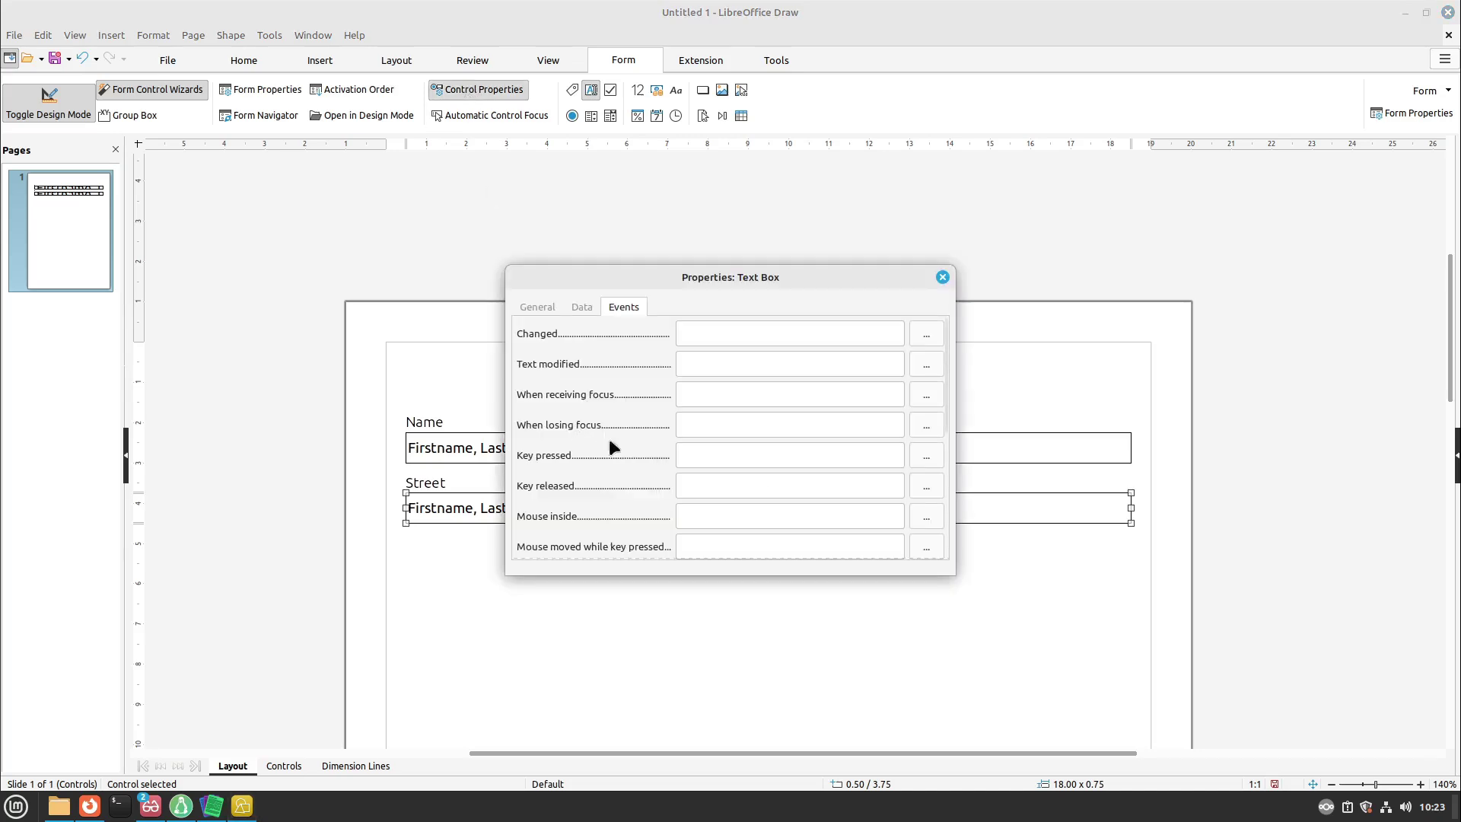
click(688, 330)
scroll(624, 506, down, 10)
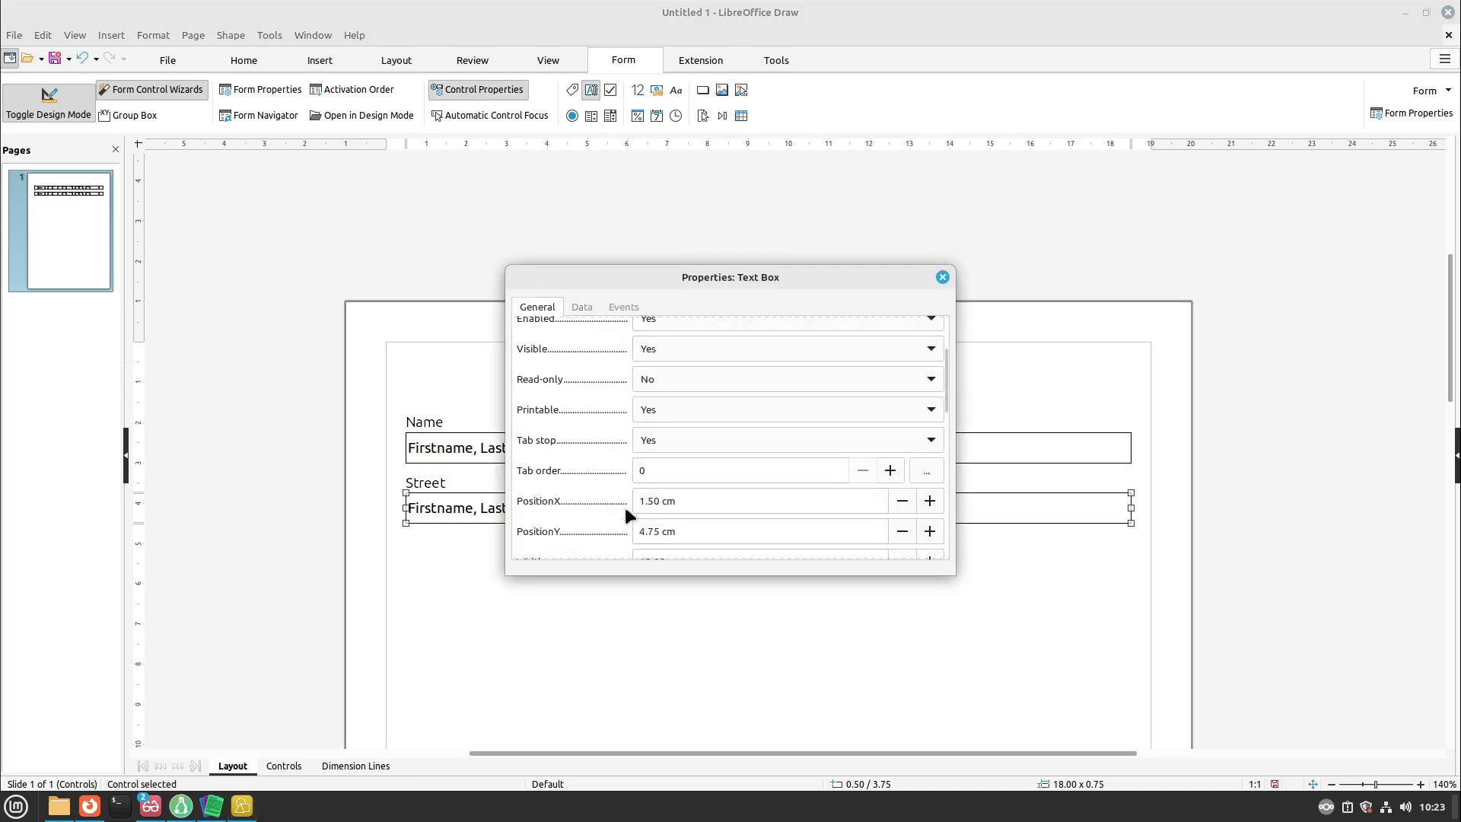
scroll(630, 492, up, 3)
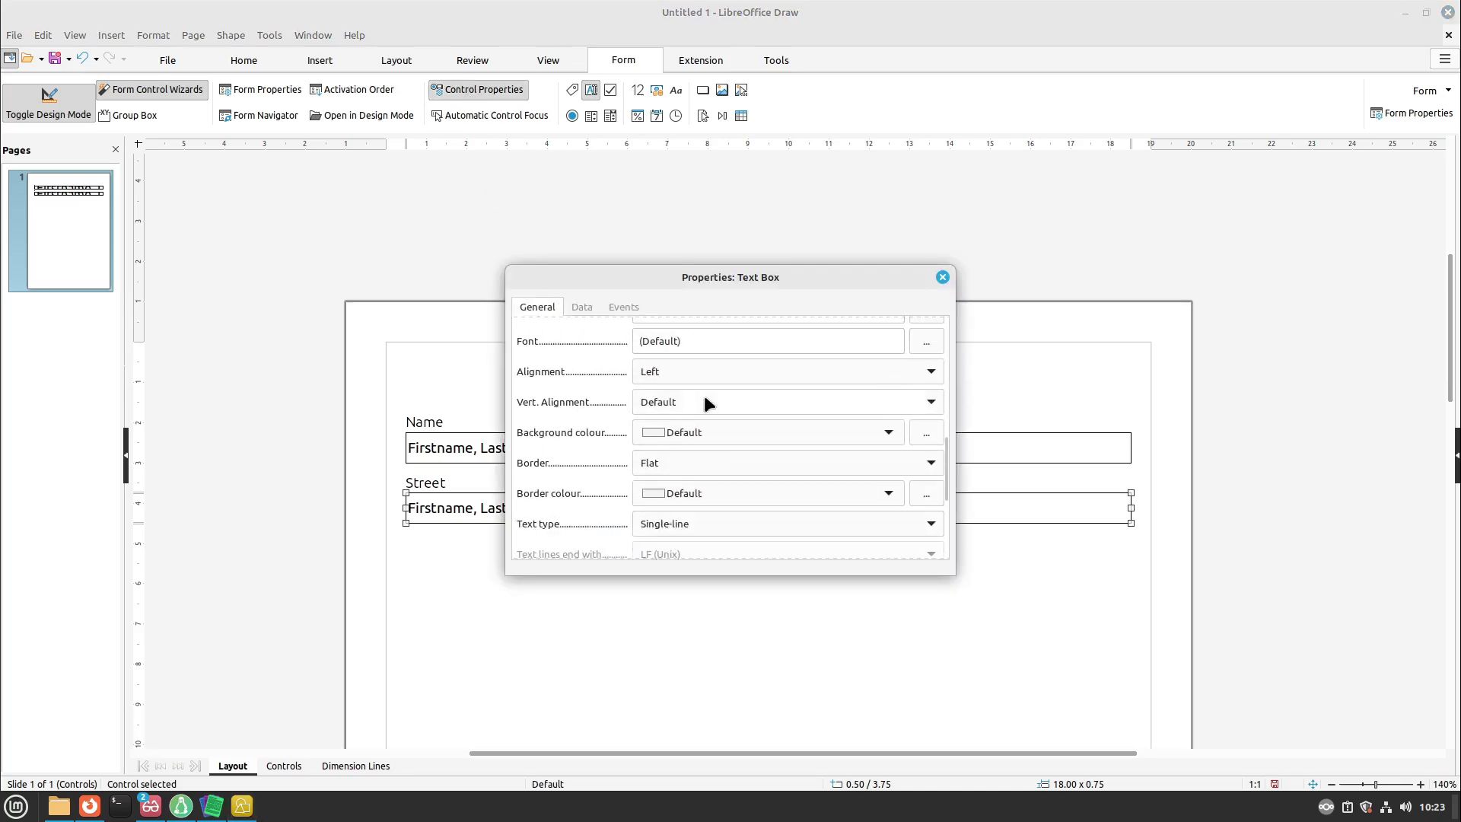
scroll(700, 363, up, 3)
triple_click(689, 500)
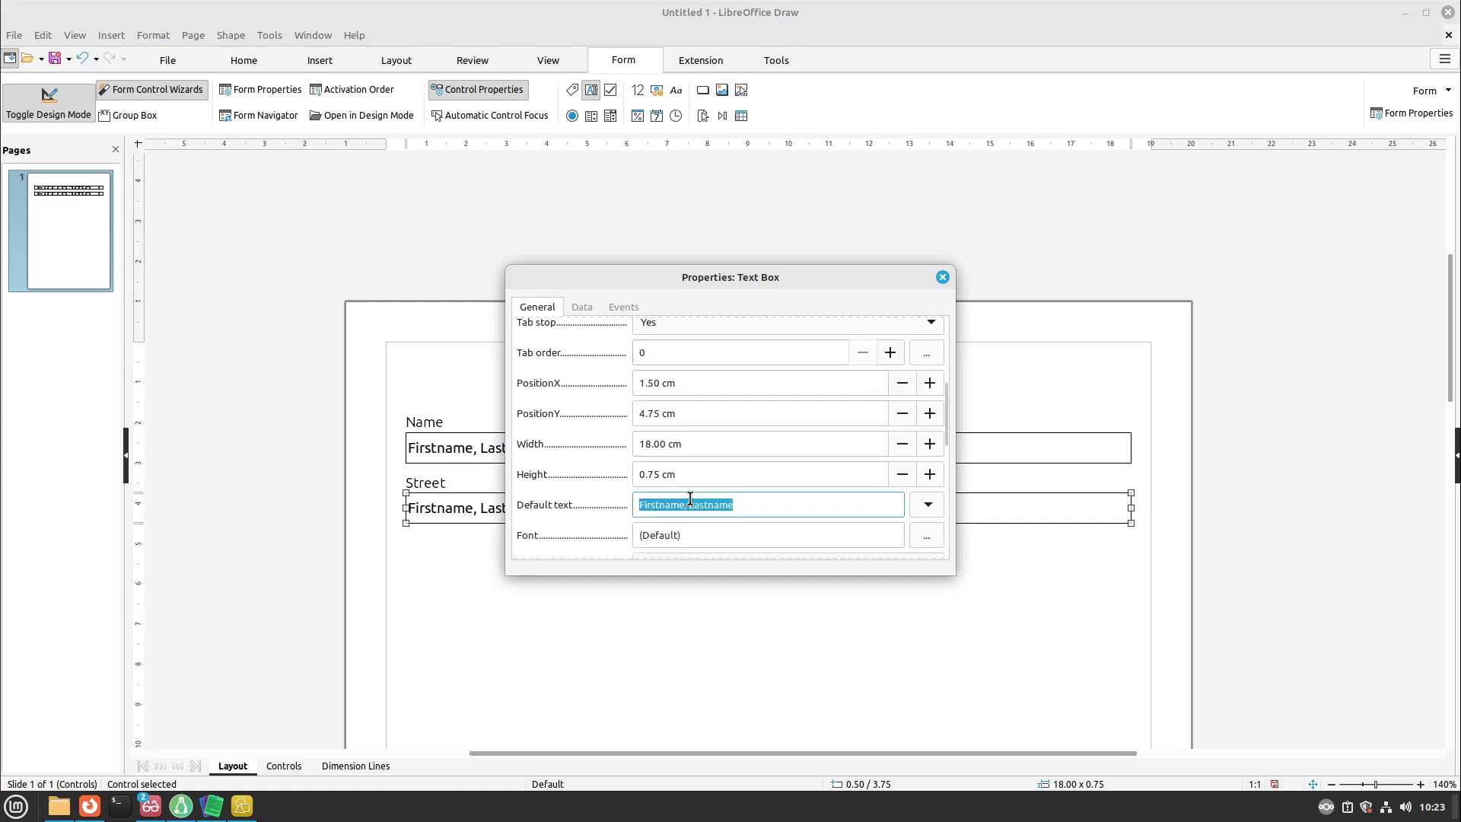
key(BackSpace)
click(941, 275)
click(263, 376)
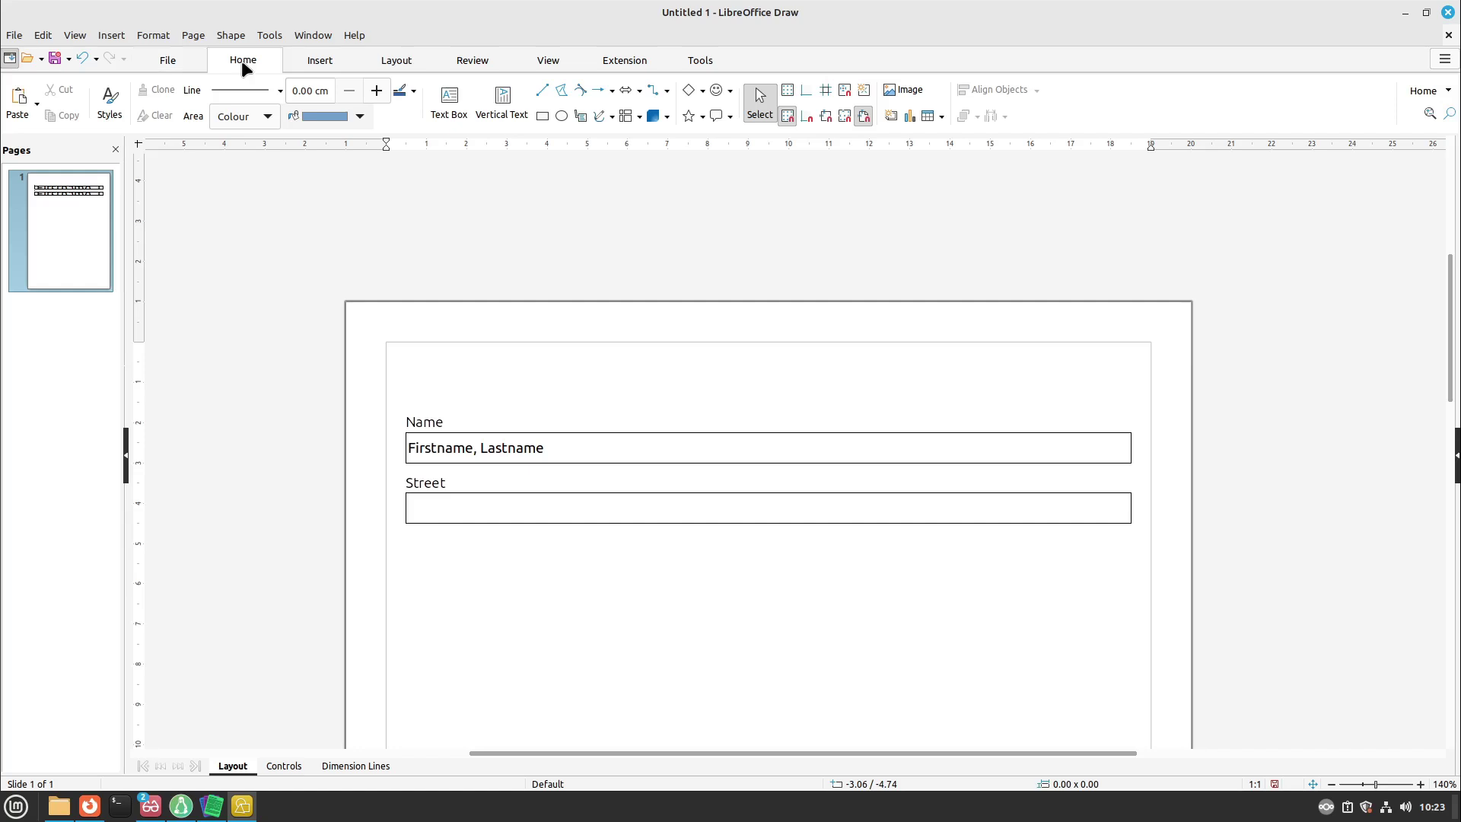
- Draw a text frame above the Name field and type 'My Form'
click(460, 99)
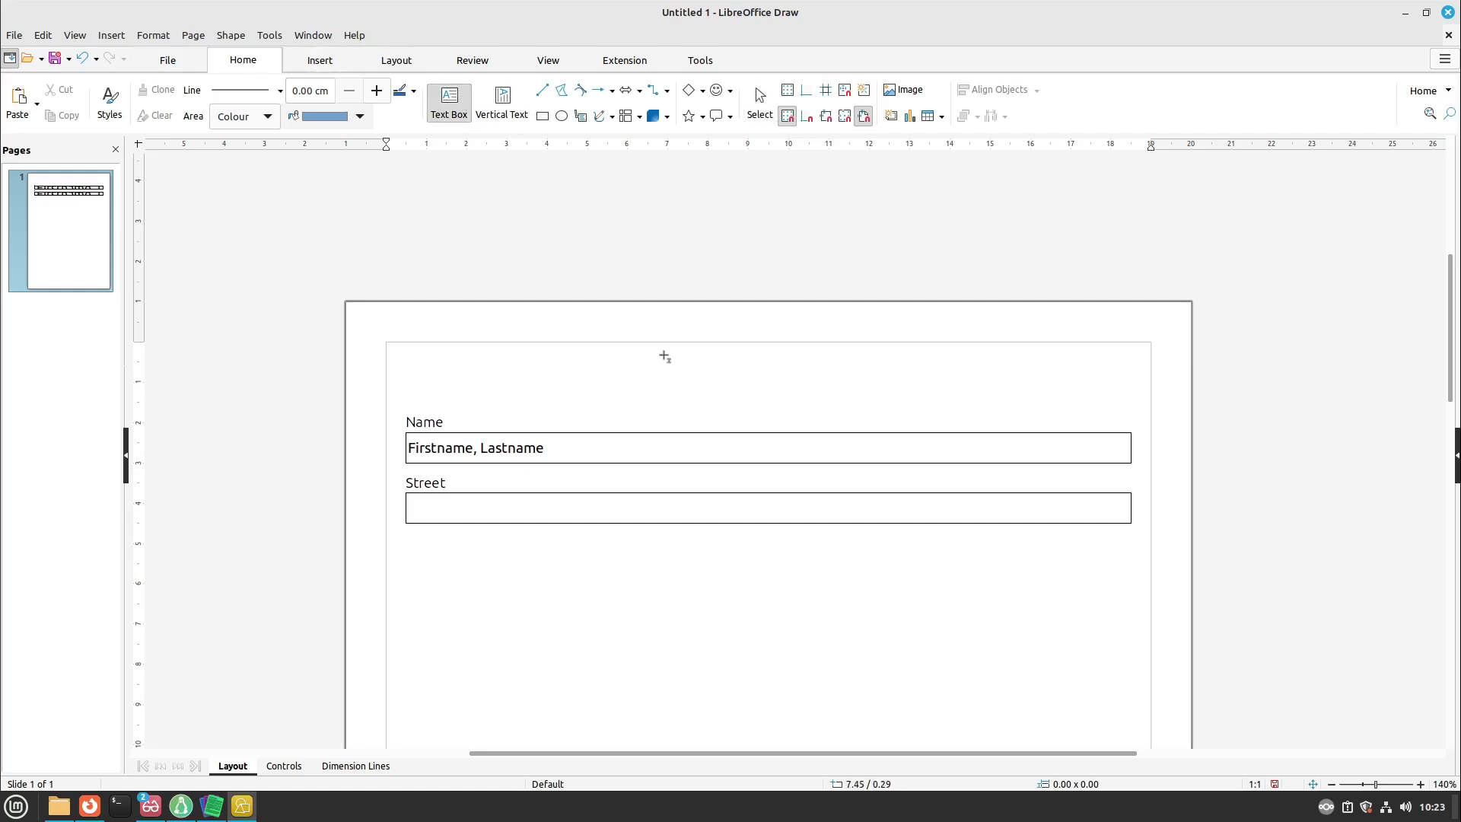
drag(556, 351, 997, 412)
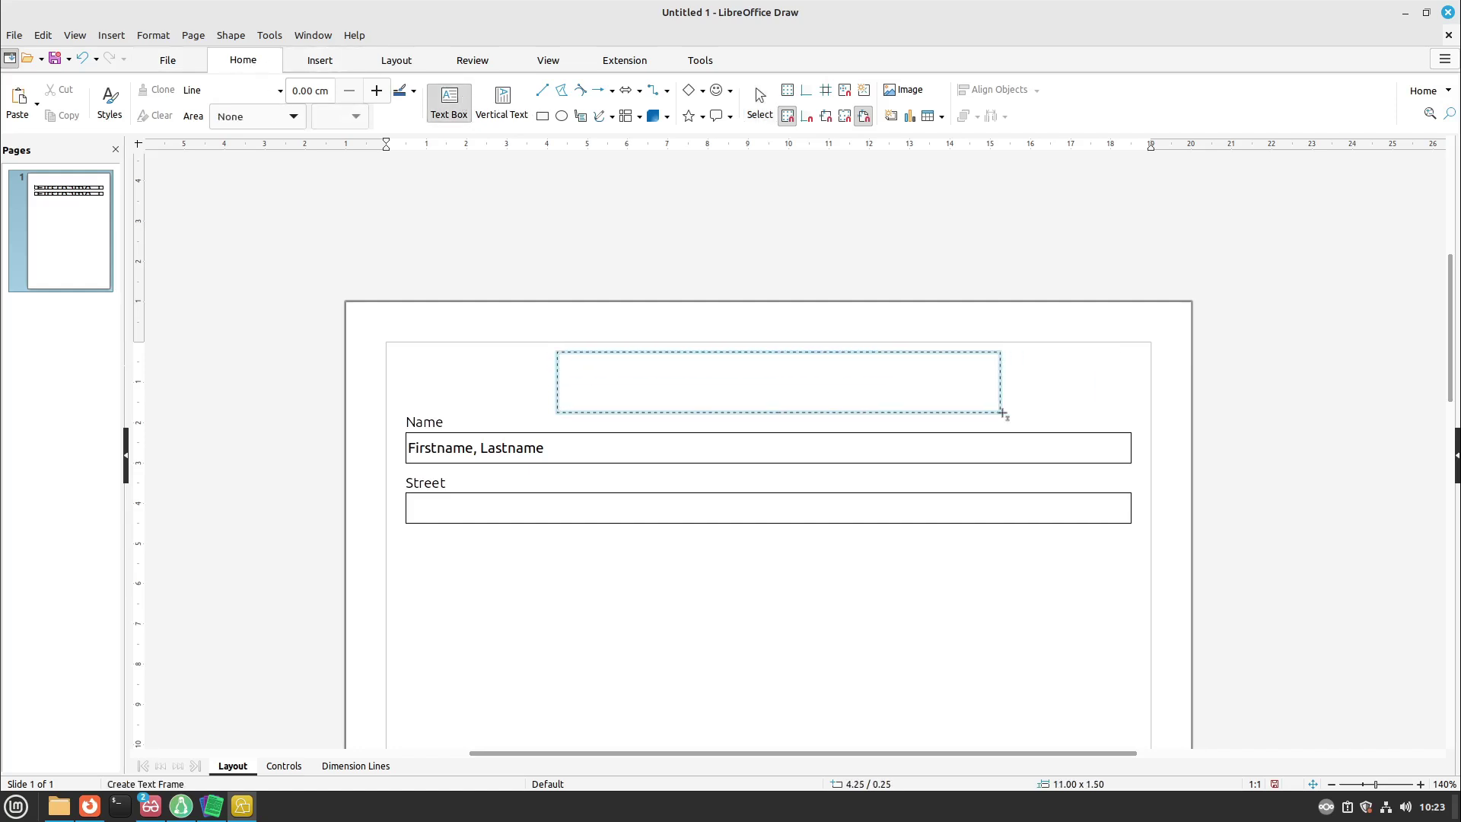
text(My Form)
- Format the 'My Form' title centred, 32 pt and bold
key(ctrl+a)
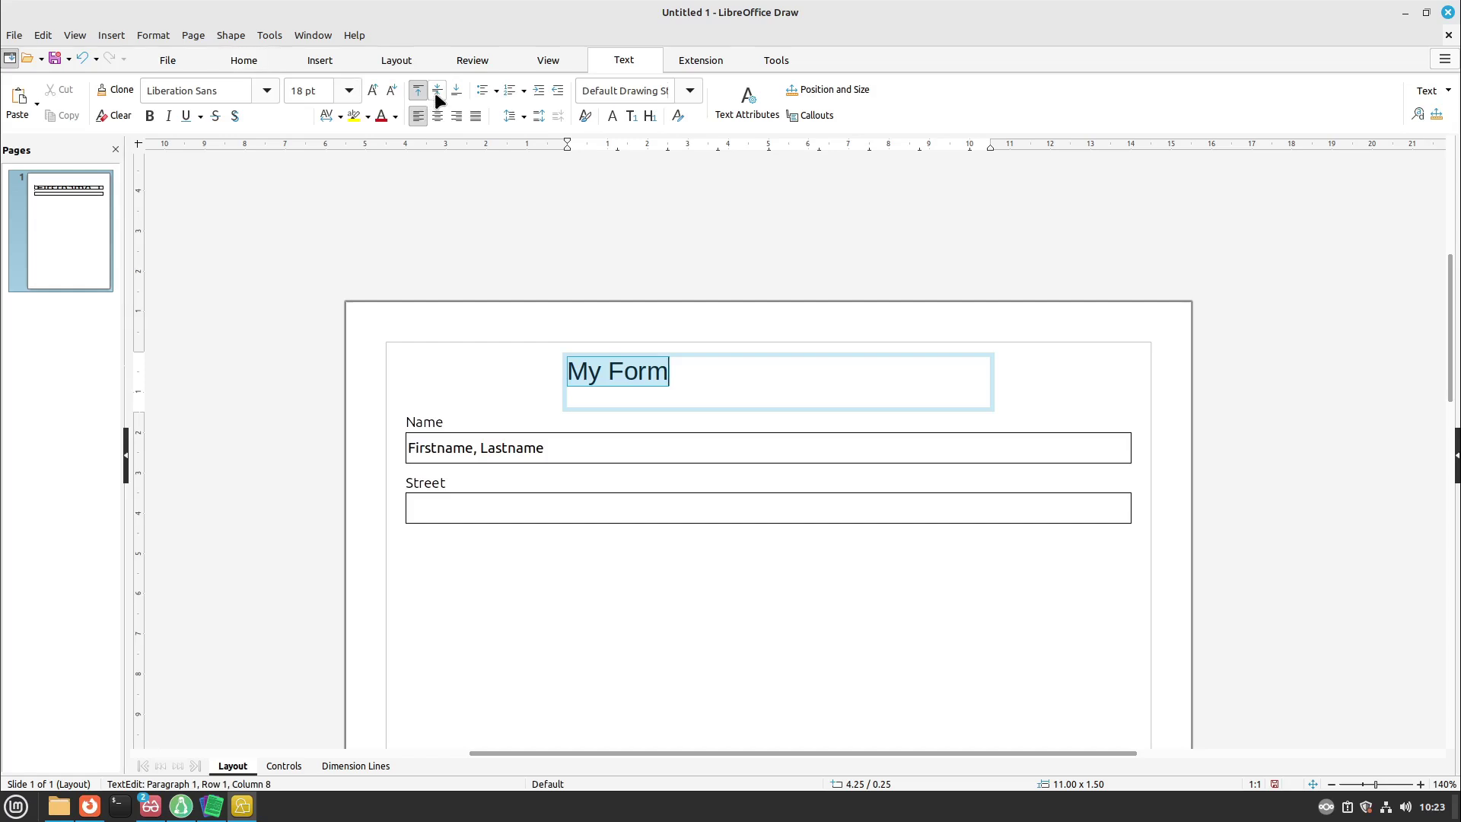
click(436, 93)
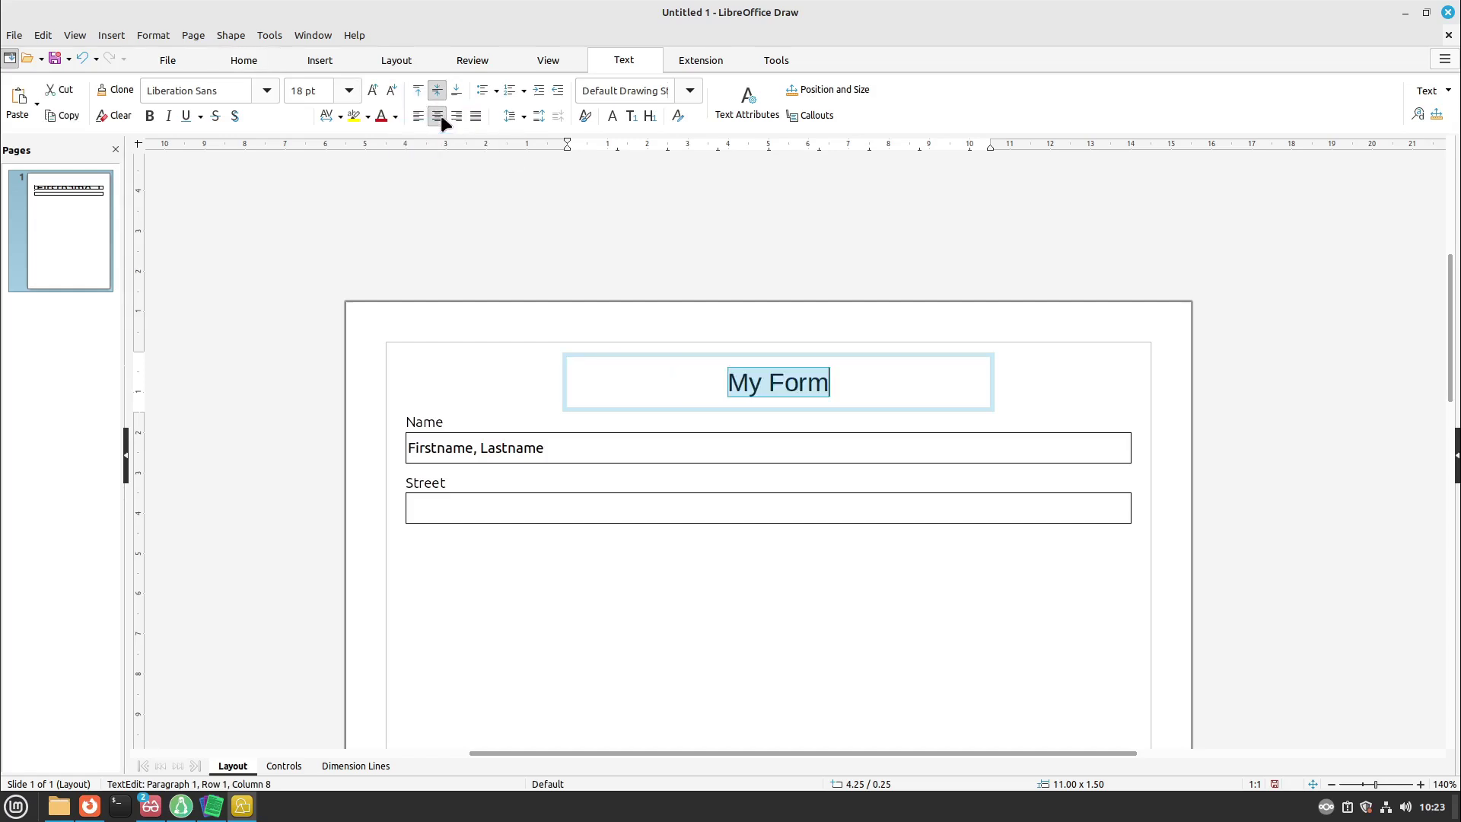
click(349, 90)
click(332, 349)
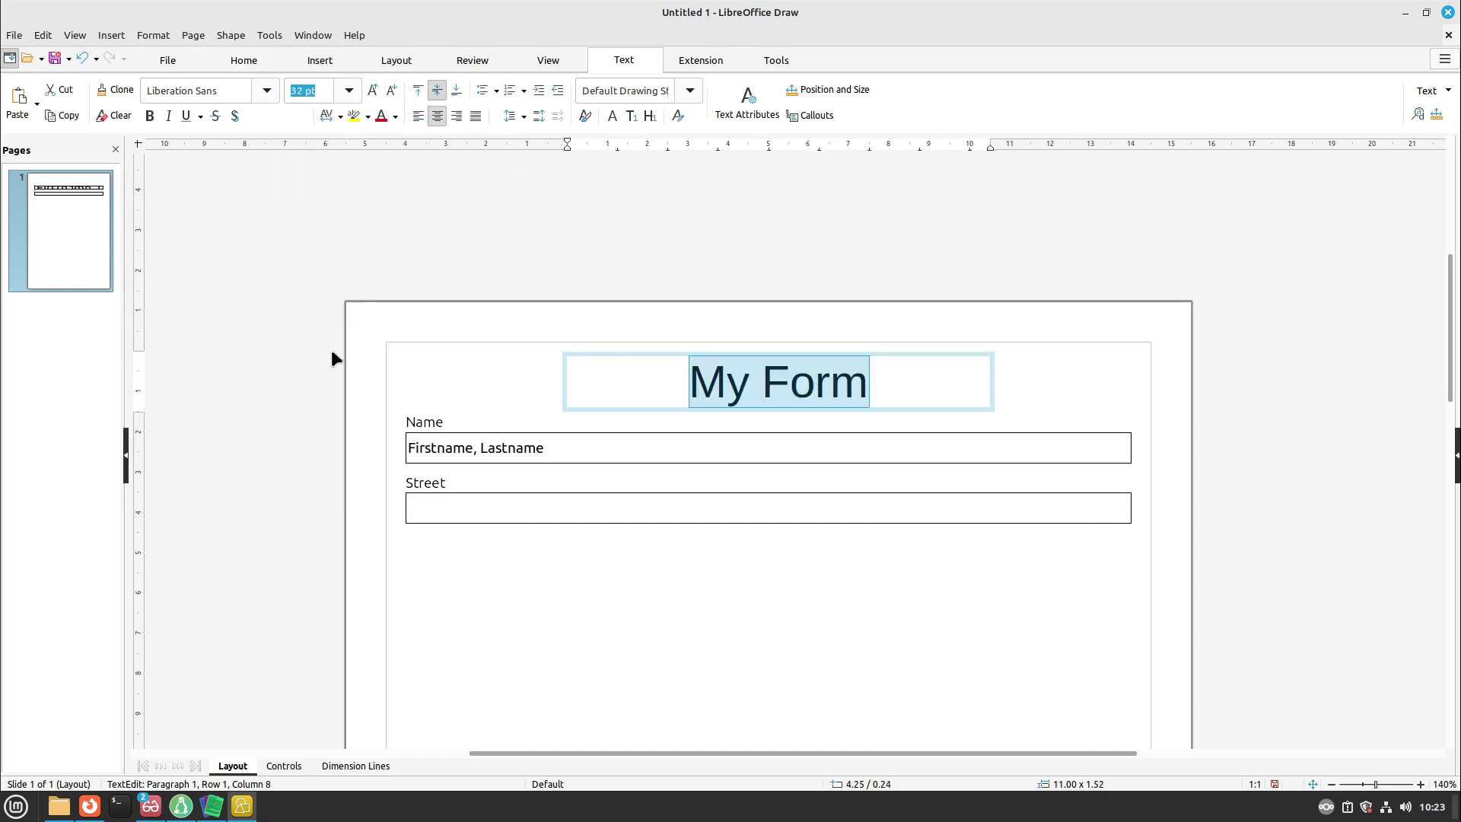
click(152, 117)
click(267, 353)
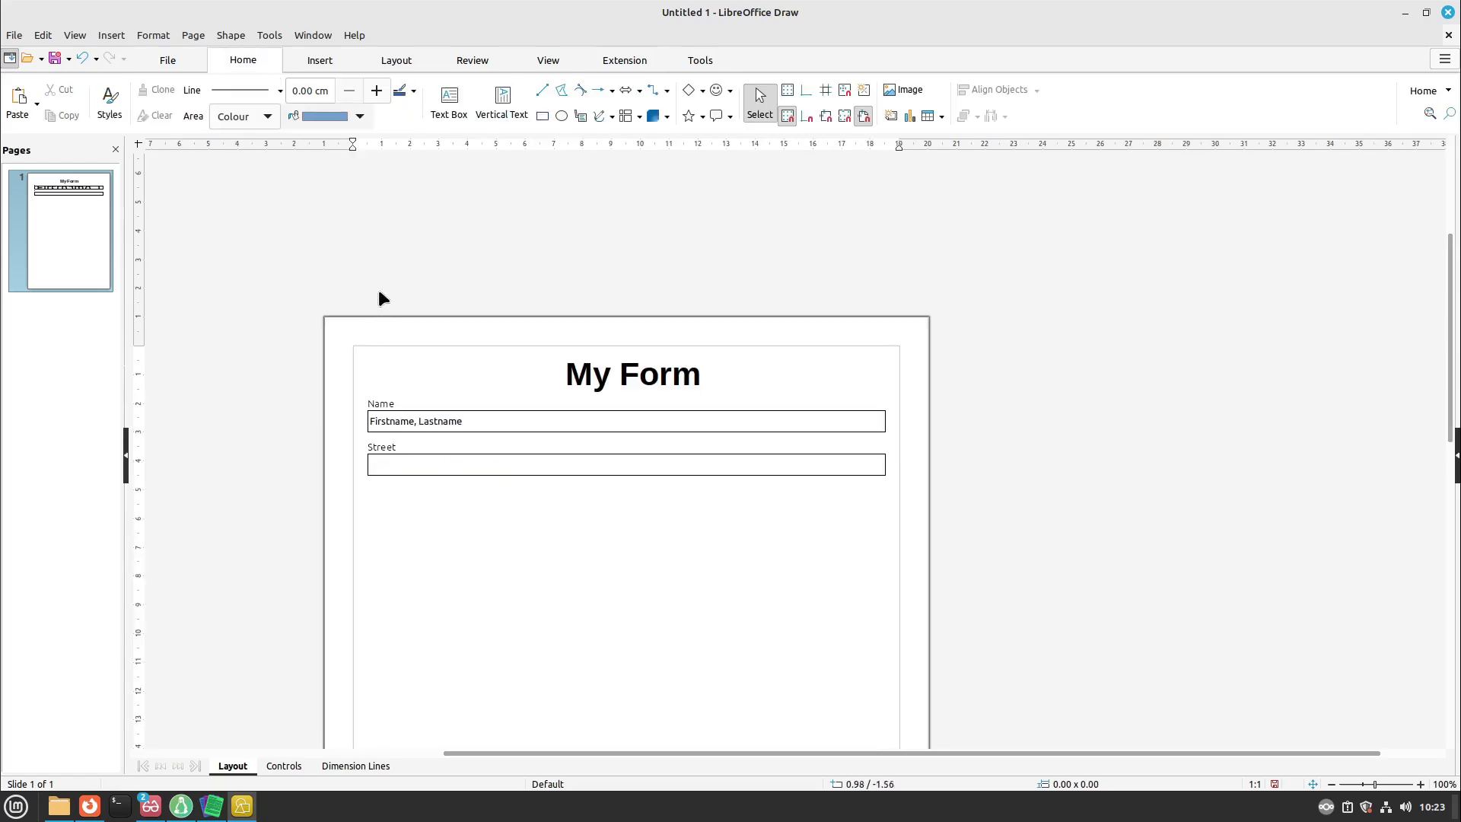
ctrl+scroll(380, 297, up, 3)
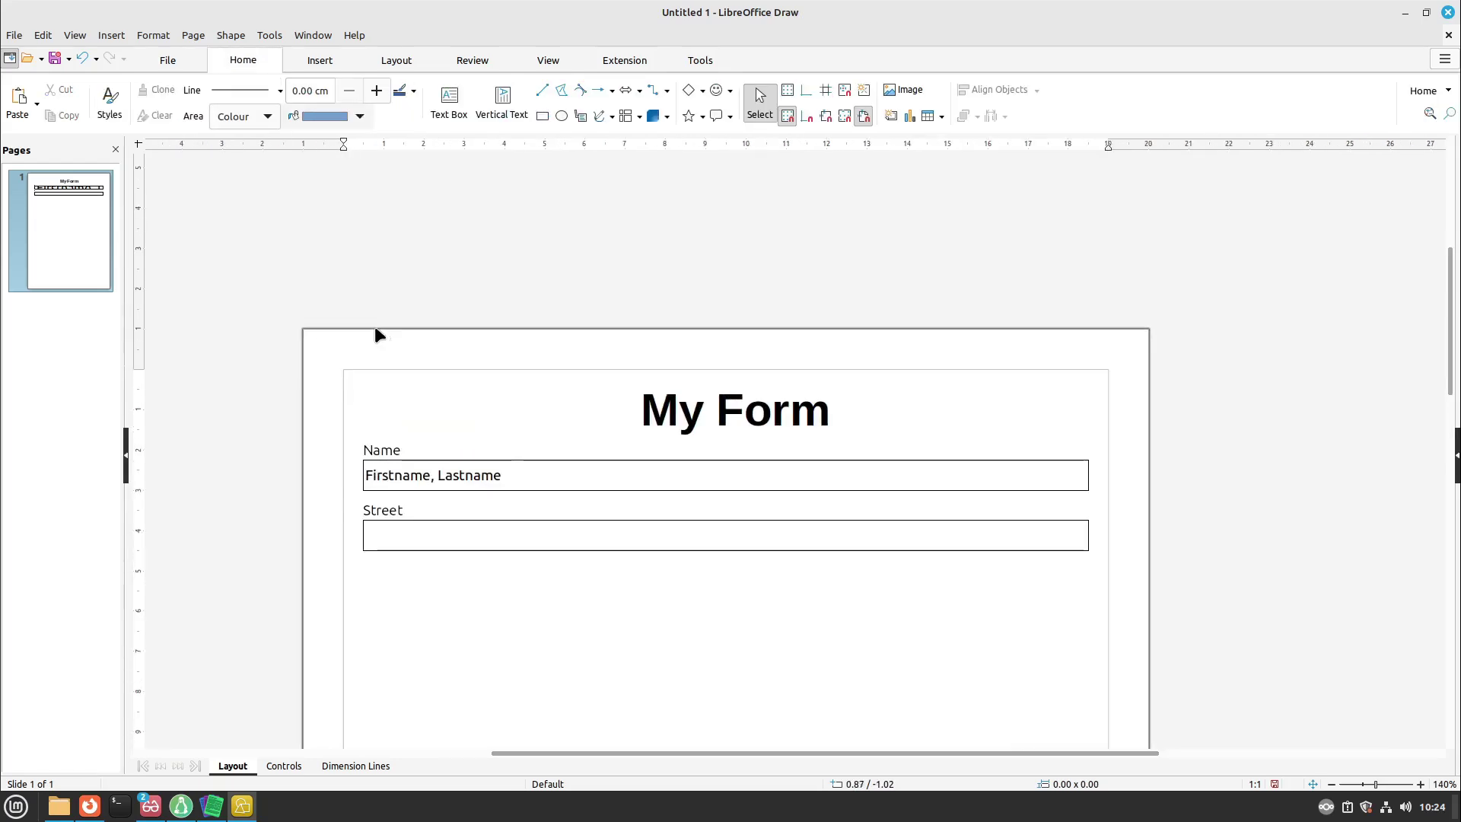
- Save the drawing via Save As as 'MyForm', then Export Directly as PDF under the same name
click(163, 61)
click(46, 58)
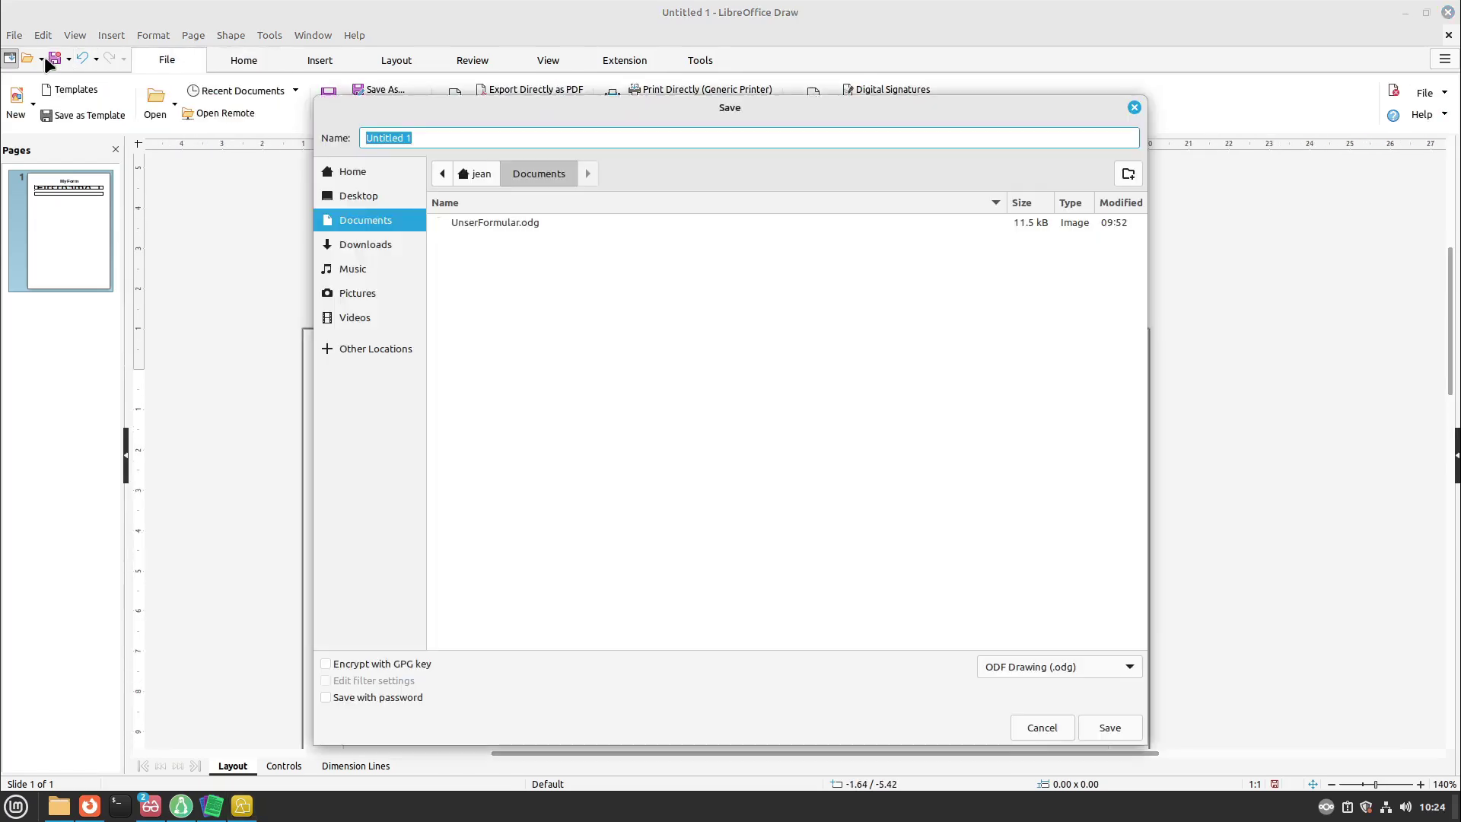
text(MyForm)
key(Return)
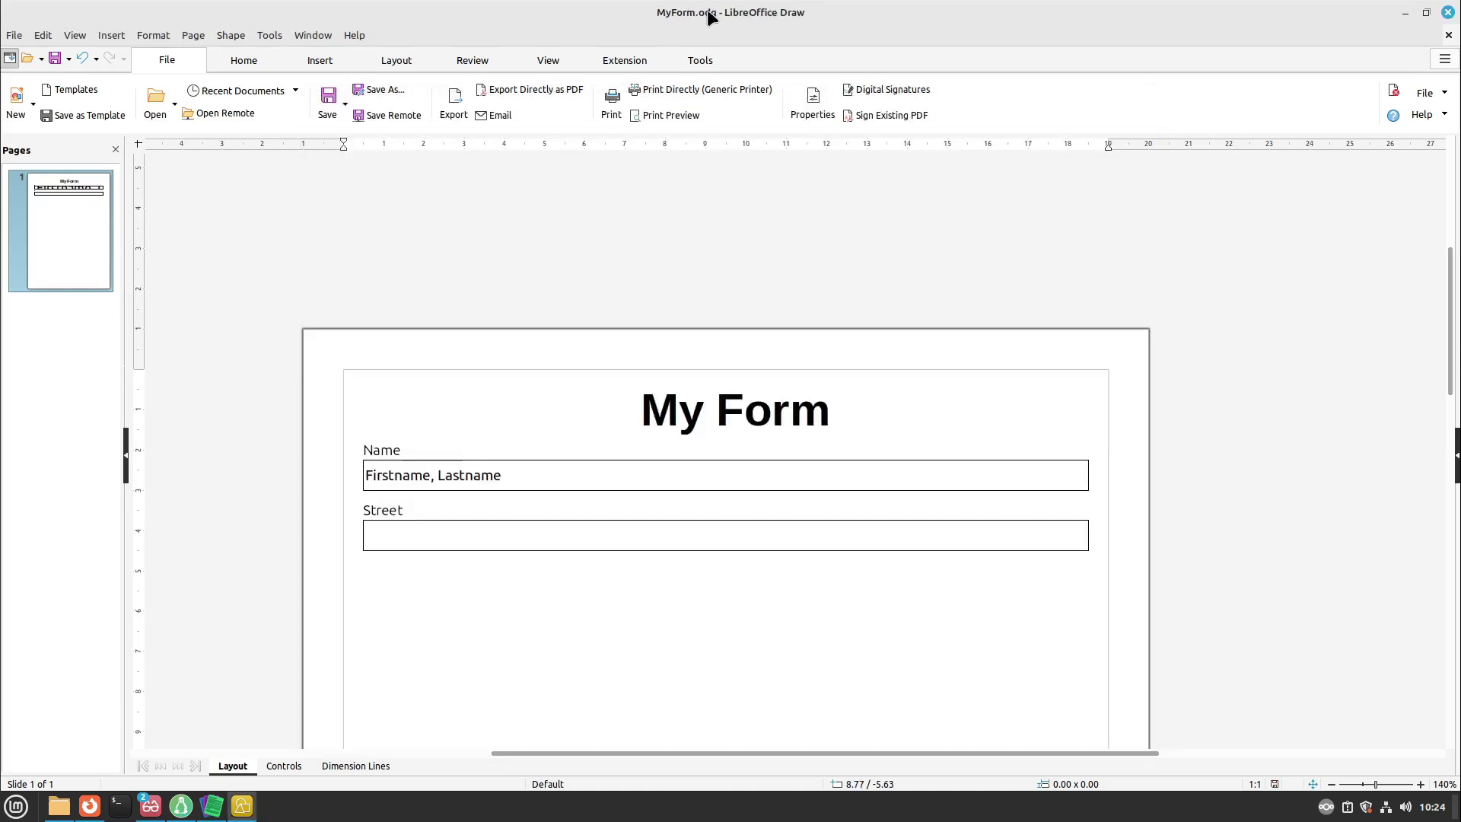
click(534, 92)
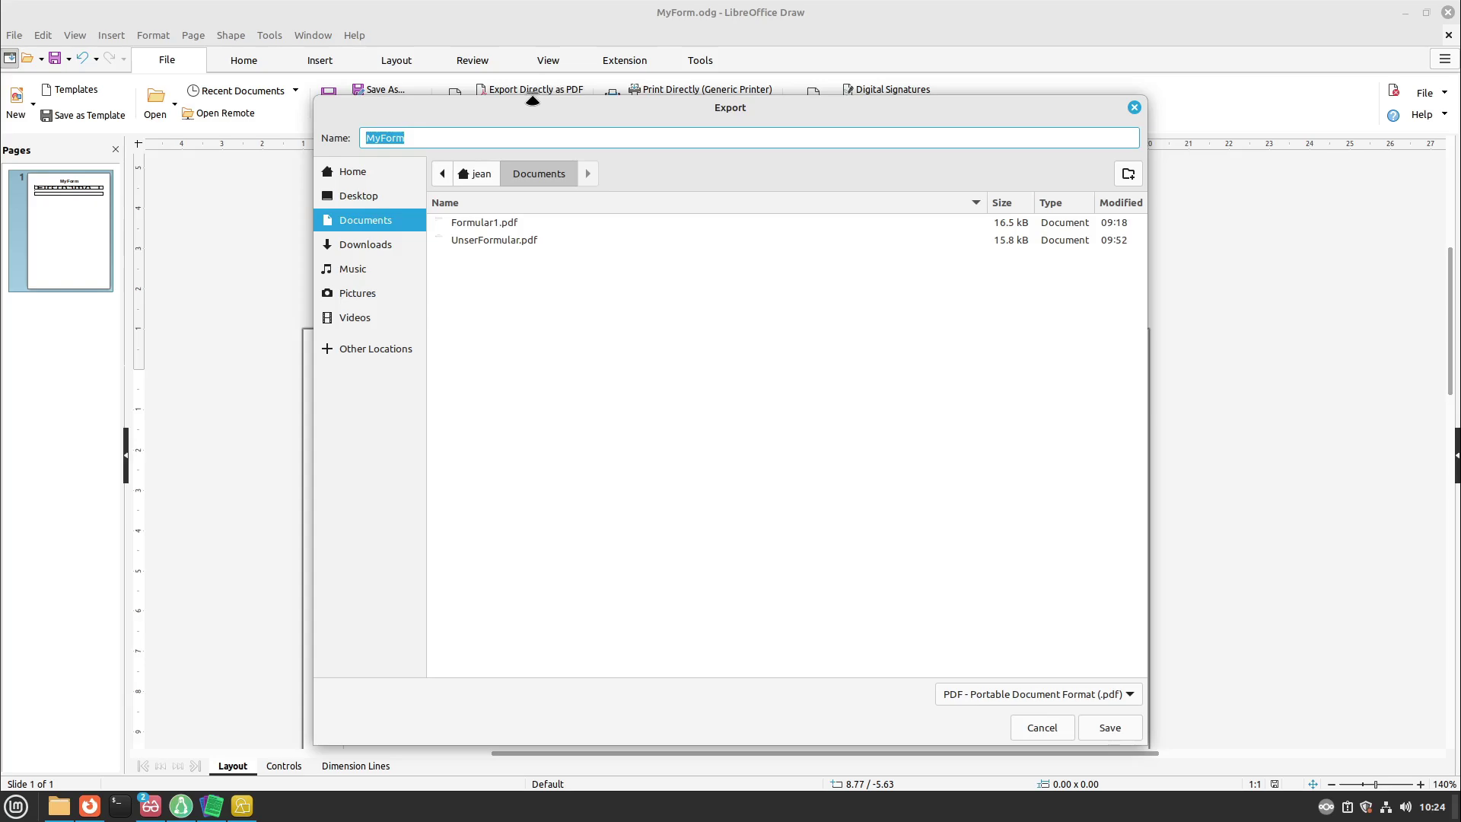
key(Return)
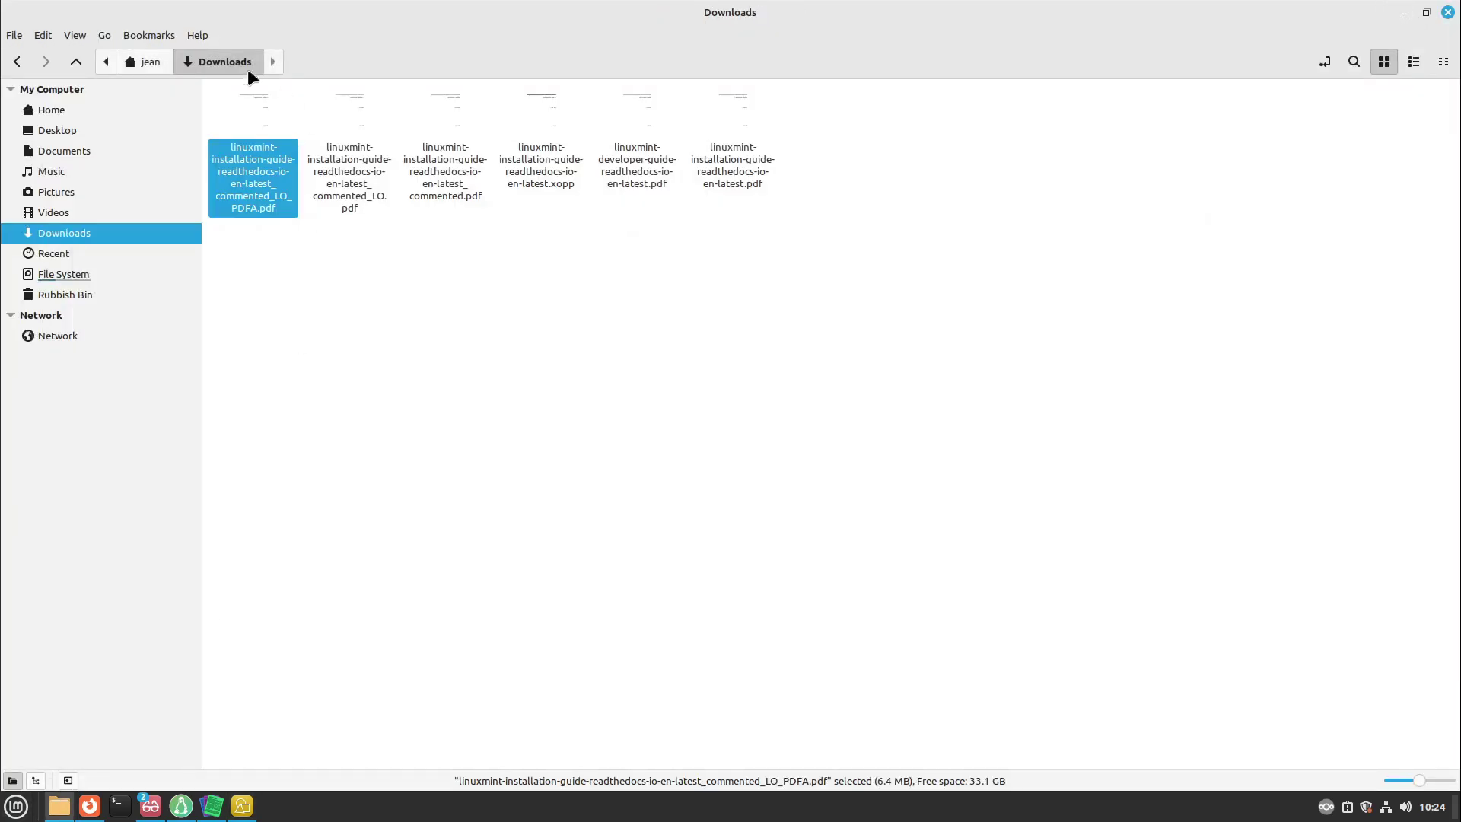
- Open MyForm.pdf from Documents in Xreader, try the Name and Street fields, close without saving
click(47, 151)
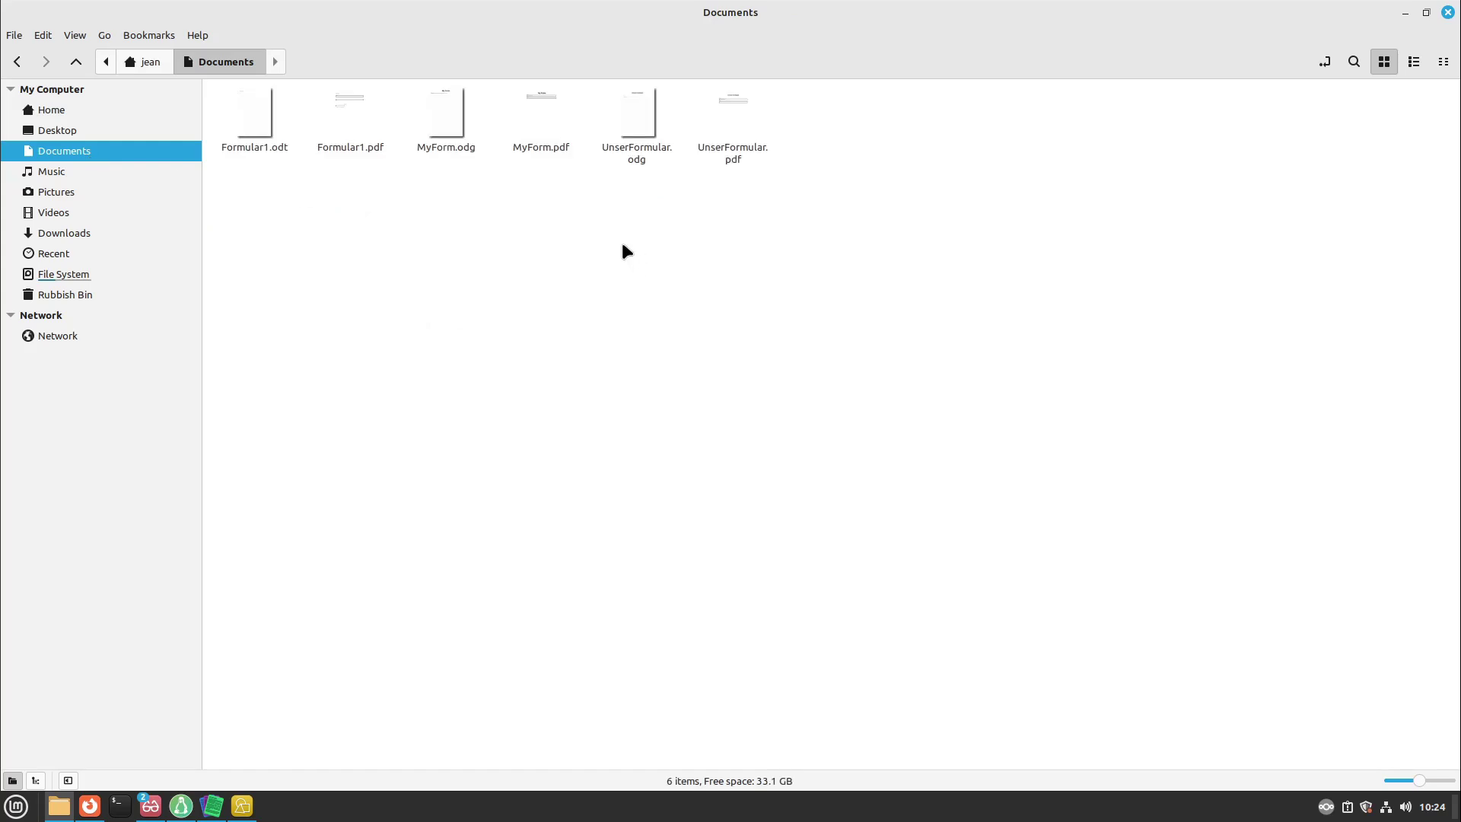
double_click(541, 128)
double_click(564, 267)
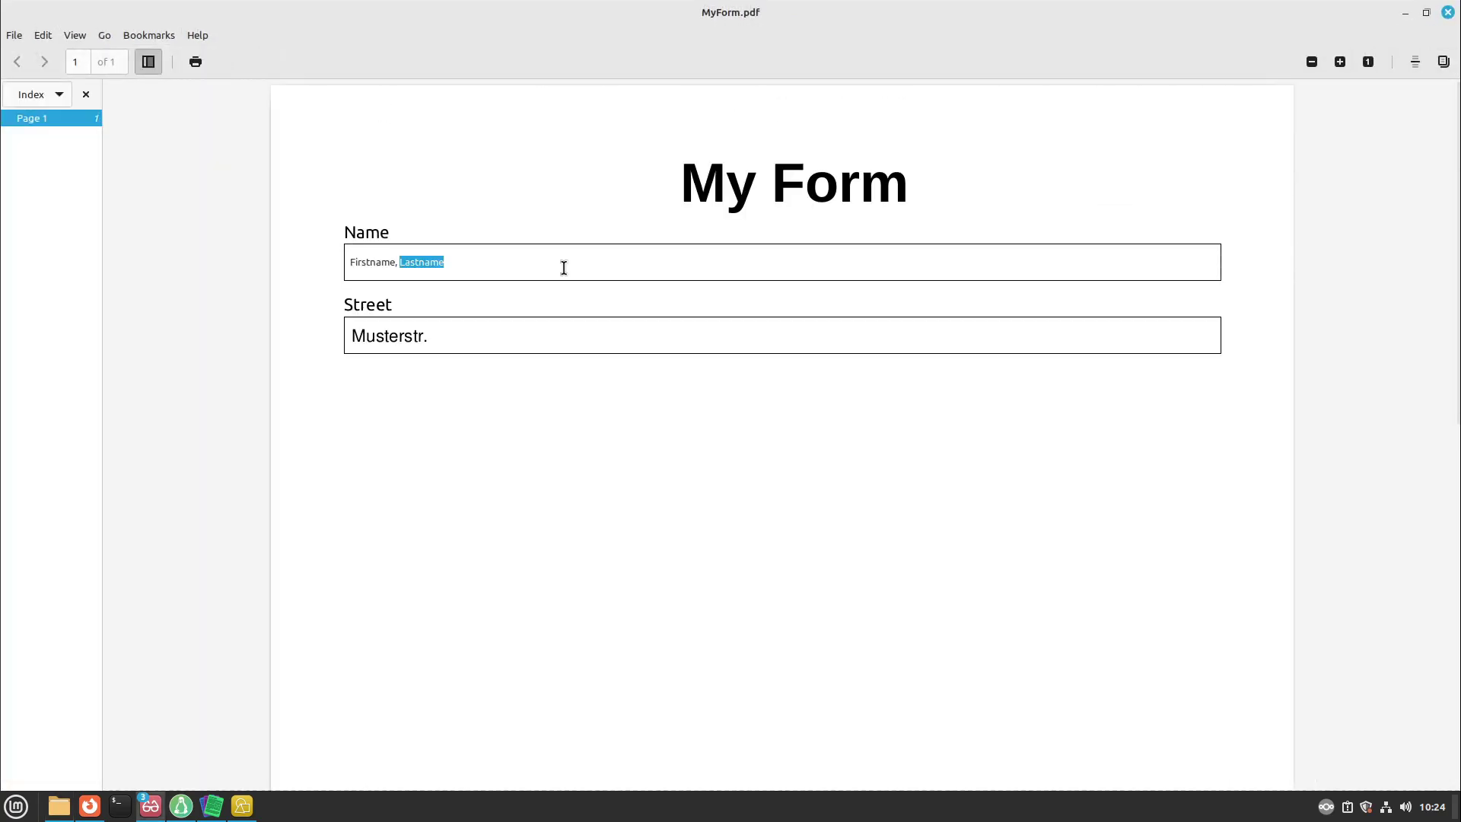
click(1158, 196)
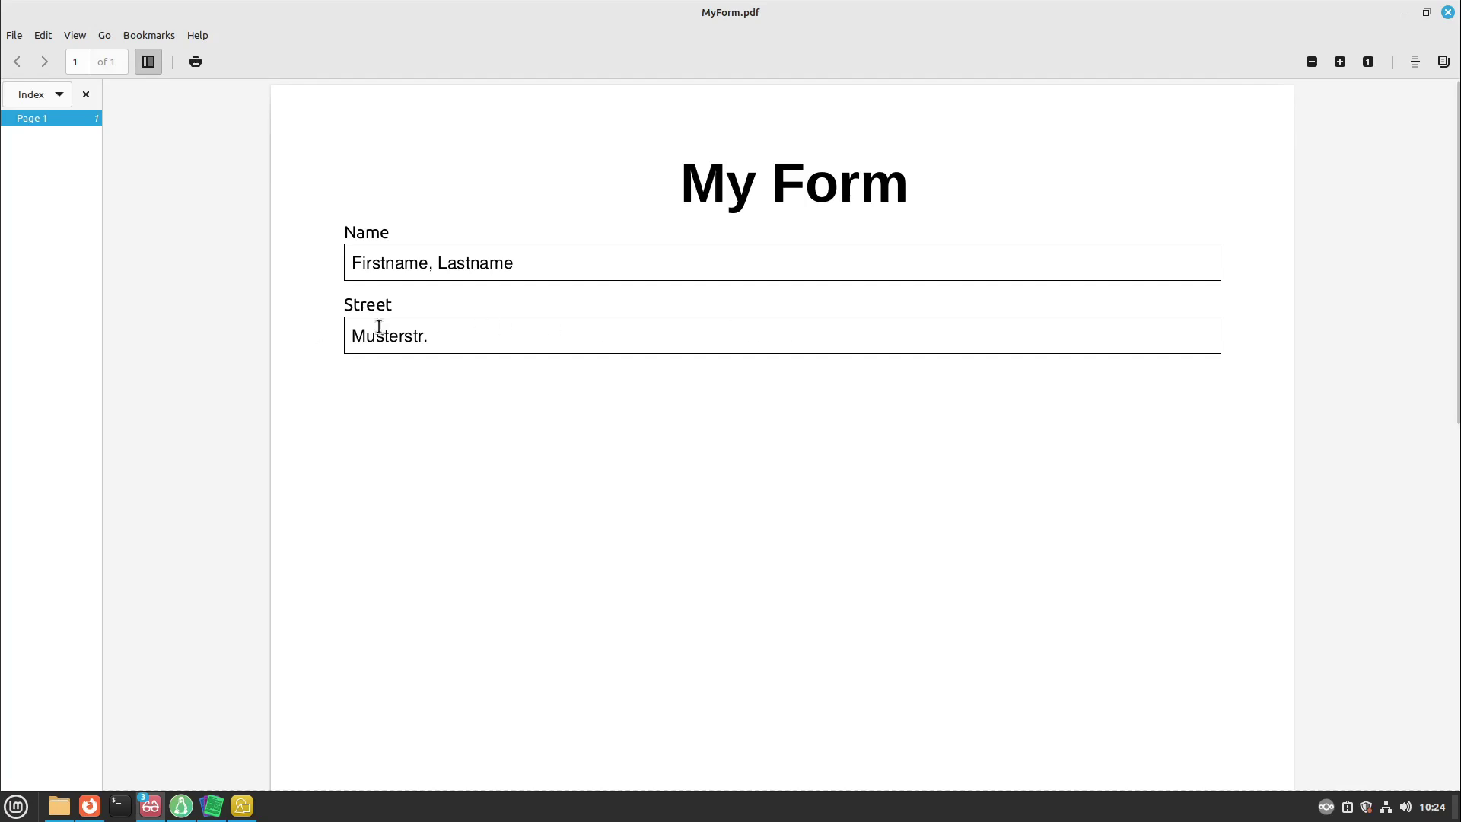
double_click(503, 333)
key(Escape)
click(1449, 15)
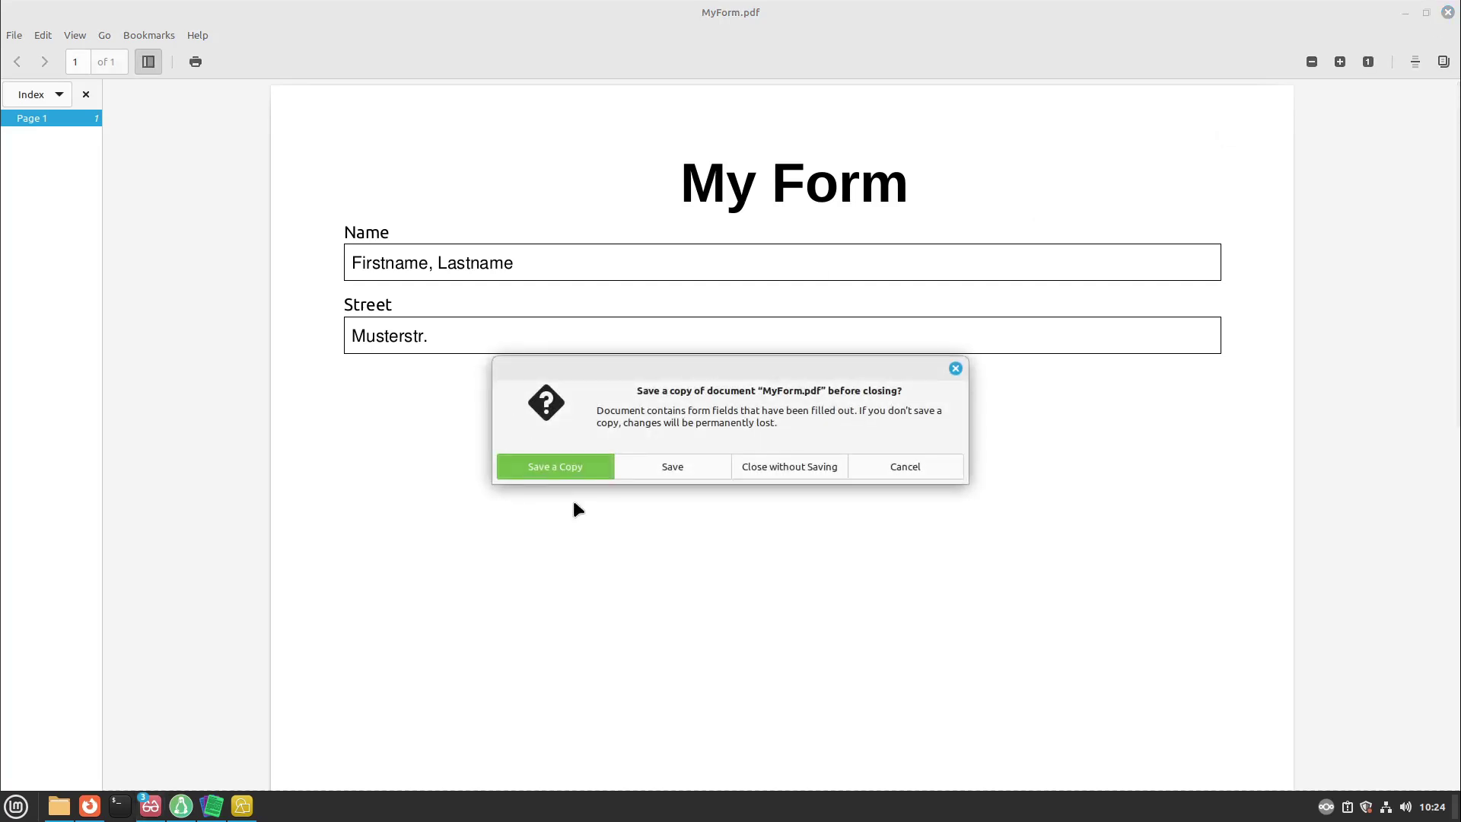
click(761, 463)
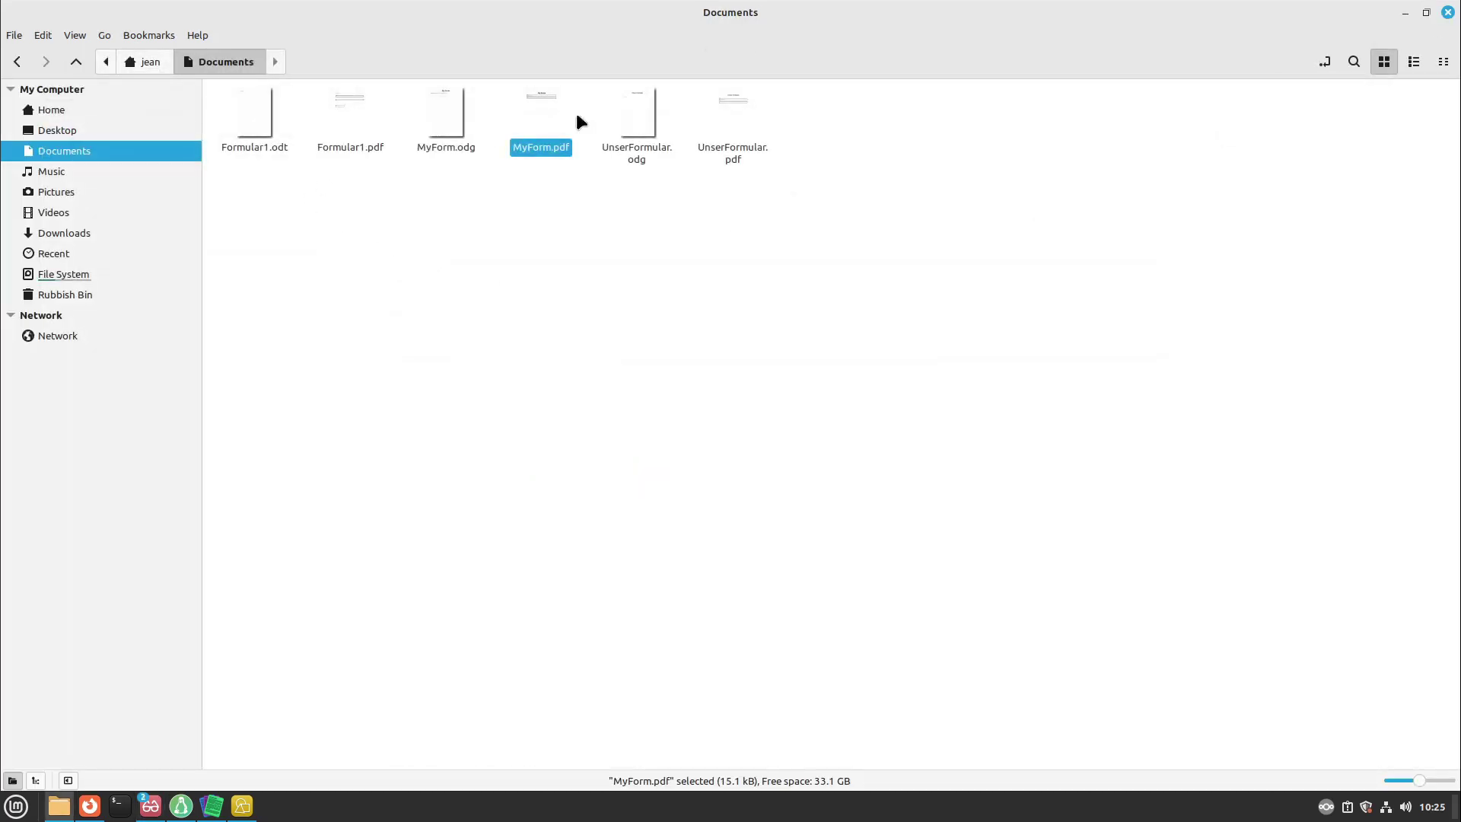
- Open MyForm.pdf in Chromium to view its empty Name and Street fields
right_click(545, 126)
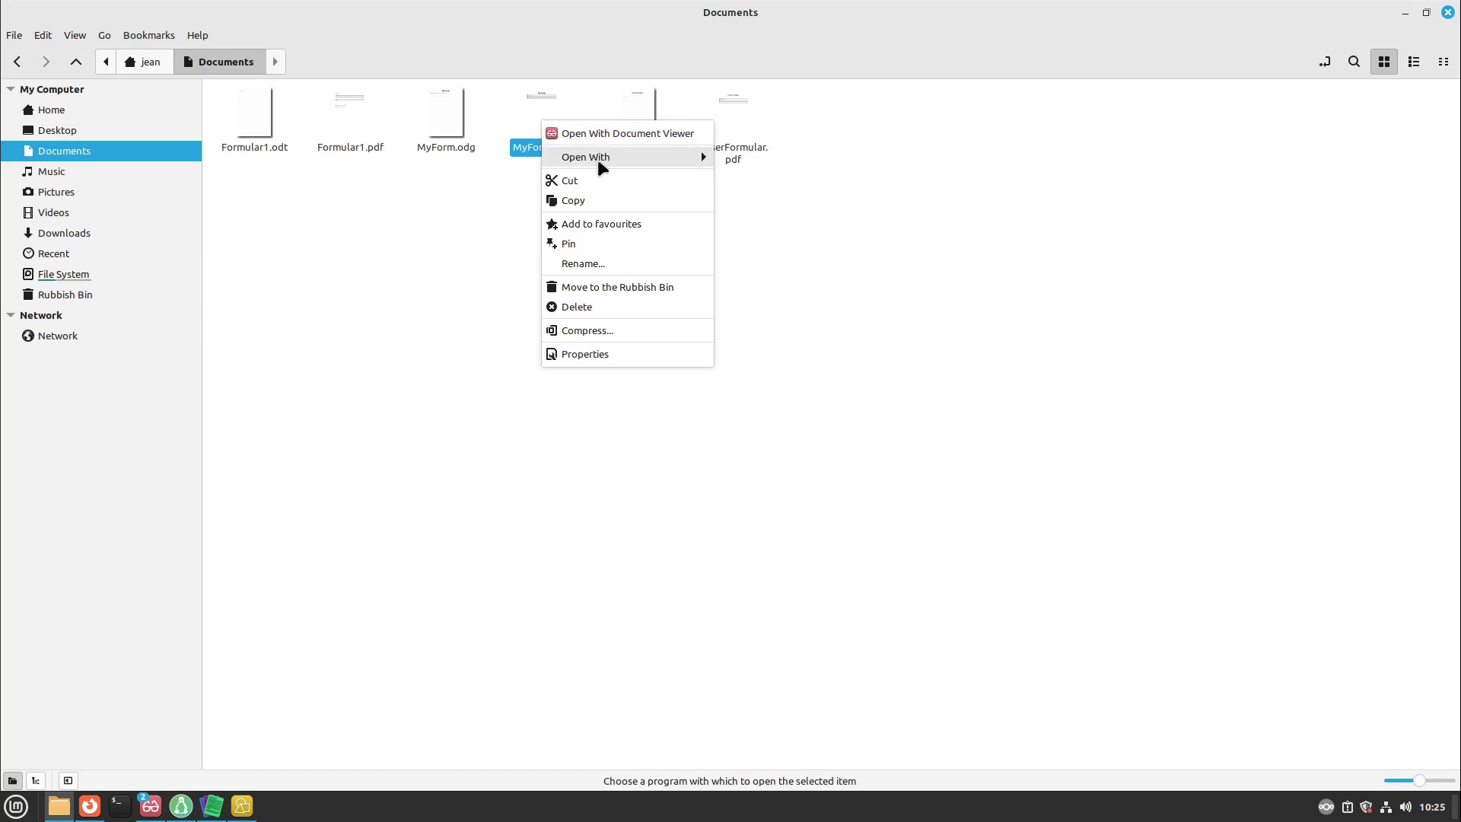
mouse_move(696, 157)
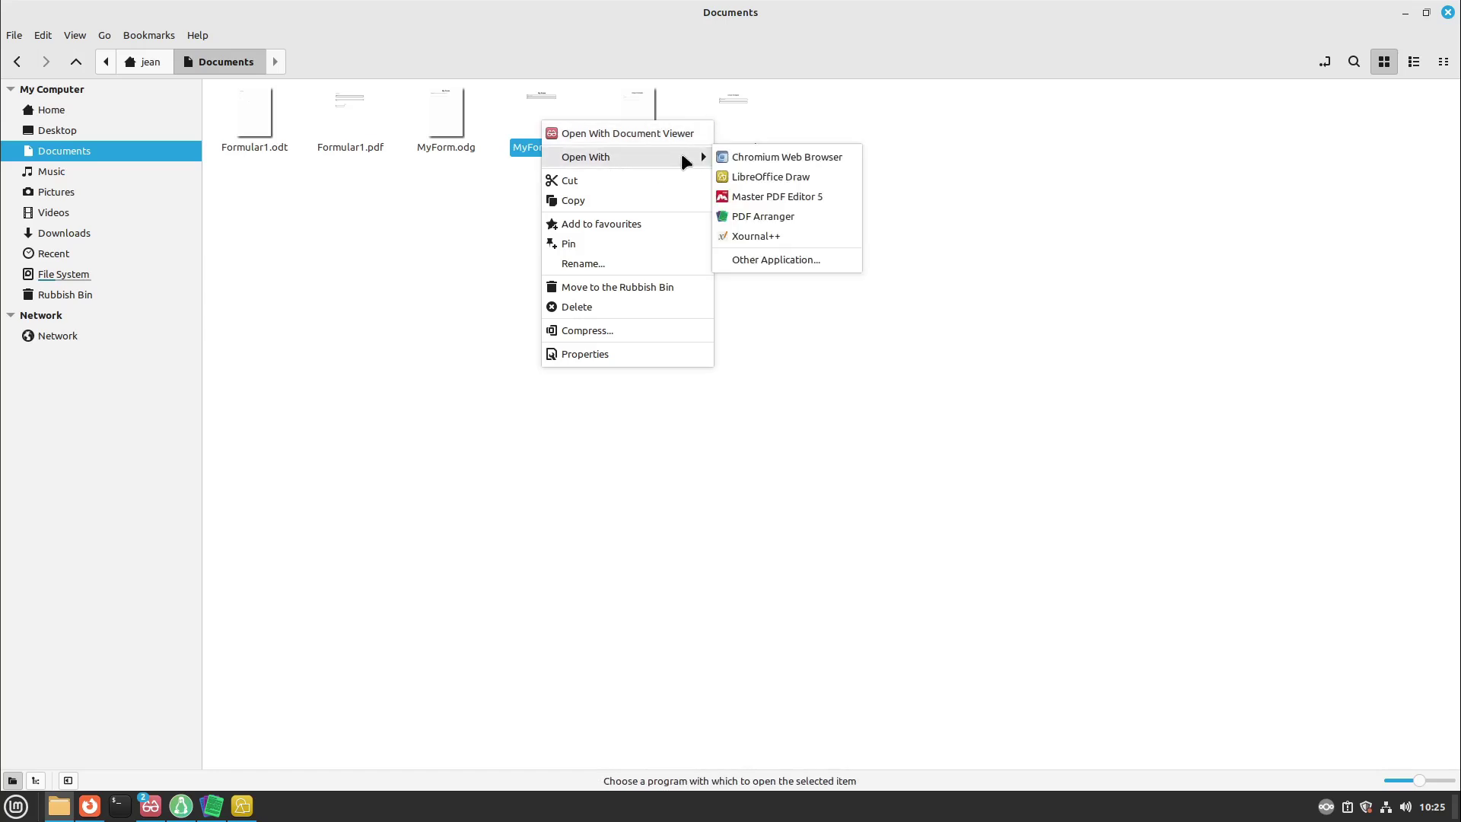
click(16, 807)
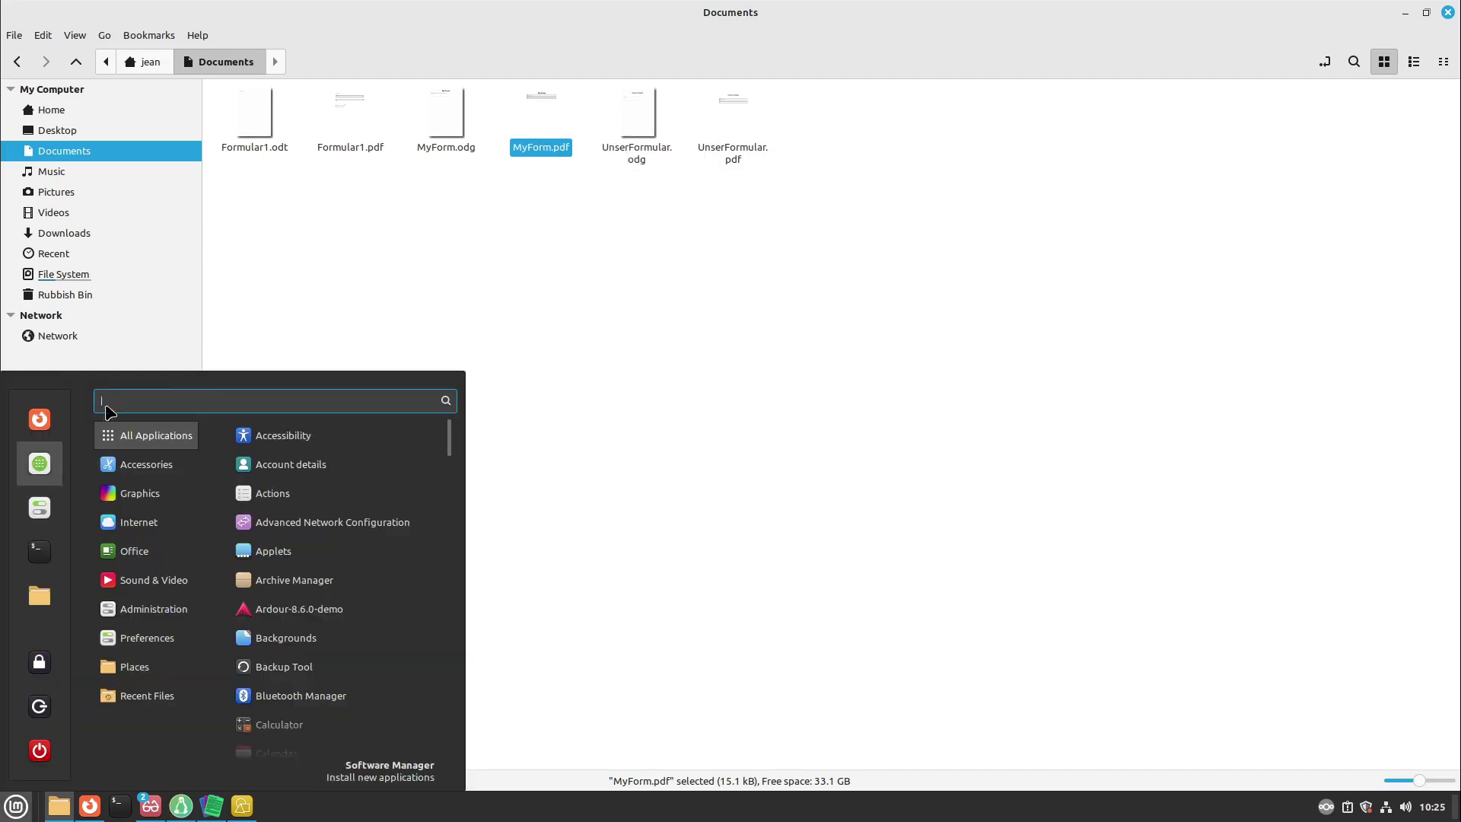
key(Escape)
key(Return)
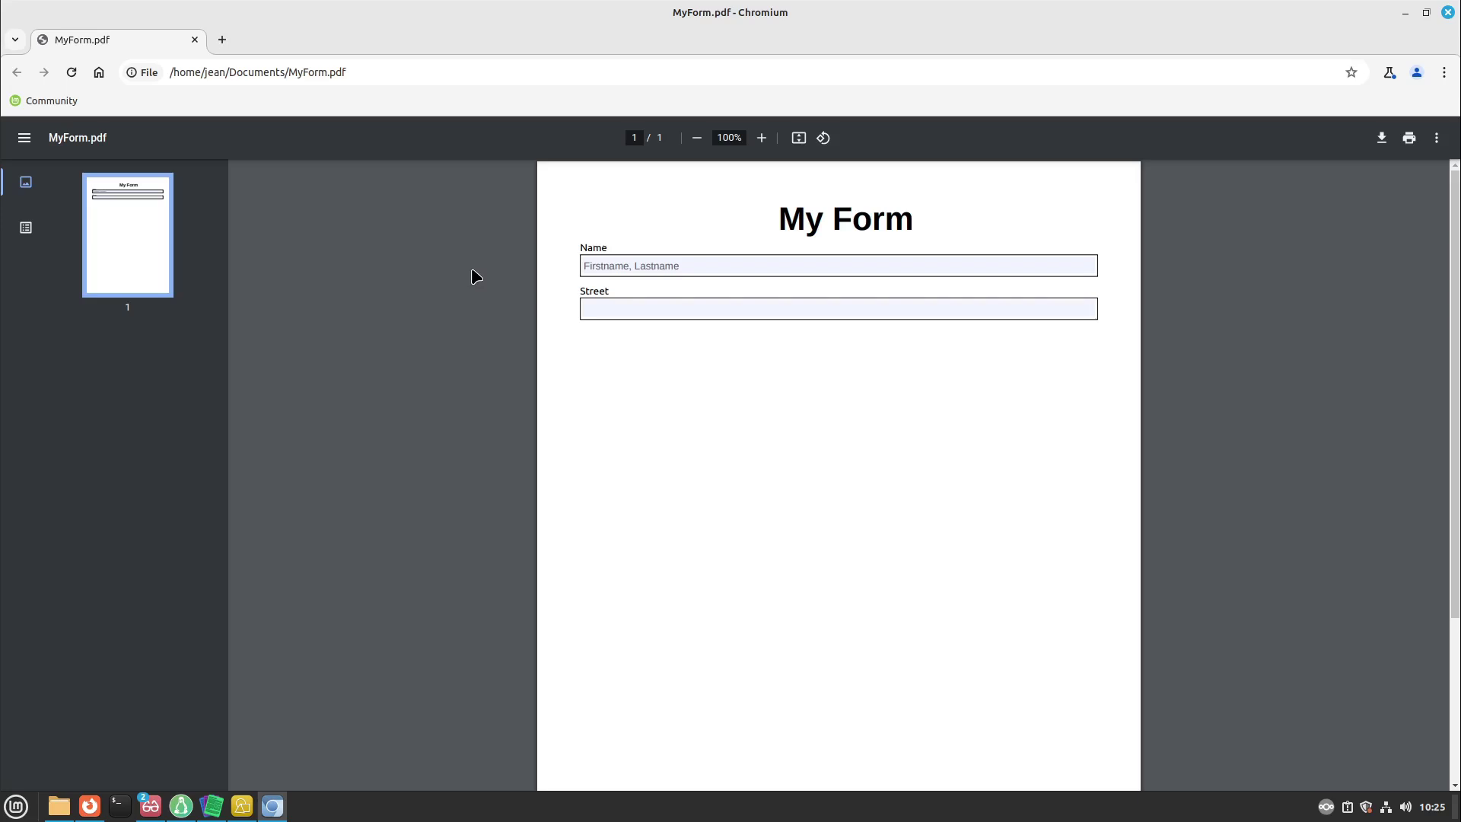
mouse_move(147, 812)
- Close the Chromium PDF viewer and switch Firefox to the Linux Ort home page tab
click(1449, 13)
click(90, 808)
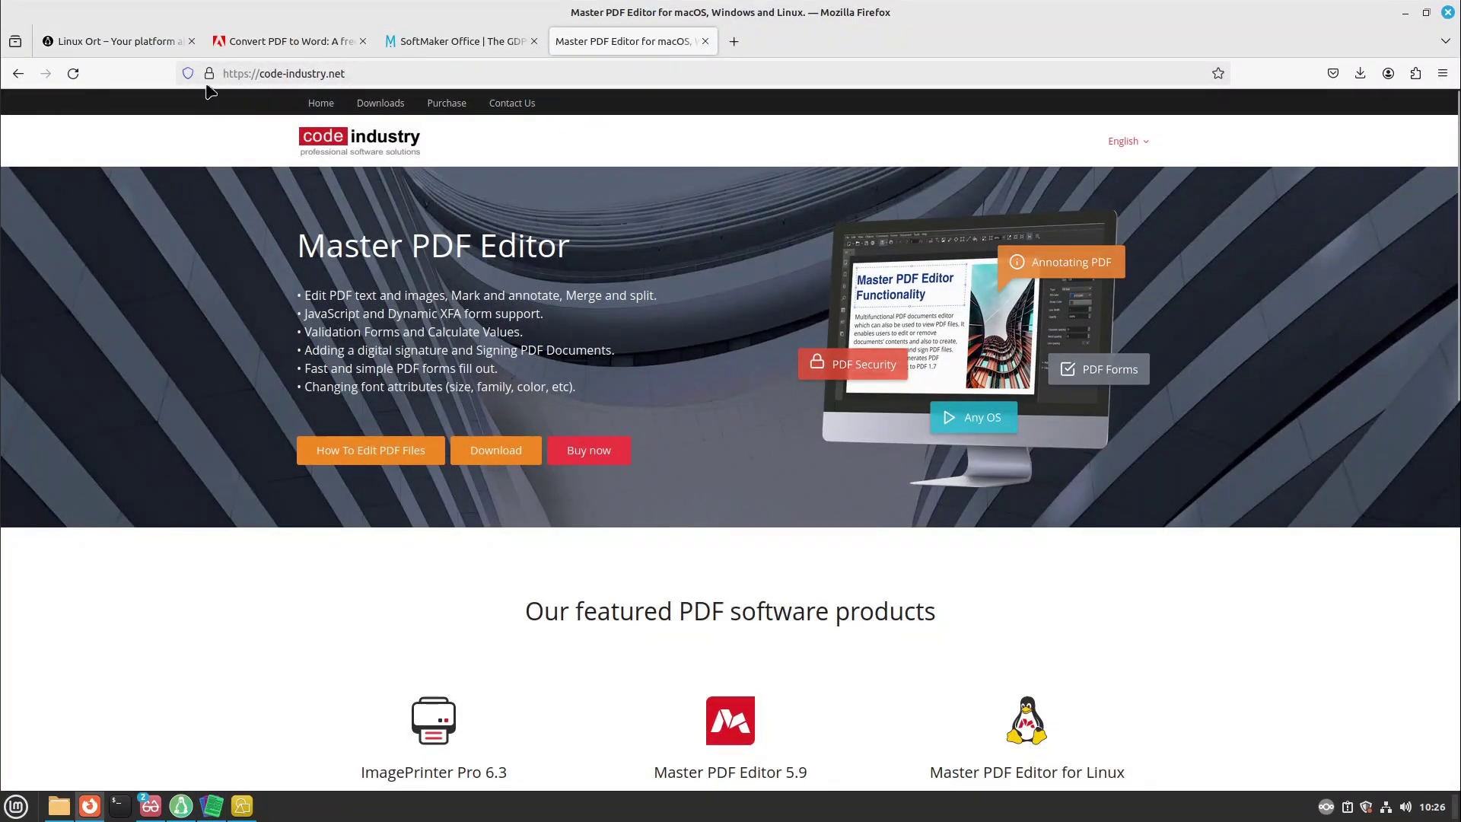
click(160, 42)
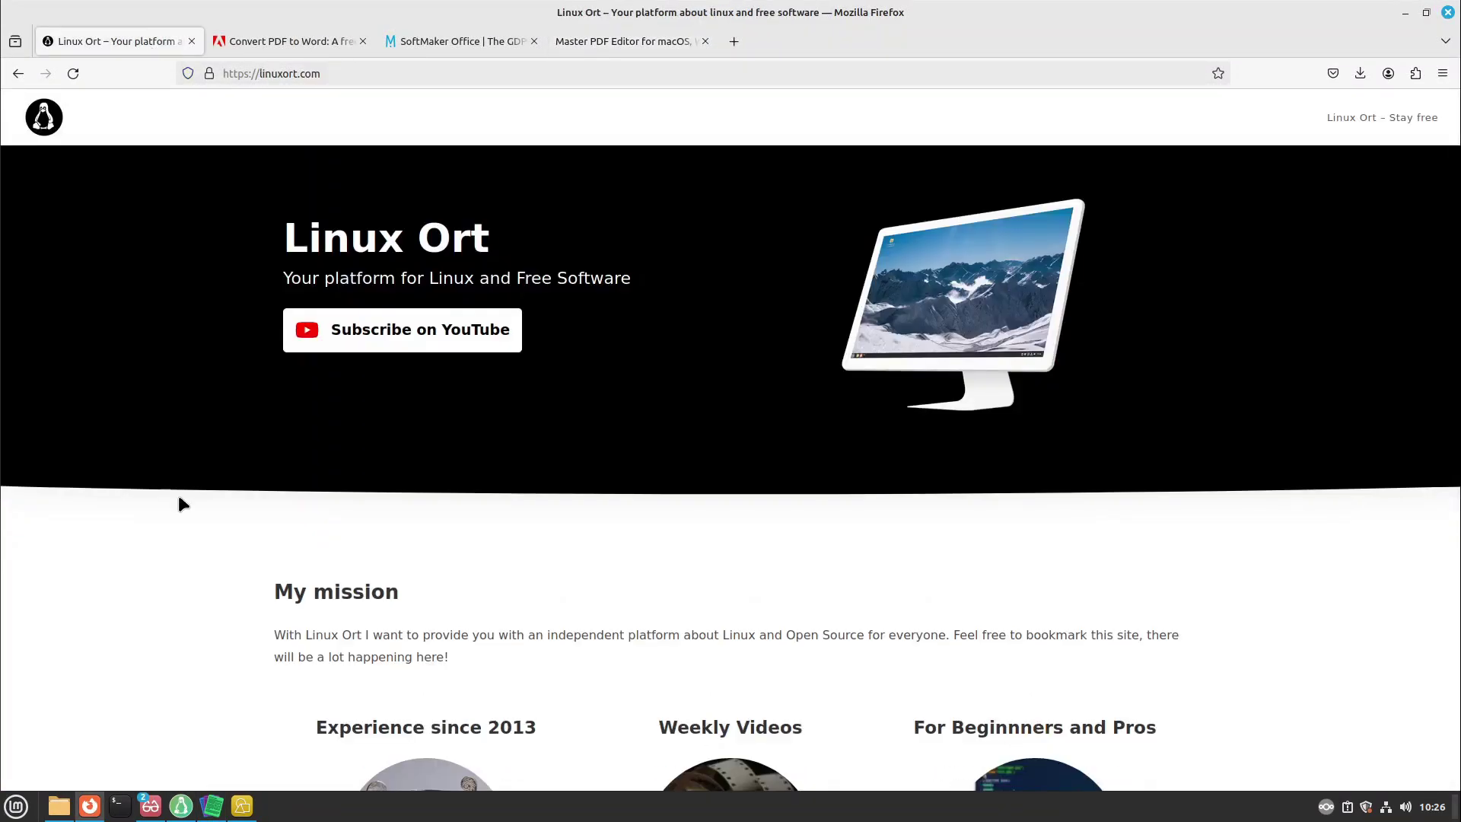